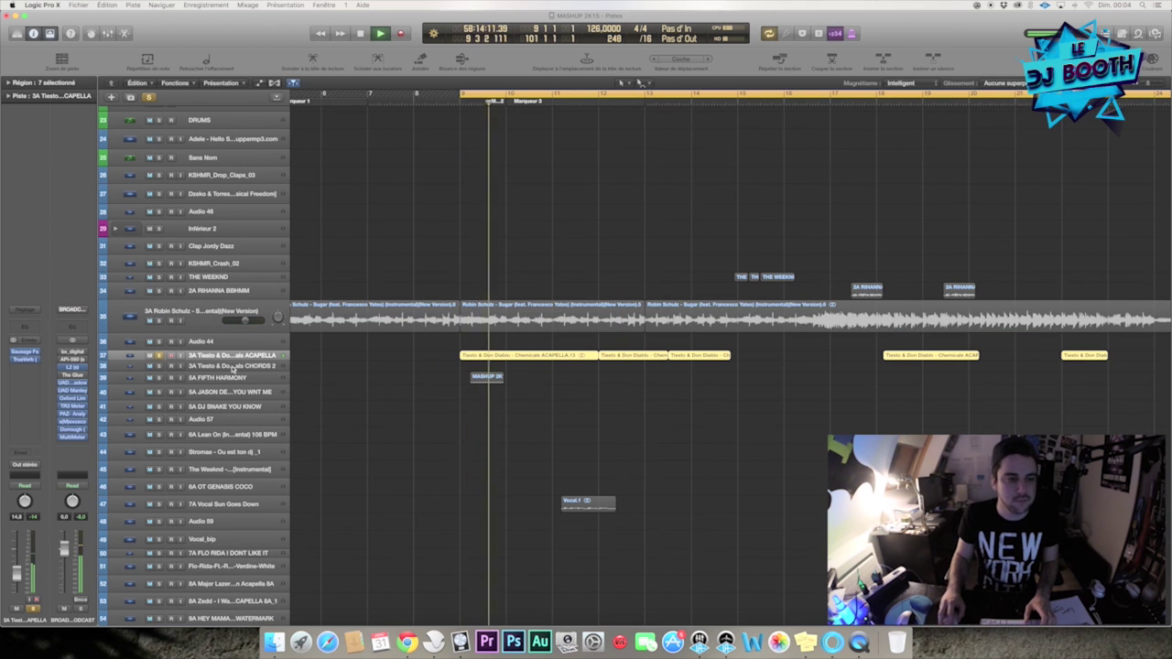
# Step: Solo the 3A Robin Schulz instrumental track alongside the soloed Tiesto acapella and play both together
pyautogui.press('space')
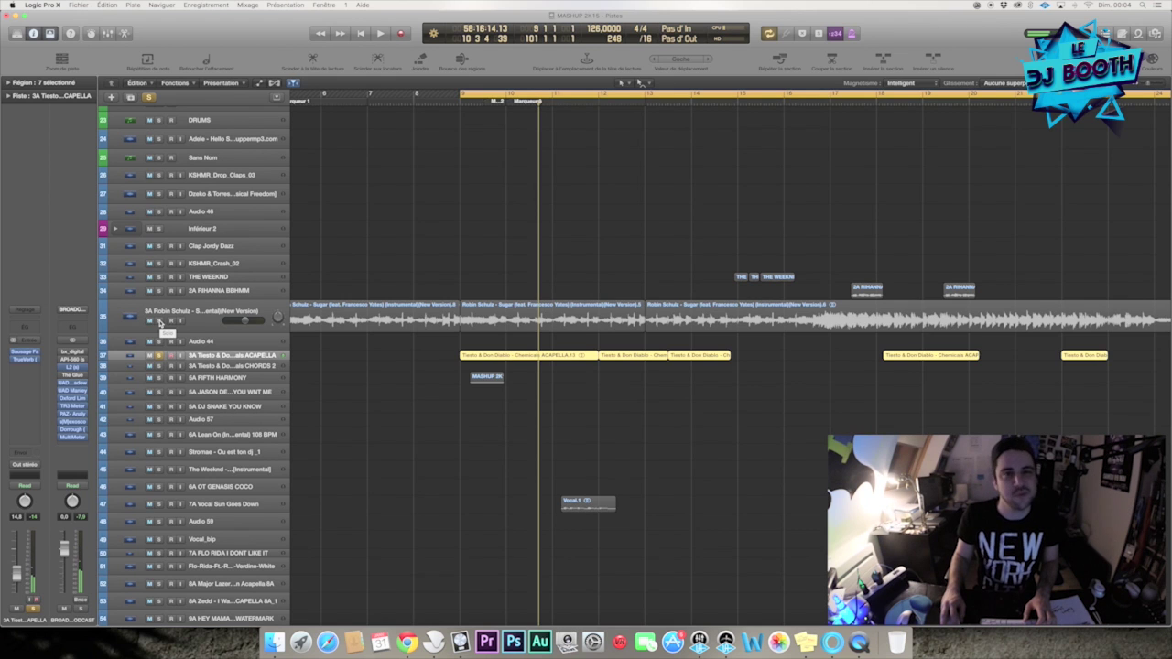
pyautogui.click(160, 322)
pyautogui.press('space')
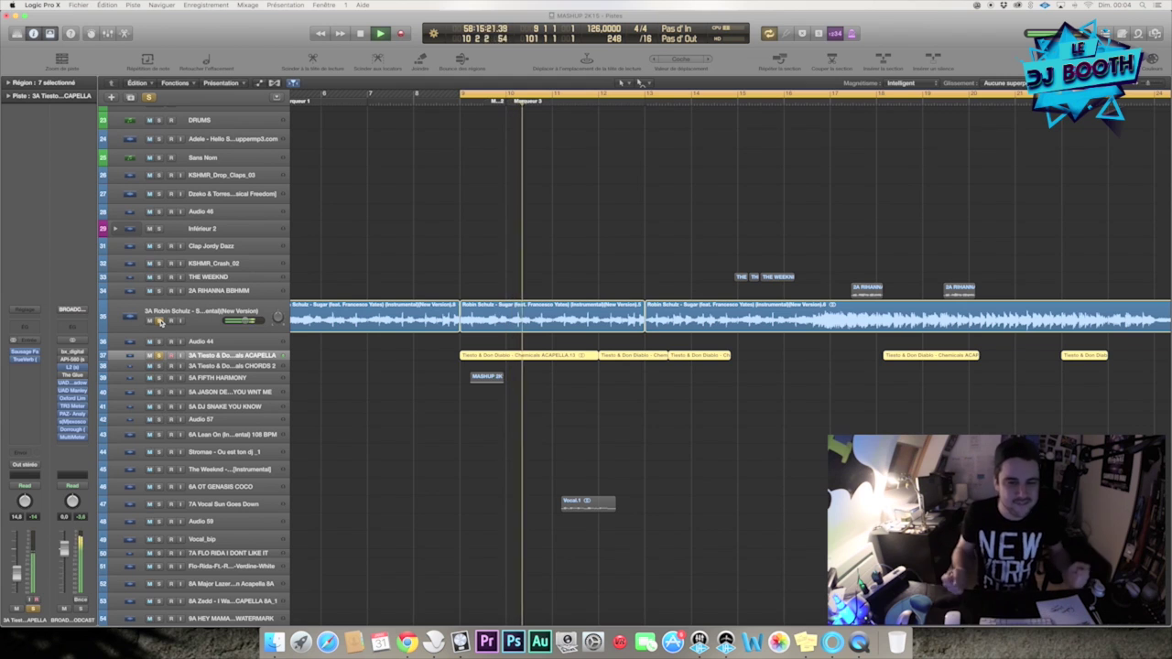
# Step: Add the 5A FIFTH HARMONY track to the soloed tracks and play the combination
pyautogui.press('space')
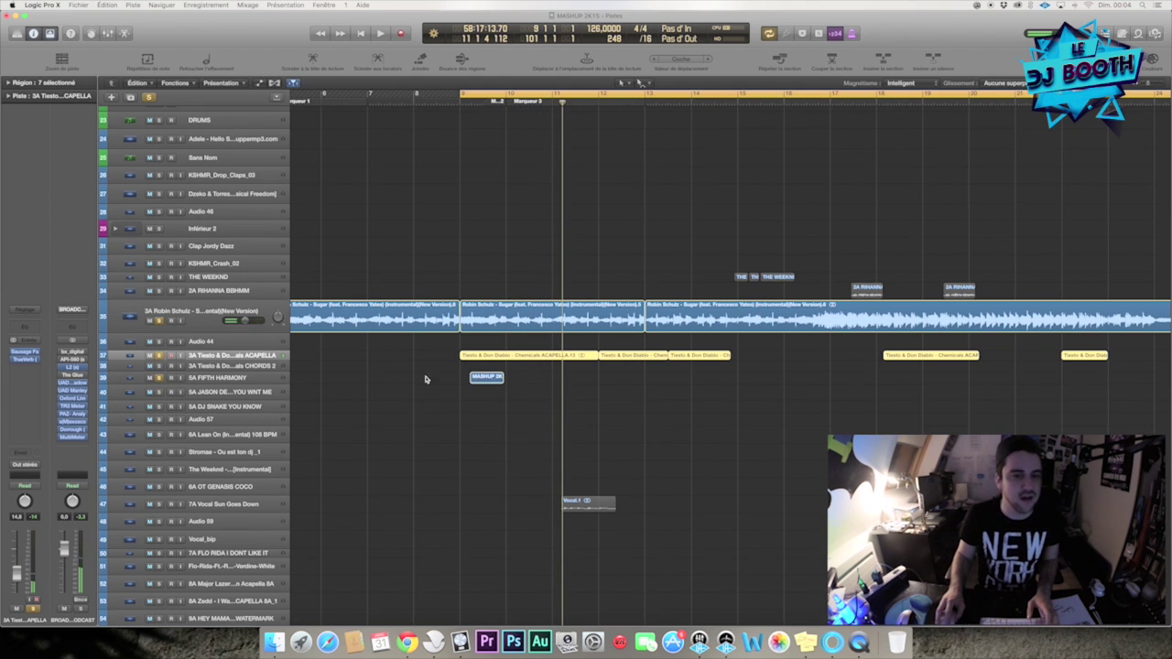
pyautogui.press('space')
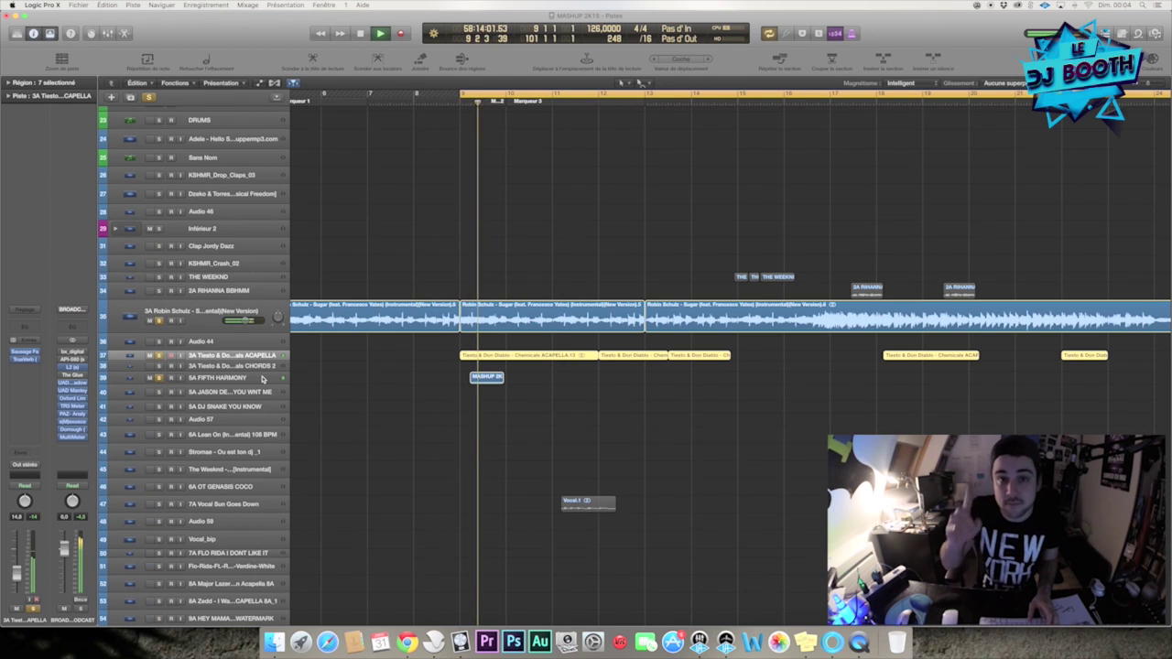
pyautogui.press('space')
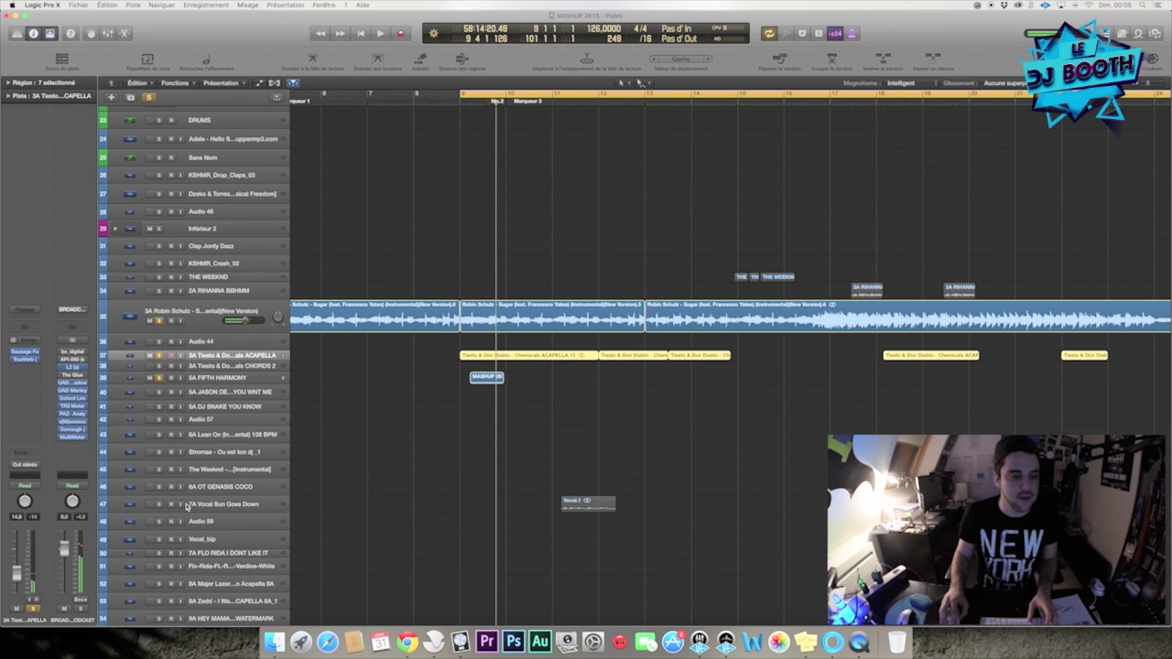
# Step: Add the 7A Vocal Sun Goes Down track to the soloed tracks and play the layered section
pyautogui.scroll(-5, 515, 458)
pyautogui.press('space')
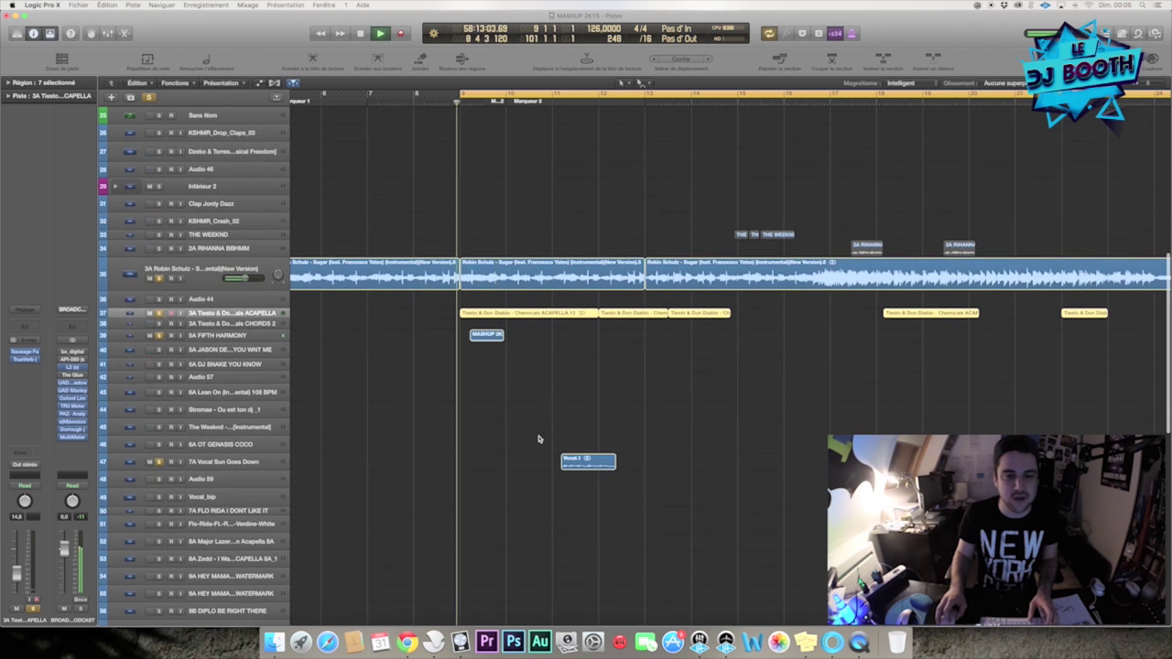
pyautogui.press('super+Up')
pyautogui.press('super+Up')
pyautogui.press('super+Up')
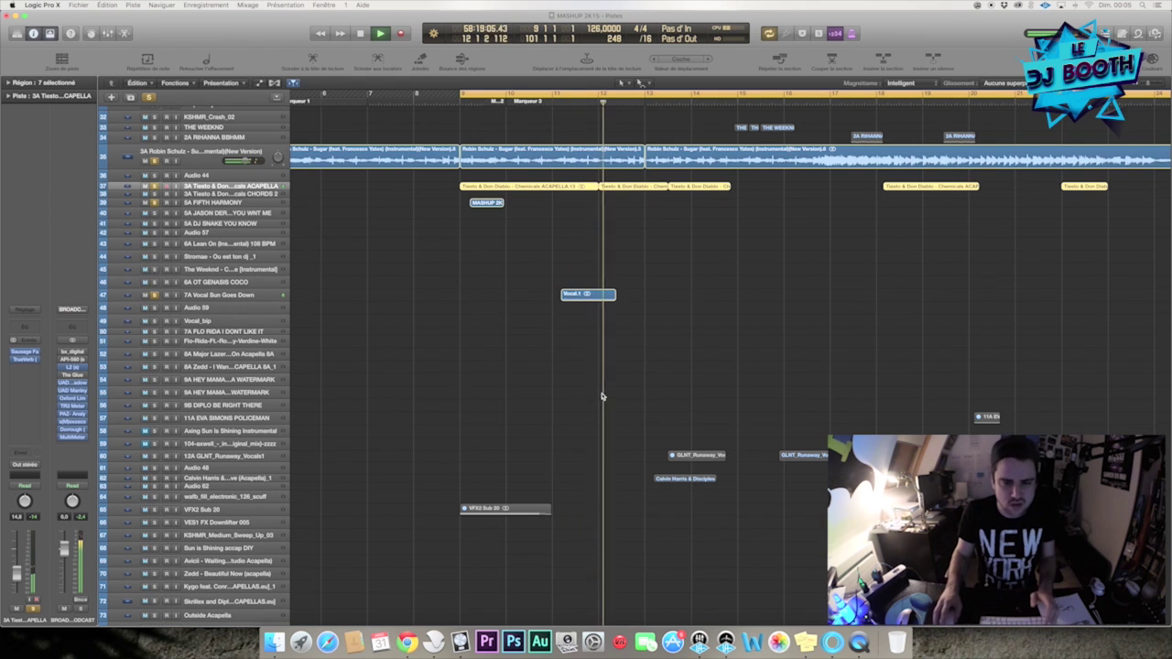
# Step: Add the Calvin Harris acapella and THE WEEKND tracks to the soloed tracks and play the layered mix
pyautogui.click(153, 478)
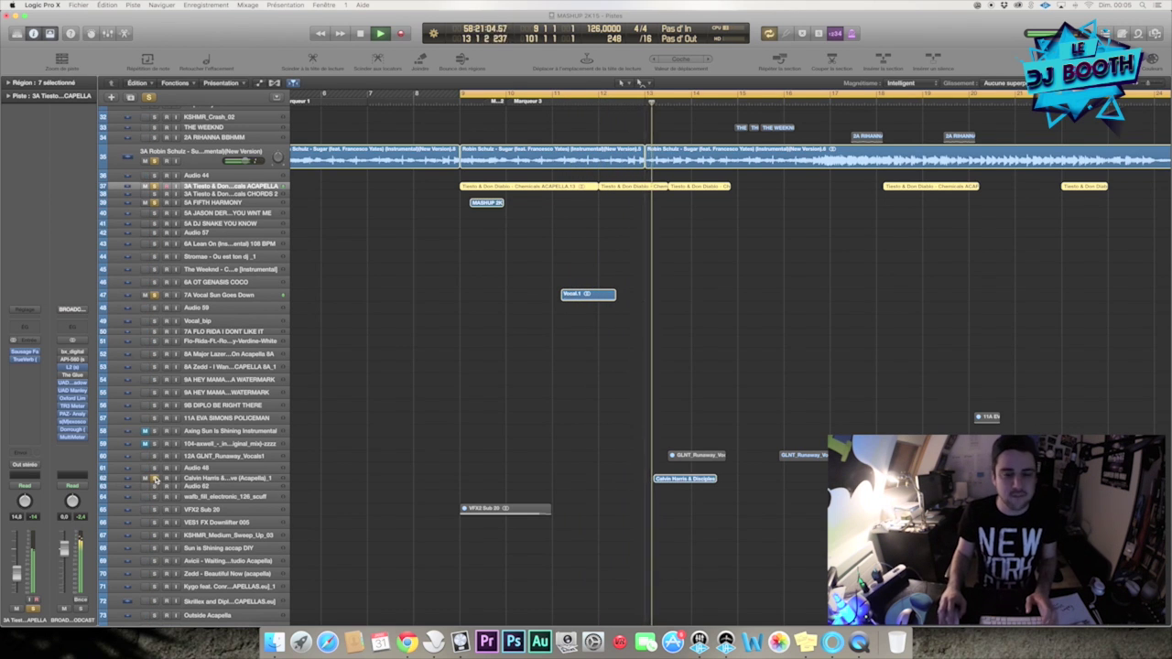
pyautogui.hscroll(2, 628, 449)
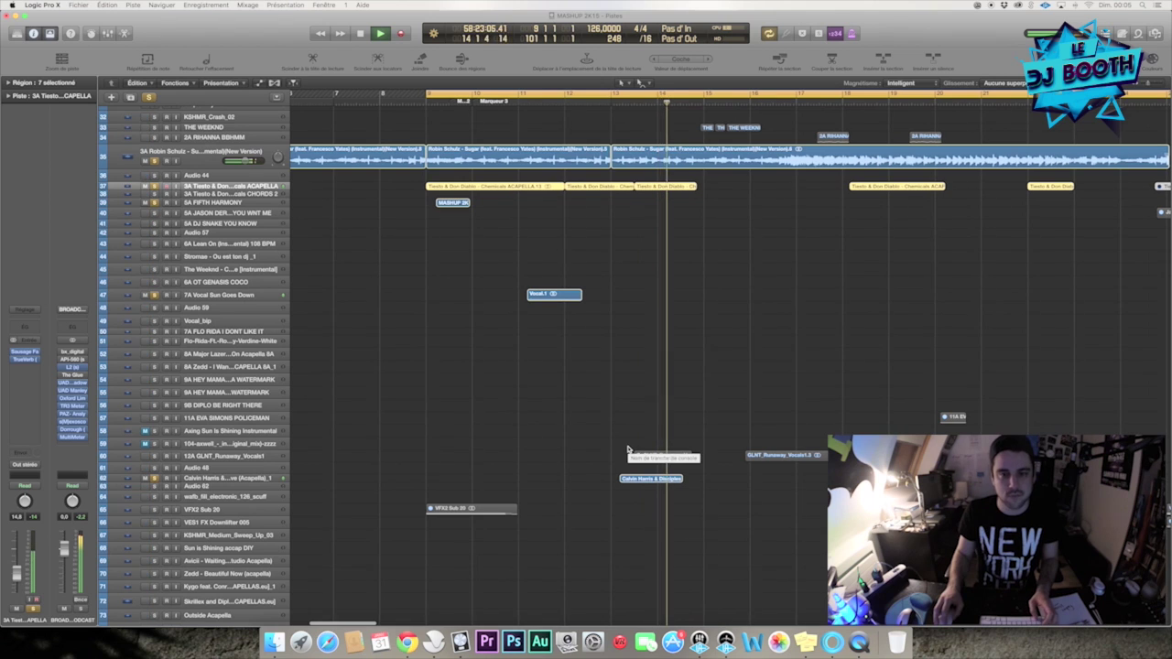
pyautogui.press('space')
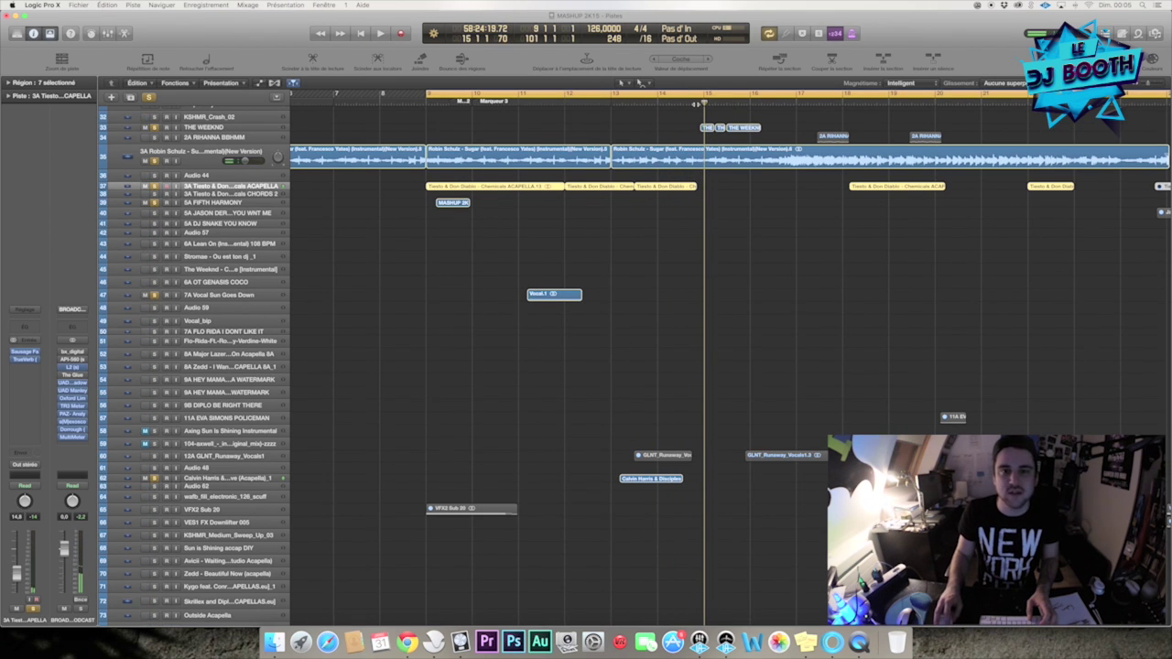
pyautogui.press('space')
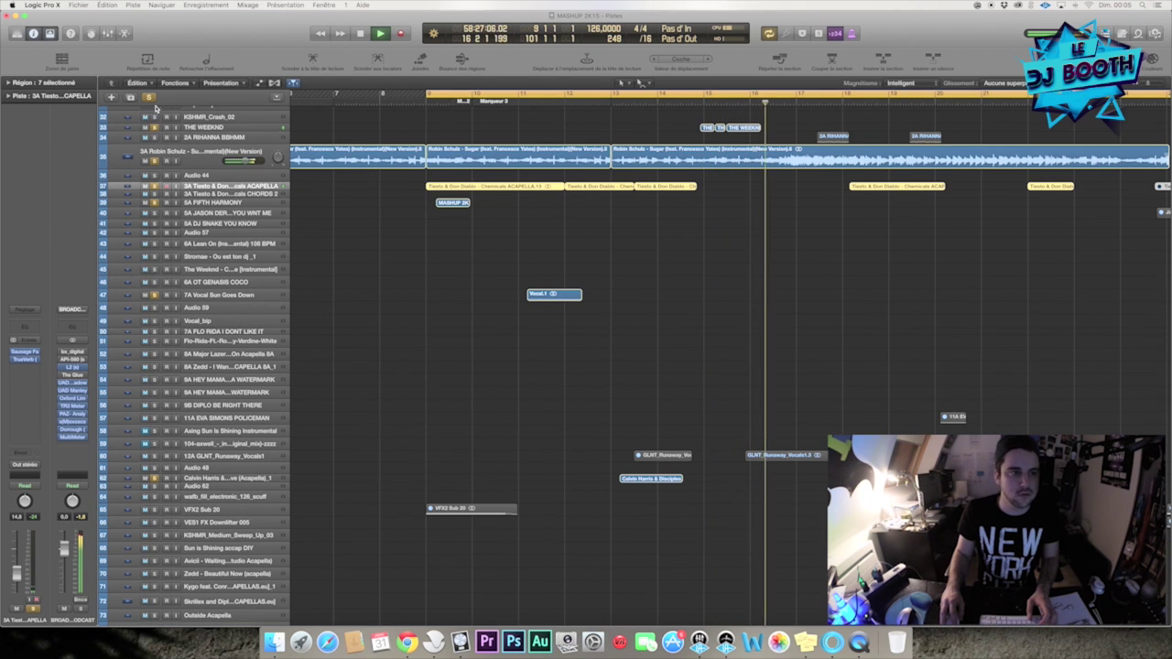
pyautogui.press('space')
# Step: Clear all solos and set the cycle range around the Vocal.1 region, from bar 11 to 12 3 1
pyautogui.scroll(-5, 151, 98)
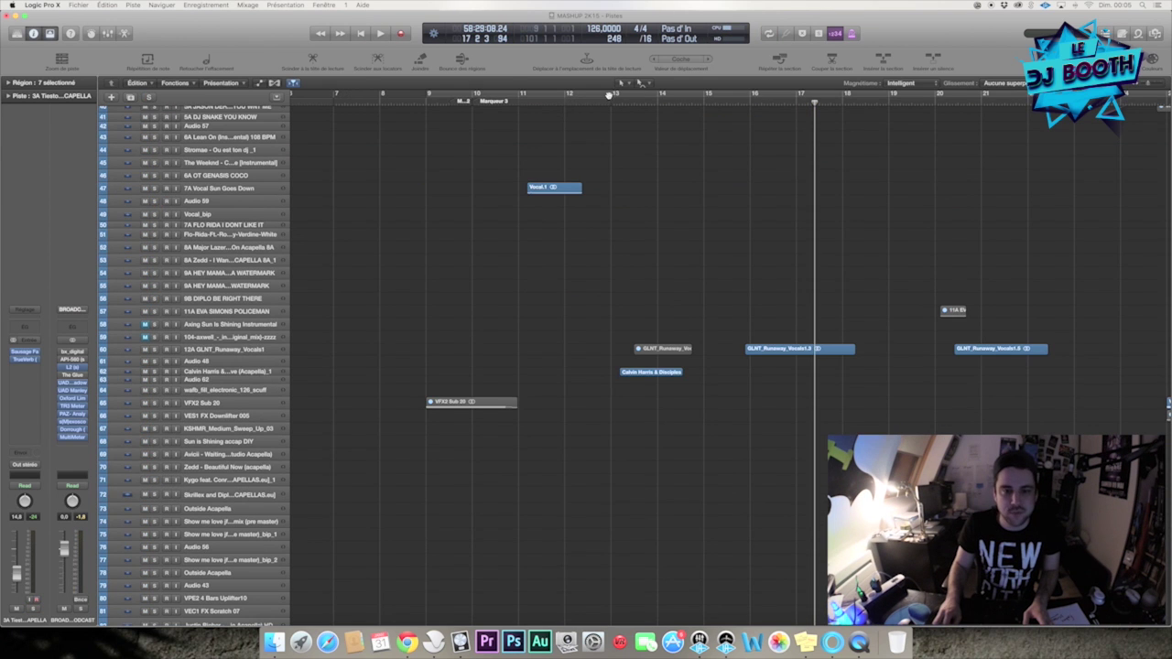
pyautogui.moveTo(622, 96); pyautogui.dragTo(682, 97)
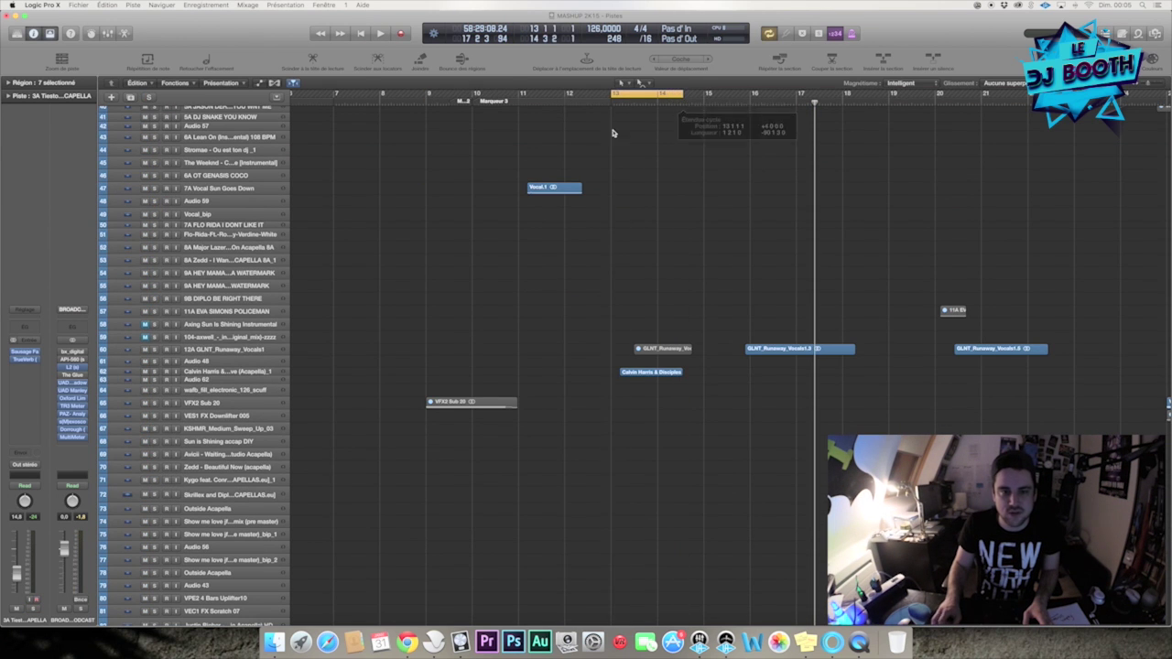
pyautogui.moveTo(525, 96); pyautogui.dragTo(579, 98)
# Step: Solo the 7A Vocal Sun Goes Down track and loop its Vocal.1 region
pyautogui.click(235, 190)
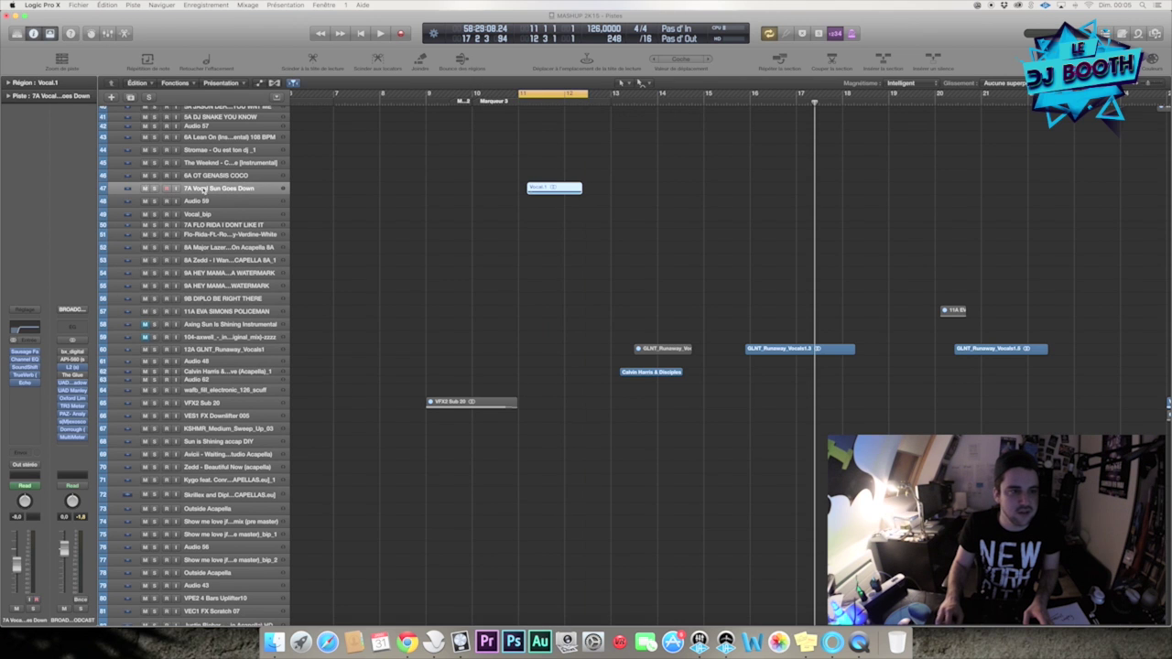
pyautogui.click(154, 189)
pyautogui.press('space')
pyautogui.press('super+Down')
pyautogui.press('super+Down')
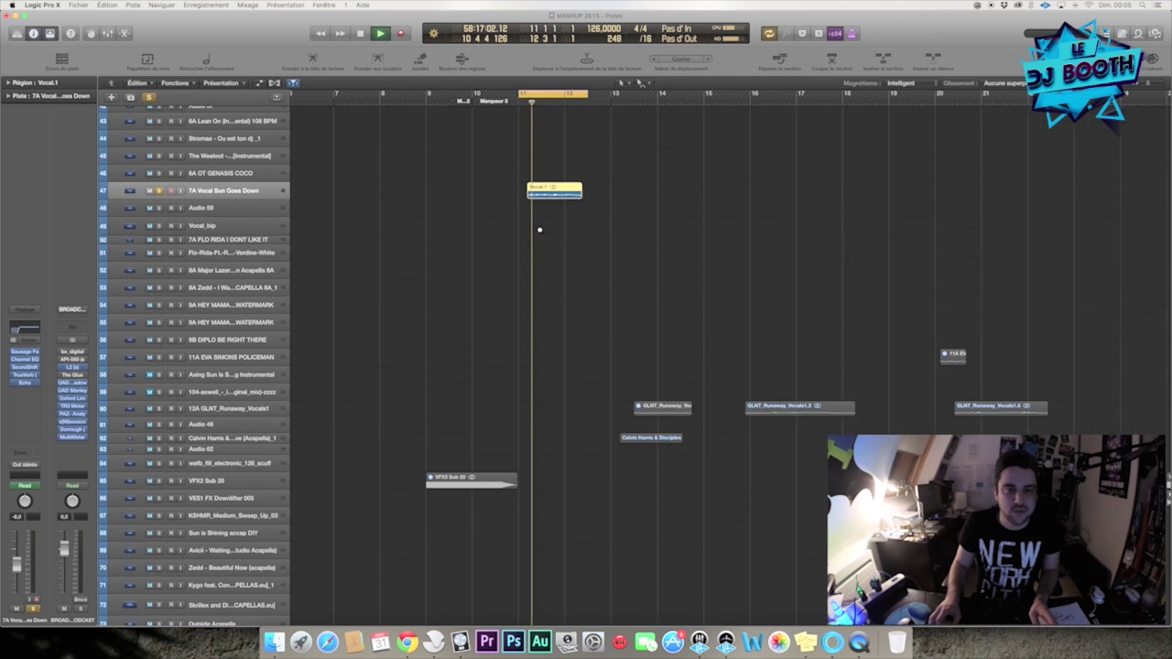
pyautogui.press('super+Right')
pyautogui.press('super+Right')
pyautogui.press('super+Down')
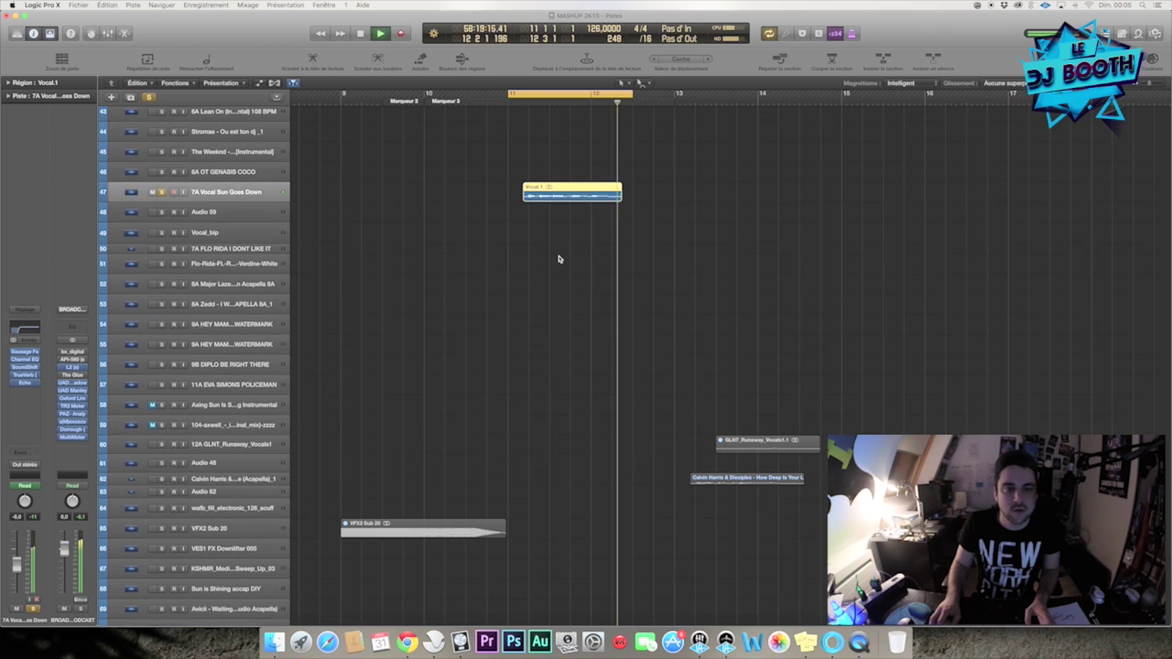
pyautogui.press('space')
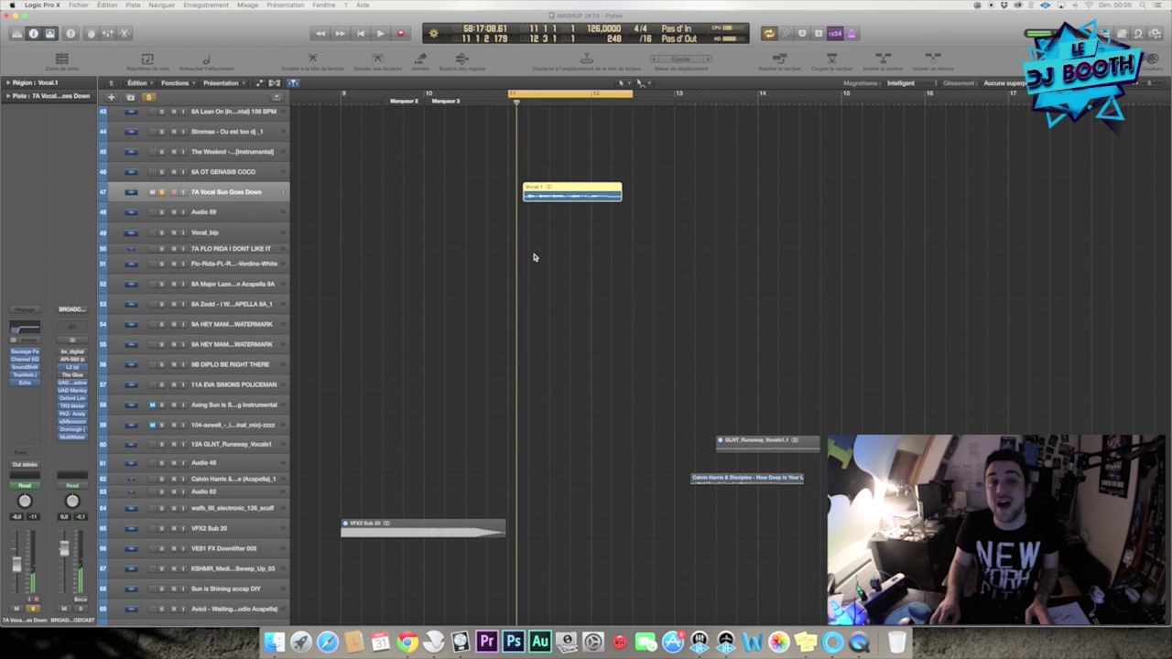
# Step: Bypass the SoundShifter insert on the 7A Vocal Sun Goes Down track while it plays
pyautogui.press('space')
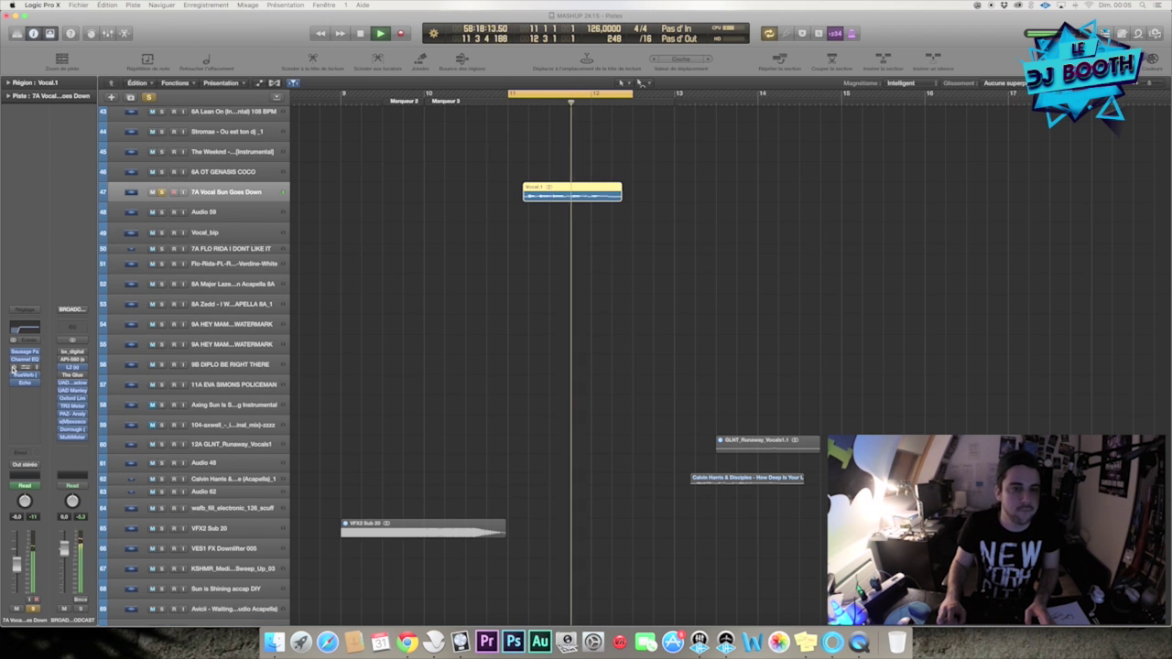
pyautogui.scroll(10, 437, 314)
pyautogui.press('space')
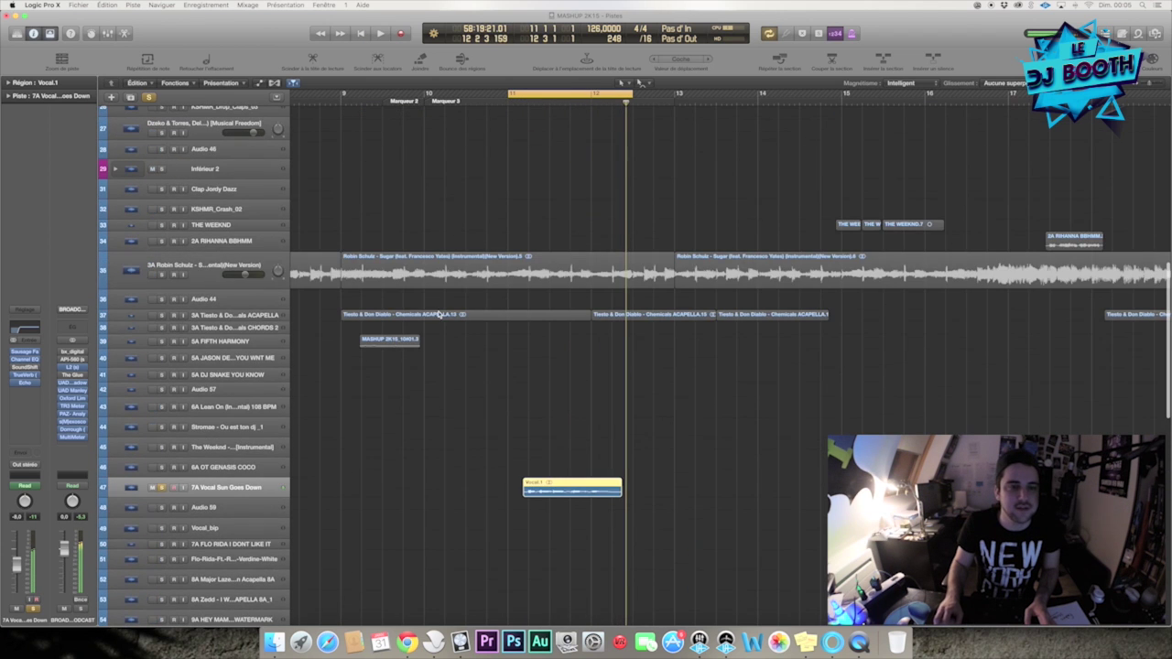
# Step: Solo the Robin Schulz instrumental too and play it against the vocal without its pitch shift
pyautogui.click(167, 278)
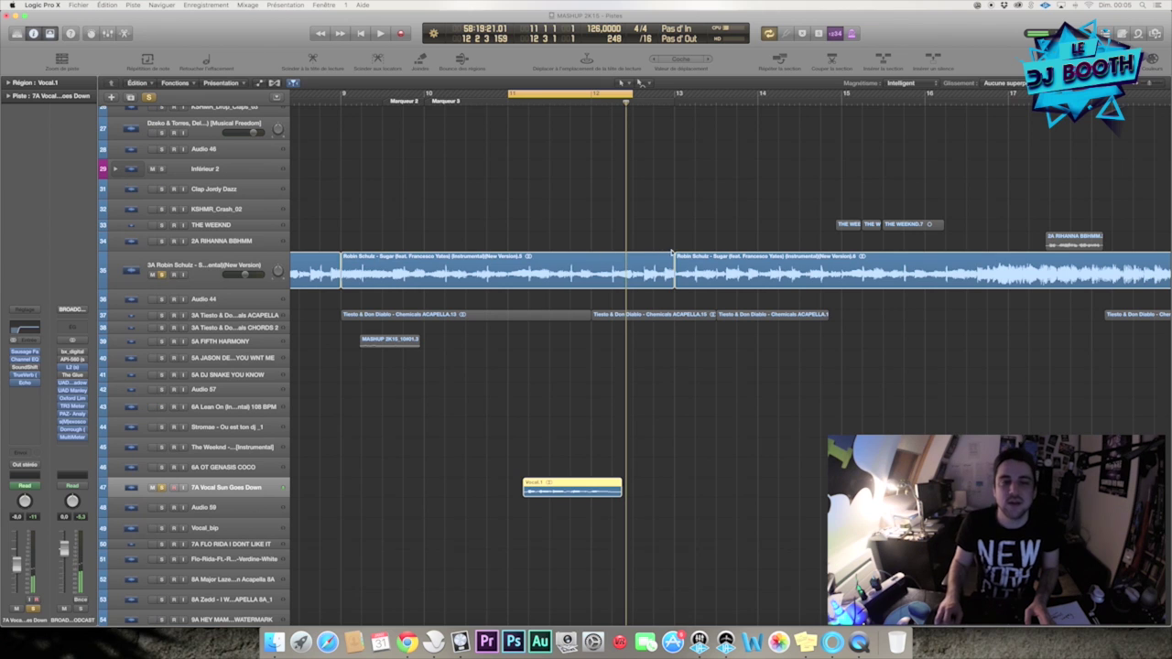
pyautogui.press('space')
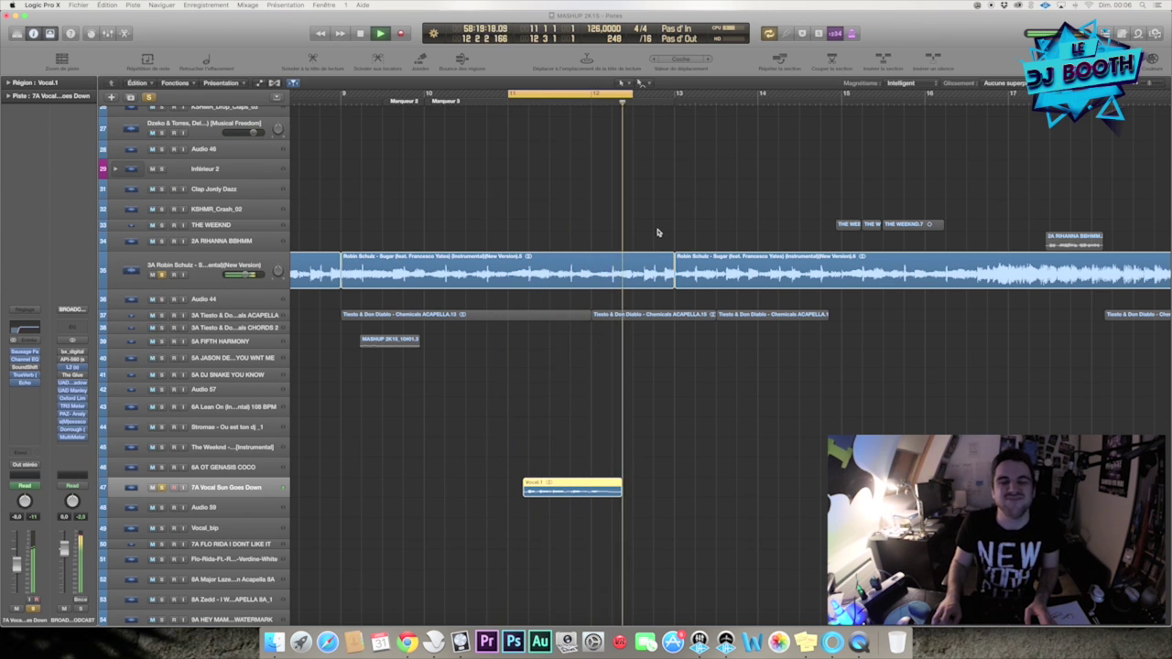
pyautogui.press('space')
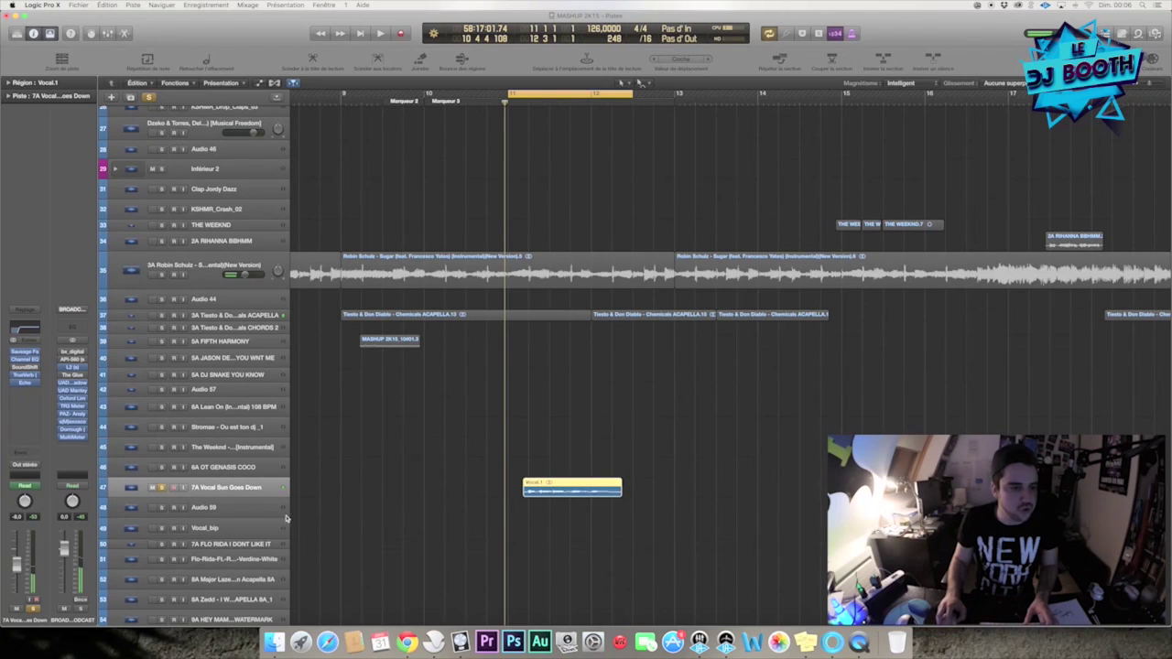
# Step: In the vocal's SoundShifter Pitch, compare 2 semitones with 3, keep 3, and play it with the Robin Schulz instrumental soloed
pyautogui.click(25, 369)
pyautogui.moveTo(105, 45); pyautogui.dragTo(773, 159)
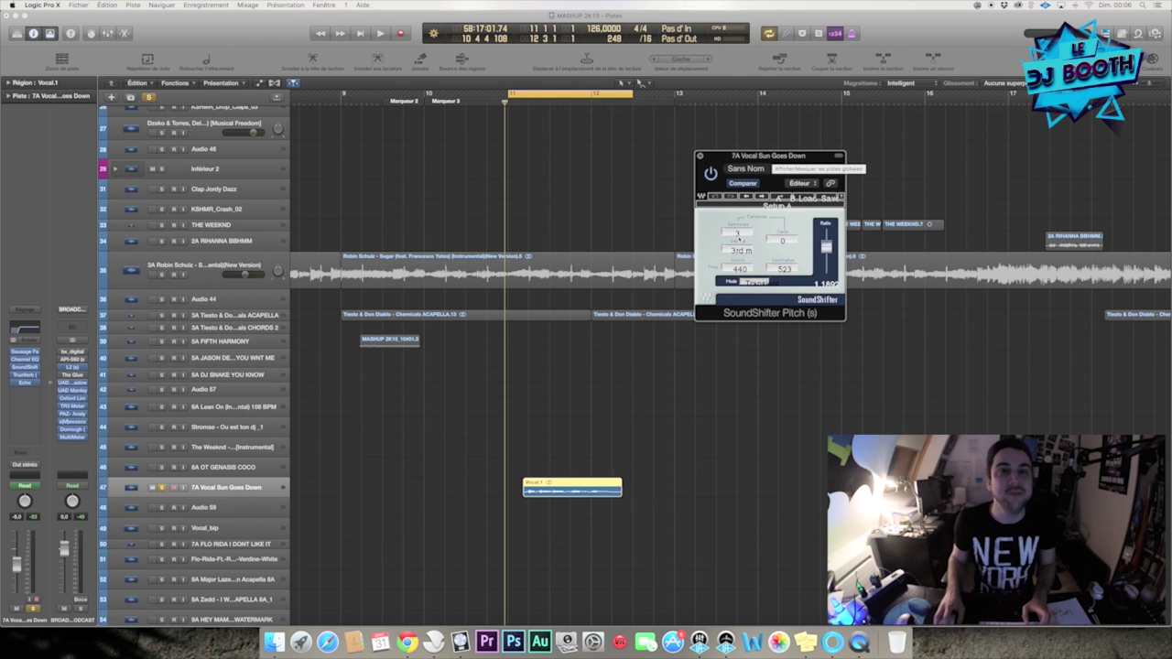
pyautogui.press('space')
pyautogui.moveTo(739, 237); pyautogui.dragTo(739, 245)
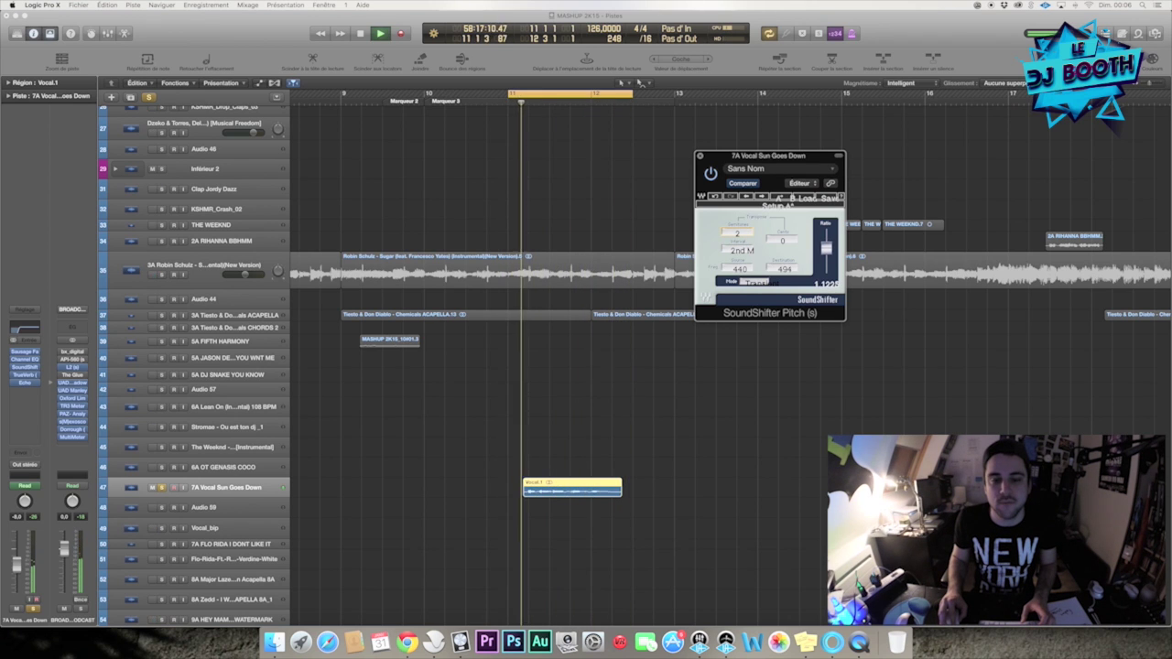
pyautogui.press('Up')
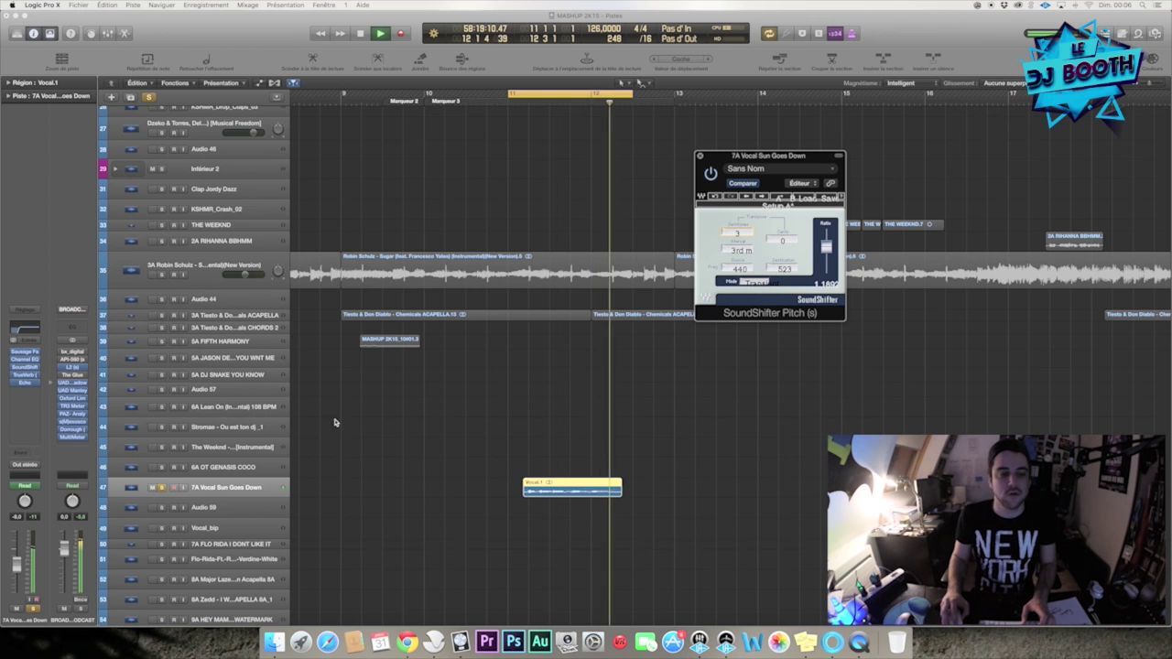
pyautogui.click(157, 272)
pyautogui.press('space')
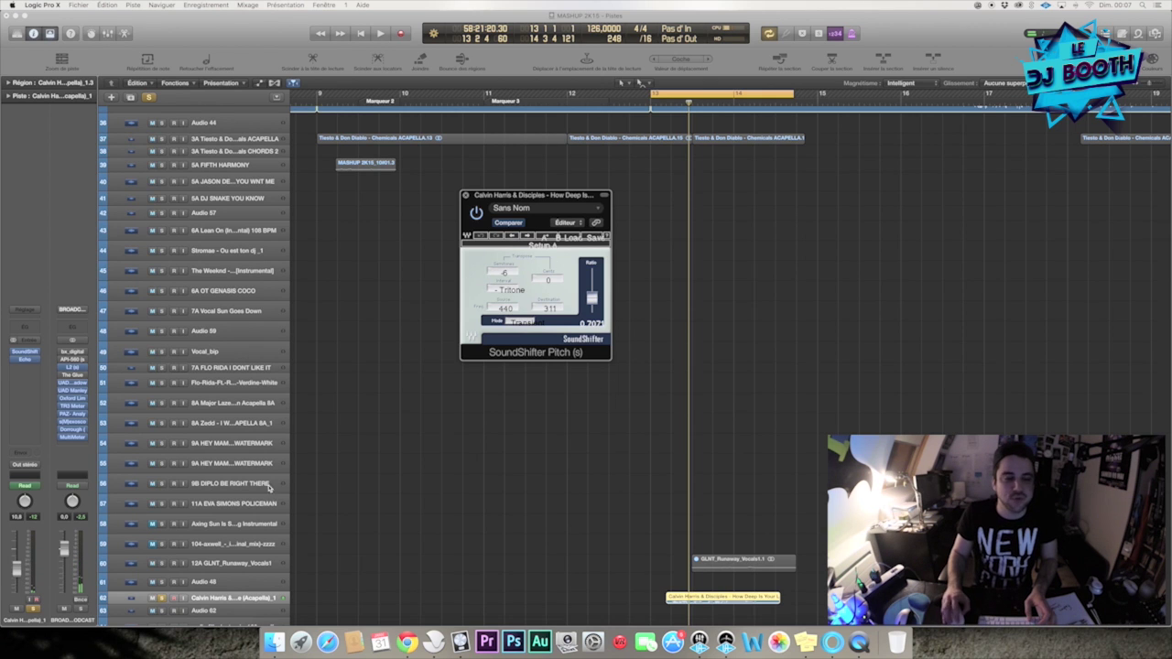
# Step: Clear all solos and close the Calvin Harris track's SoundShifter Pitch window
pyautogui.click(146, 96)
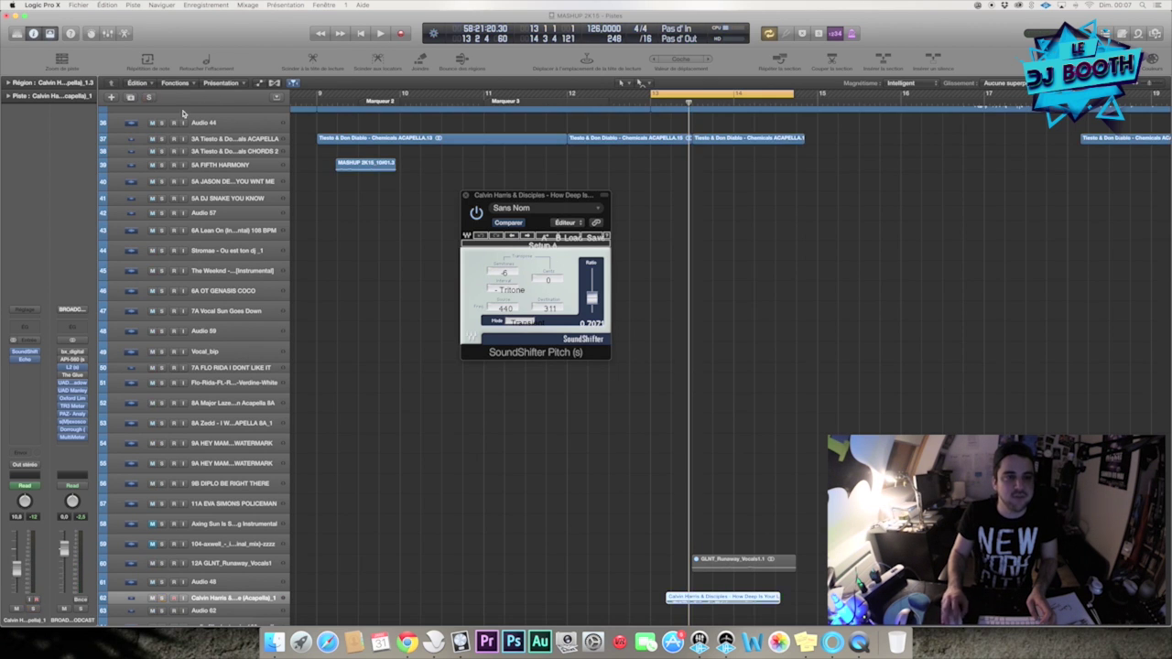
pyautogui.click(465, 195)
# Step: Set the cycle range over THE WEEKND regions, from 14 4 3 1 to 16 3 2 121
pyautogui.press('super+Up')
pyautogui.press('super+Up')
pyautogui.press('super+Up')
pyautogui.press('super+Left')
pyautogui.press('super+Left')
pyautogui.press('super+Left')
pyautogui.hscroll(4, 718, 215)
pyautogui.moveTo(642, 96); pyautogui.dragTo(729, 97)
pyautogui.press('super+Right')
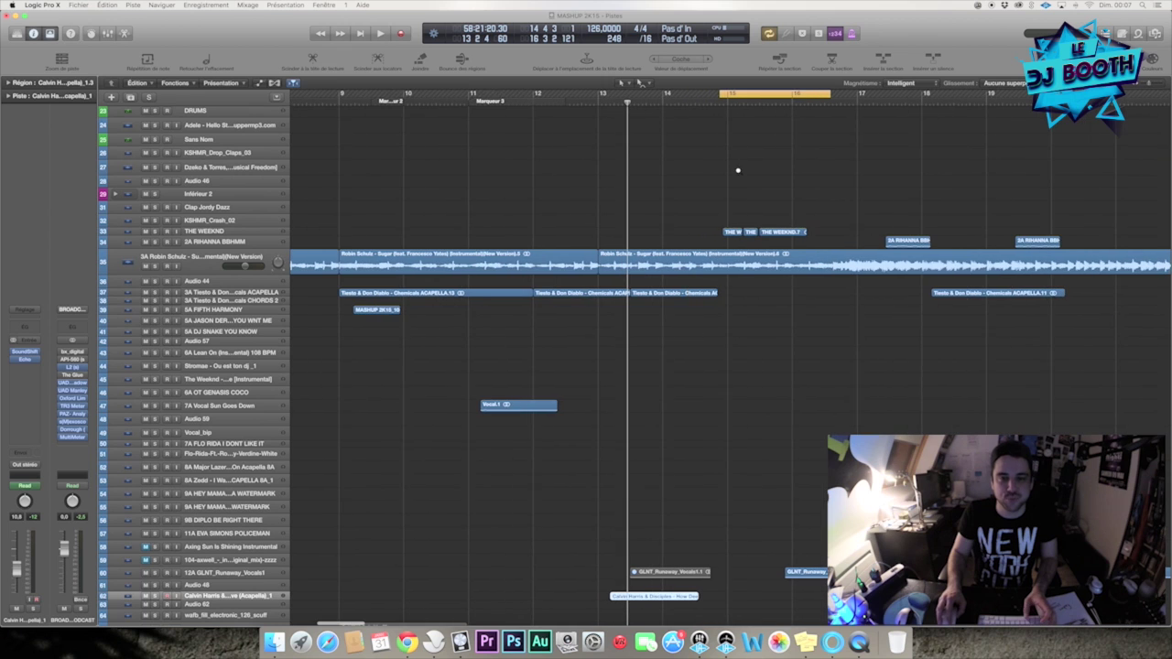
# Step: Play the cycled section and select THE WEEKND track with its regions
pyautogui.press('space')
pyautogui.click(458, 234)
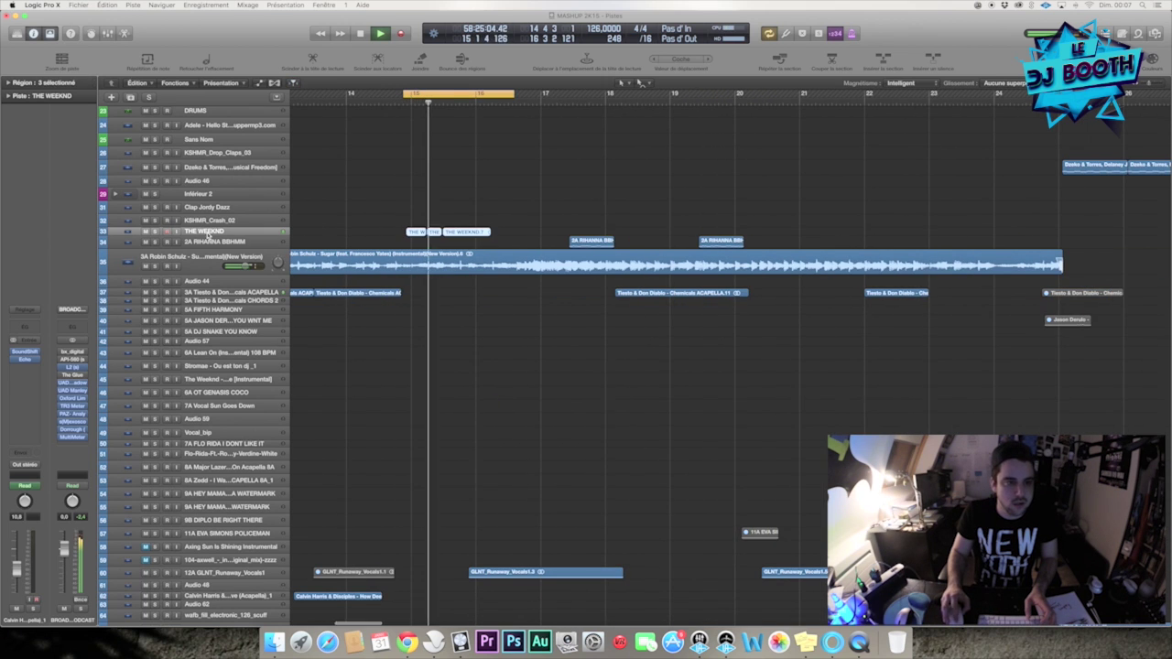
pyautogui.press('space')
# Step: Set the SoundShifter Pitch on THE WEEKND track to 0 semitones, play the section and close the plug-in
pyautogui.click(25, 367)
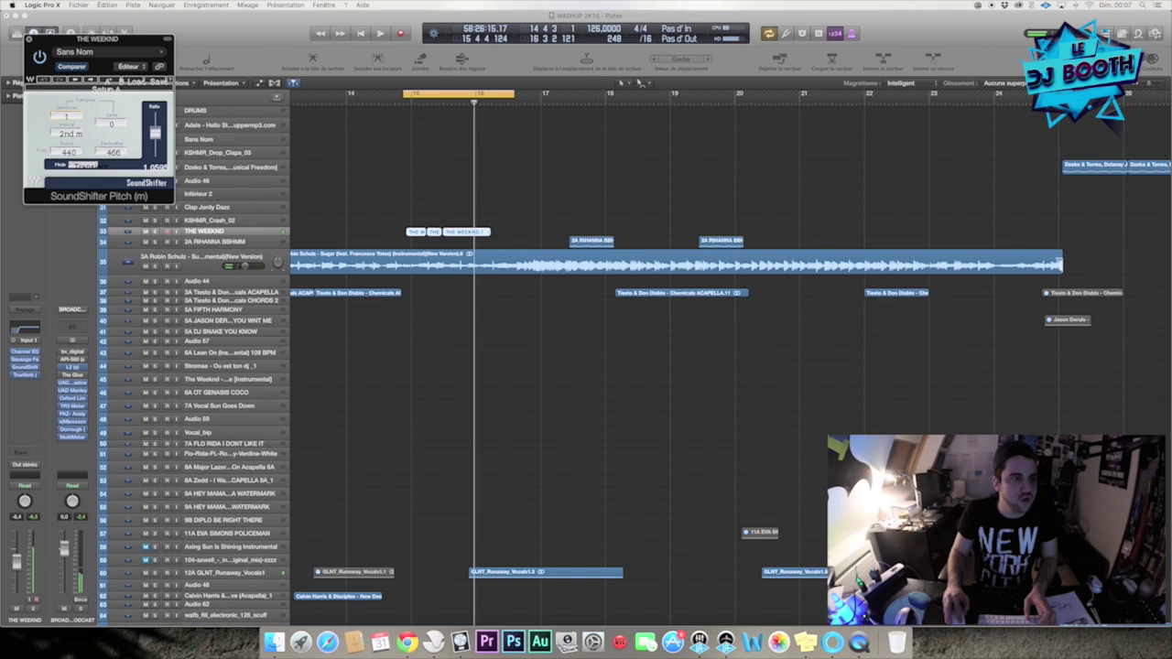
pyautogui.press('space')
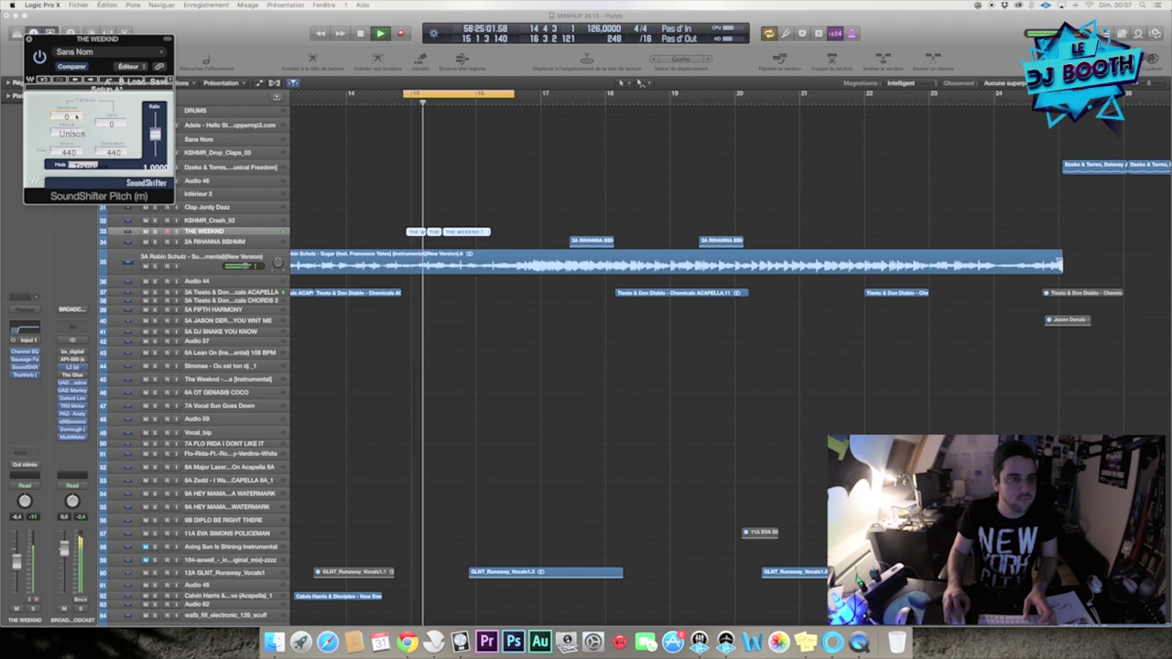
pyautogui.press('space')
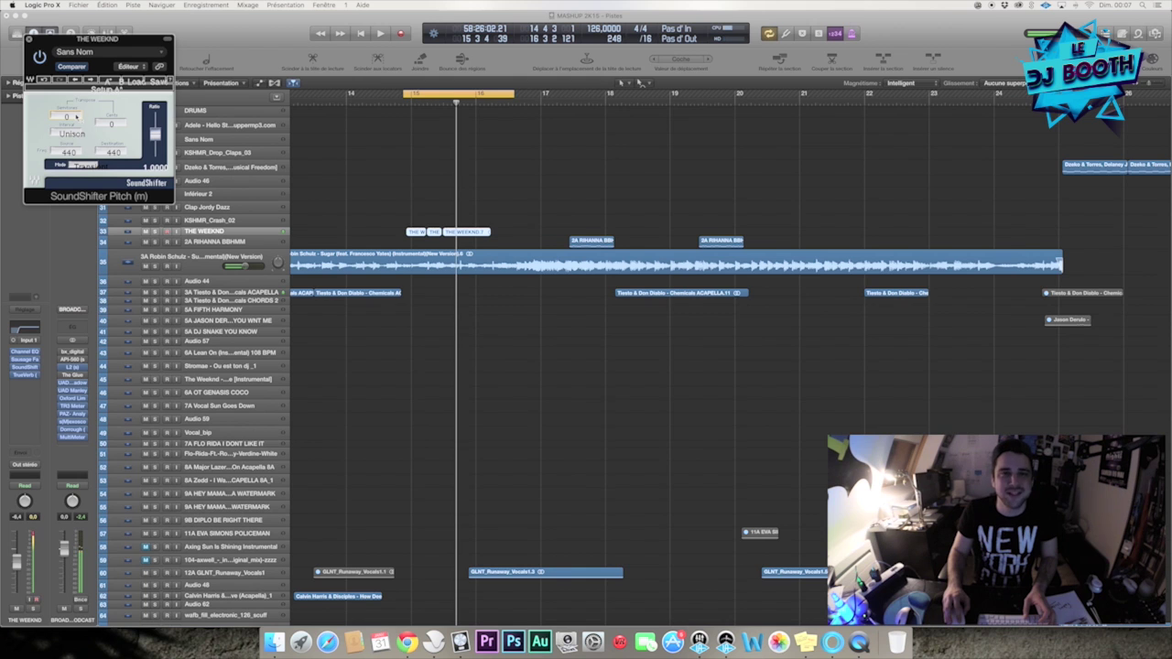
pyautogui.press('super+w')
# Step: Set the cycle range over bars 16 to 18, play it and select the 12A GLNT_Runaway_Vocals1 region there
pyautogui.moveTo(495, 94); pyautogui.dragTo(609, 95)
pyautogui.scroll(-6, 591, 206)
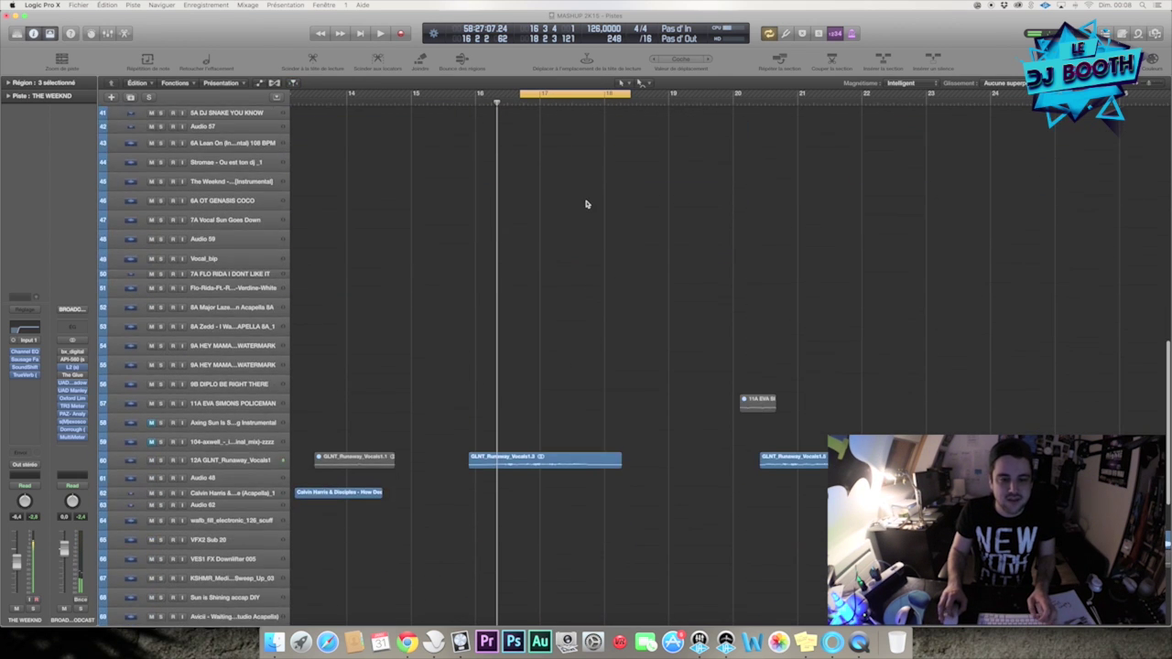
pyautogui.scroll(3, 586, 205)
pyautogui.press('space')
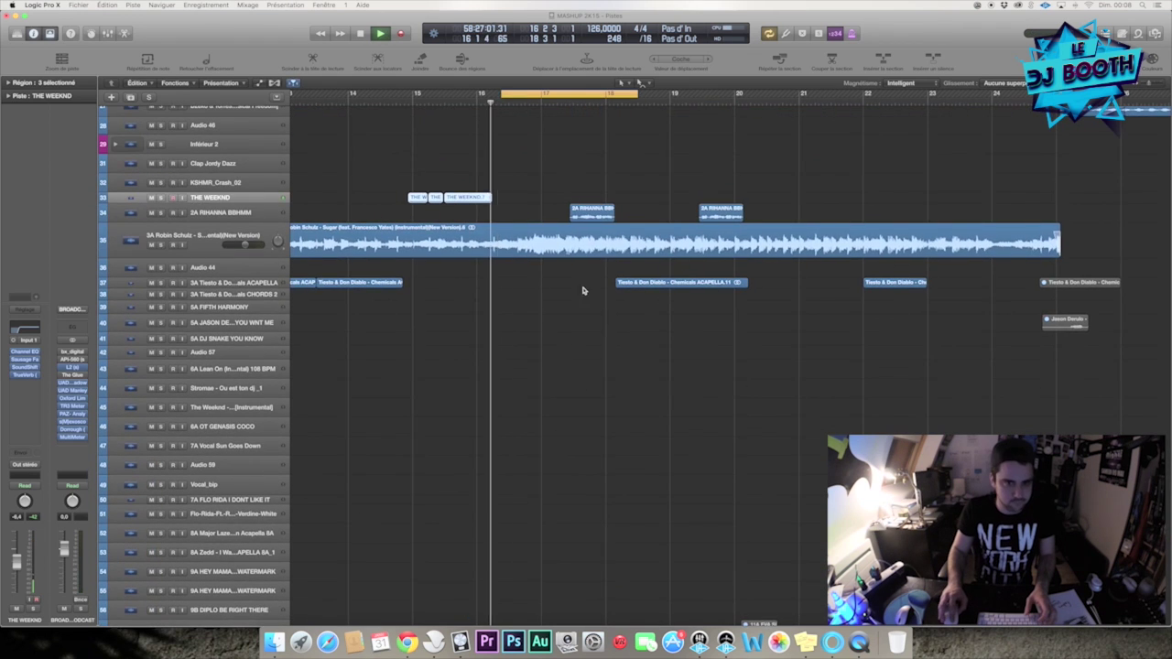
pyautogui.scroll(-1, 615, 265)
pyautogui.click(546, 557)
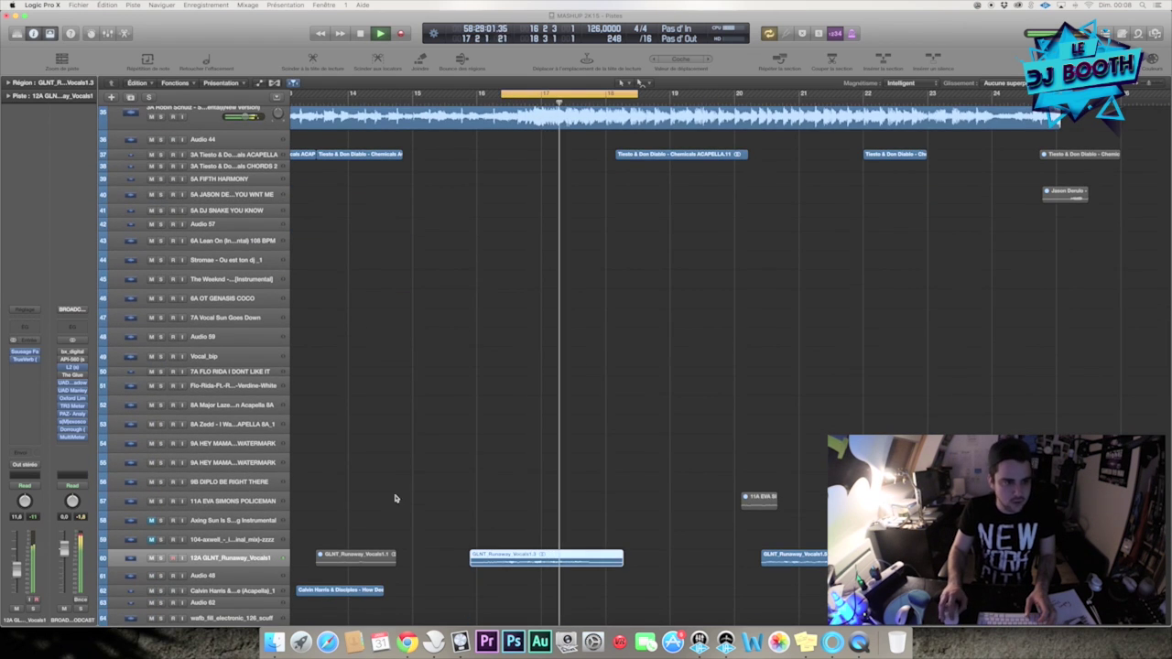
# Step: Select the 2A RIHANNA BBHMM track, move the cycle range about one bar along the timeline, and turn cycle mode off
pyautogui.scroll(3, 525, 374)
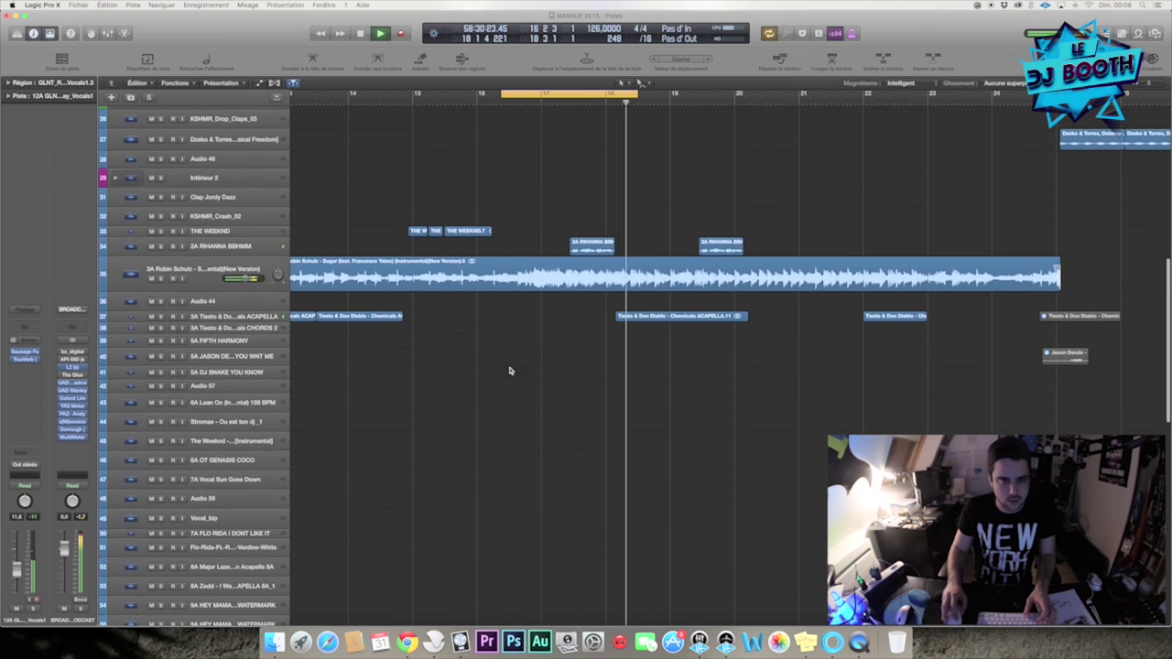
pyautogui.click(262, 248)
pyautogui.hscroll(1, 624, 189)
pyautogui.scroll(1, 624, 189)
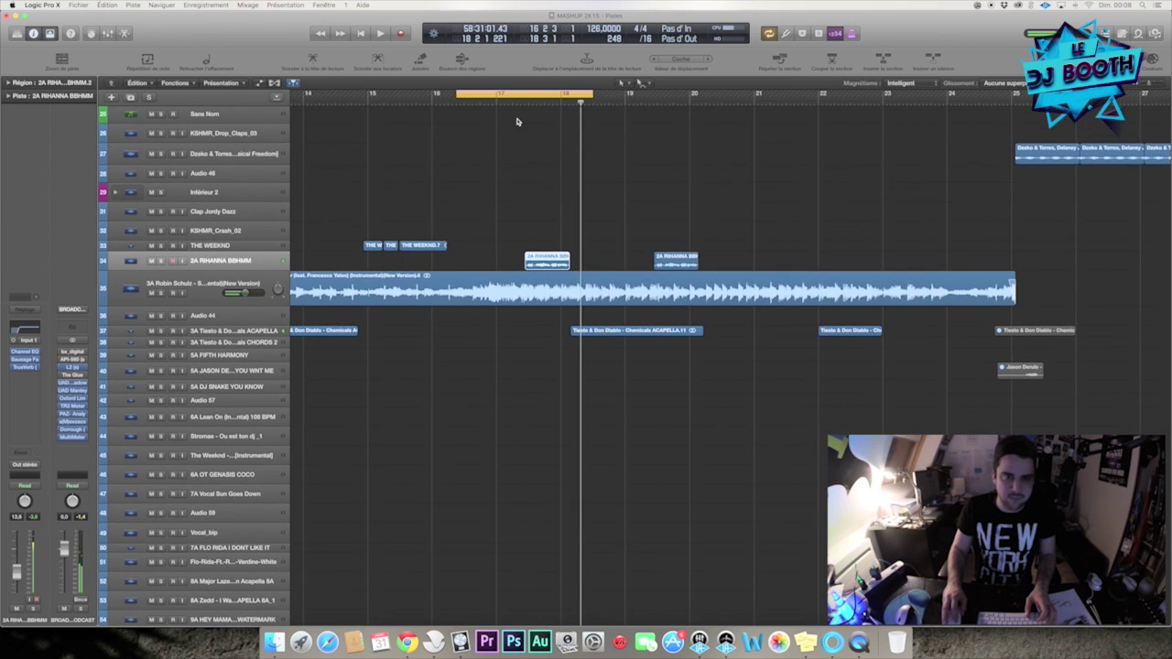
pyautogui.moveTo(535, 95); pyautogui.dragTo(601, 94)
pyautogui.click(603, 93)
pyautogui.scroll(-5, 646, 215)
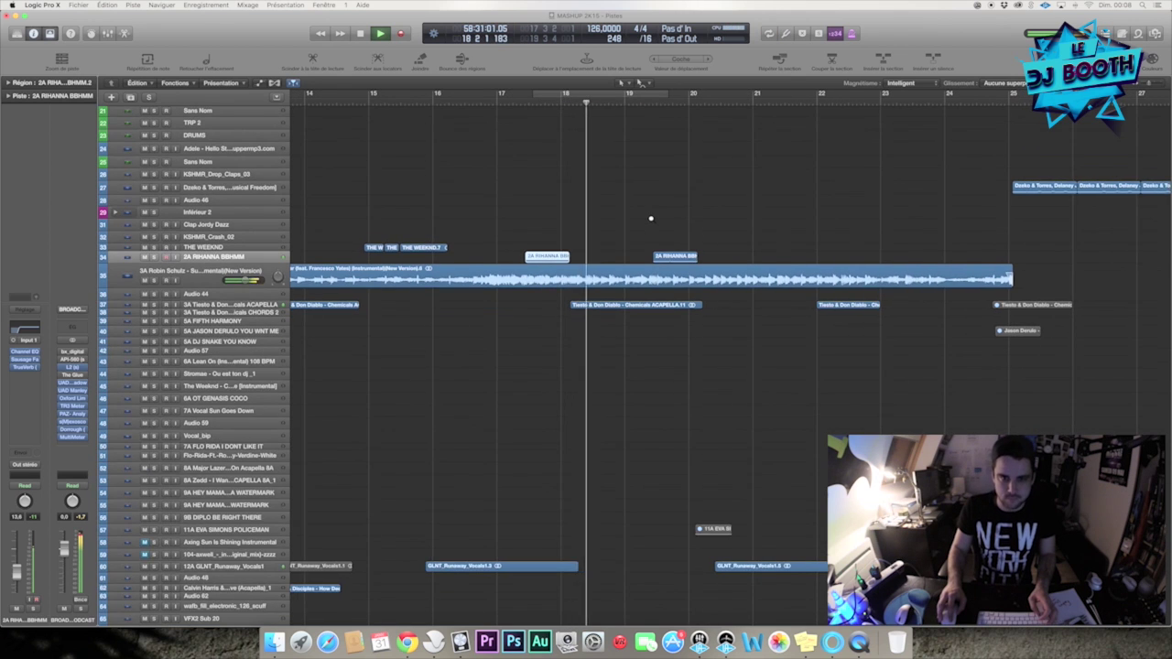
# Step: Play the arrangement through the vocal regions after bar 18 and the transition into the Dzeko & Torres regions at bar 25
pyautogui.hscroll(2, 650, 218)
pyautogui.press('space')
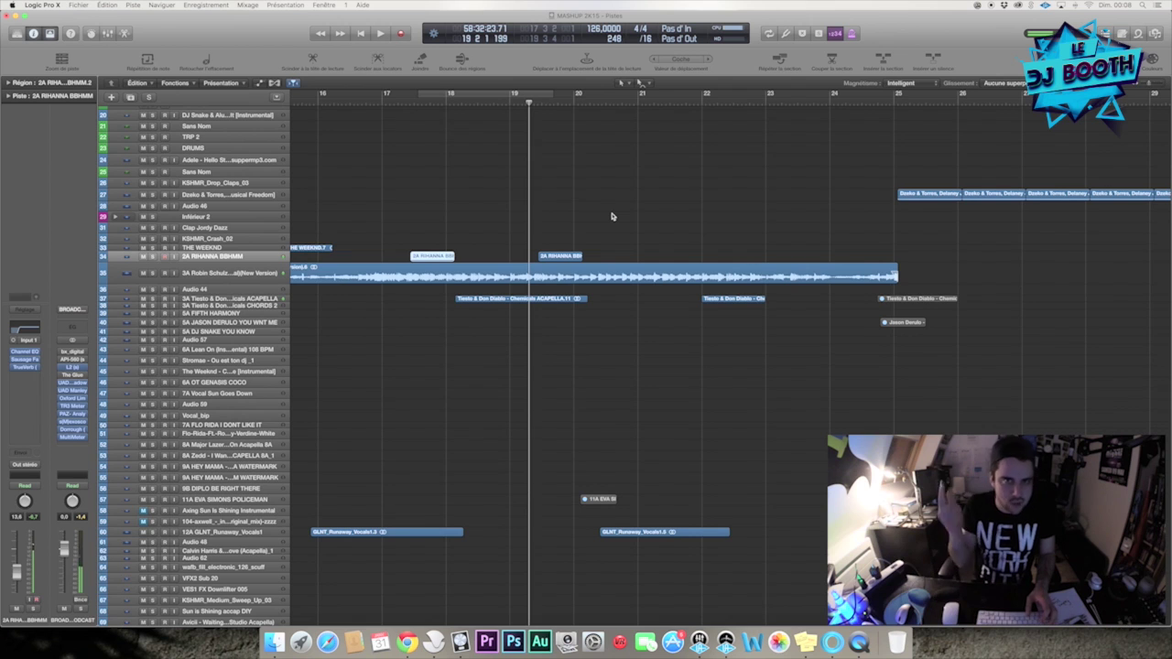
pyautogui.press('space')
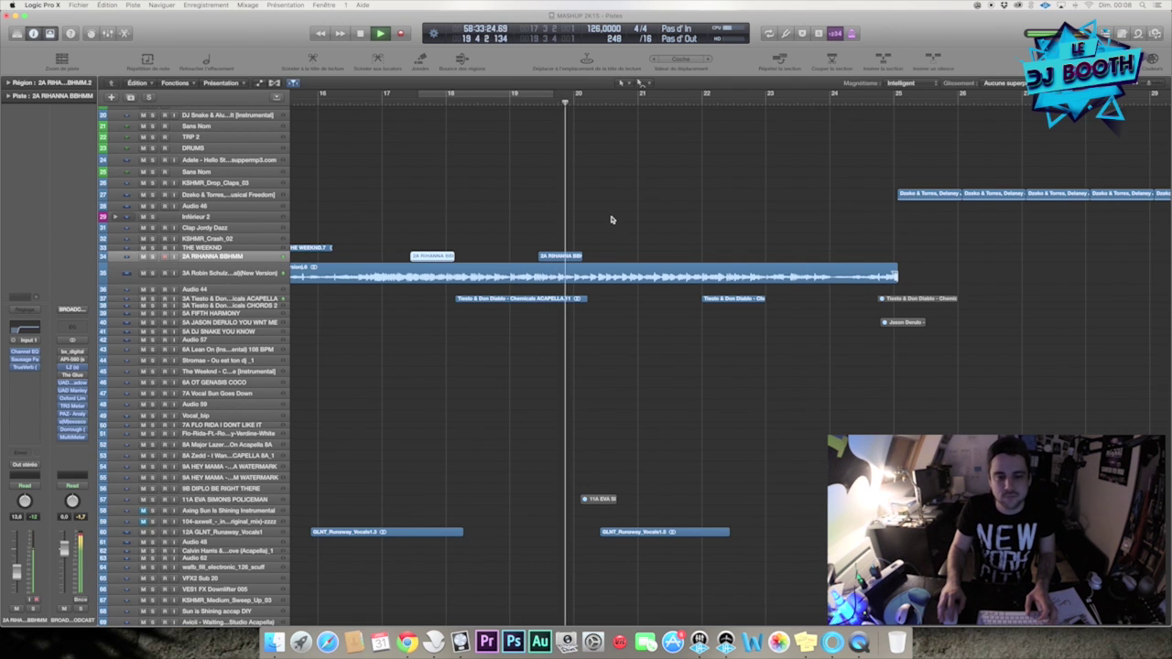
pyautogui.hscroll(1, 641, 183)
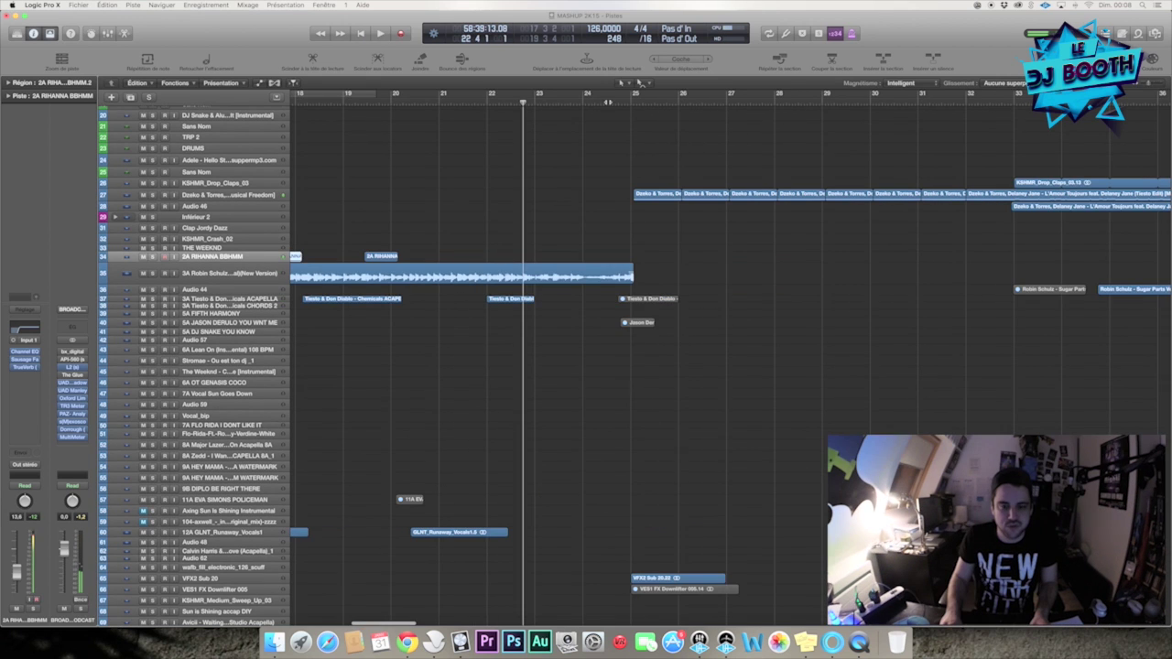
pyautogui.click(607, 102)
pyautogui.hscroll(1, 622, 137)
pyautogui.press('space')
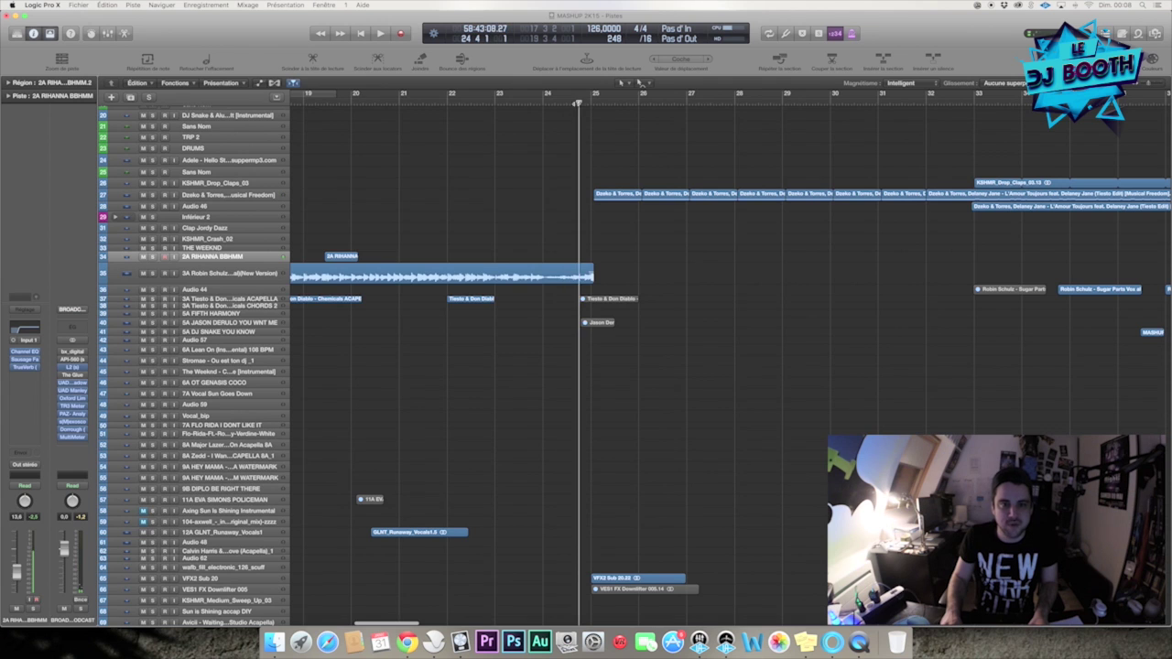
pyautogui.hscroll(2, 622, 190)
pyautogui.scroll(-3, 622, 190)
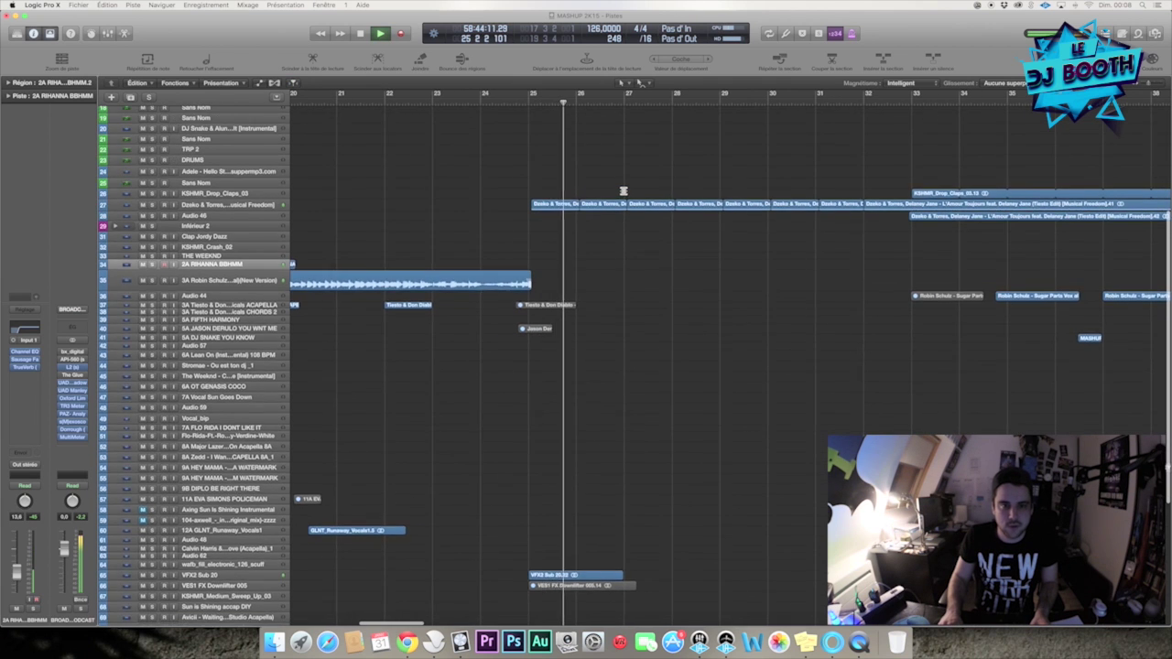
pyautogui.press('space')
# Step: Examine the Deorro - Five Hours sample in the DEORRO track's Kontakt instrument and move its window below the upper tracks
pyautogui.scroll(4, 630, 196)
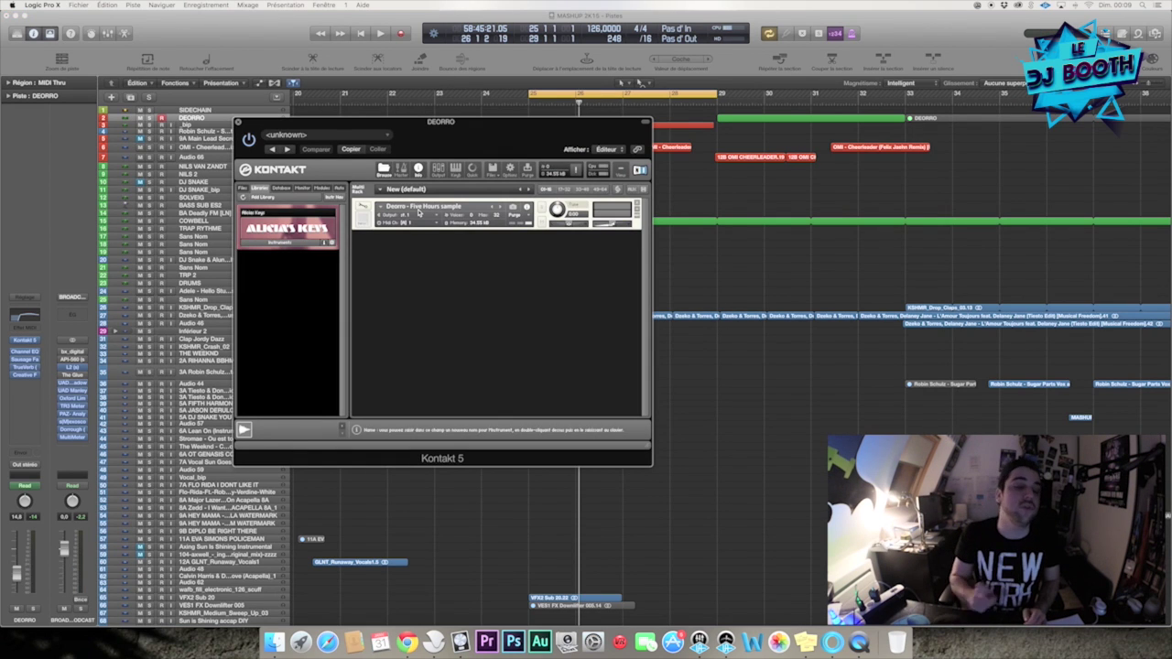
pyautogui.moveTo(393, 126); pyautogui.dragTo(503, 181)
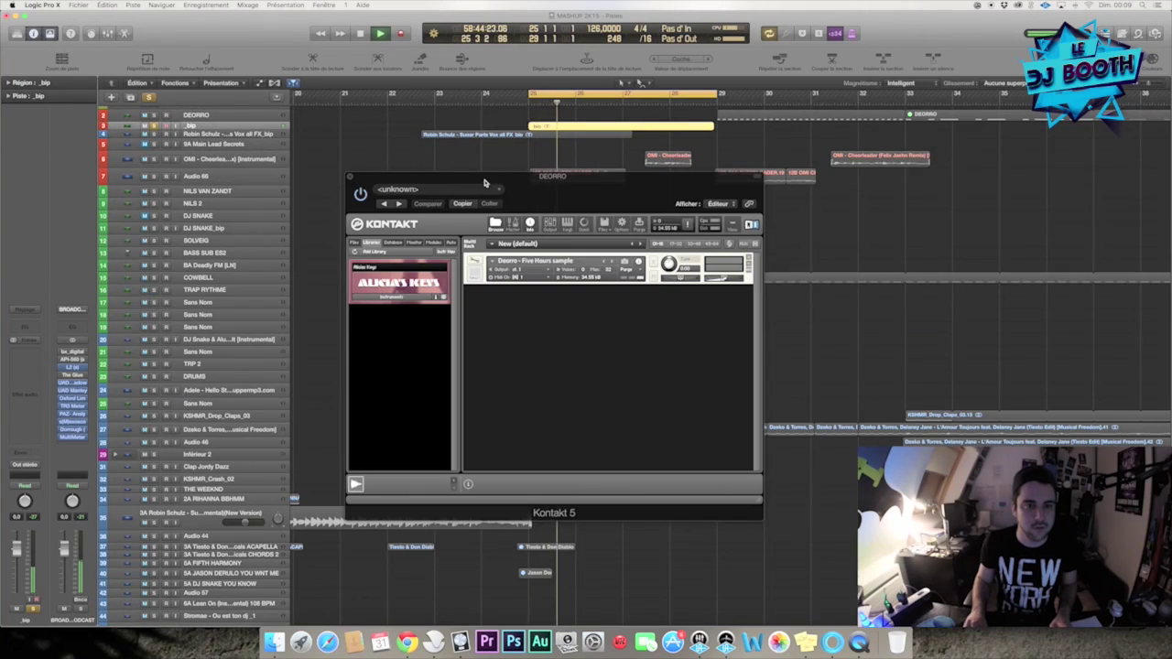
pyautogui.moveTo(485, 178); pyautogui.dragTo(545, 238)
pyautogui.scroll(-1, 549, 188)
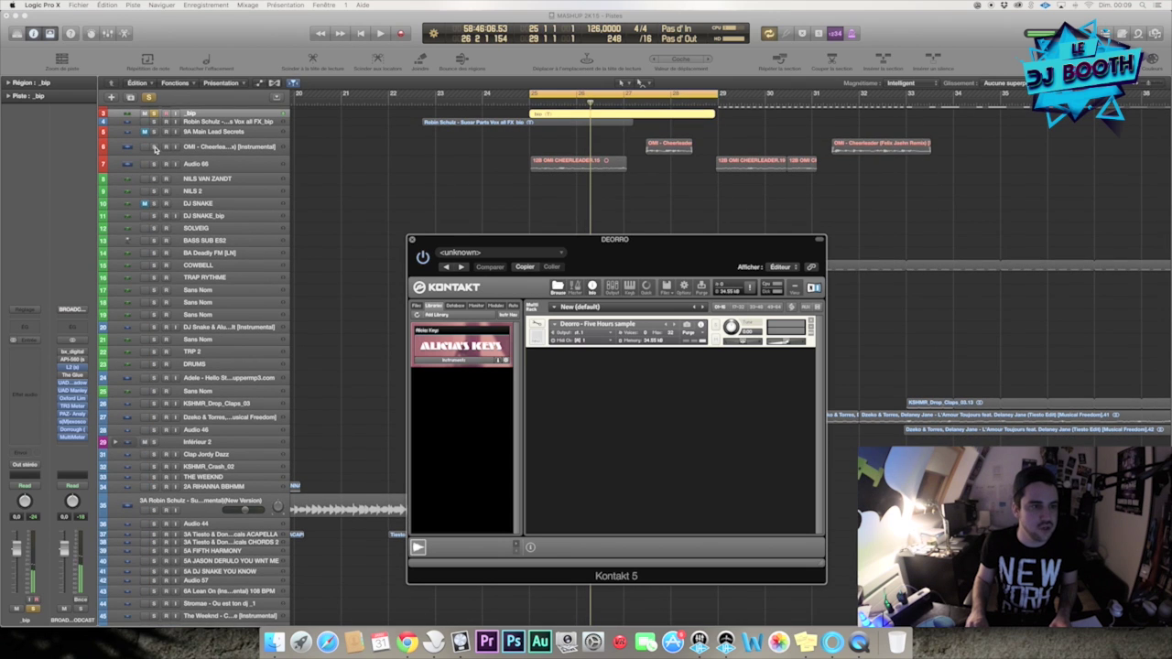
# Step: Solo the OMI - Cheerleader instrumental and Audio 66 tracks with _bip, play them, and open the SoundShifter plug-in on Audio 66
pyautogui.click(158, 150)
pyautogui.click(154, 166)
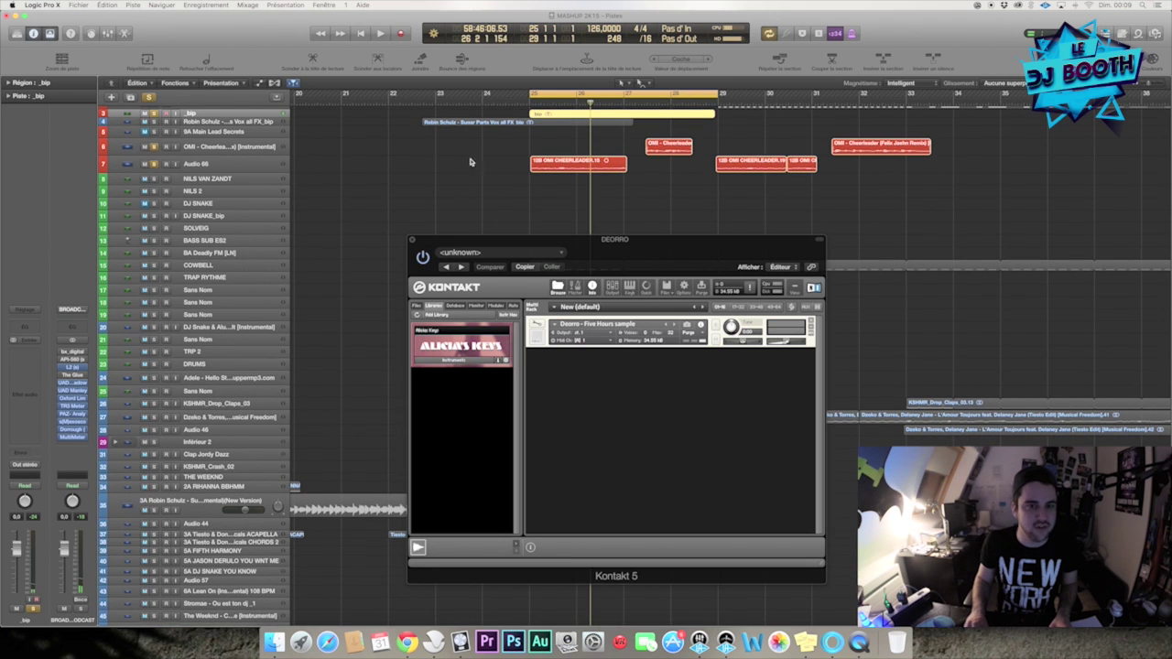
pyautogui.click(220, 163)
pyautogui.press('space')
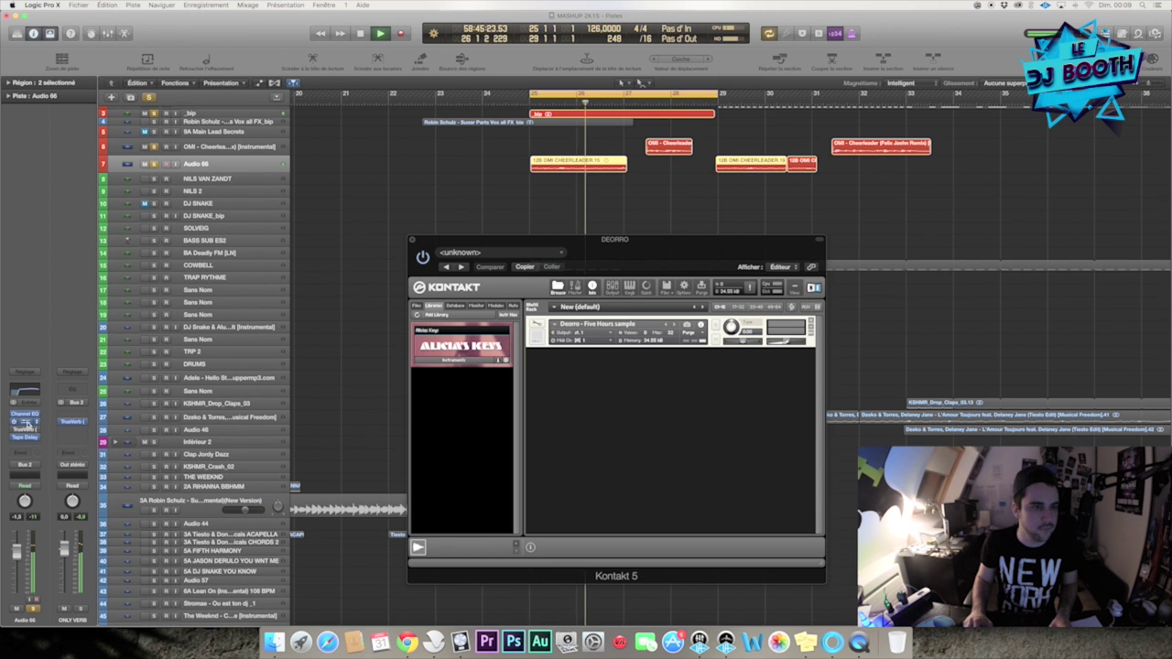
pyautogui.click(26, 422)
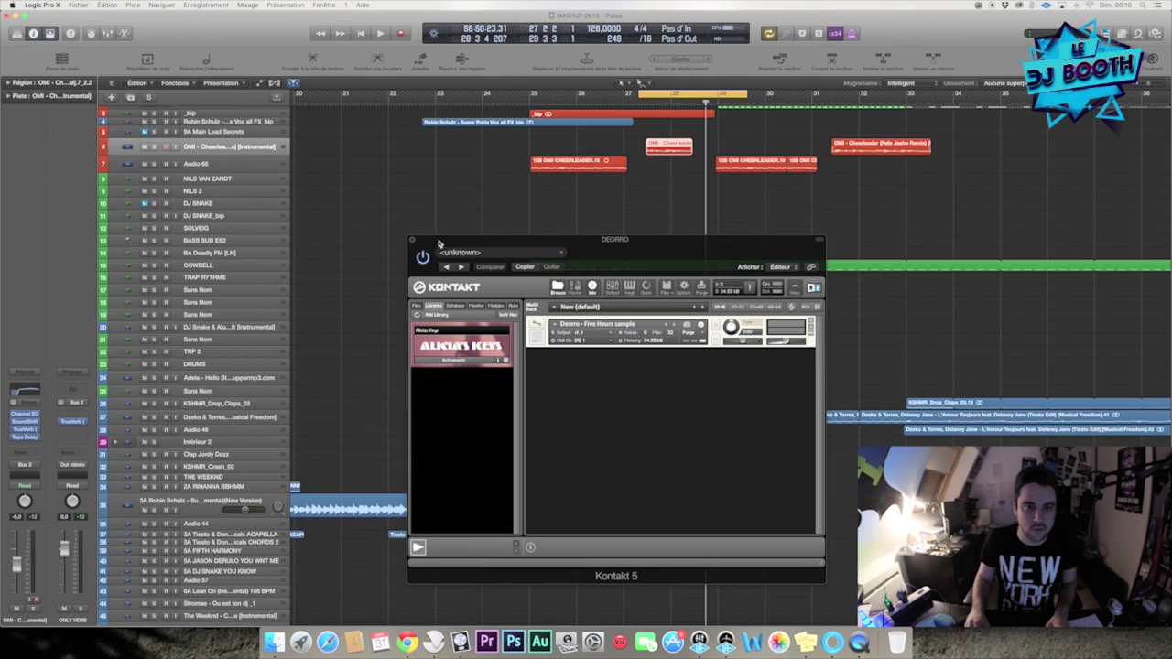
# Step: Move the Kontakt window clear of the arrangement, then solo _bip, OMI - Cheerleader and Audio 66 and play them together
pyautogui.moveTo(551, 238); pyautogui.dragTo(990, 279)
pyautogui.scroll(2, 548, 209)
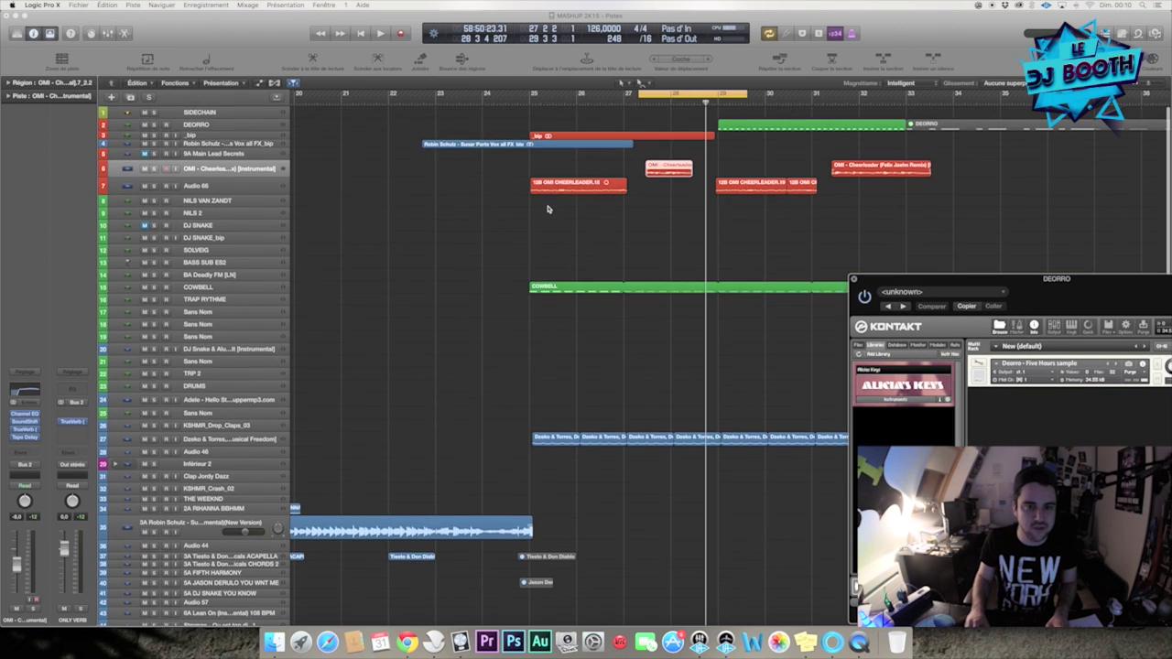
pyautogui.click(154, 135)
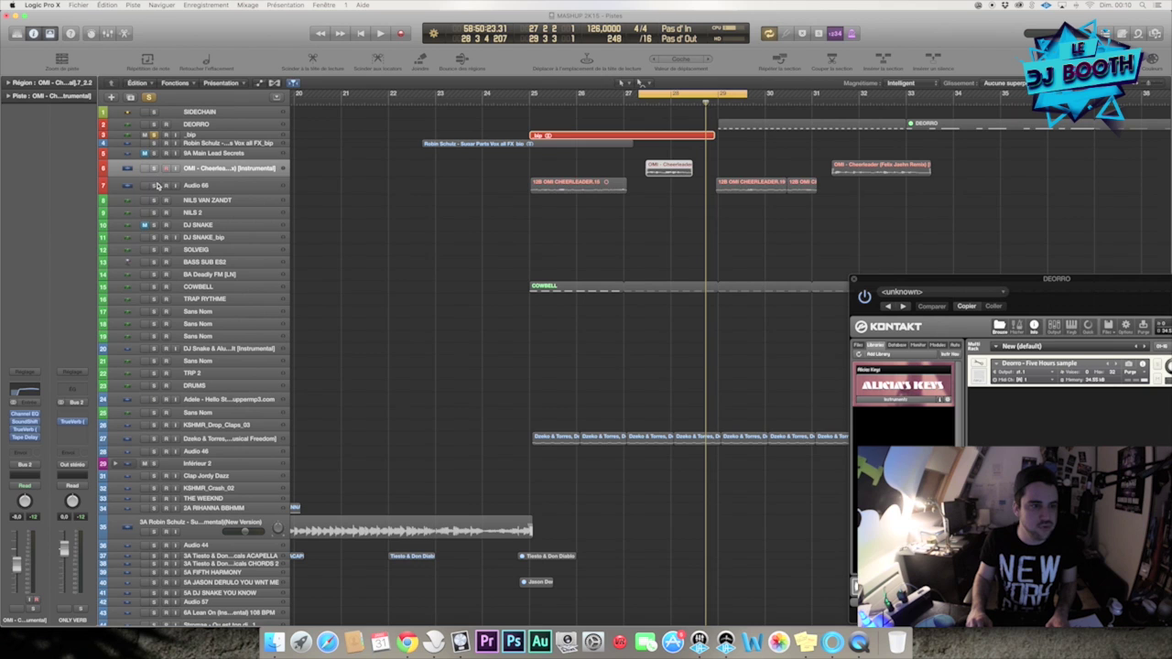
pyautogui.click(155, 186)
pyautogui.click(154, 168)
pyautogui.press('space')
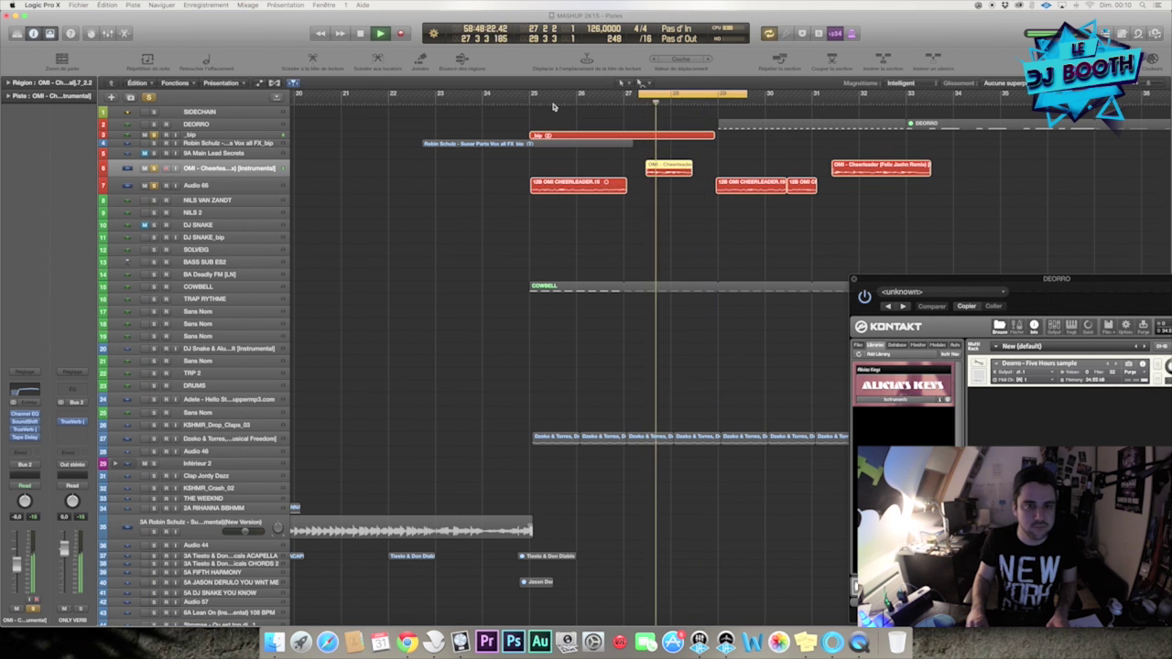
# Step: Set the cycle range to bars 25 to 29, audition COWBELL soloed, and solo the Dzeko & Torres track in its place
pyautogui.moveTo(531, 94); pyautogui.dragTo(719, 94)
pyautogui.click(154, 287)
pyautogui.click(158, 287)
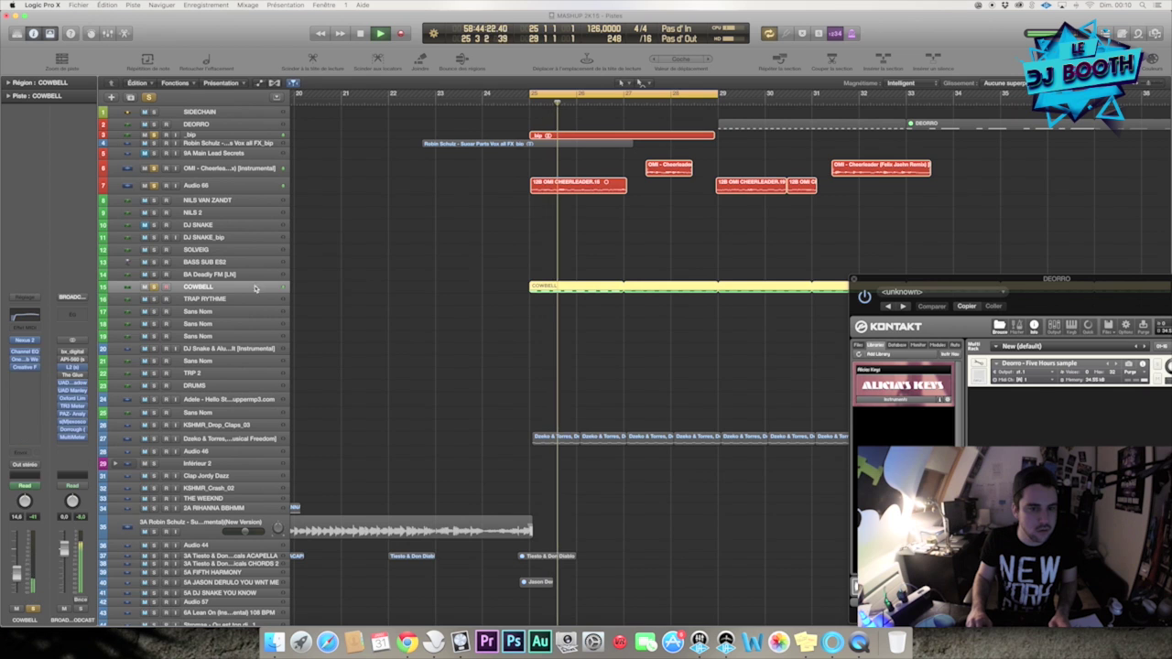
pyautogui.click(155, 287)
pyautogui.click(153, 440)
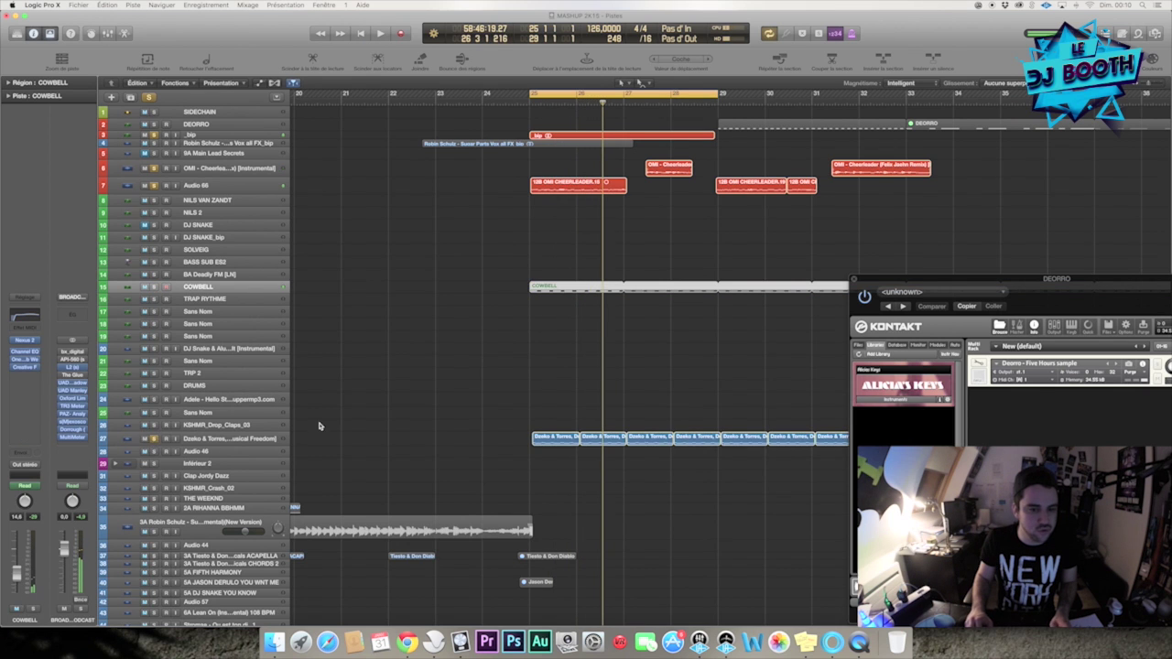
# Step: Play the cycled section and unsolo _bip, OMI - Cheerleader and Audio 66, leaving only the Dzeko & Torres track soloed
pyautogui.press('super+Down')
pyautogui.press('super+Down')
pyautogui.press('super+Down')
pyautogui.press('space')
pyautogui.scroll(3, 592, 357)
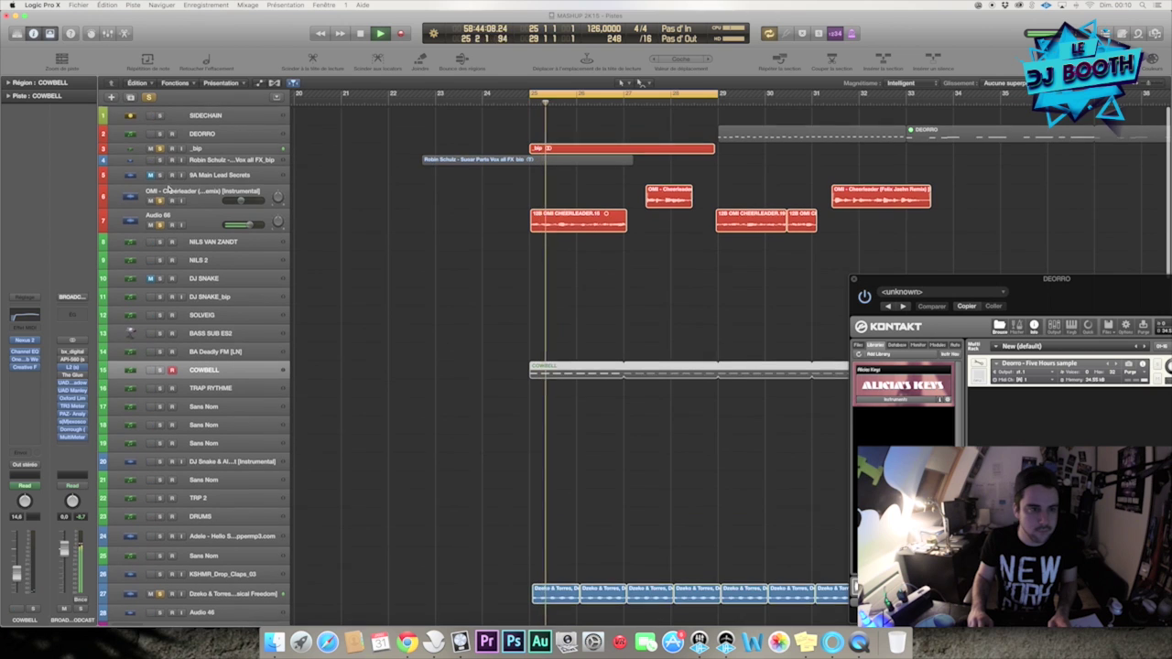
pyautogui.moveTo(160, 149); pyautogui.dragTo(160, 224)
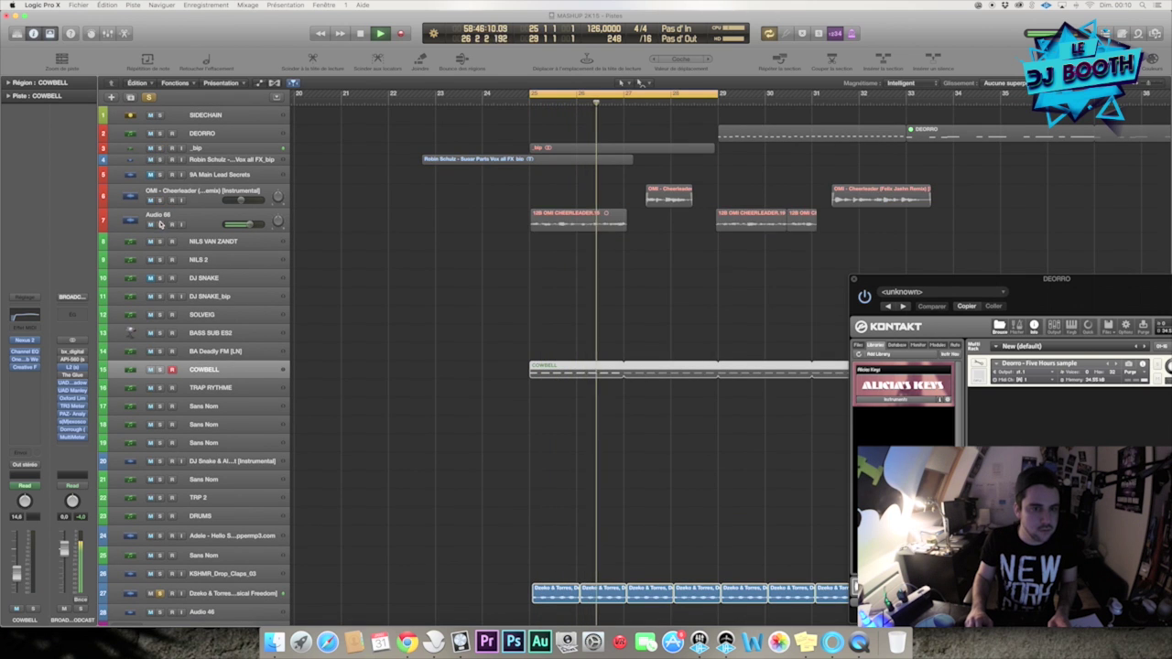
pyautogui.scroll(-5, 361, 244)
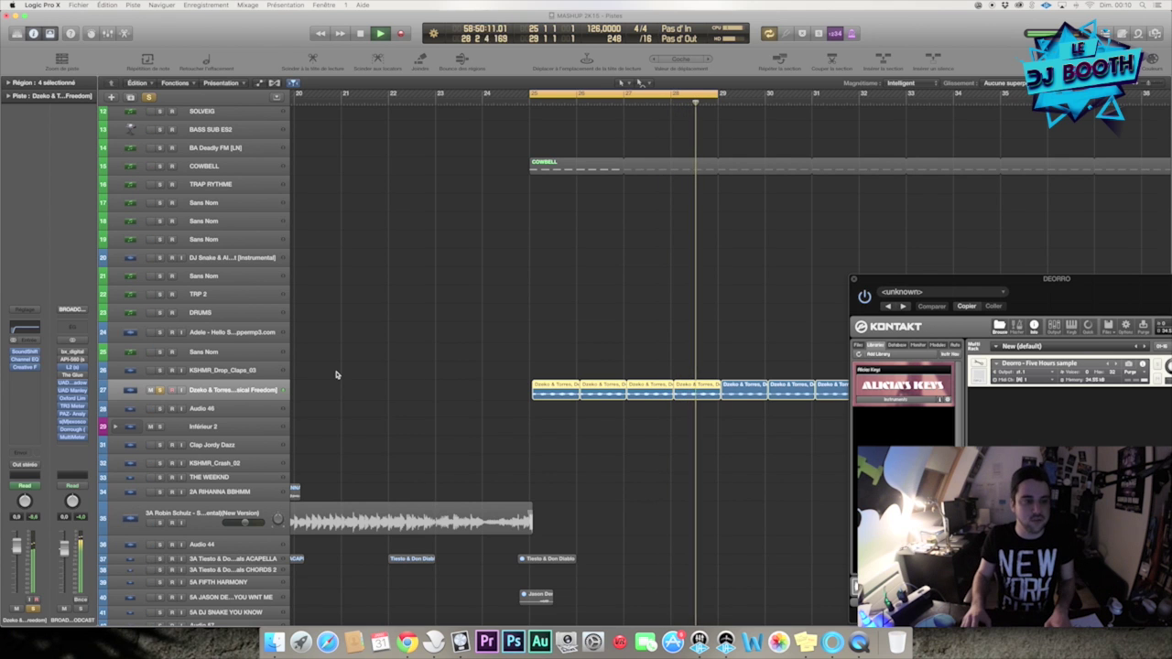
# Step: Stop playback, show the track automation, and open Creative Filter on the Dzeko & Torres track
pyautogui.press('a')
pyautogui.press('space')
pyautogui.scroll(-8, 517, 371)
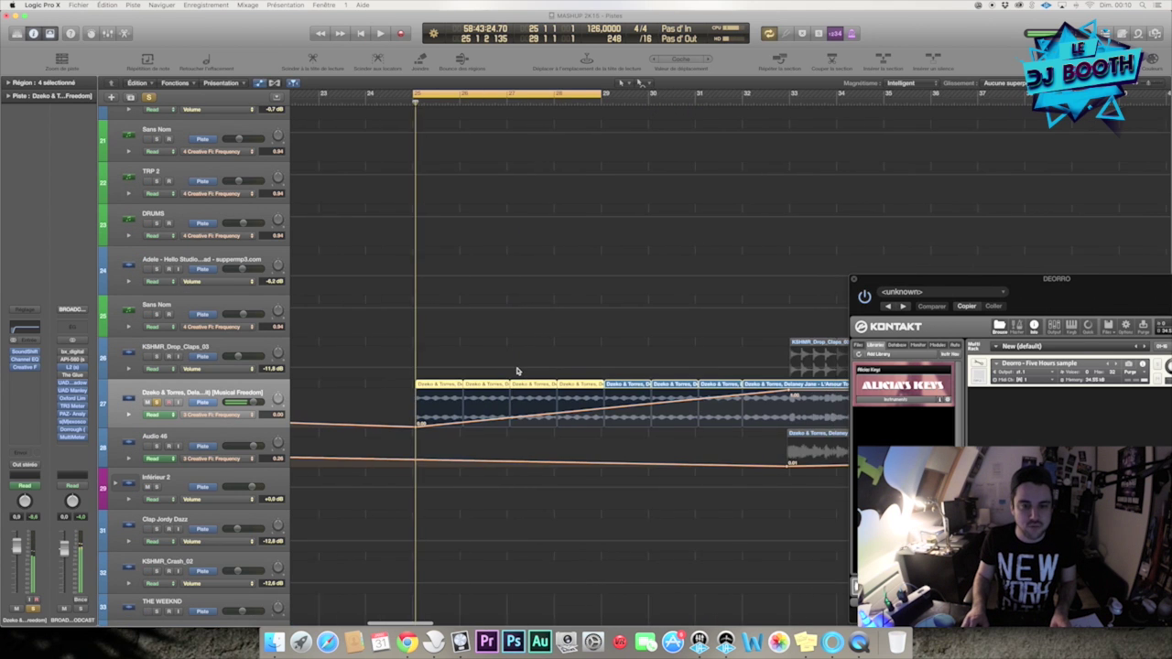
pyautogui.click(25, 369)
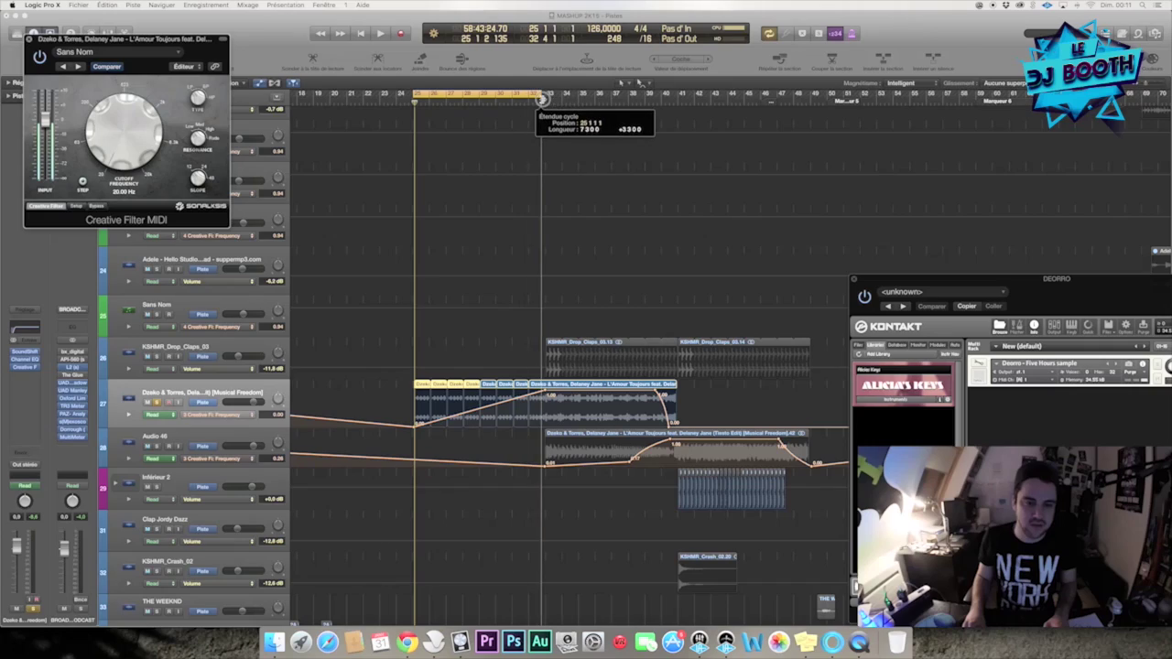
# Step: Extend the cycle range from bar 25 to bar 33, play the Creative Filter sweep, and turn cycle mode off
pyautogui.moveTo(542, 99); pyautogui.dragTo(547, 99)
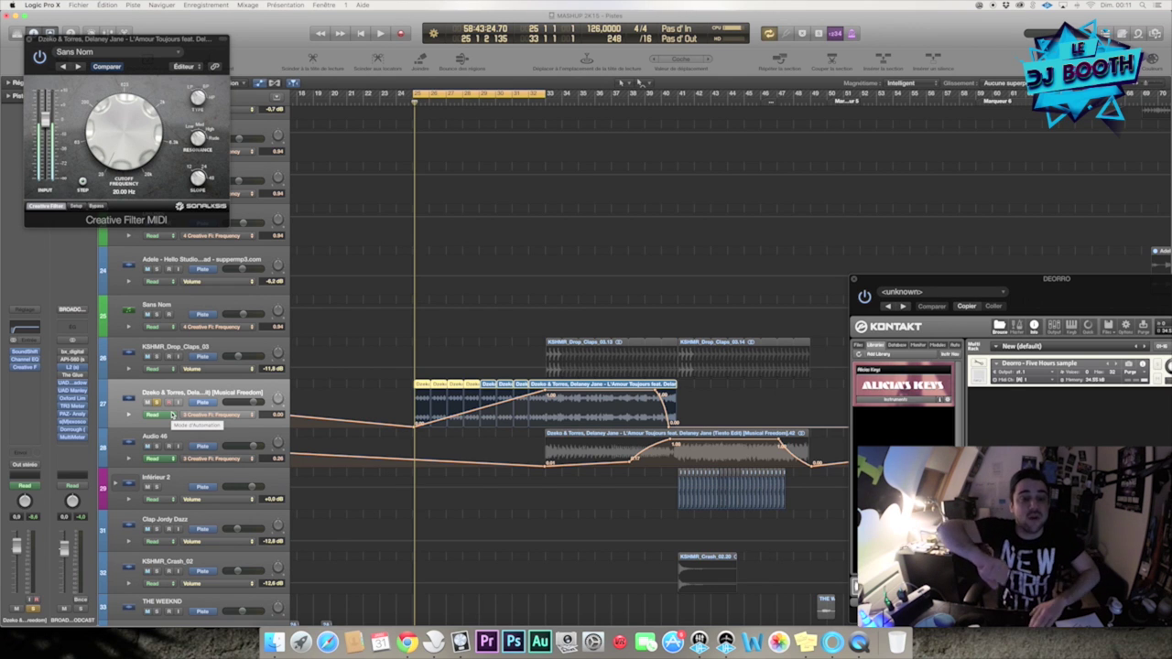
pyautogui.press('space')
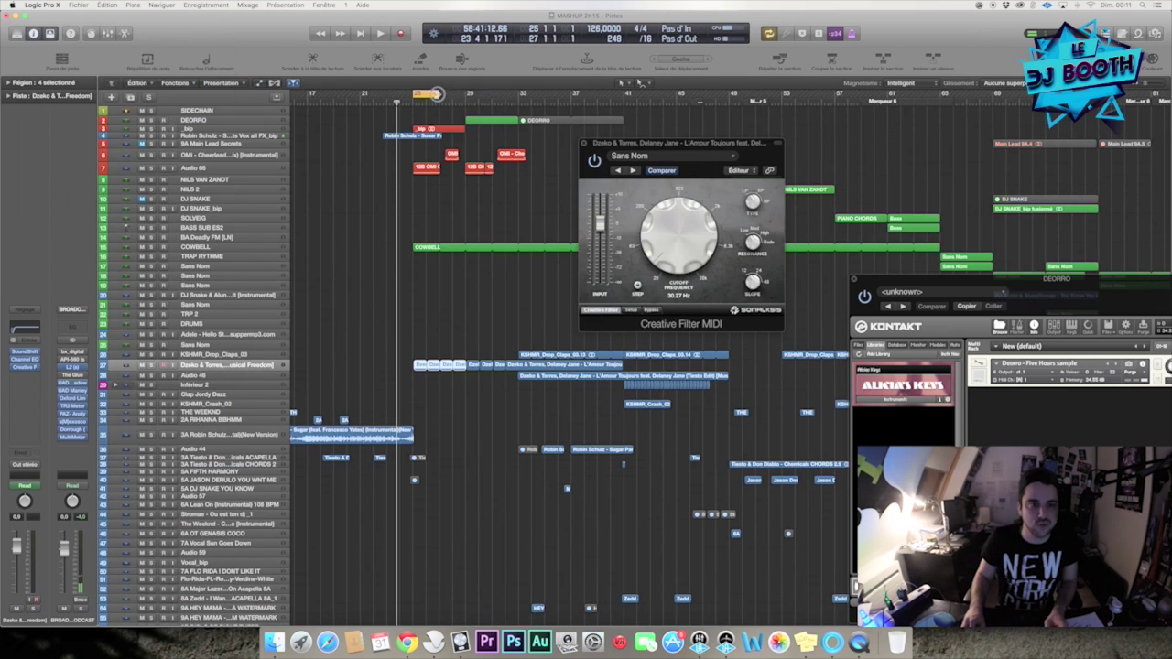
pyautogui.moveTo(439, 96); pyautogui.dragTo(512, 97)
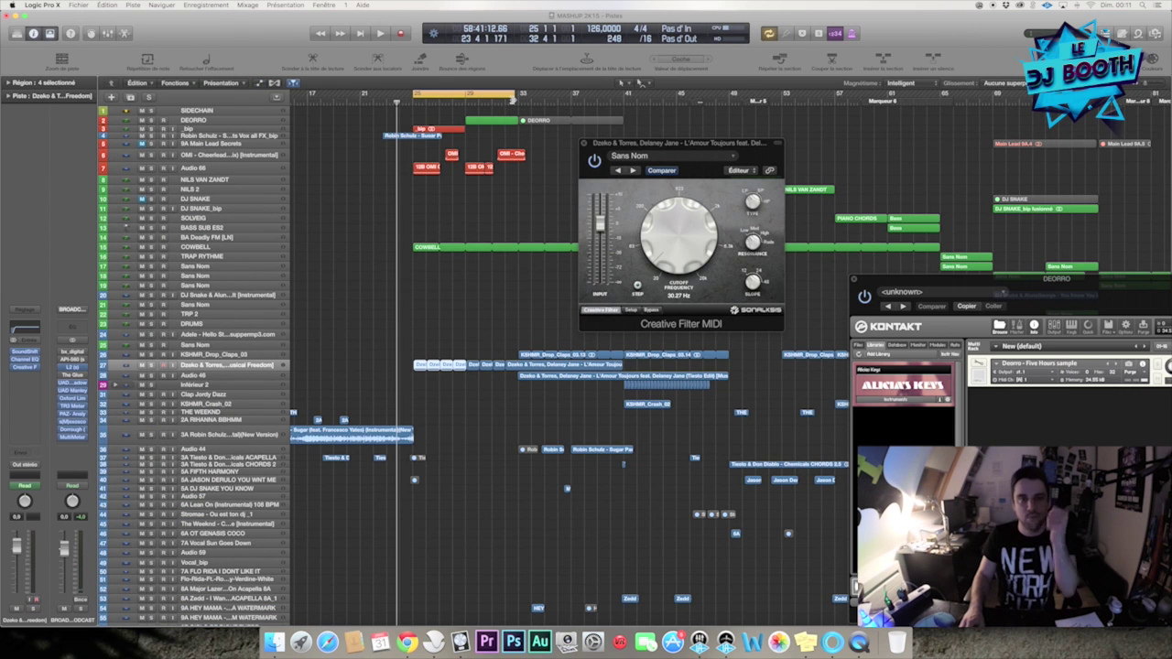
pyautogui.press('space')
pyautogui.click(469, 95)
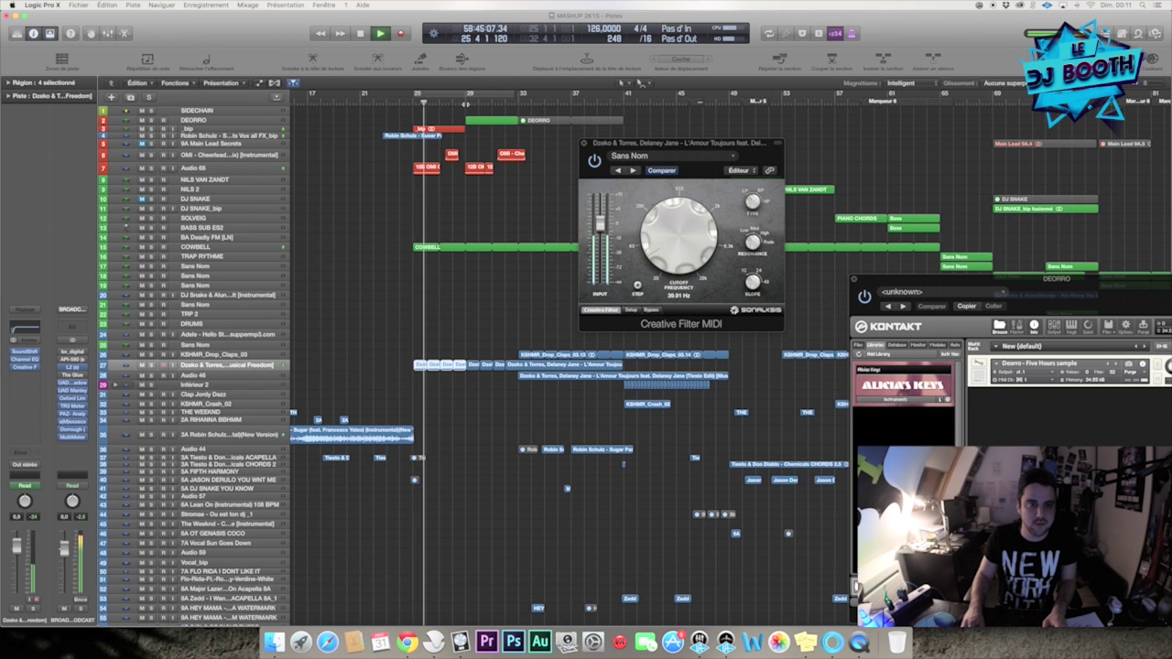
# Step: Solo the COWBELL track, reposition its Nexus 2 instrument window and open the preset library
pyautogui.click(151, 249)
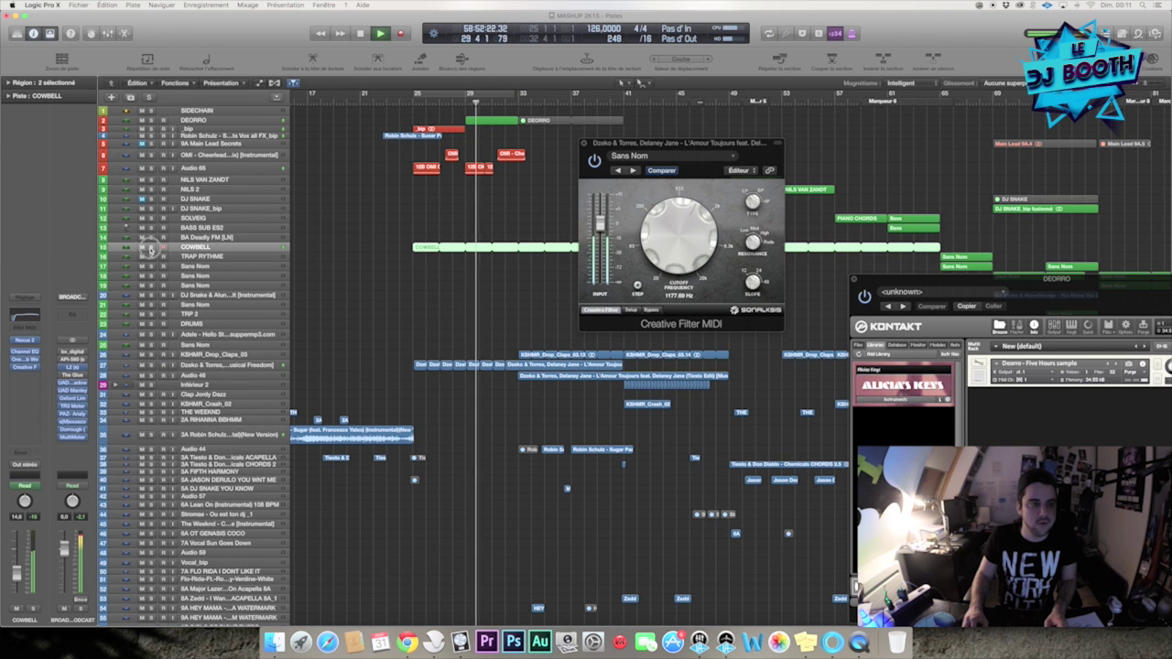
pyautogui.click(151, 249)
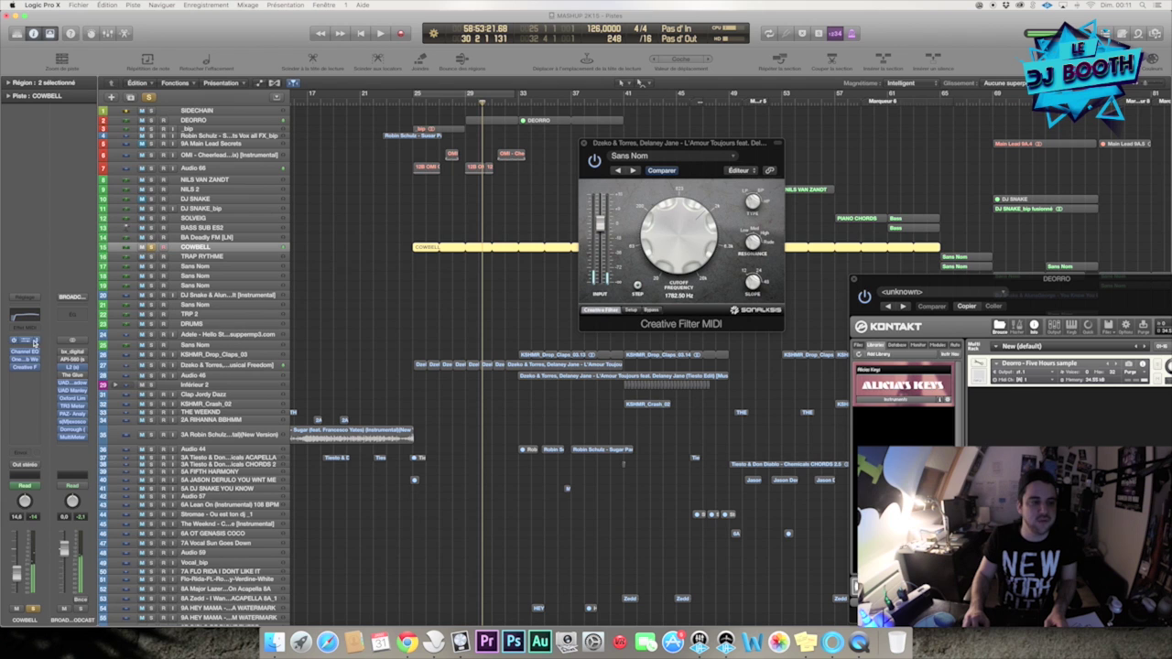
pyautogui.moveTo(215, 43); pyautogui.dragTo(319, 92)
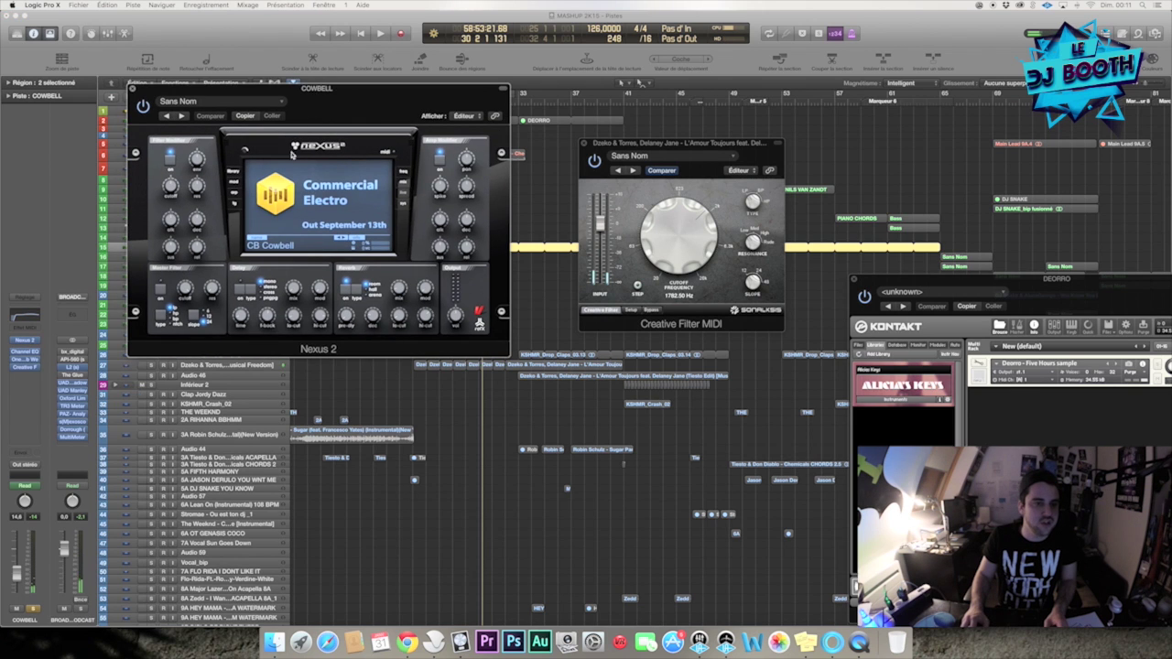
pyautogui.click(233, 172)
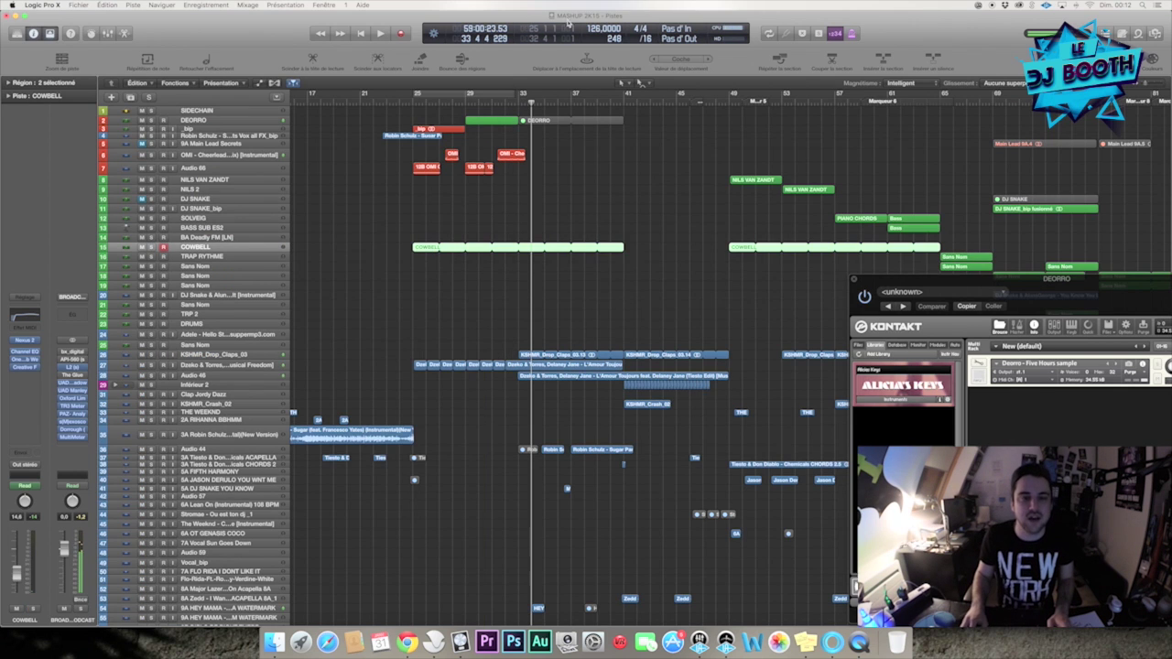
# Step: Set the cycle range to bars 33 to 37, start playback and select the Dzeko & Torres track
pyautogui.moveTo(523, 111); pyautogui.dragTo(574, 101)
pyautogui.press('space')
pyautogui.click(229, 365)
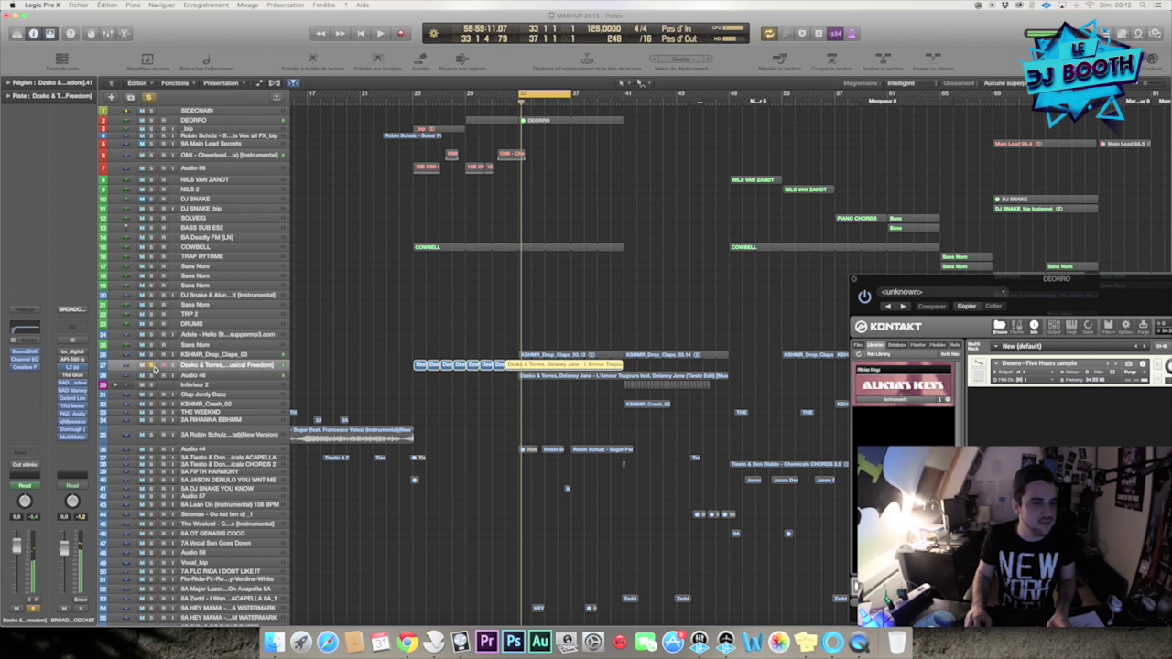
# Step: Open SoundShifter Pitch on the soloed Dzeko & Torres track, move its window over the track list and play the cycled section
pyautogui.click(26, 353)
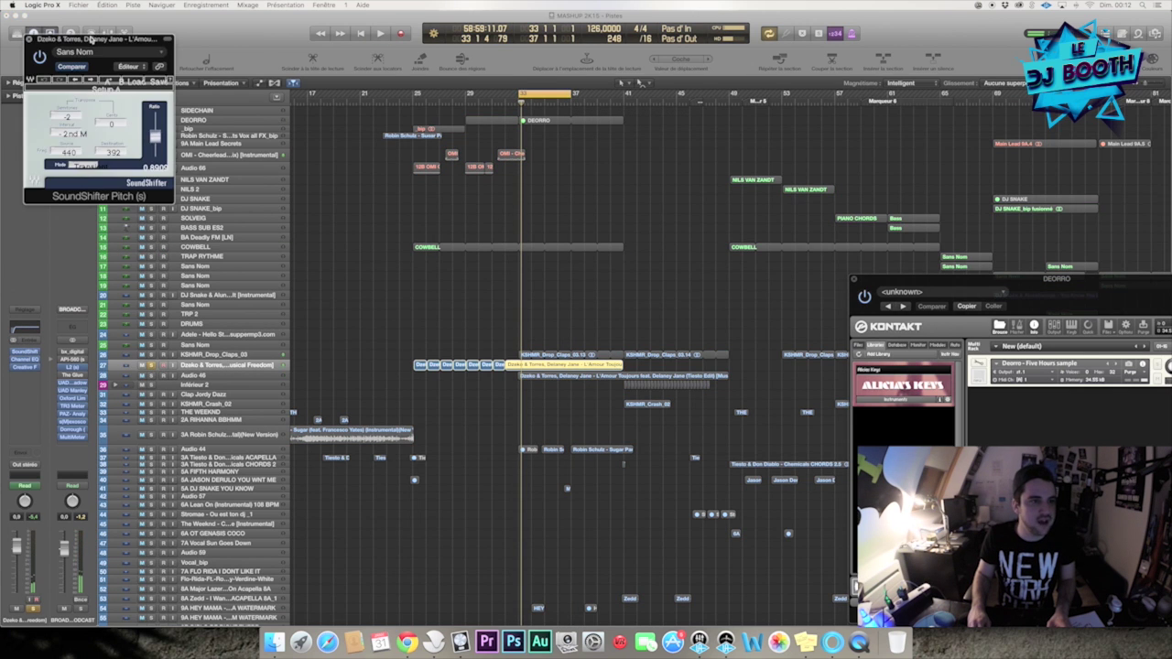
pyautogui.moveTo(91, 39); pyautogui.dragTo(291, 92)
pyautogui.press('space')
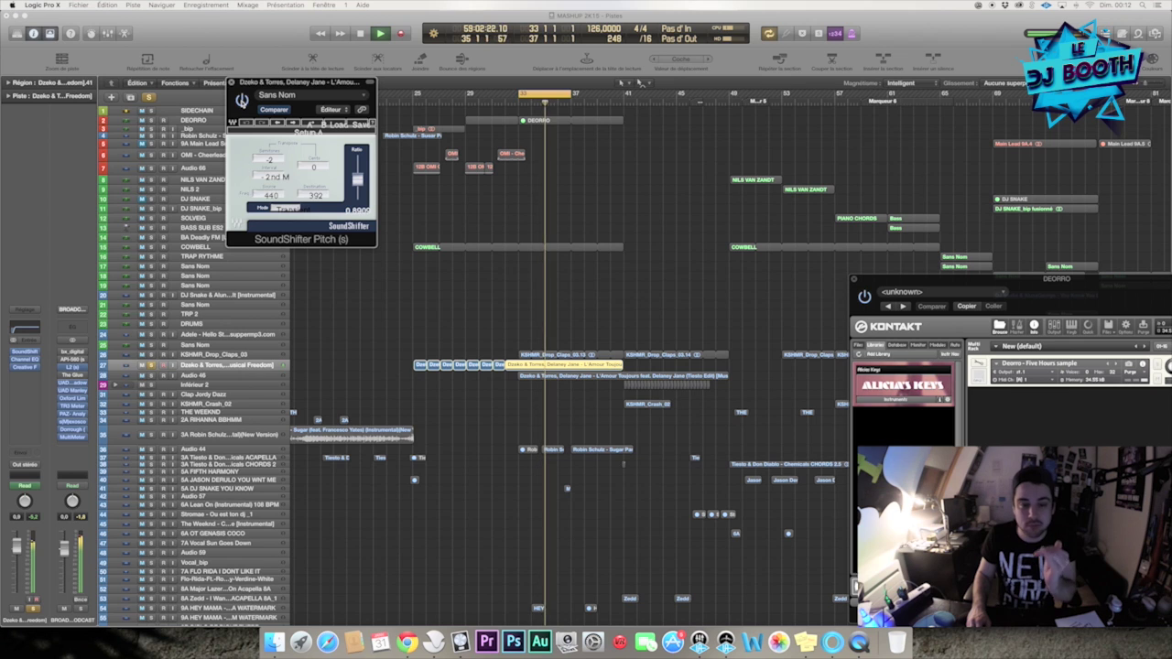
# Step: Add the KSHMR_Drop_Claps_03 and 9A HEY MAMA tracks to the solo and play the cycled section from bar 33
pyautogui.press('space')
pyautogui.click(152, 355)
pyautogui.press('space')
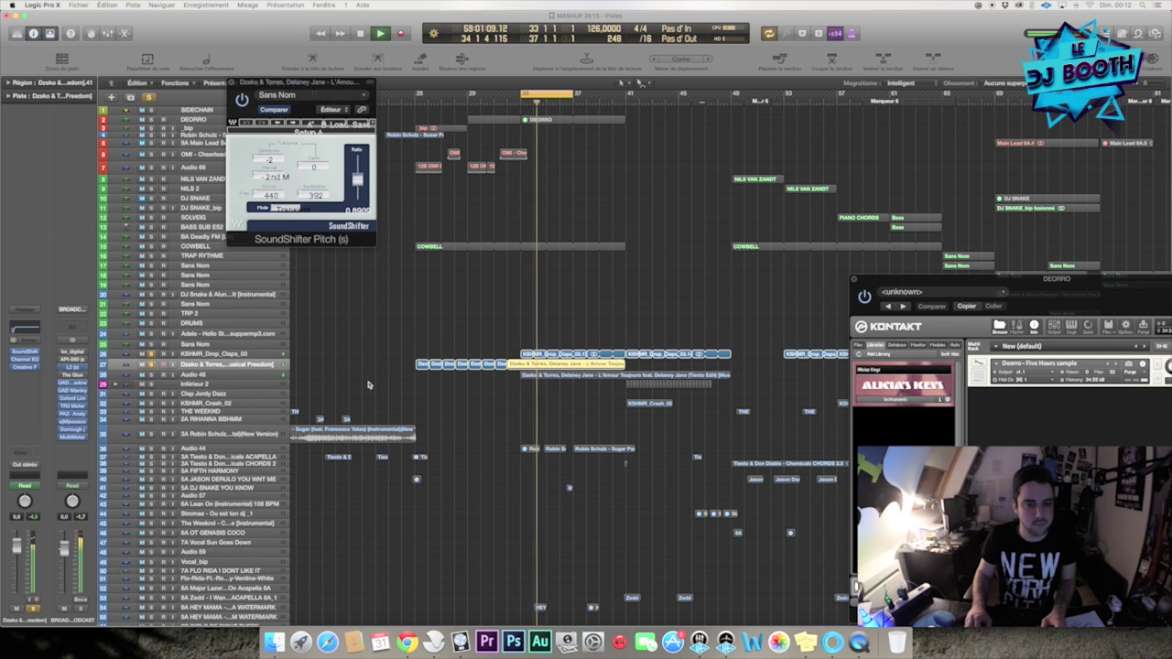
pyautogui.scroll(-2, 420, 385)
pyautogui.scroll(-6, 417, 394)
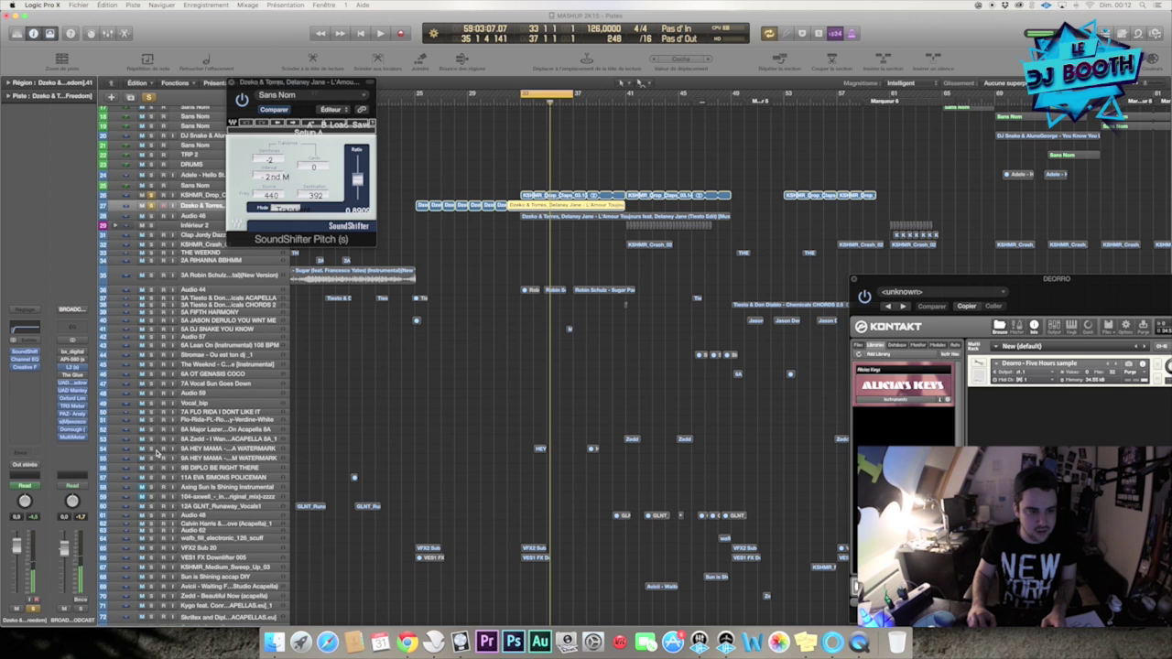
pyautogui.press('space')
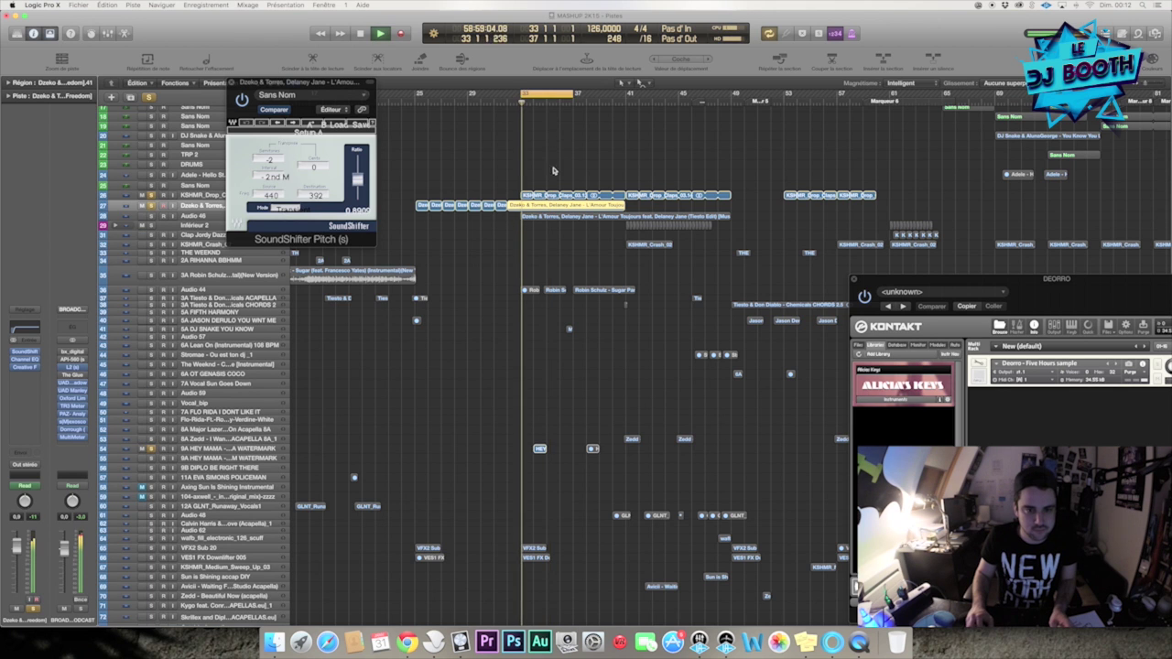
# Step: Add the Audio 44 track with the Robin Schulz regions to the solo while the cycled section plays
pyautogui.press('super+Right')
pyautogui.press('super+Right')
pyautogui.press('super+Right')
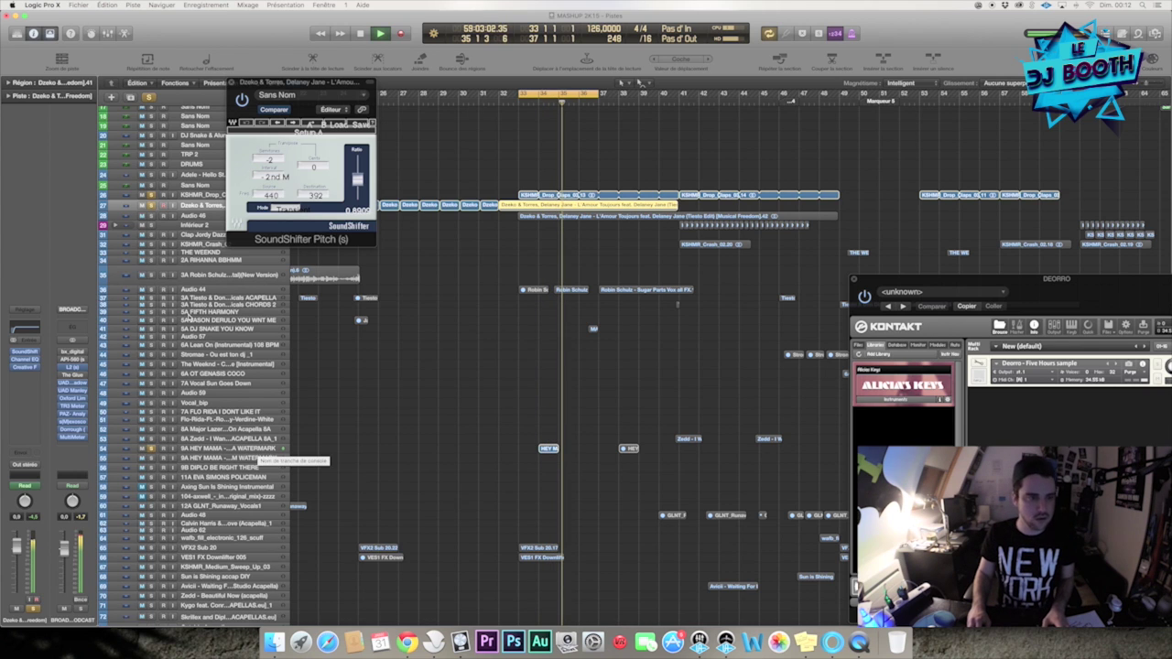
pyautogui.click(152, 291)
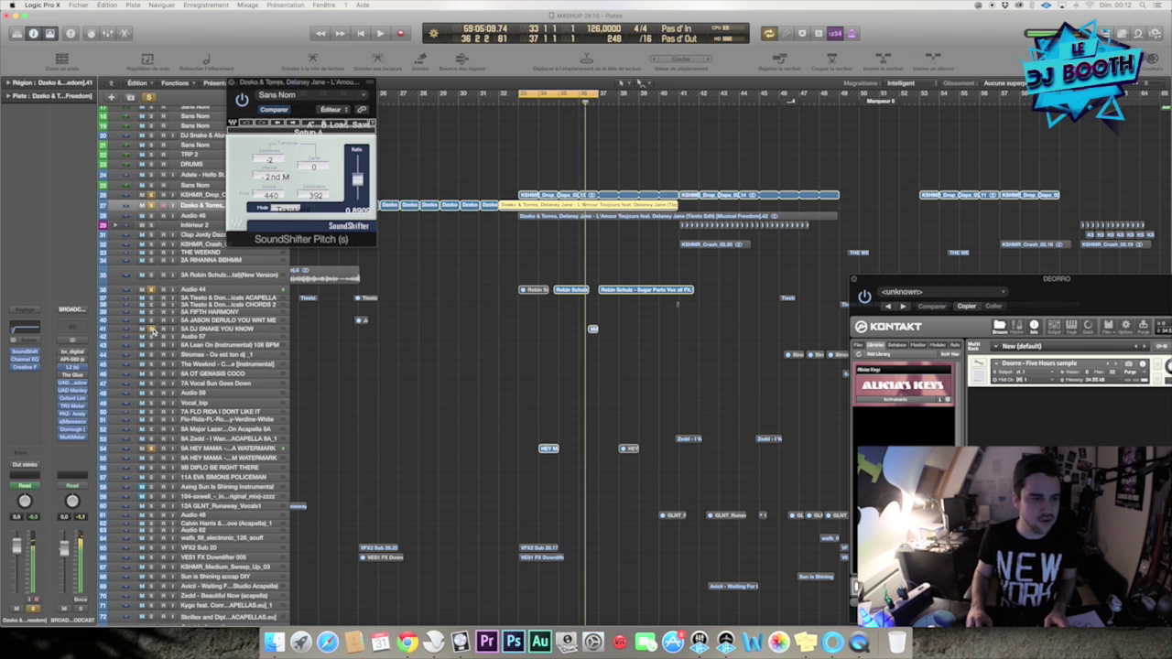
# Step: Select the soloed 5A DJ SNAKE YOU KNOW track, set the cycle range to bars 36 to 37 and play it
pyautogui.click(232, 329)
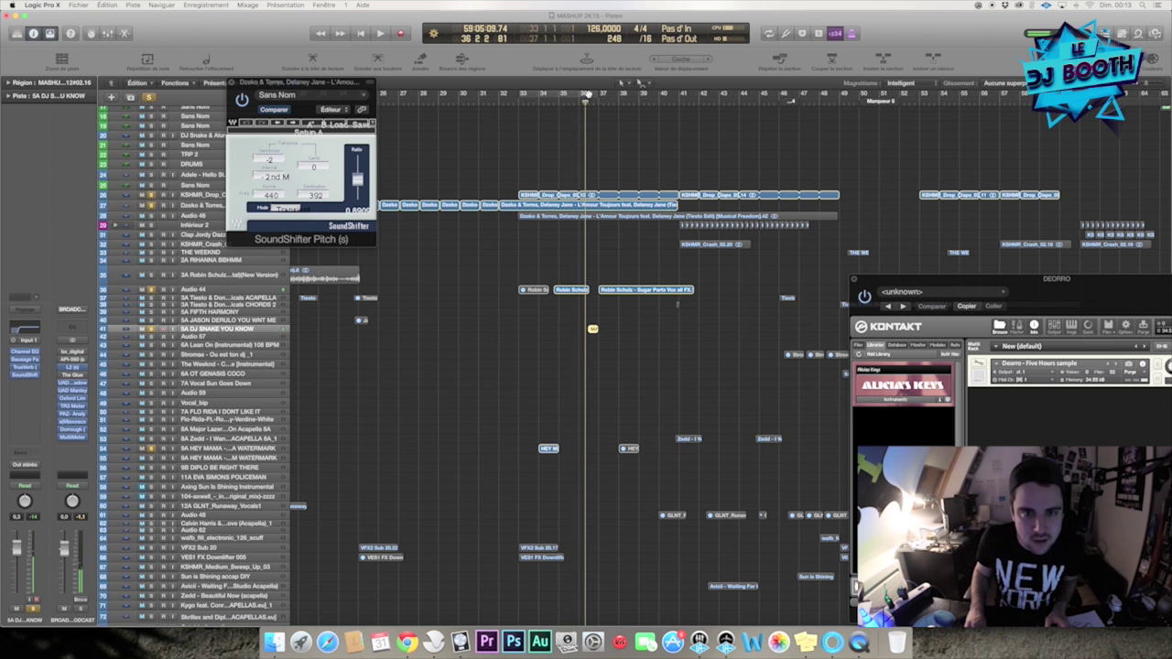
pyautogui.moveTo(582, 92); pyautogui.dragTo(600, 95)
pyautogui.press('space')
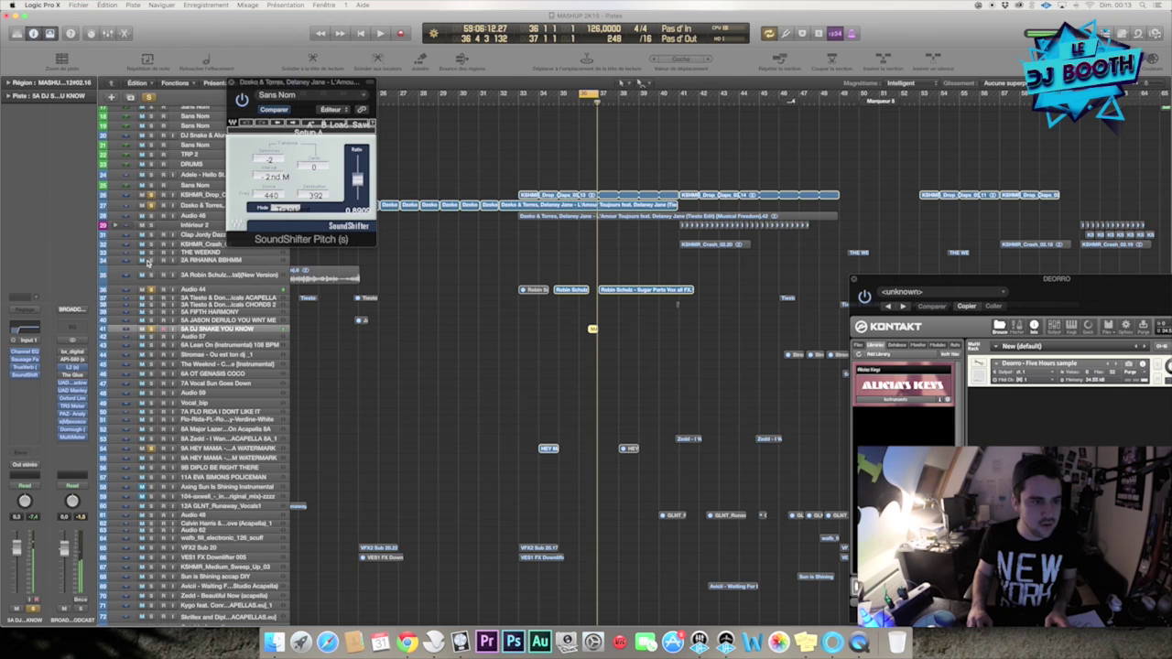
# Step: Unsolo the drop claps and Dzeko & Torres tracks, clear the remaining solos and play the full mix past bar 37
pyautogui.moveTo(152, 194); pyautogui.dragTo(152, 206)
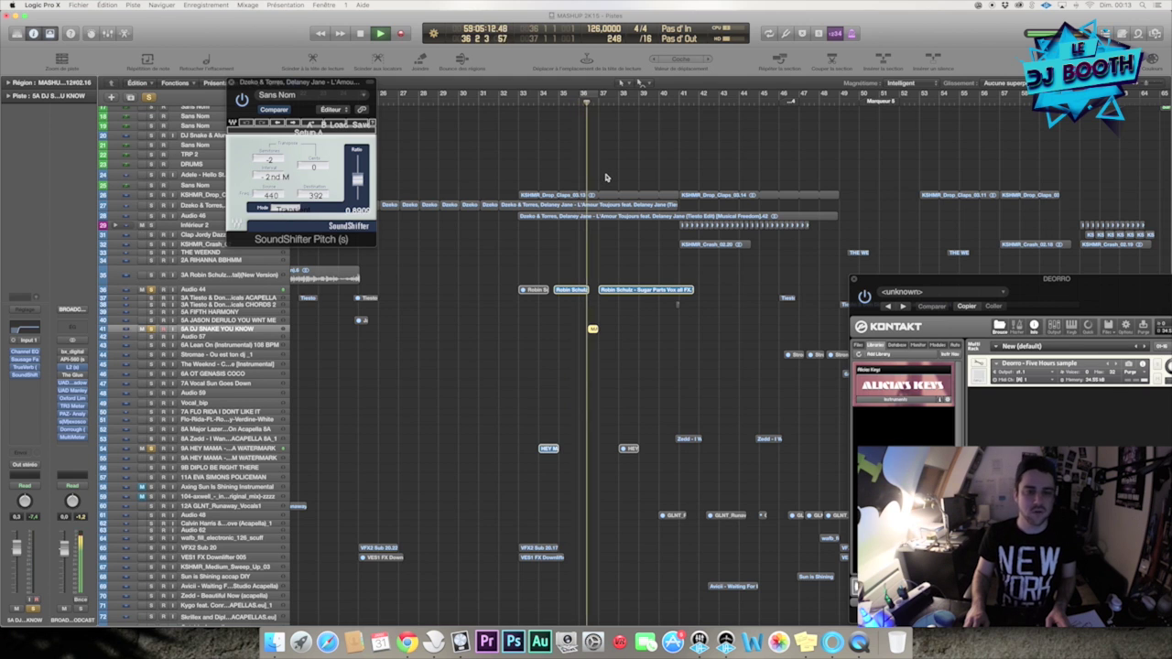
pyautogui.hotkey('ctrl', 's')
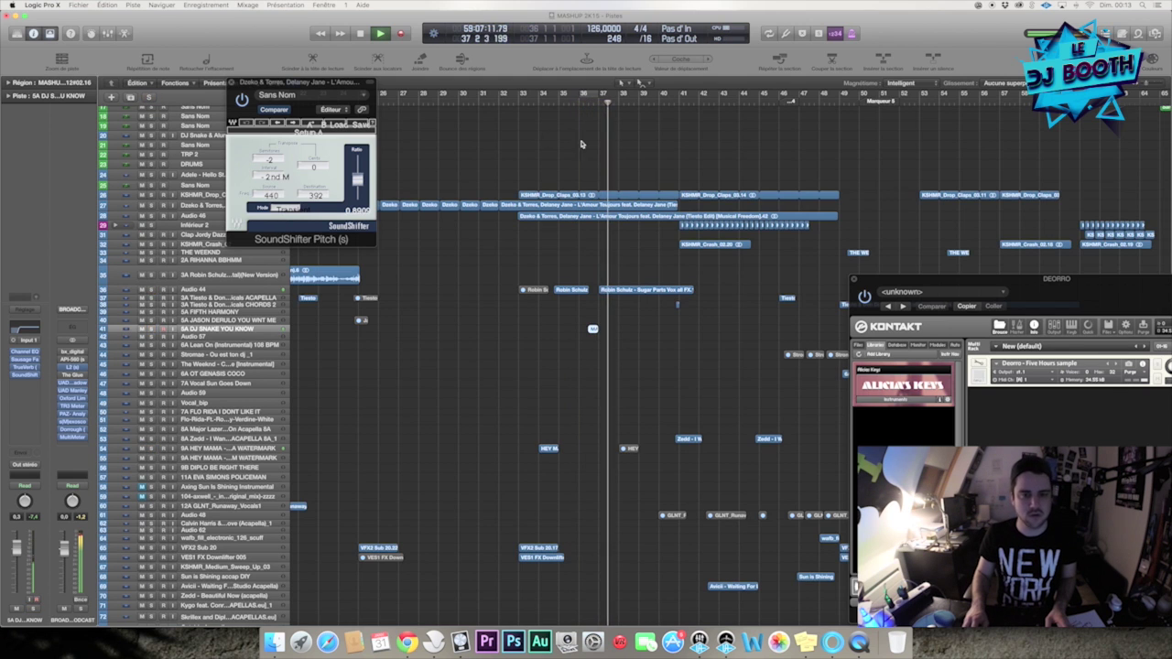
pyautogui.hscroll(3, 659, 183)
pyautogui.press('space')
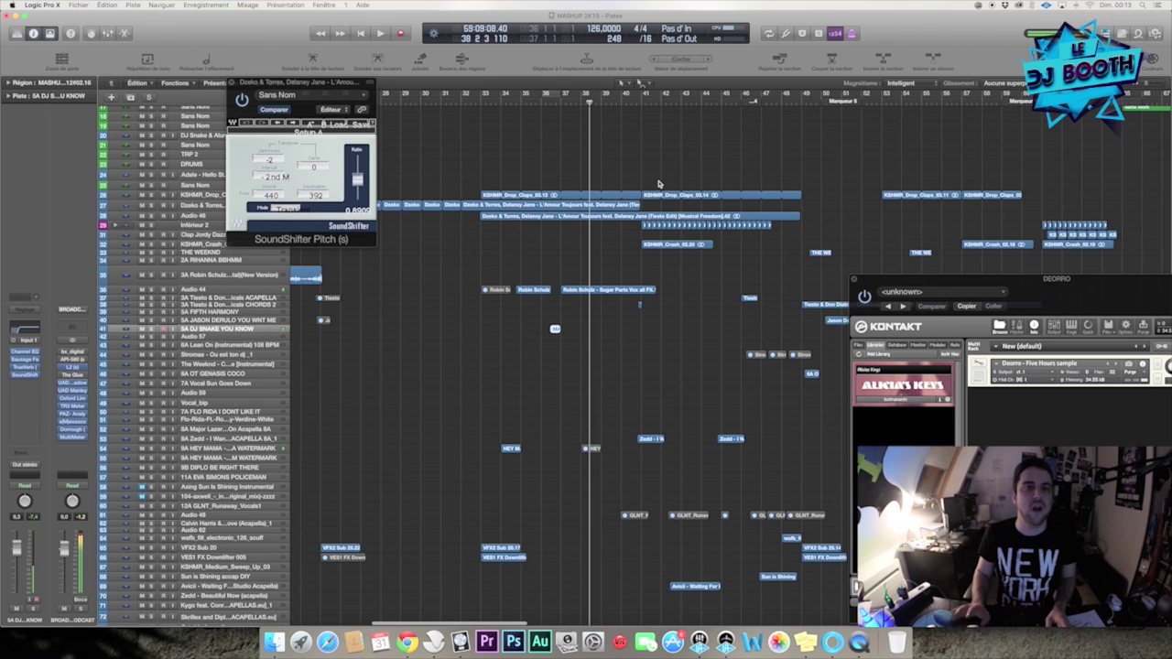
# Step: Close the SoundShifter Pitch window, solo Audio 46 briefly, and unsolo it again to play the full mix
pyautogui.click(231, 85)
pyautogui.click(151, 218)
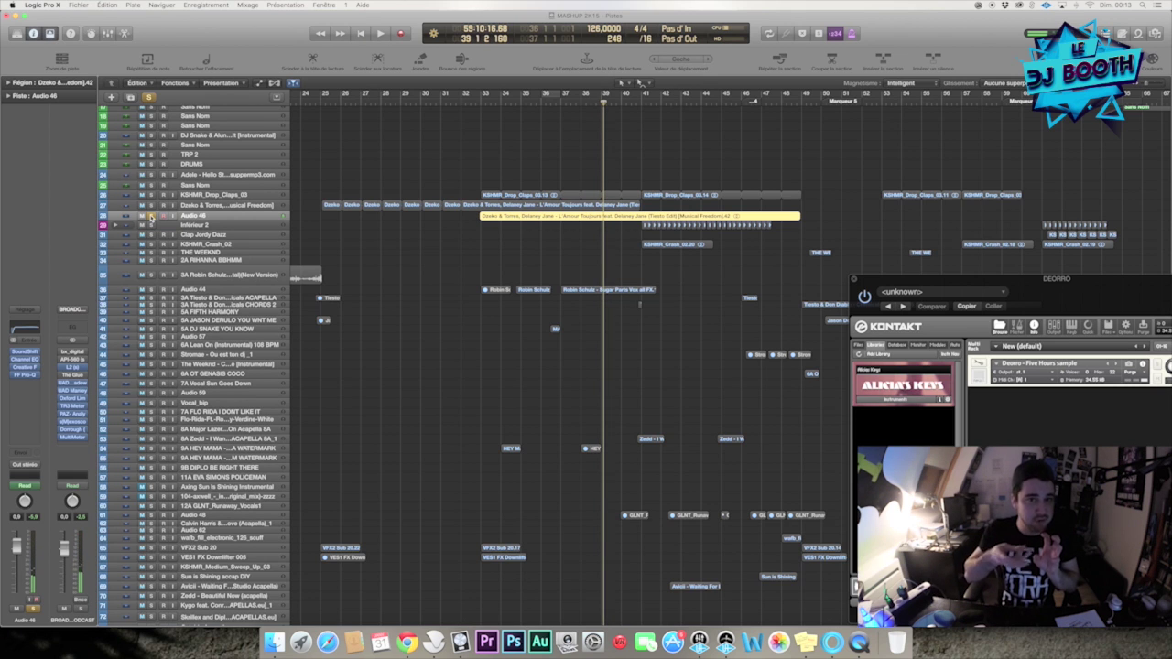
pyautogui.click(151, 218)
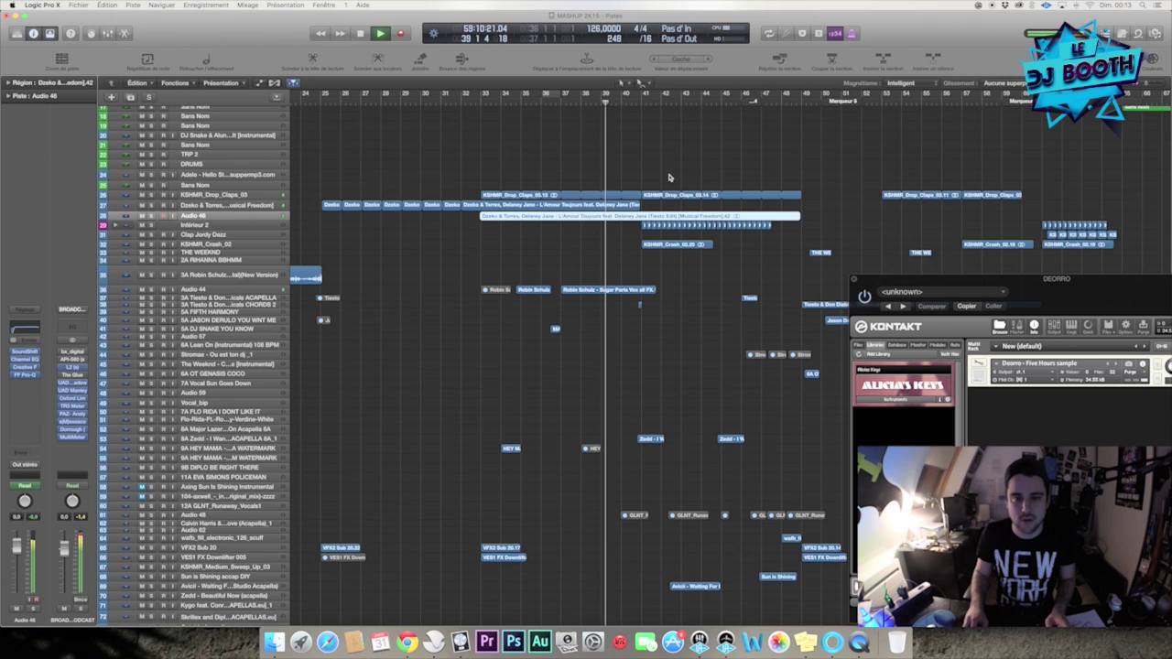
# Step: Set the cycle range to bars 41 to 45 during playback and stop playing
pyautogui.hscroll(3, 626, 128)
pyautogui.scroll(8, 626, 128)
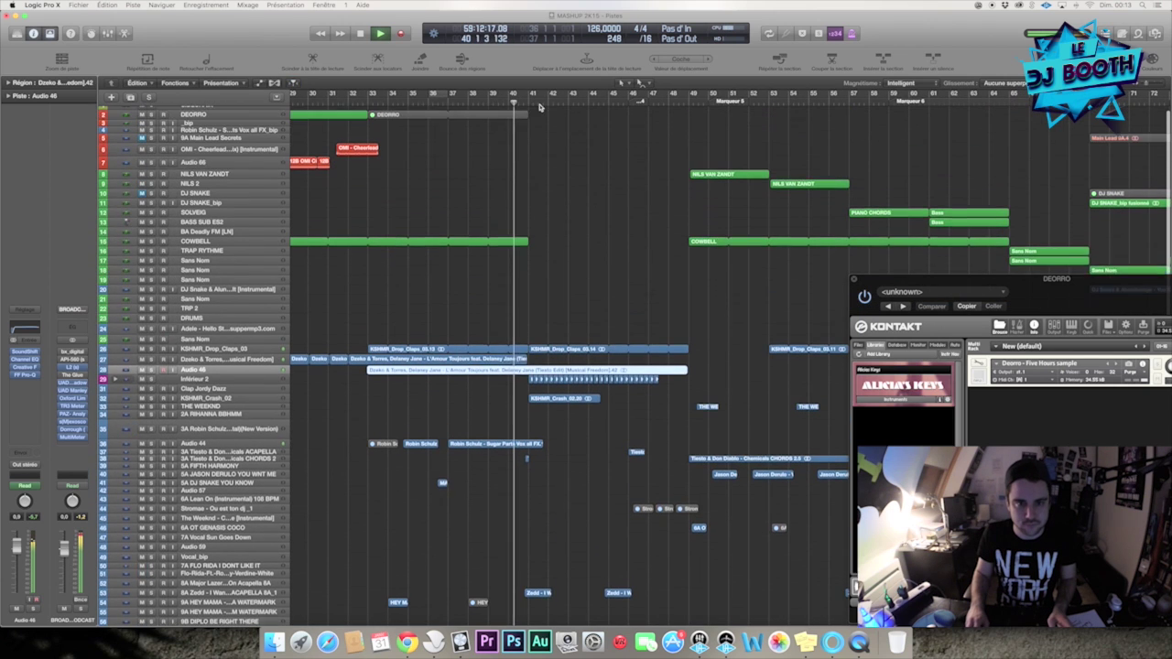
pyautogui.moveTo(531, 94); pyautogui.dragTo(608, 93)
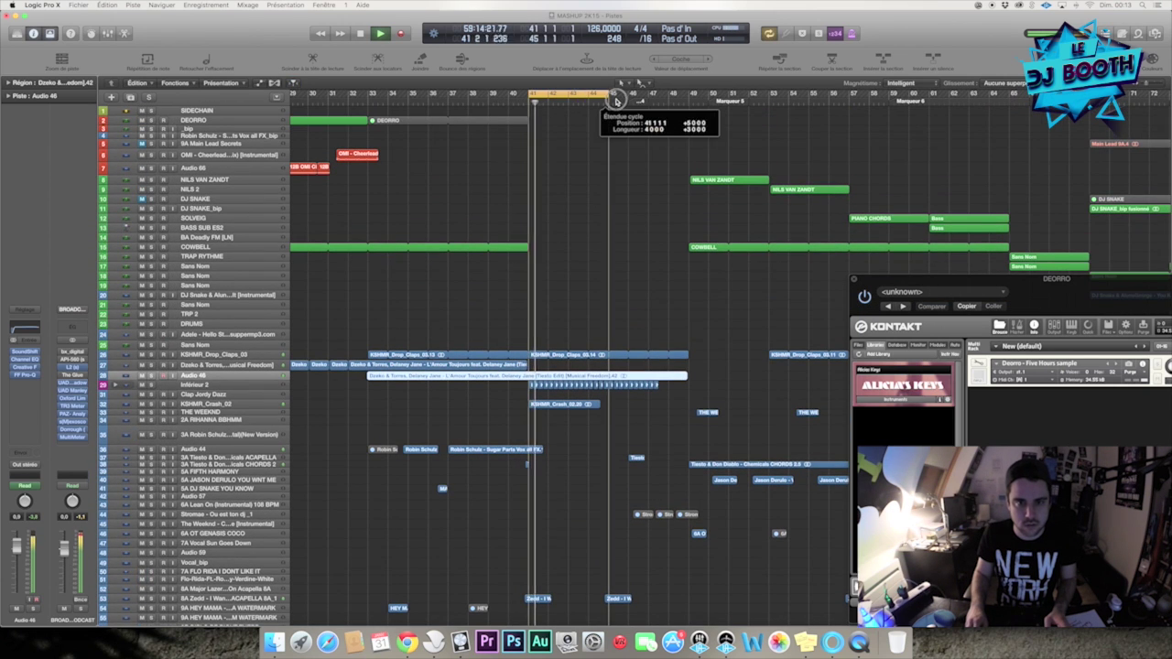
pyautogui.scroll(-3, 589, 185)
pyautogui.press('space')
# Step: Solo the Audio 46 and Inférieur 2 tracks and play the section starting at bar 41
pyautogui.click(241, 295)
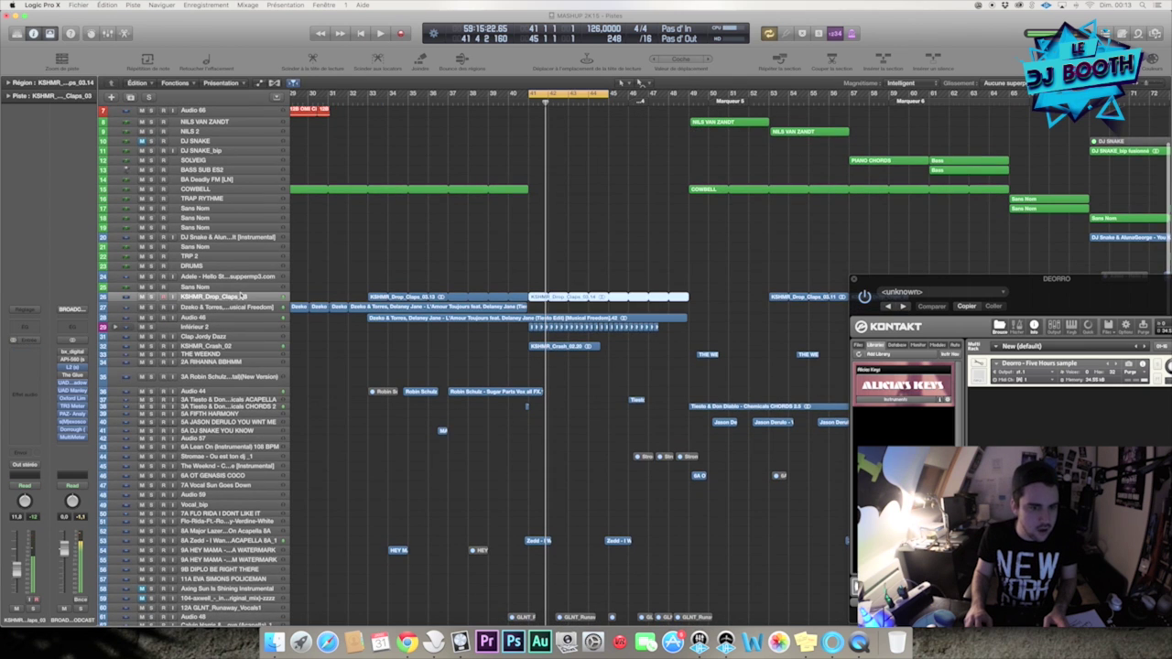
pyautogui.scroll(-1, 279, 298)
pyautogui.click(279, 298)
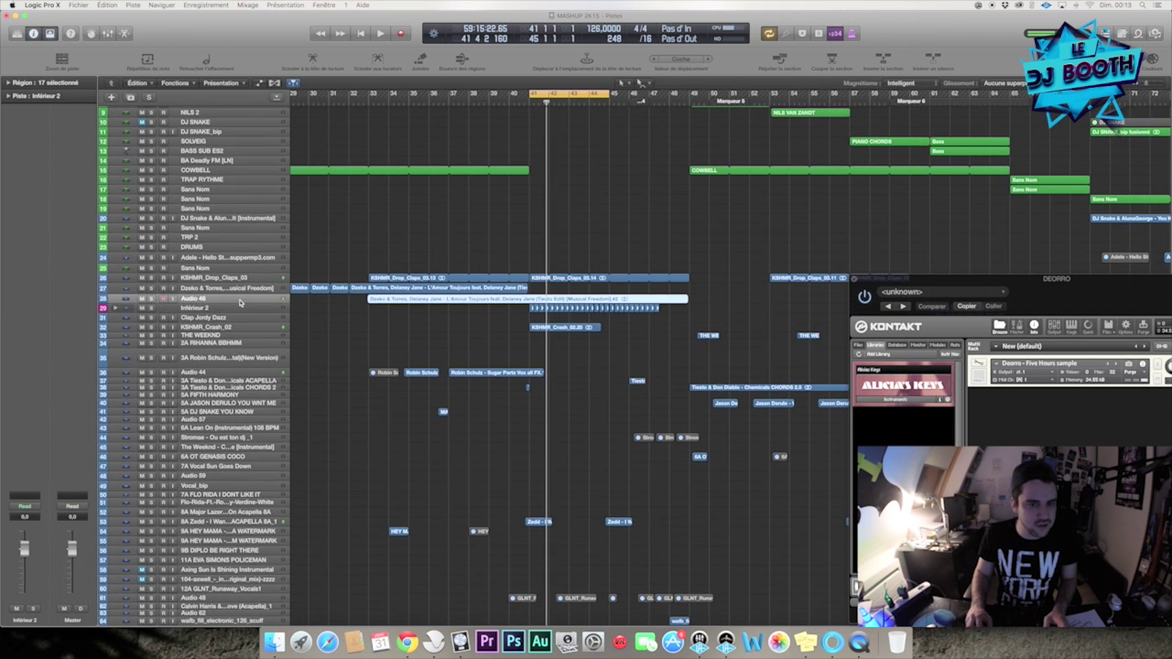
pyautogui.click(151, 299)
pyautogui.press('space')
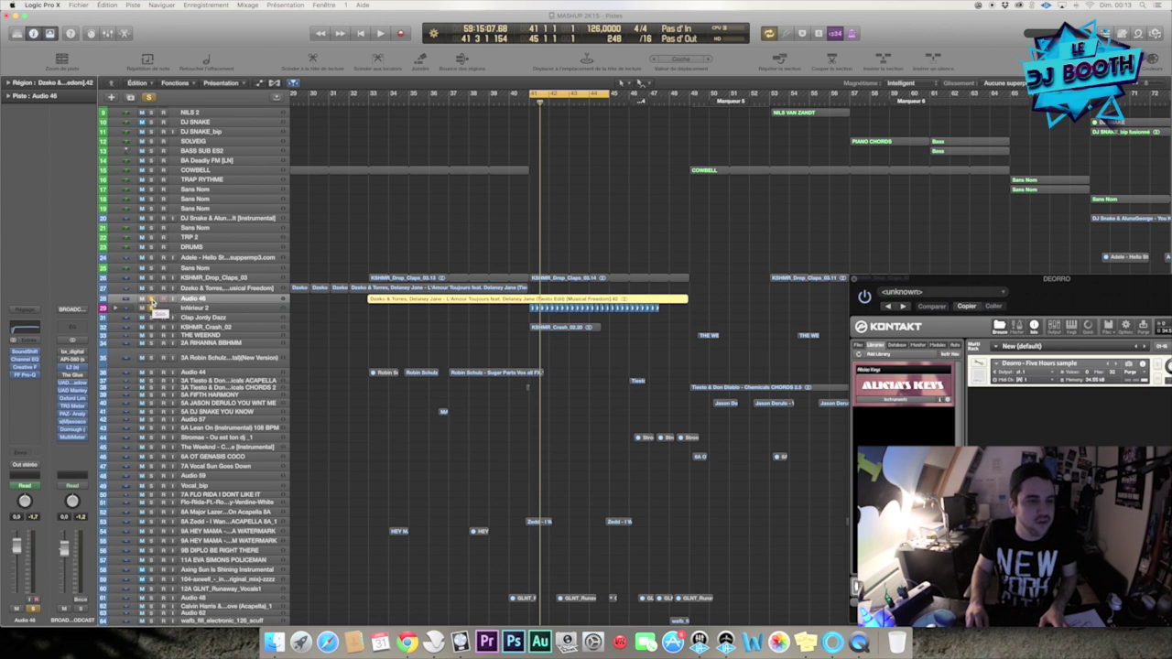
# Step: Play Inférieur 2 on its own, add KSHMR_Drop_Claps_03 and Audio 46 to the solo, and stop playback
pyautogui.press('space')
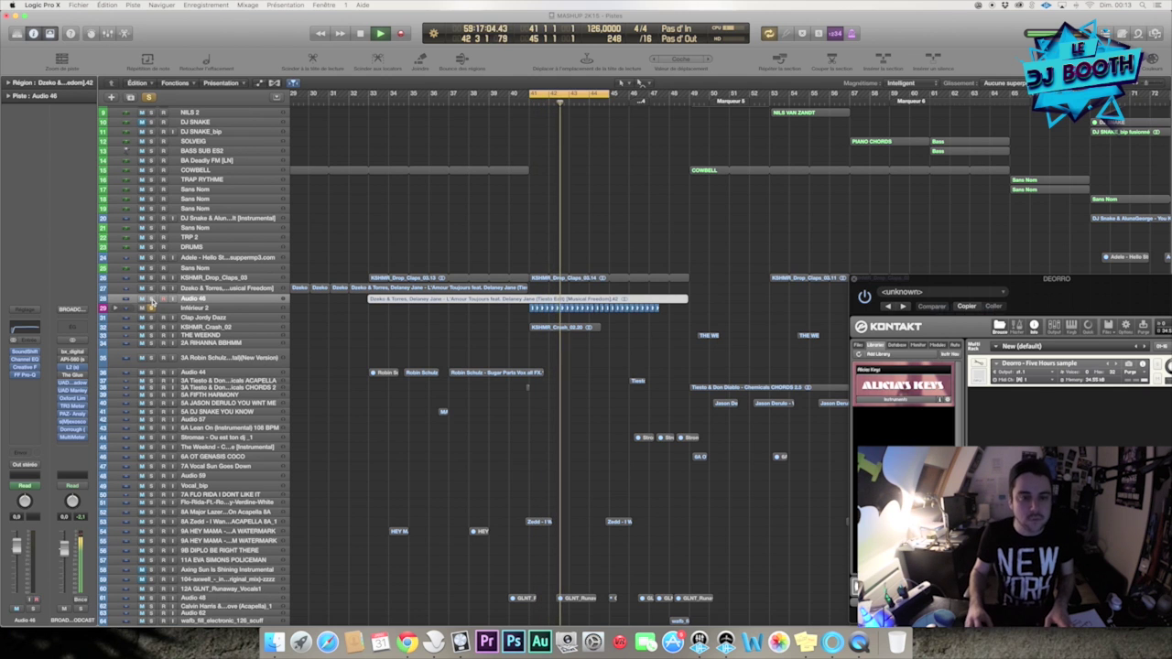
pyautogui.click(155, 277)
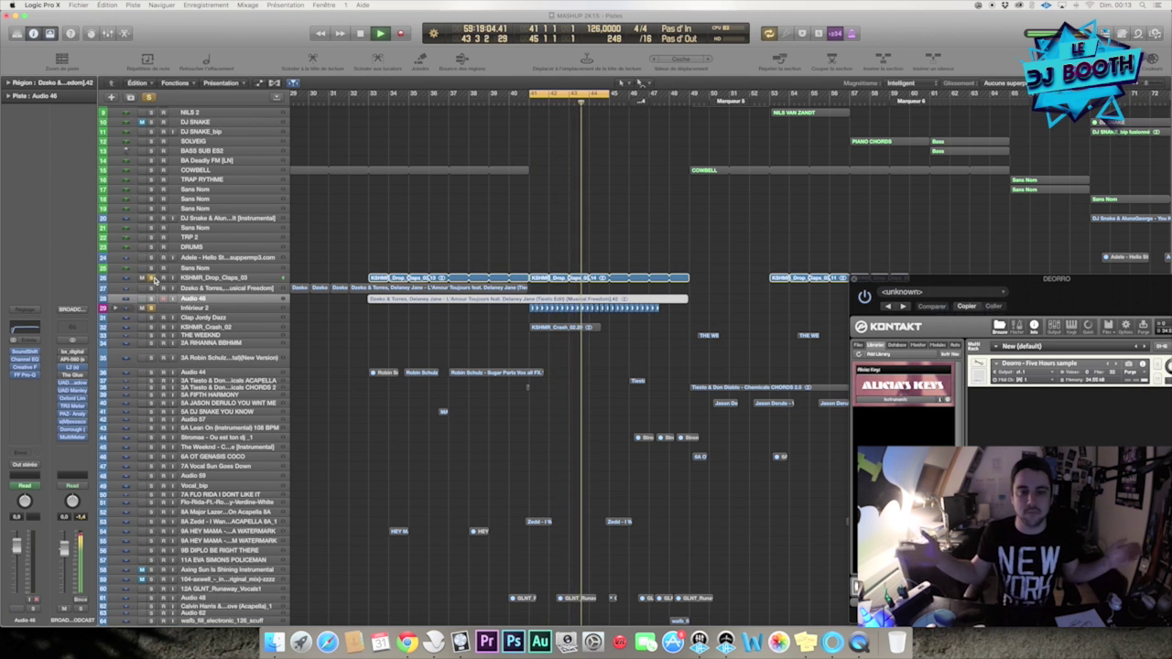
pyautogui.click(151, 299)
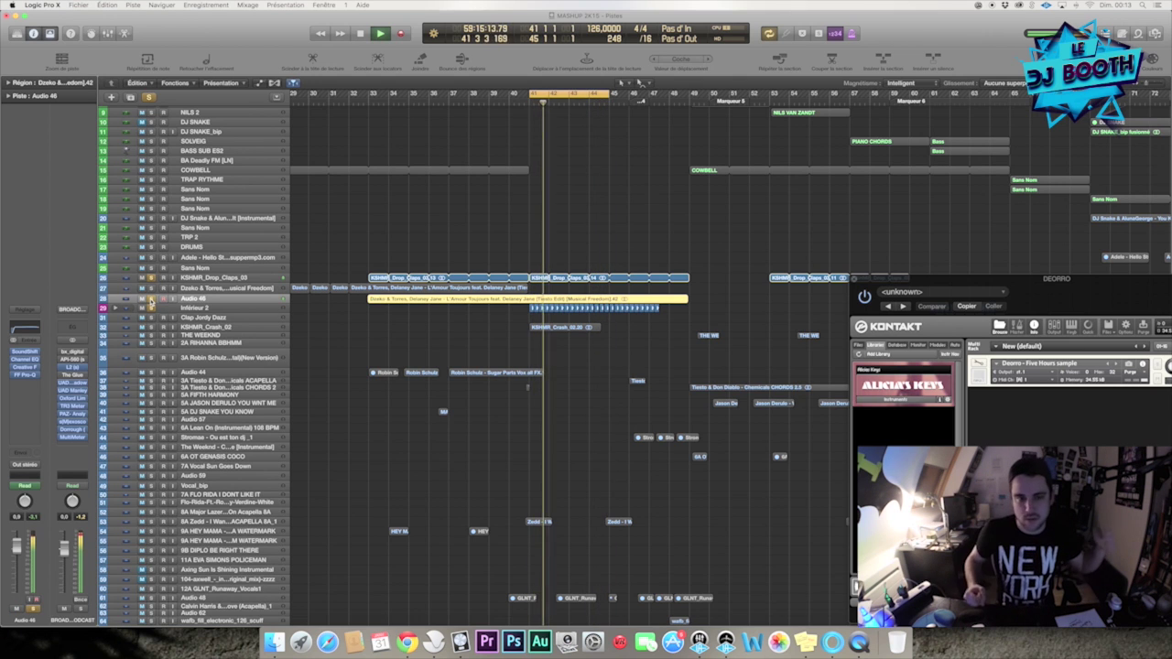
pyautogui.press('space')
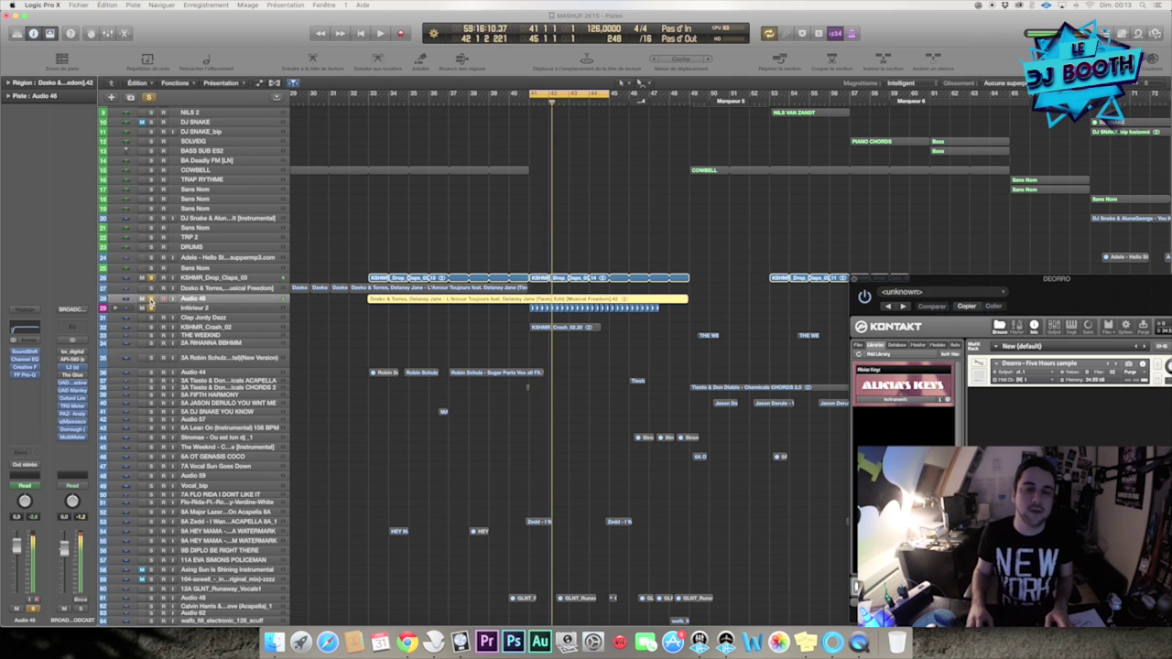
# Step: Clear all solos and play the cycled section as a full mix down to the vocal tracks
pyautogui.click(149, 98)
pyautogui.press('space')
pyautogui.scroll(-3, 572, 333)
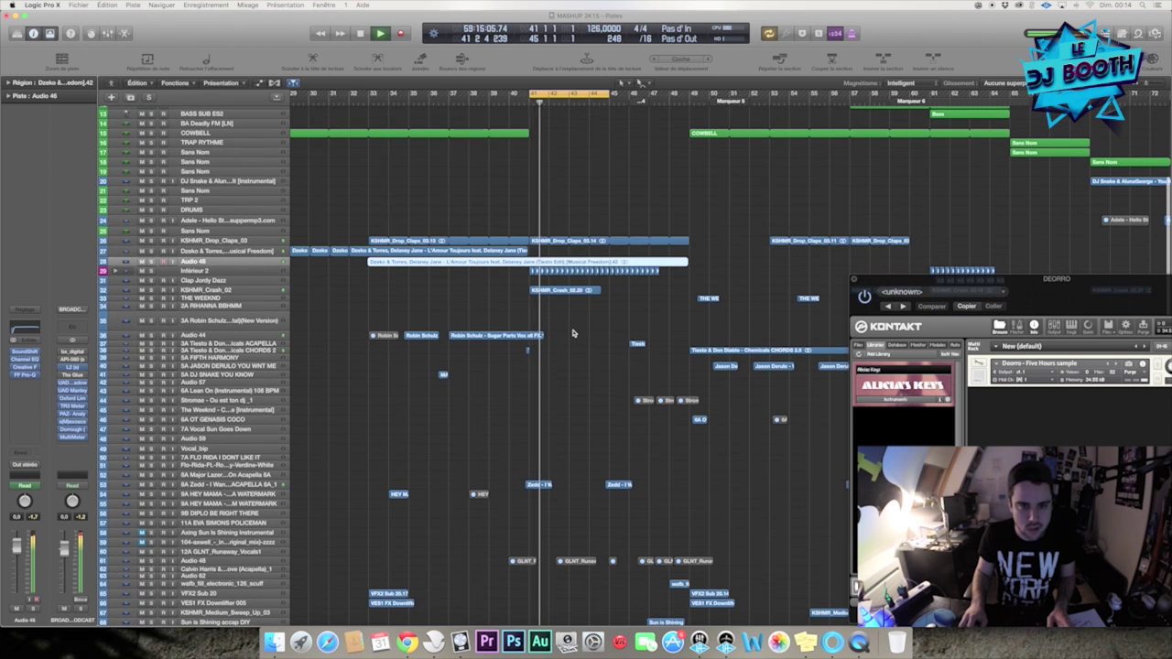
pyautogui.scroll(-1, 572, 333)
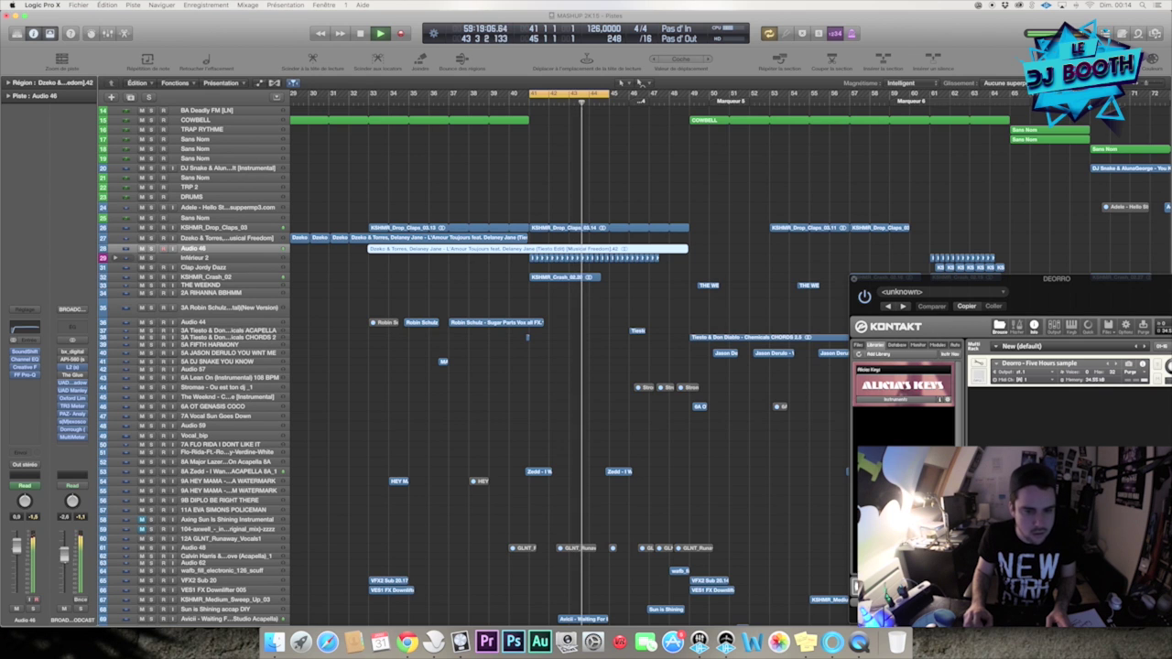
pyautogui.scroll(-10, 556, 331)
pyautogui.press('space')
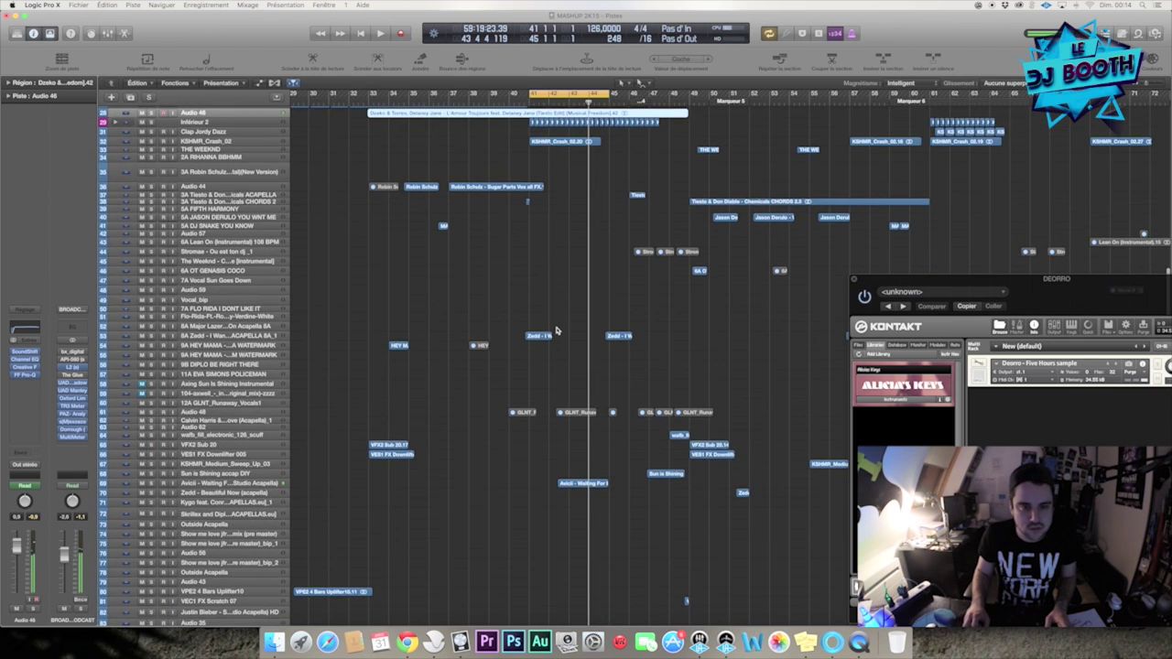
# Step: Solo the 8A Zedd acapella track, play it, and check its SoundShifter Pitch settings before closing the plug-in
pyautogui.click(249, 335)
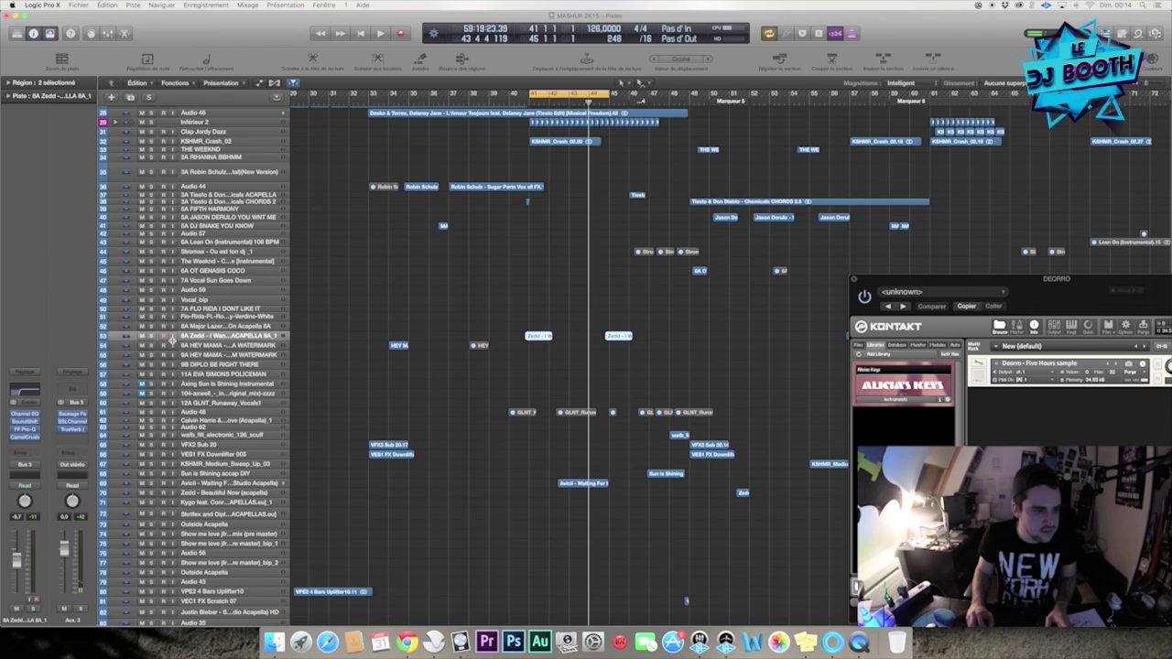
pyautogui.click(152, 335)
pyautogui.press('space')
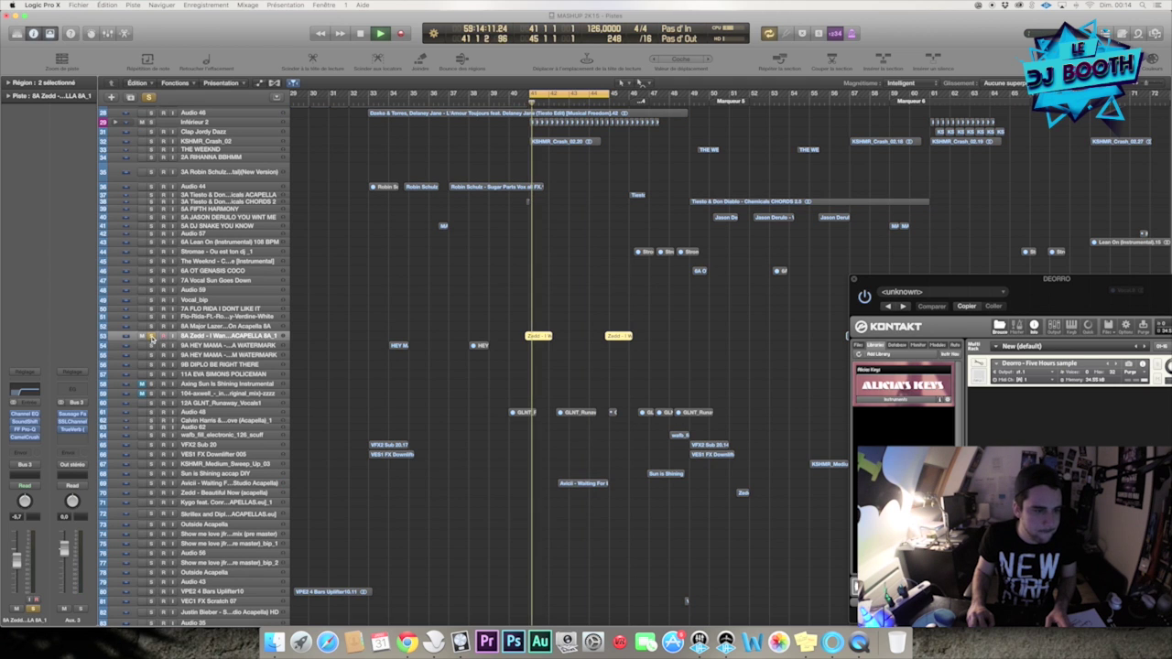
pyautogui.click(25, 421)
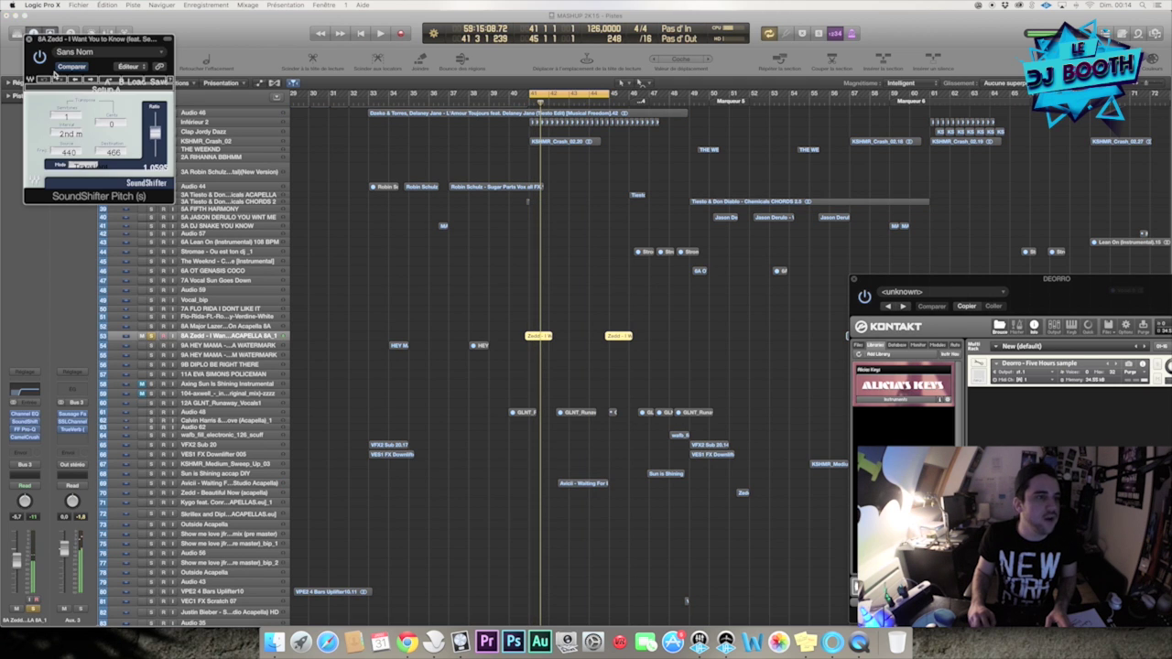
pyautogui.click(29, 41)
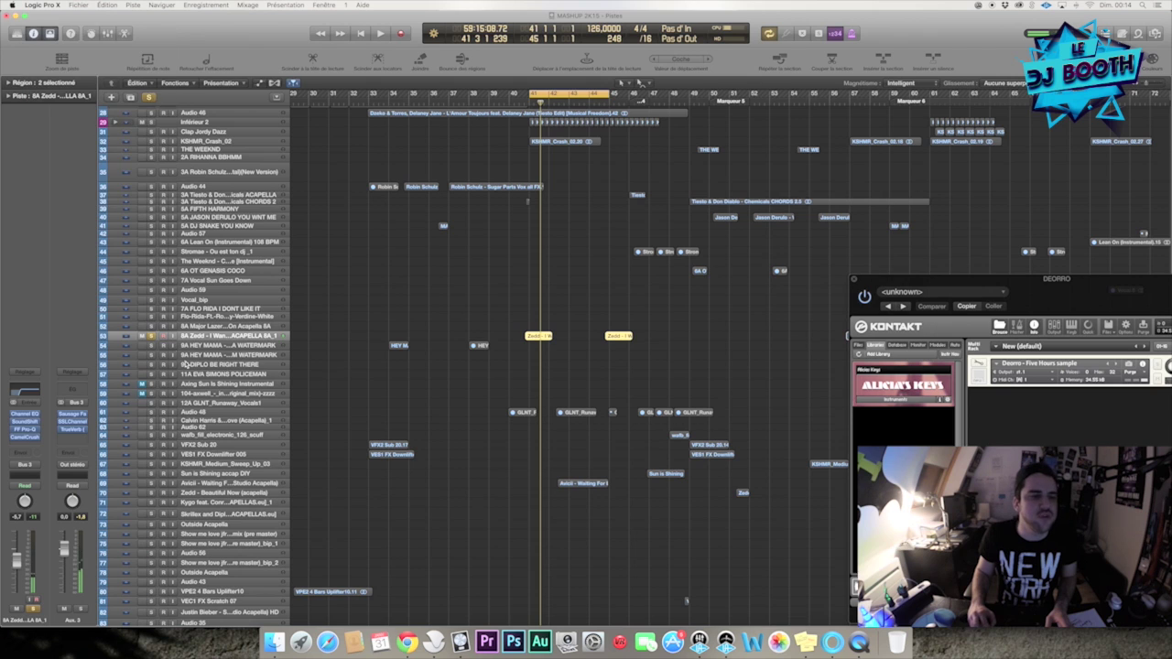
# Step: Unsolo the Zedd acapella, select the Avicii studio acapella track and play bars 43 to 45
pyautogui.click(151, 335)
pyautogui.press('space')
pyautogui.click(159, 485)
pyautogui.press('space')
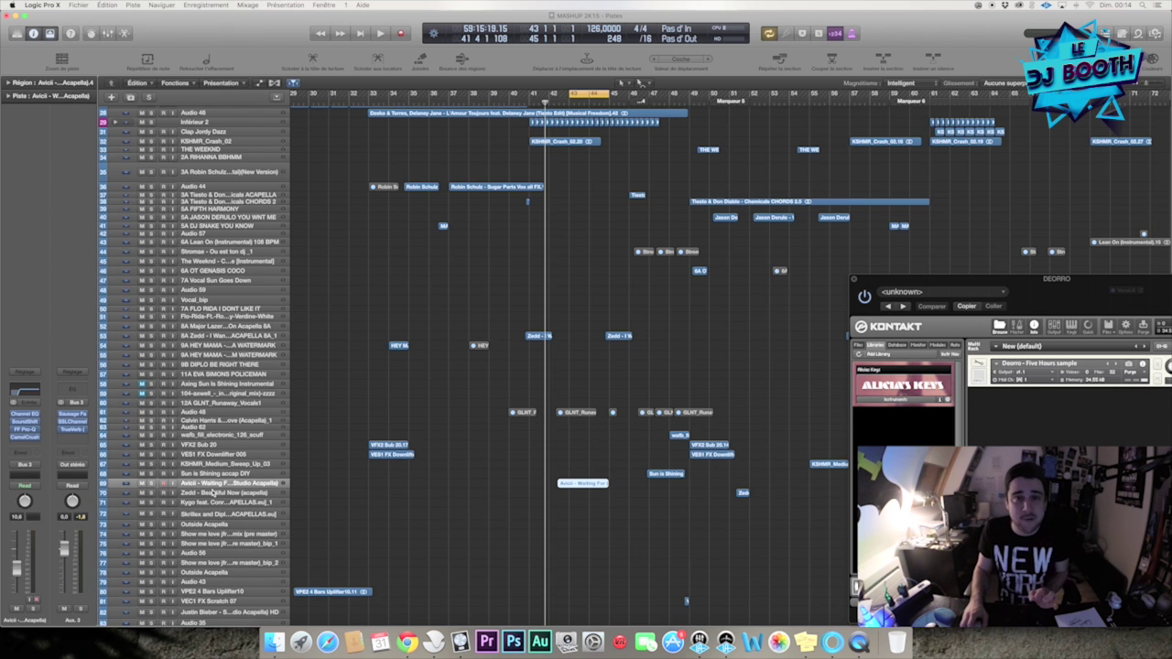
pyautogui.scroll(2, 154, 123)
pyautogui.click(152, 140)
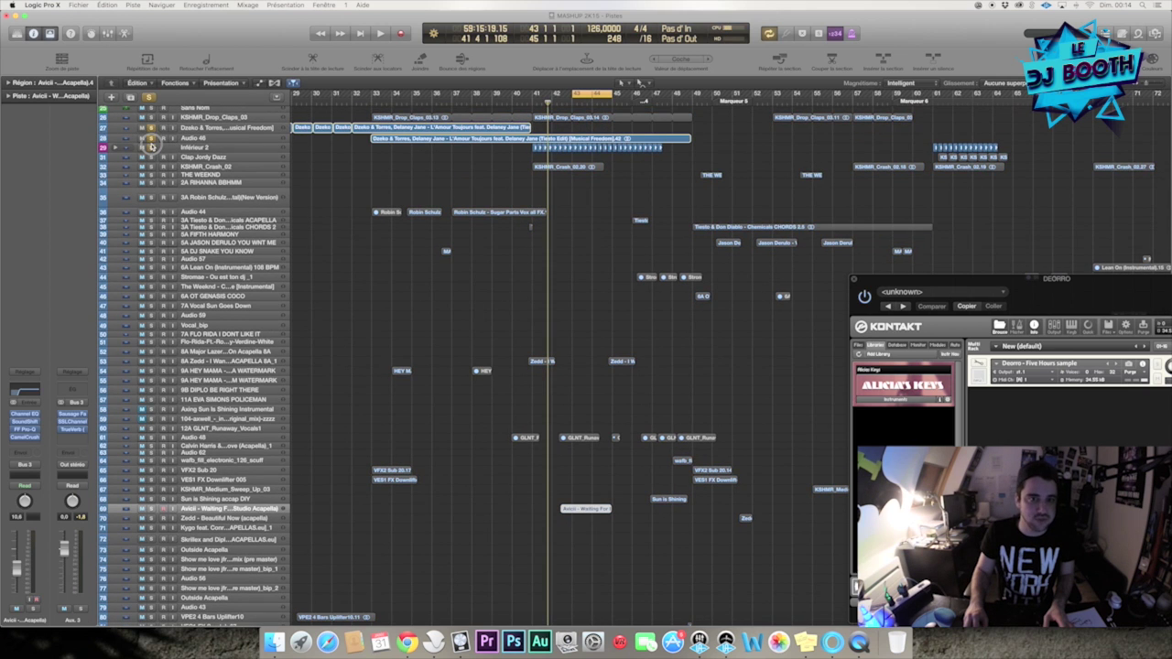
pyautogui.keyDown('shift'); pyautogui.click(153, 118); pyautogui.keyUp('shift')
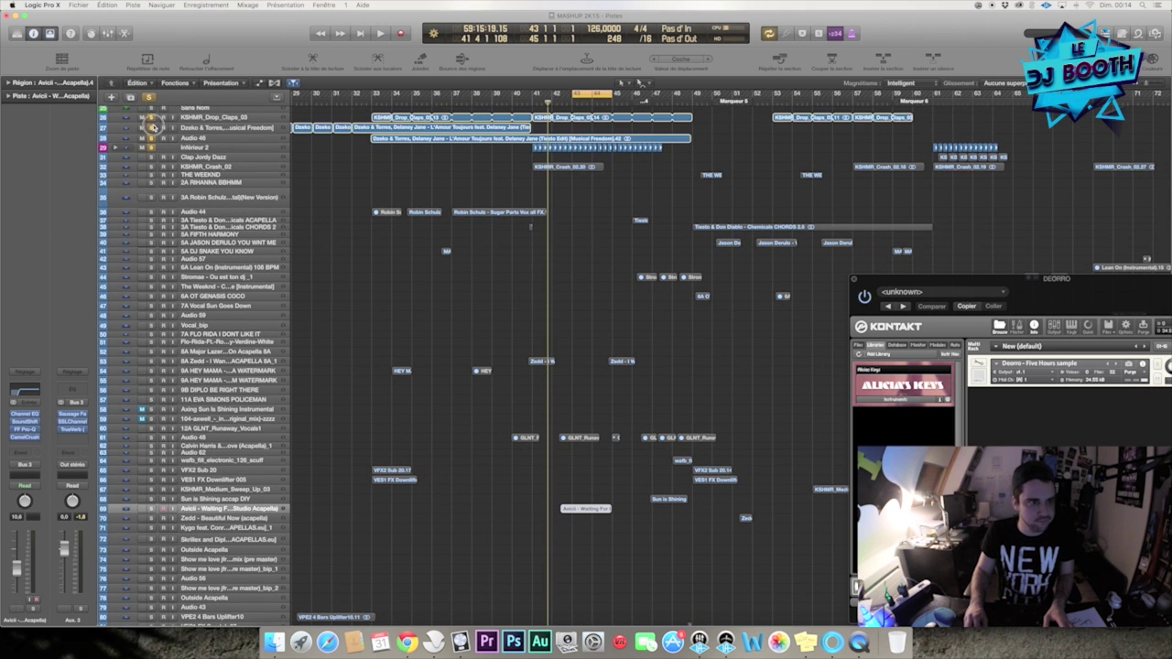
pyautogui.moveTo(153, 119); pyautogui.dragTo(153, 154)
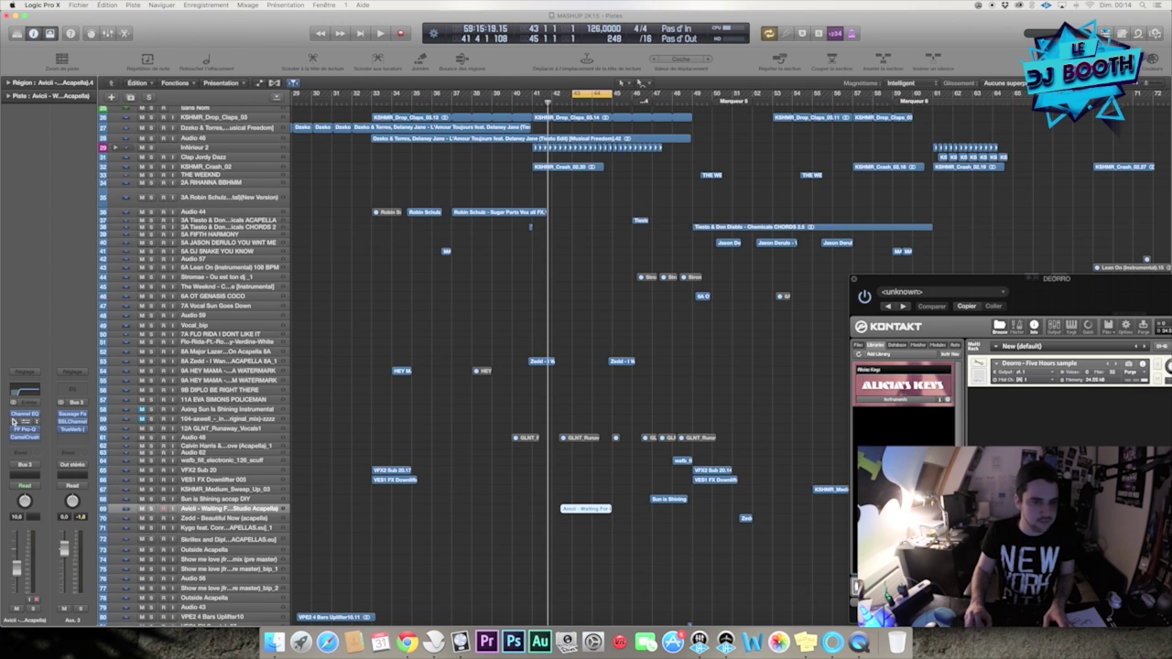
# Step: Play the full mix over bars 41 to 45, select the Avicii acapella track and play bars 45 to 49
pyautogui.press('space')
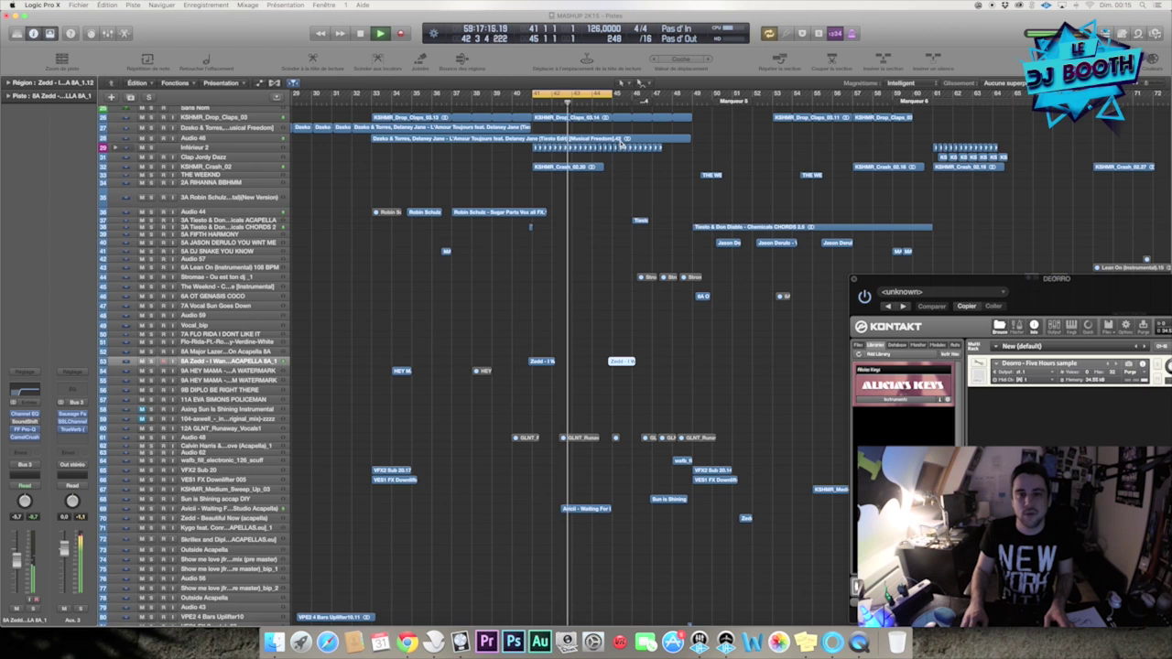
pyautogui.click(228, 509)
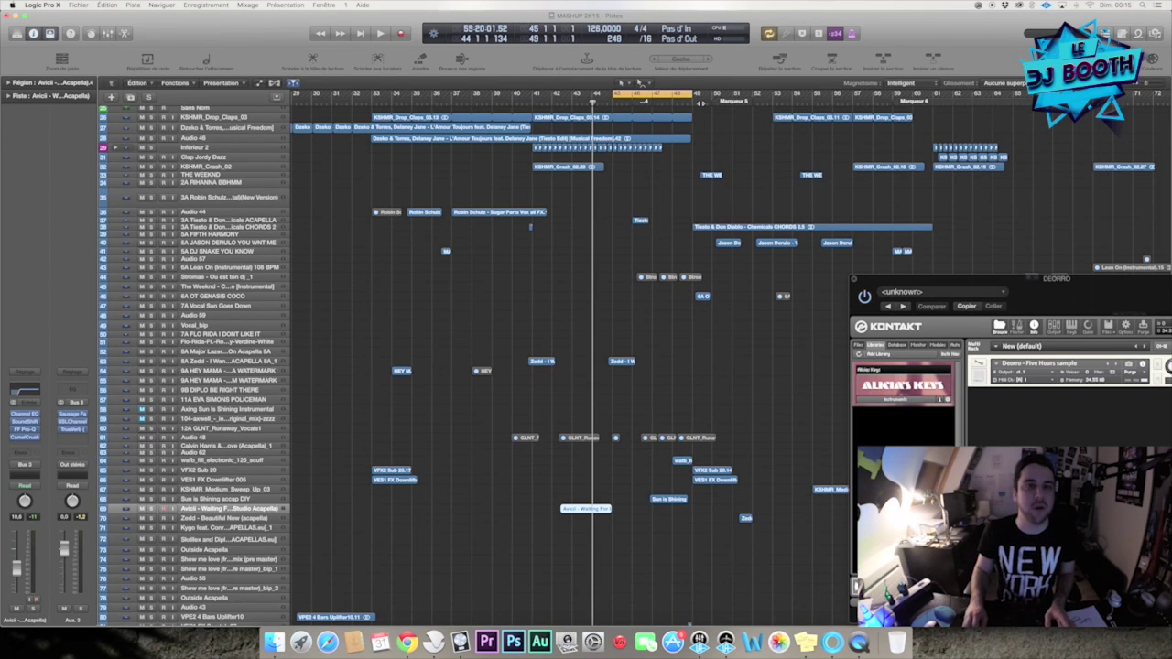
pyautogui.press('space')
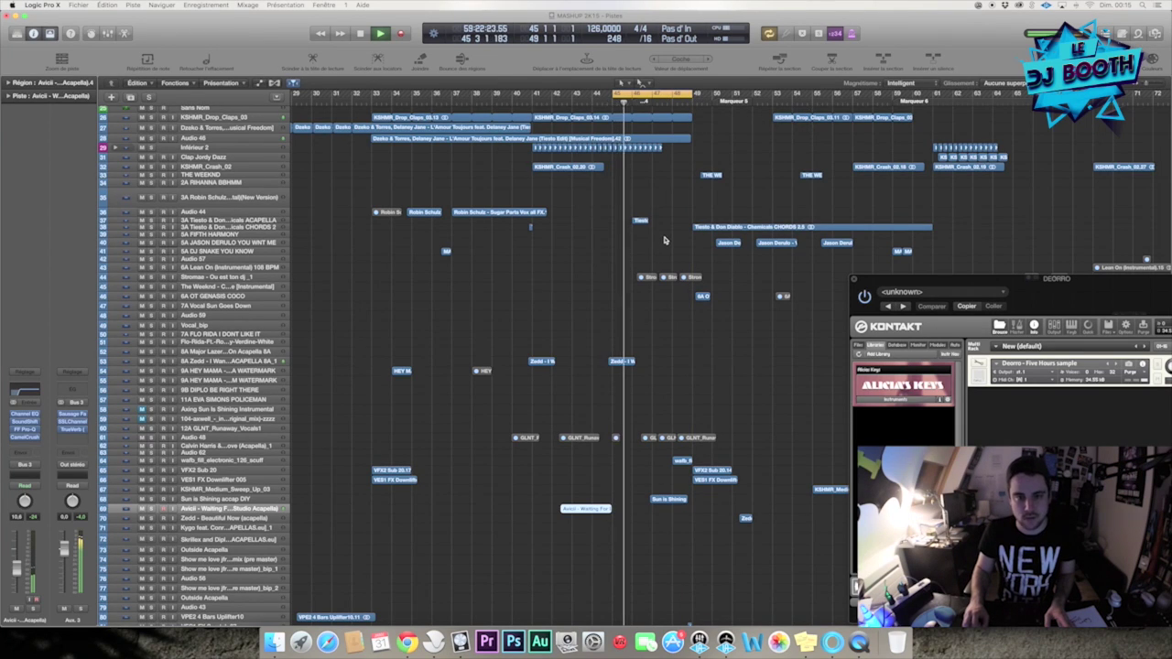
# Step: Solo the Sun is Shining acapella track, play it from bar 45 and open its SoundShifter Pitch settings
pyautogui.press('space')
pyautogui.click(204, 220)
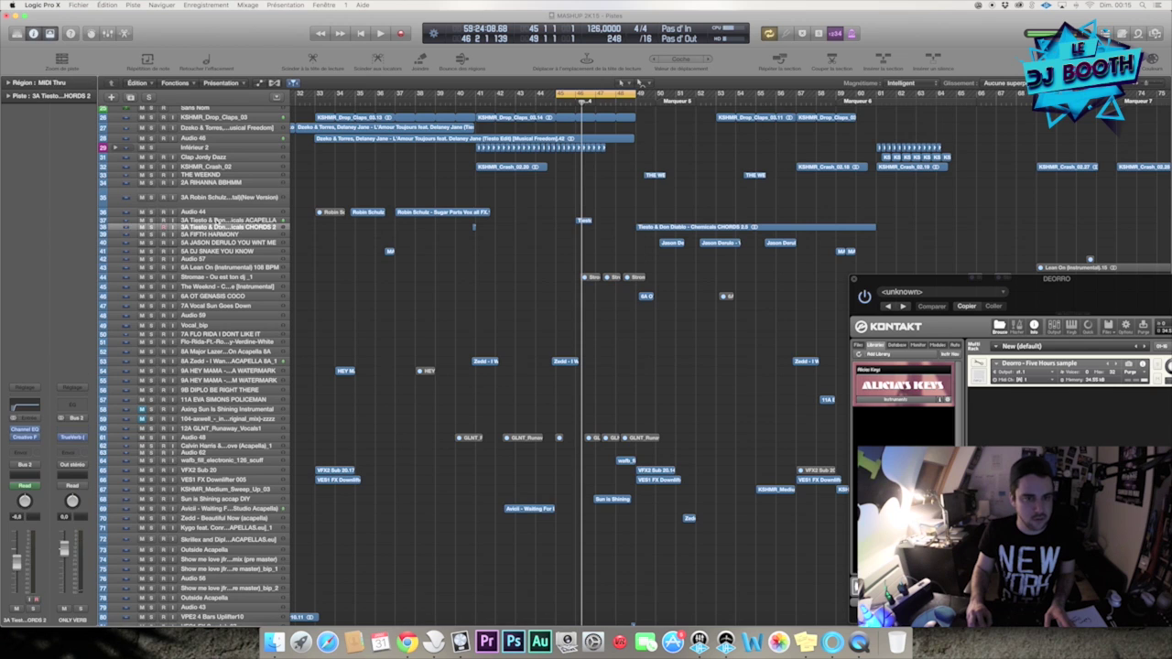
pyautogui.click(156, 500)
pyautogui.press('space')
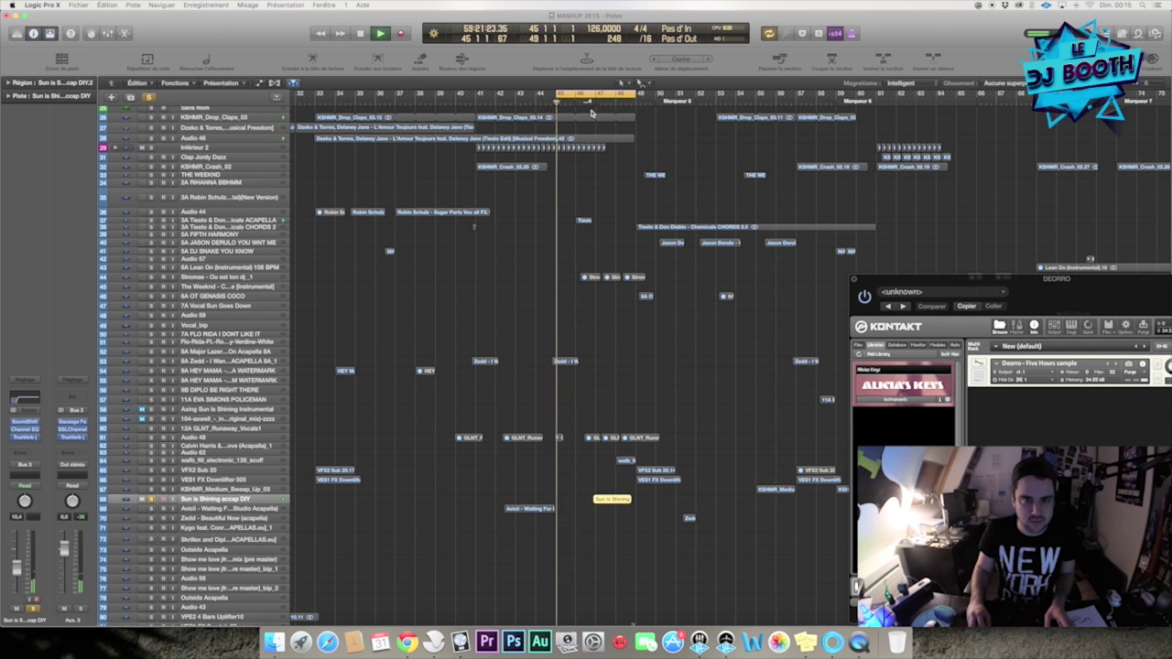
pyautogui.click(26, 421)
pyautogui.press('space')
# Step: Move the cycle range to bars 49 to 53 and play the Tiesto & Don Diablo Chemicals chords track in solo
pyautogui.press('super+Down')
pyautogui.press('super+Down')
pyautogui.press('super+Down')
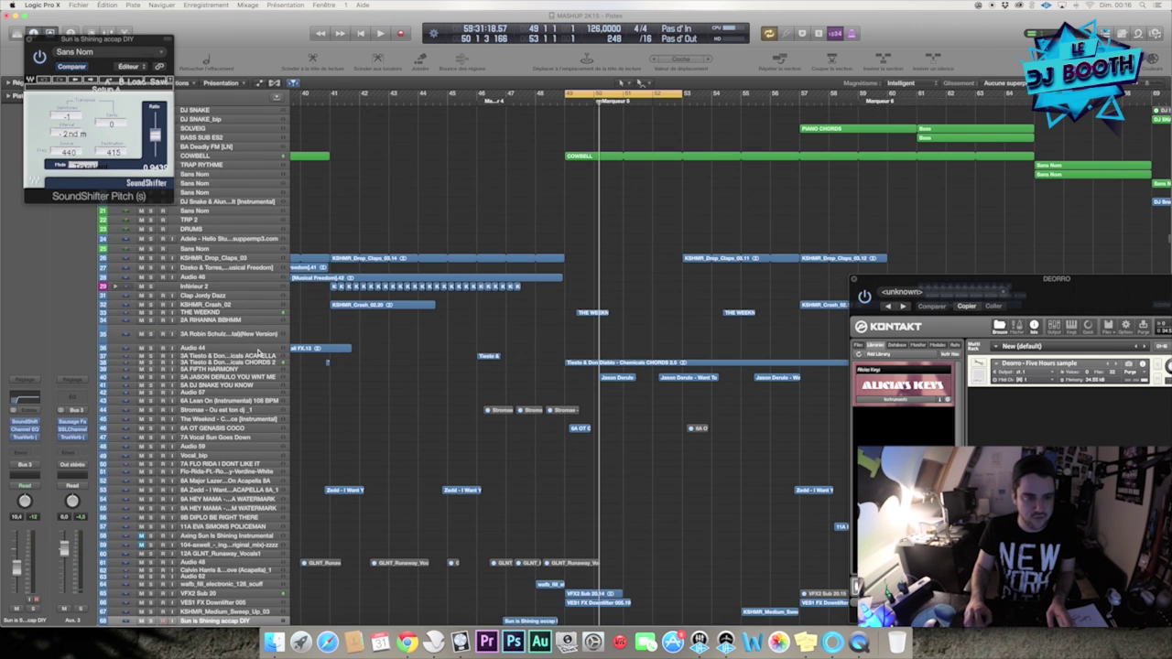
pyautogui.click(211, 363)
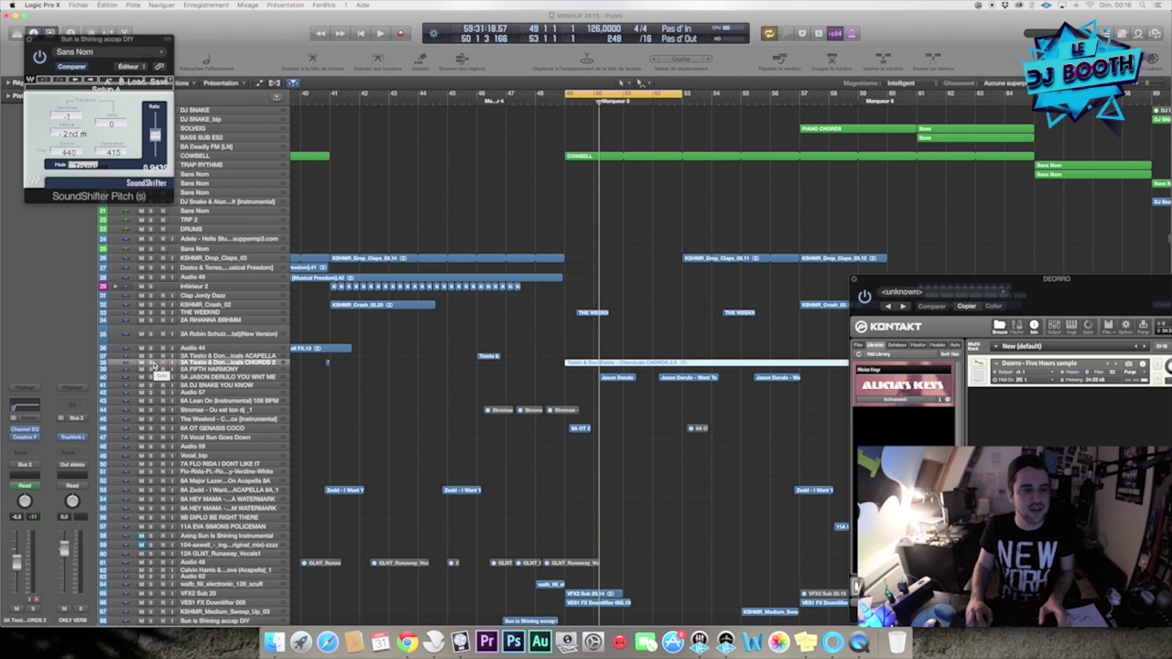
pyautogui.click(152, 363)
pyautogui.hotkey('shift', 'space')
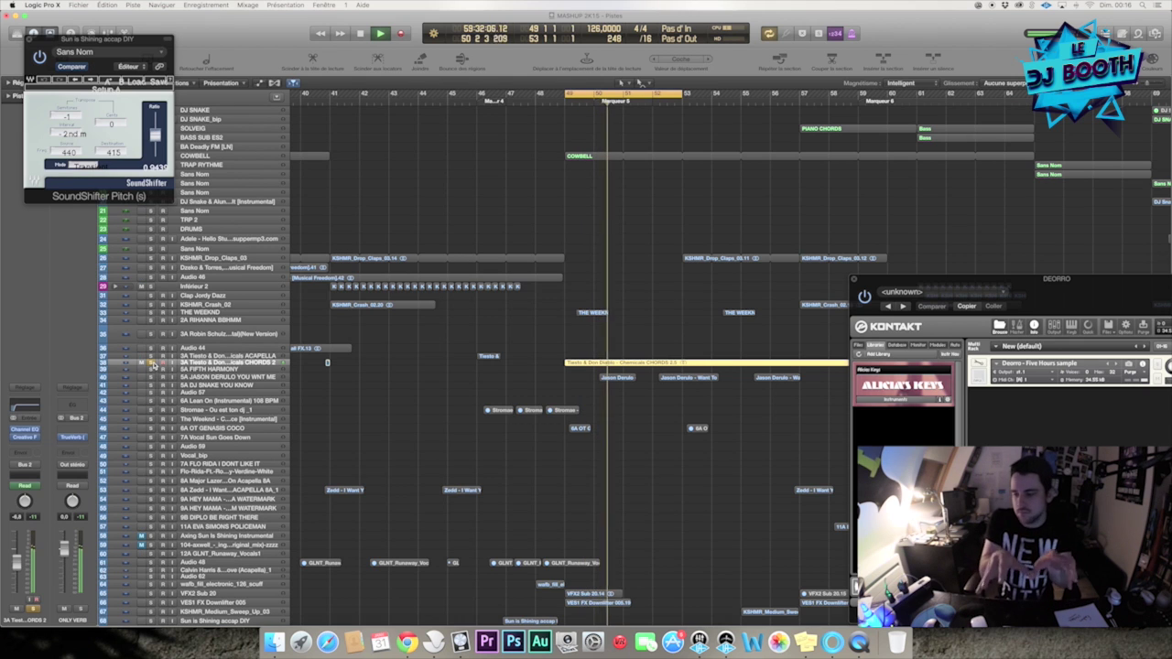
# Step: Add the Jason Derulo vocal track to the solo, play it with the chords and select that vocal track
pyautogui.click(152, 376)
pyautogui.hotkey('shift', 'space')
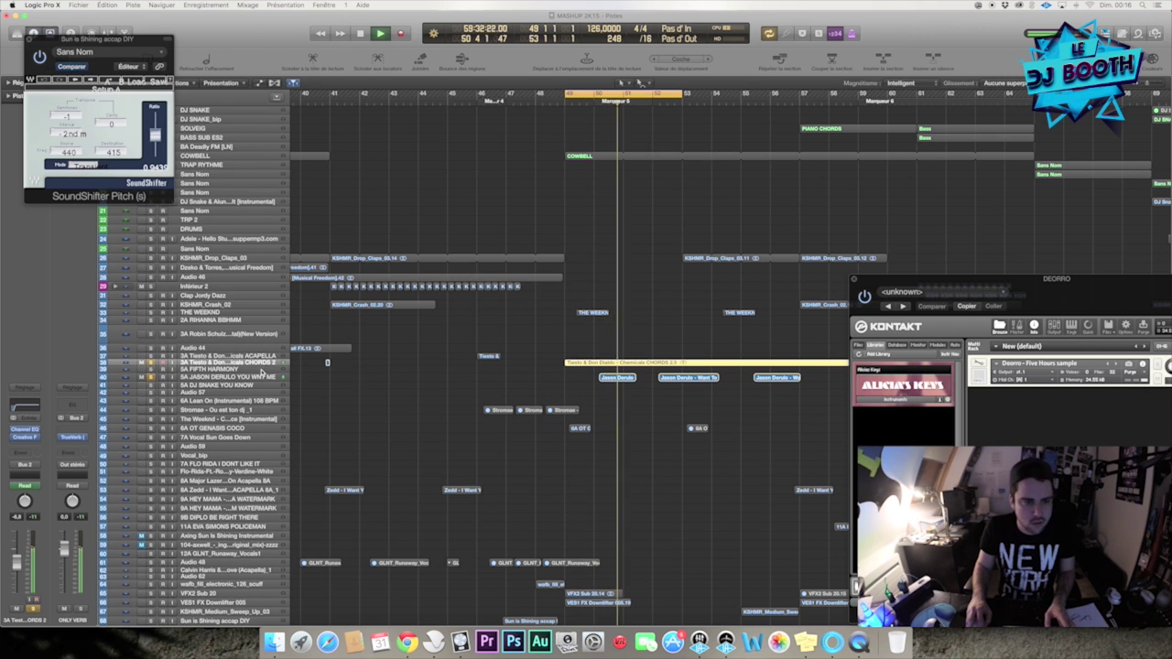
pyautogui.click(261, 377)
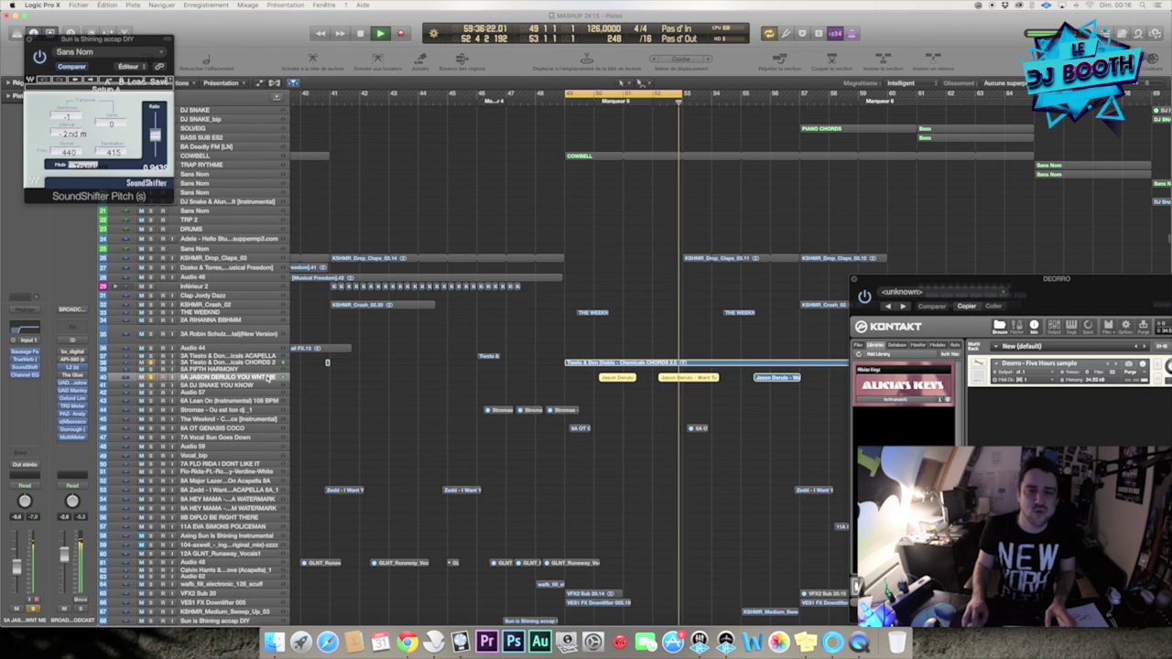
pyautogui.press('space')
# Step: Play bars 49 to 53 with the Cowbell, The Weeknd, OT Genasis and Zedd Beautiful Now tracks soloed alongside Jason Derulo
pyautogui.click(162, 315)
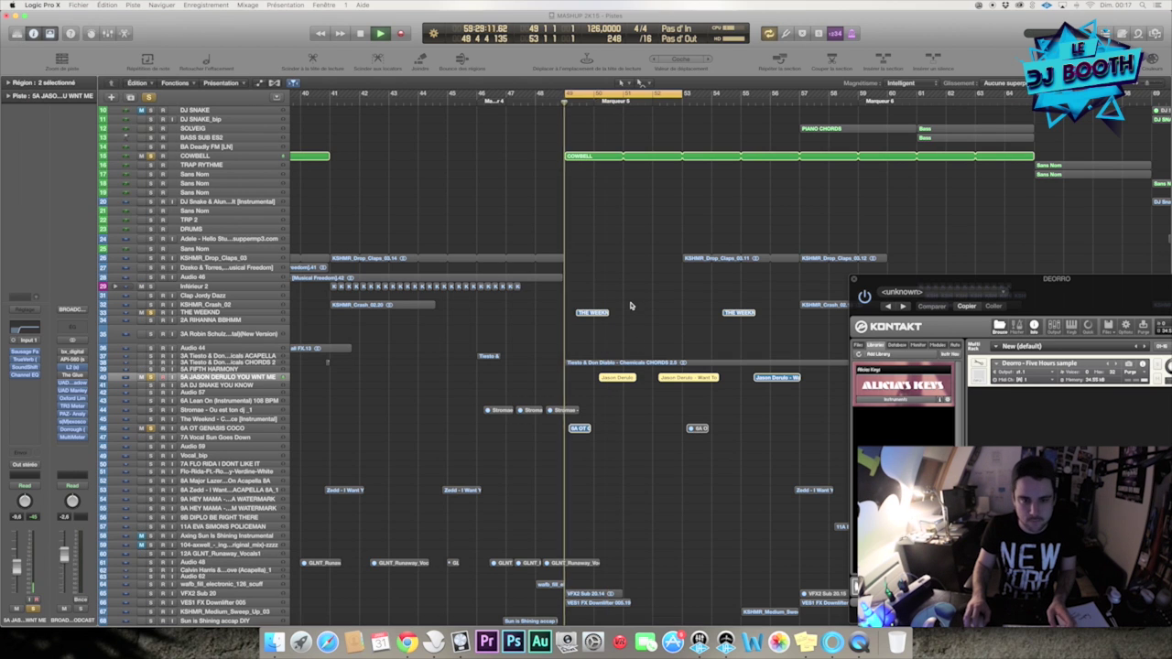
pyautogui.press('space')
pyautogui.scroll(-3, 631, 342)
pyautogui.scroll(-2, 630, 343)
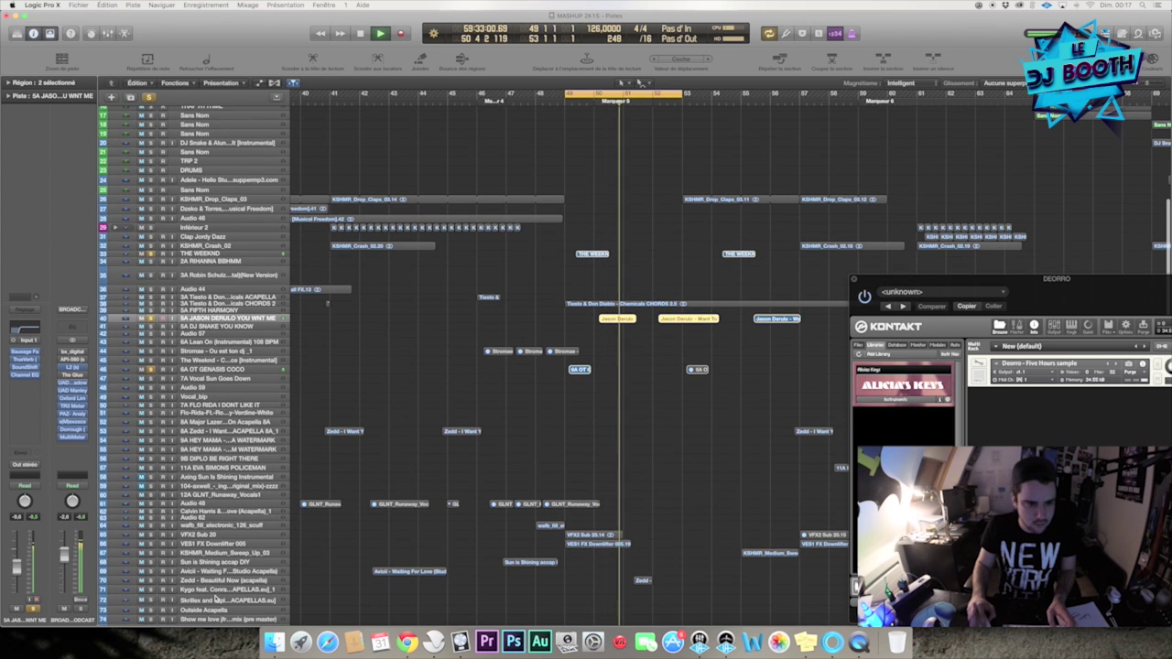
pyautogui.click(151, 582)
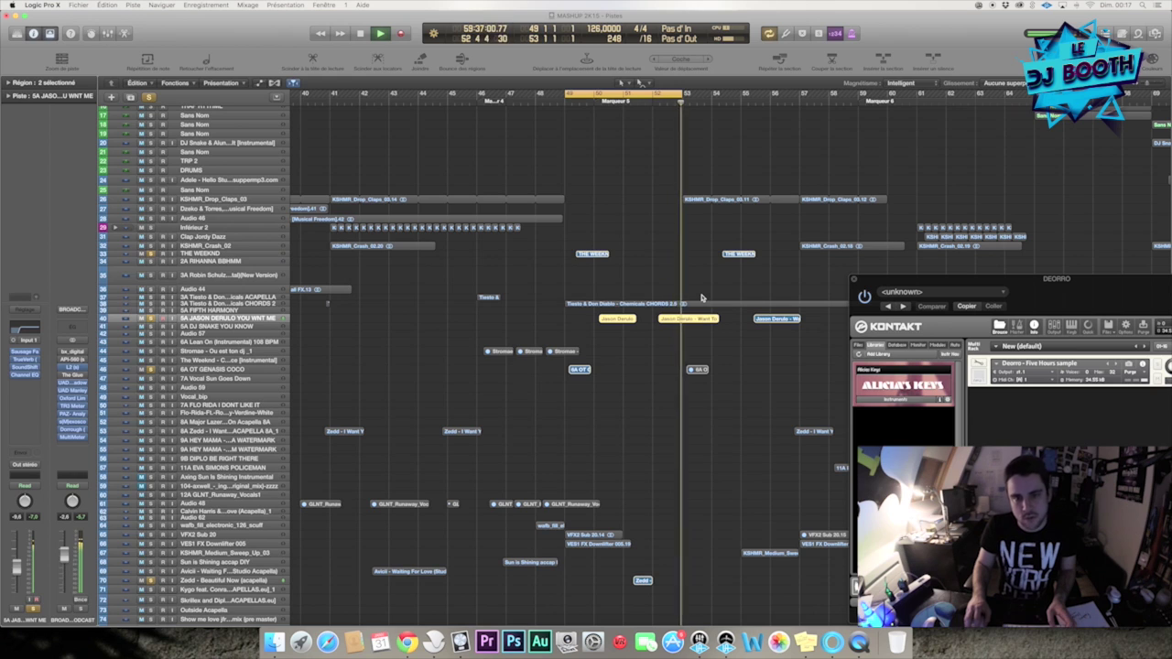
pyautogui.press('space')
# Step: Add the Tiesto chords, VFX2 Sub 20 and VES1 FX Downlifter tracks to the solo and play bars 49 to 53
pyautogui.click(151, 304)
pyautogui.press('space')
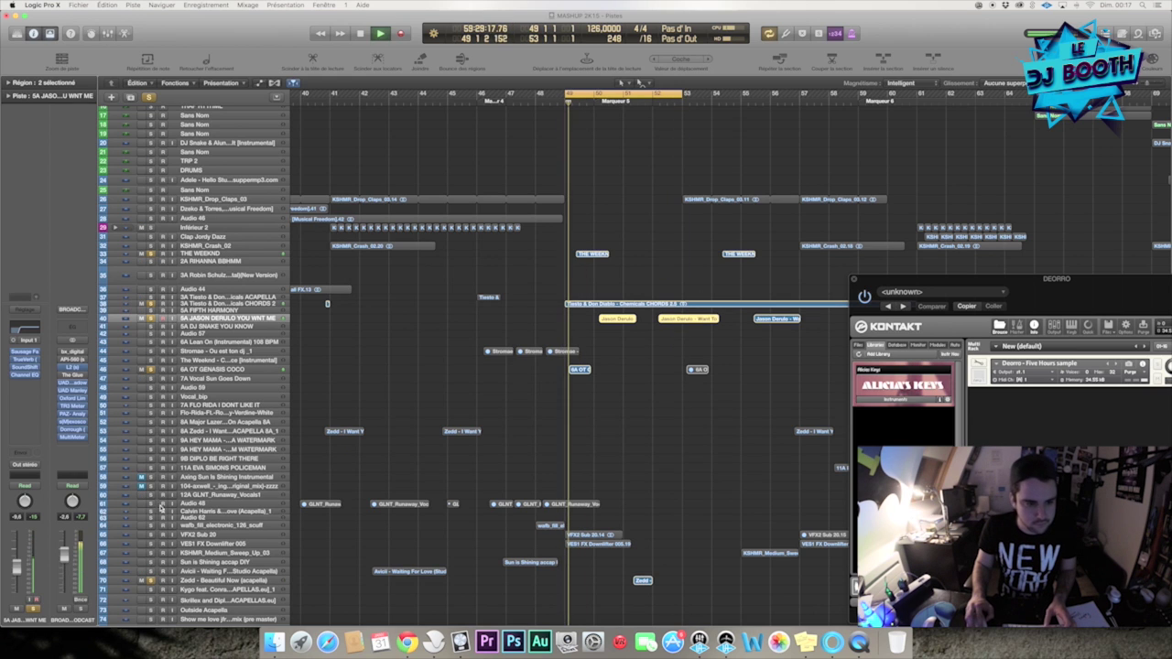
pyautogui.press('space')
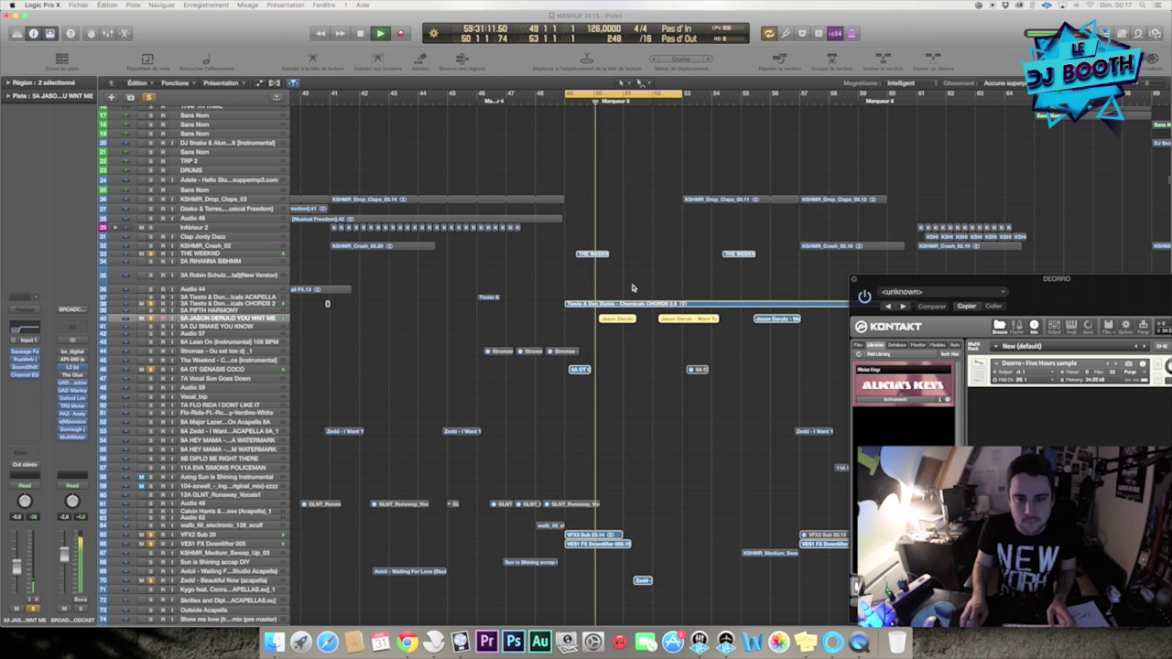
# Step: Clear all solos, cycle bars 53 to 57 and play the NILS 2 track in solo
pyautogui.click(151, 97)
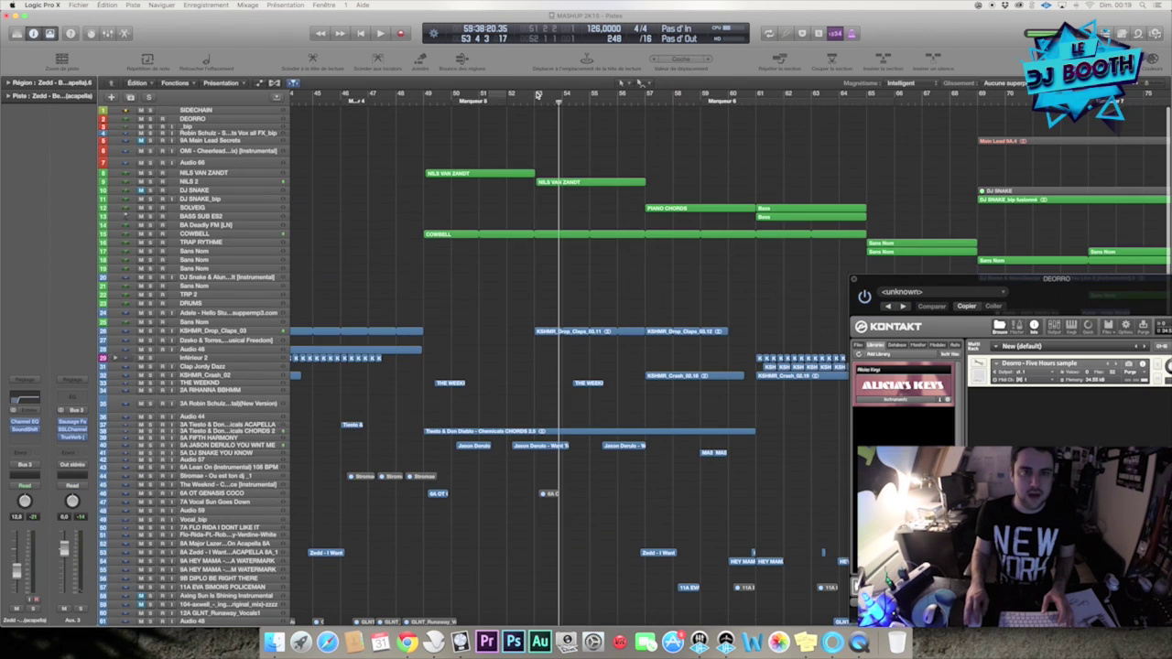
pyautogui.moveTo(536, 95); pyautogui.dragTo(643, 98)
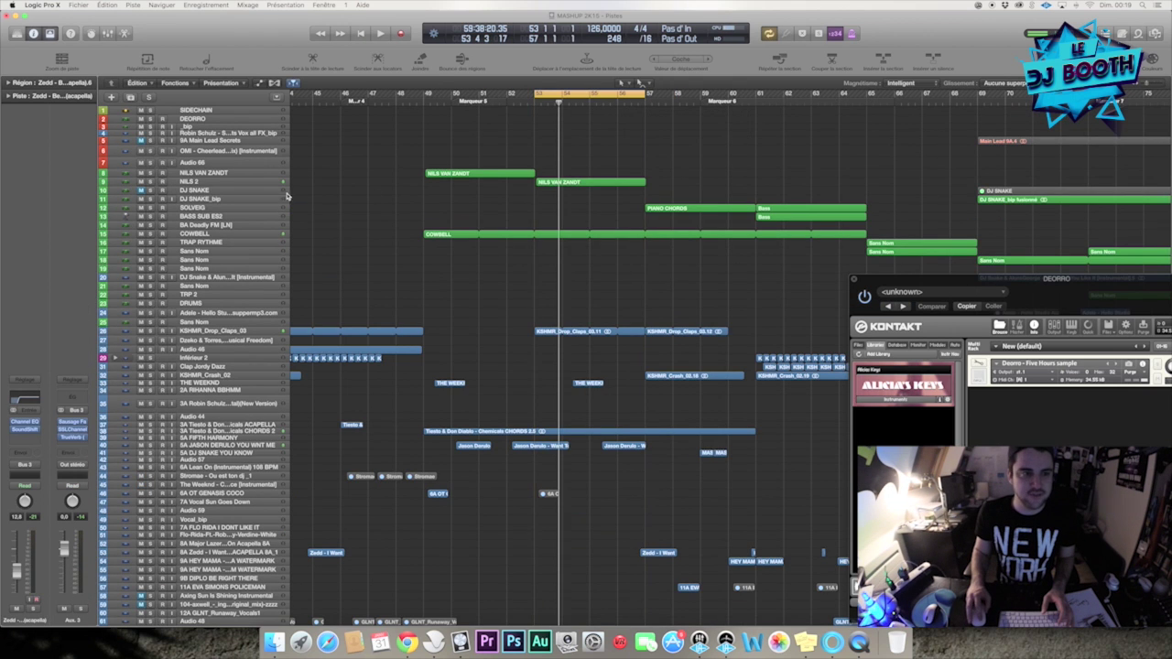
pyautogui.click(165, 182)
pyautogui.click(151, 182)
pyautogui.press('space')
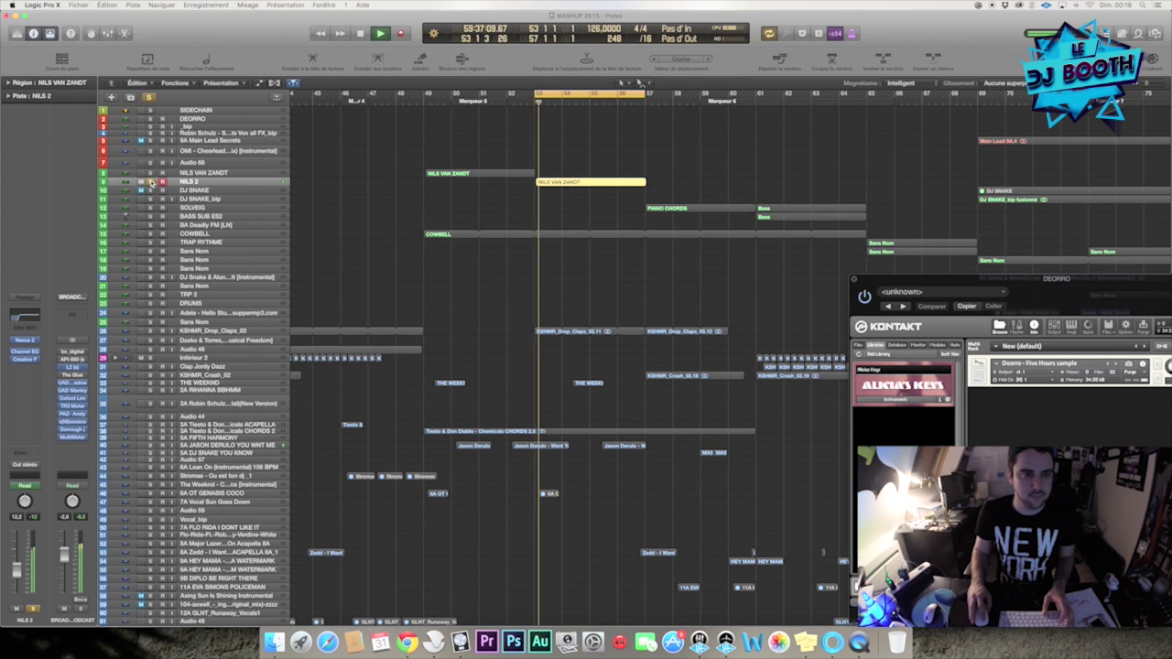
pyautogui.press('space')
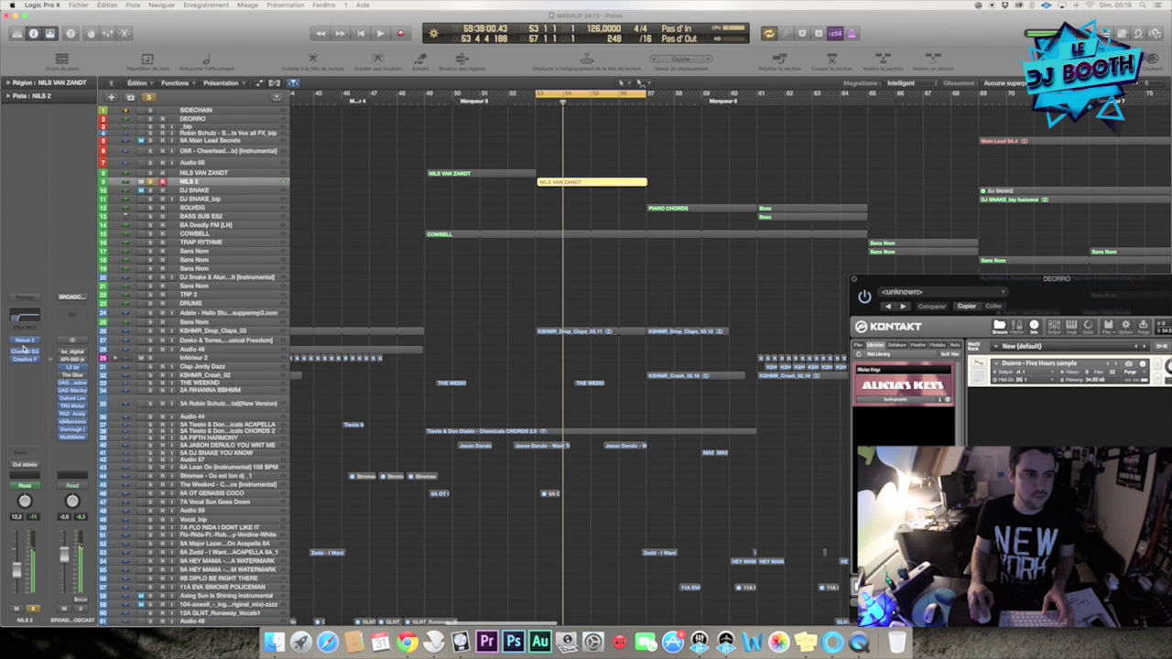
# Step: Open the Nexus 2 instrument of the NILS 2 track, view its preset and move its window aside during playback
pyautogui.click(28, 340)
pyautogui.moveTo(271, 42); pyautogui.dragTo(390, 93)
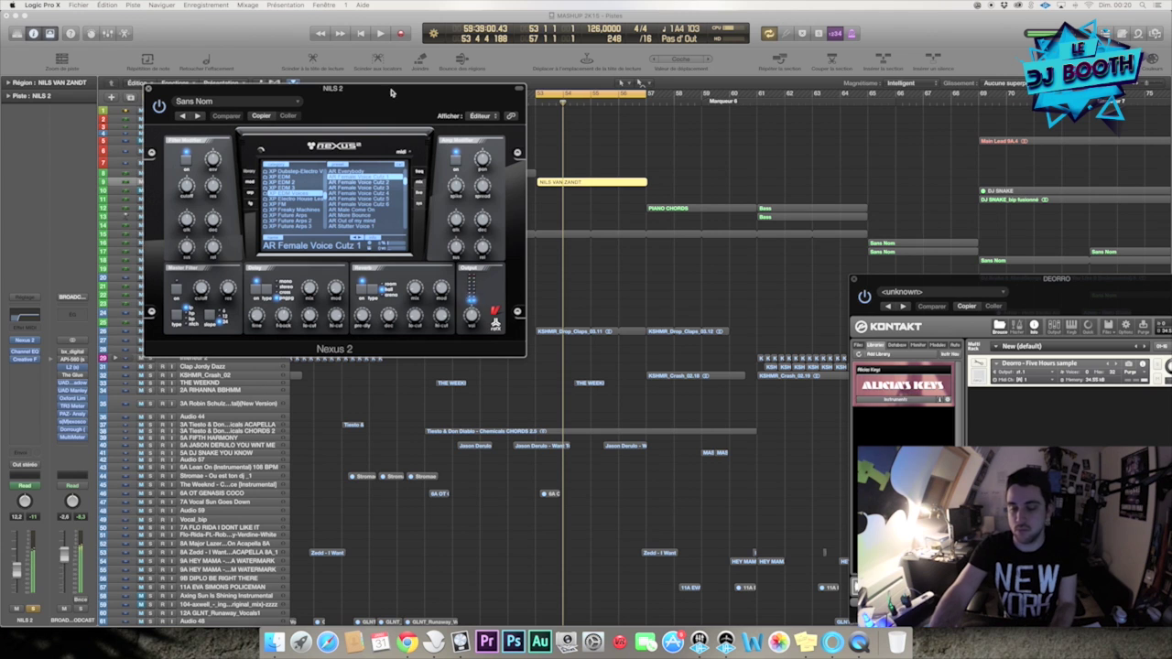
pyautogui.press('space')
pyautogui.moveTo(391, 93); pyautogui.dragTo(868, 252)
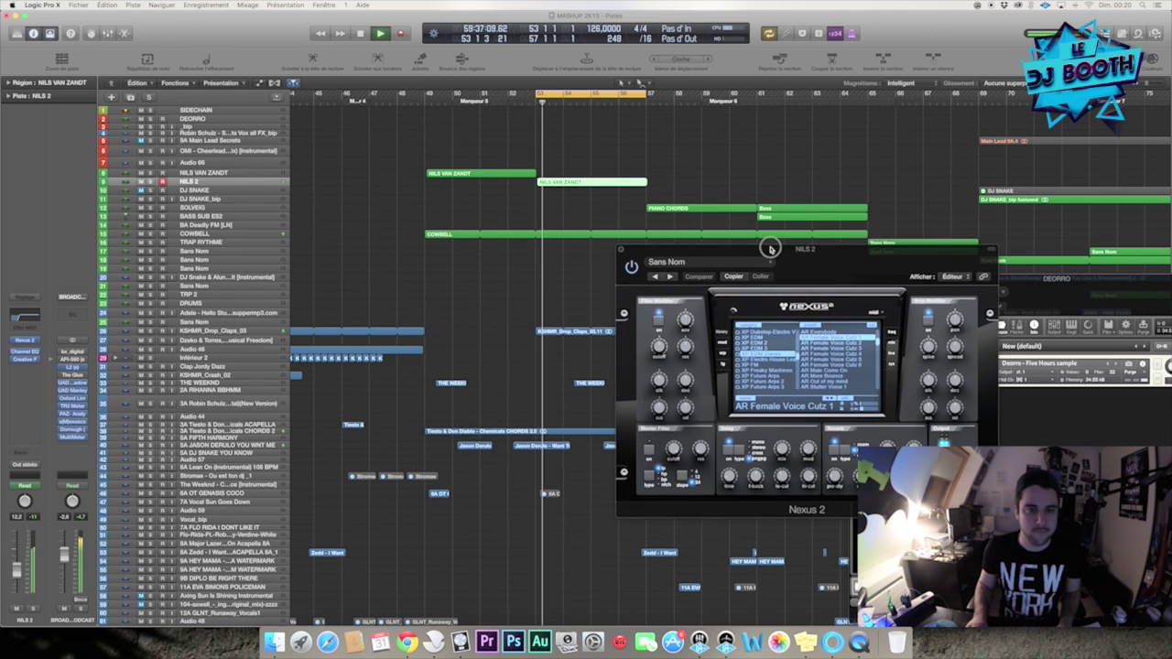
# Step: During playback of bars 53 to 57, solo NILS 2 and layer in Cowbell, KSHMR drop claps, The Weeknd and the Tiesto chords
pyautogui.click(149, 181)
pyautogui.click(152, 236)
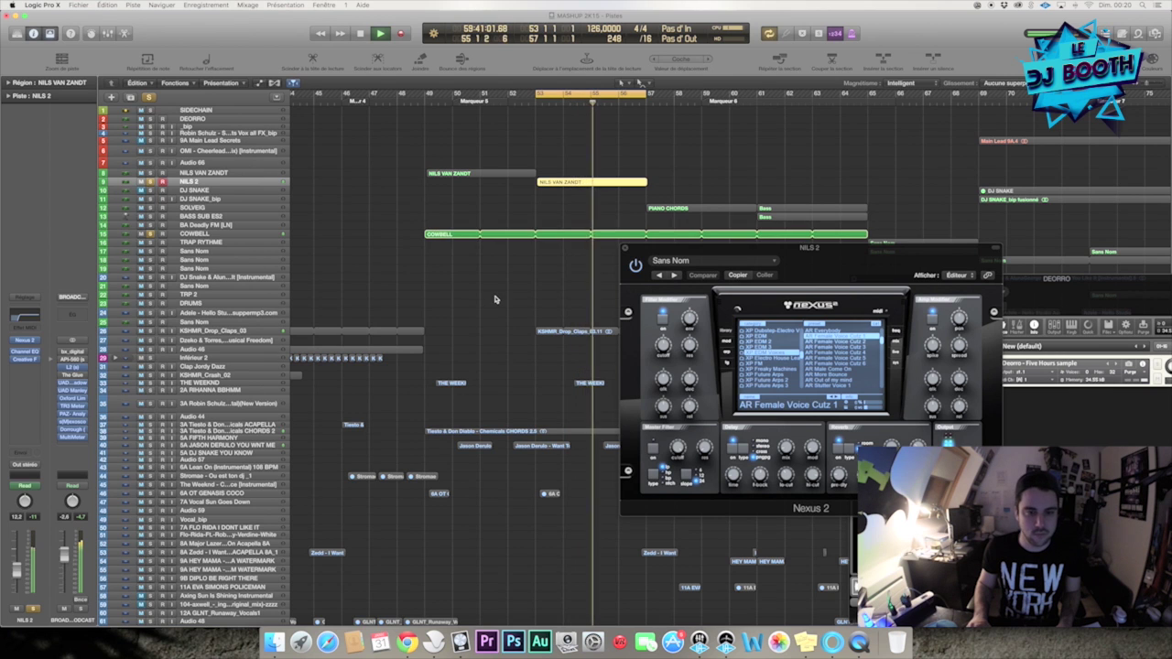
pyautogui.scroll(-1, 151, 320)
pyautogui.click(150, 316)
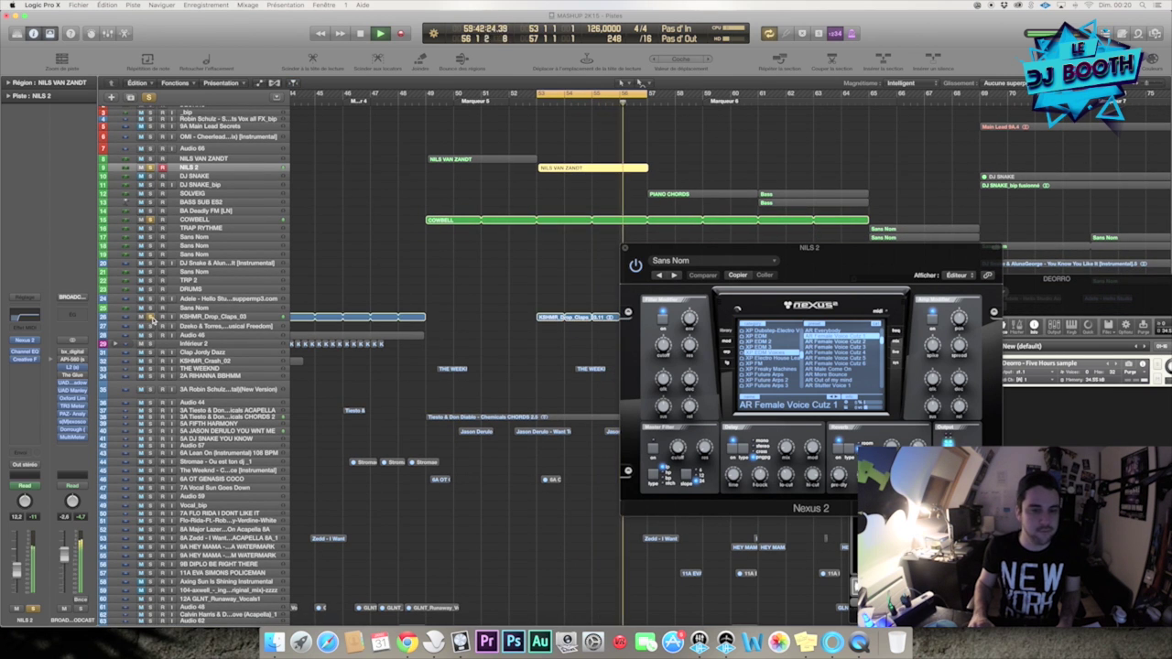
pyautogui.scroll(-1, 151, 315)
pyautogui.moveTo(656, 247); pyautogui.dragTo(864, 250)
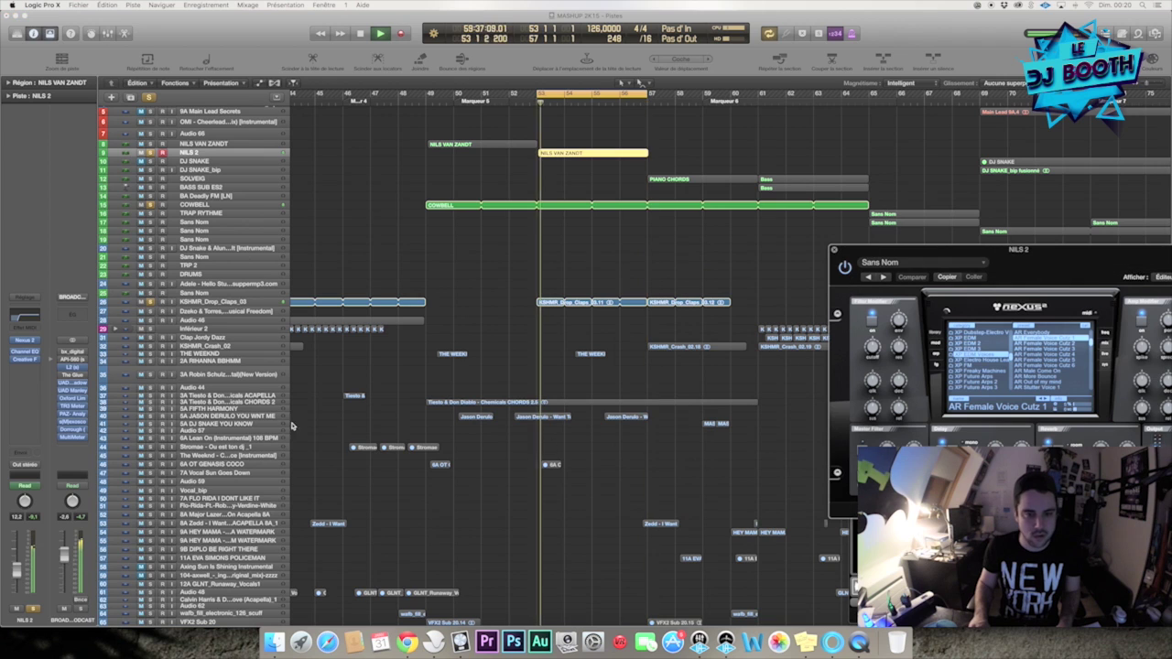
pyautogui.click(149, 356)
pyautogui.click(149, 355)
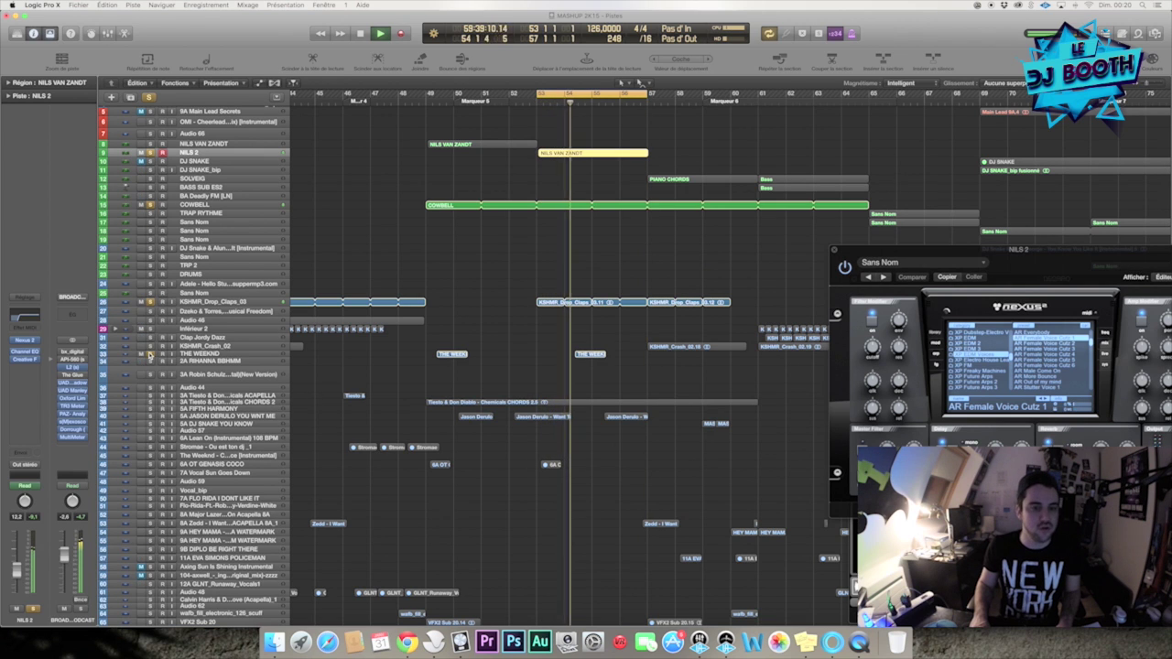
pyautogui.click(150, 403)
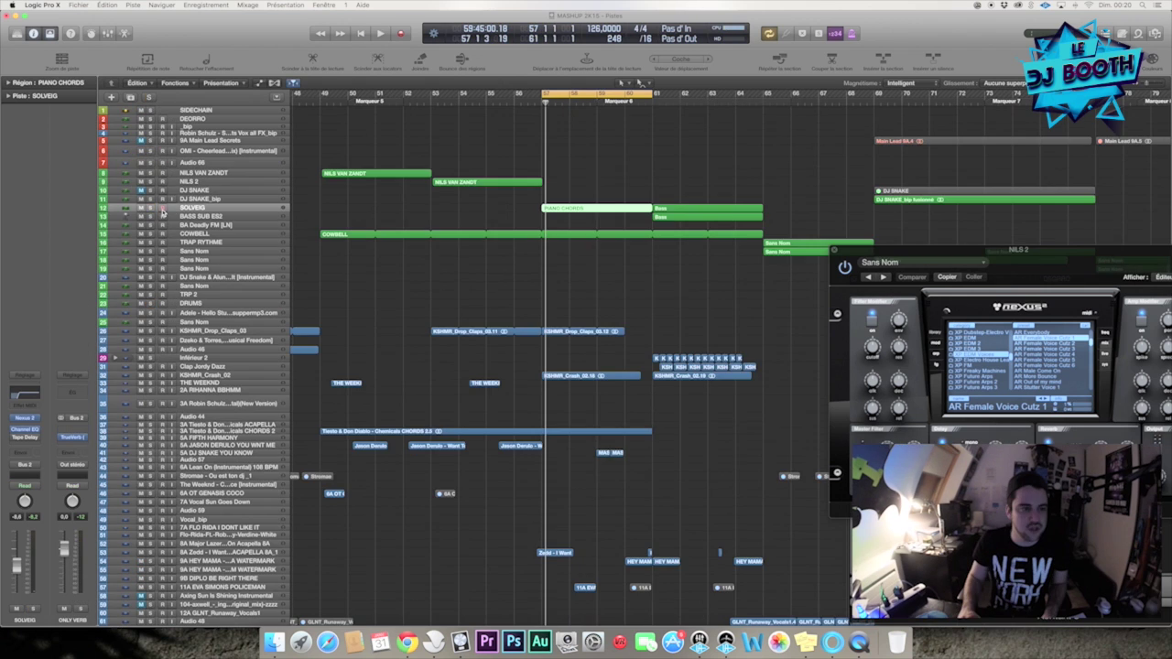
# Step: Solo the SOLVEIG piano chords track, play bars 57 to 61 and add the Tiesto chords track to the solo
pyautogui.click(151, 209)
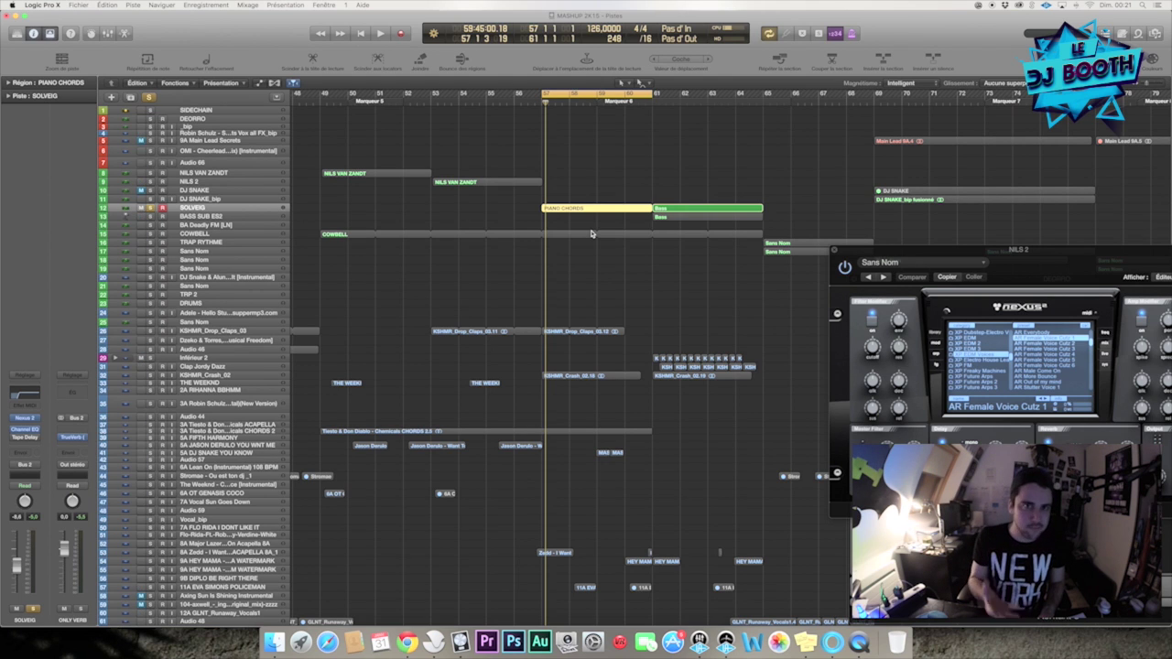
pyautogui.press('space')
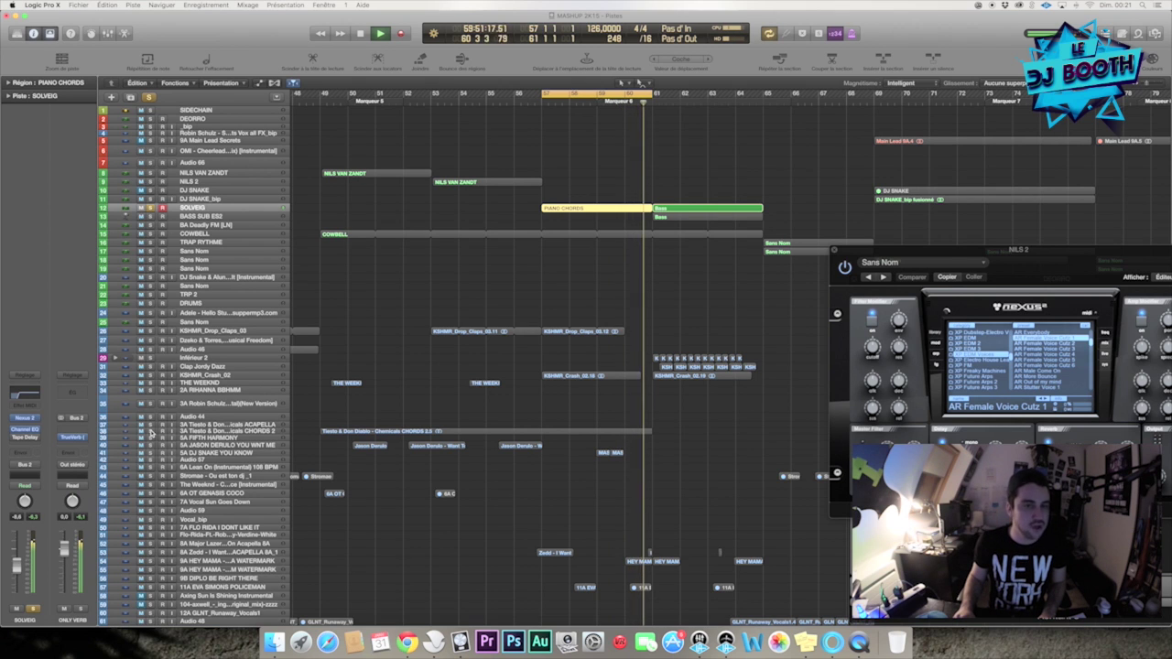
pyautogui.click(151, 431)
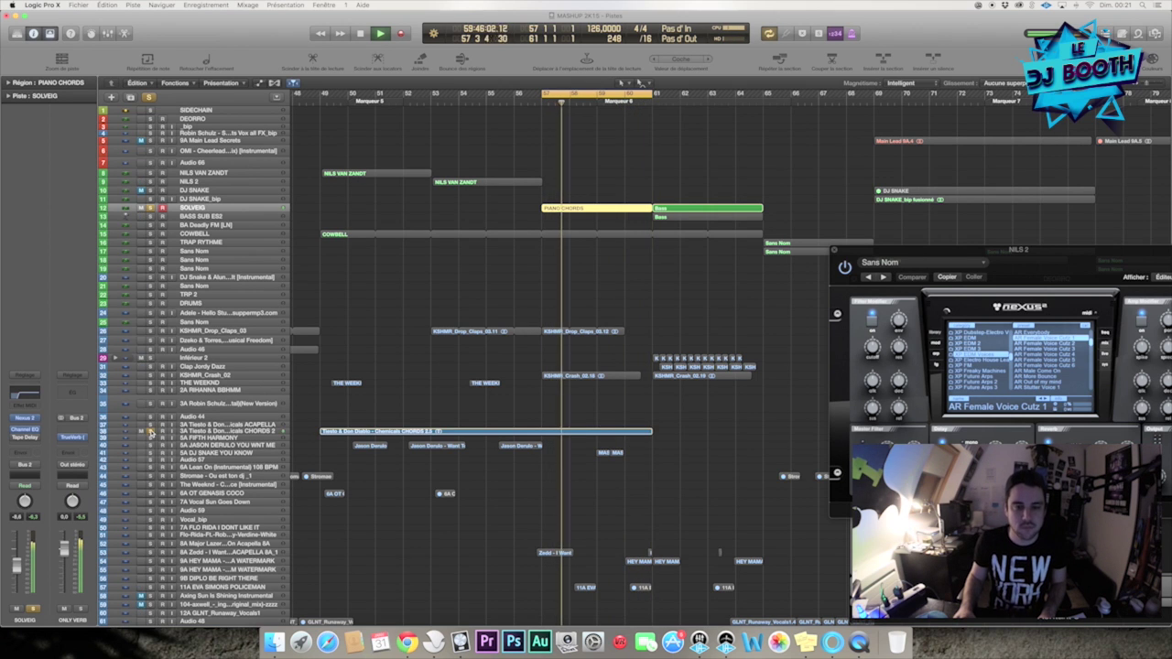
pyautogui.press('space')
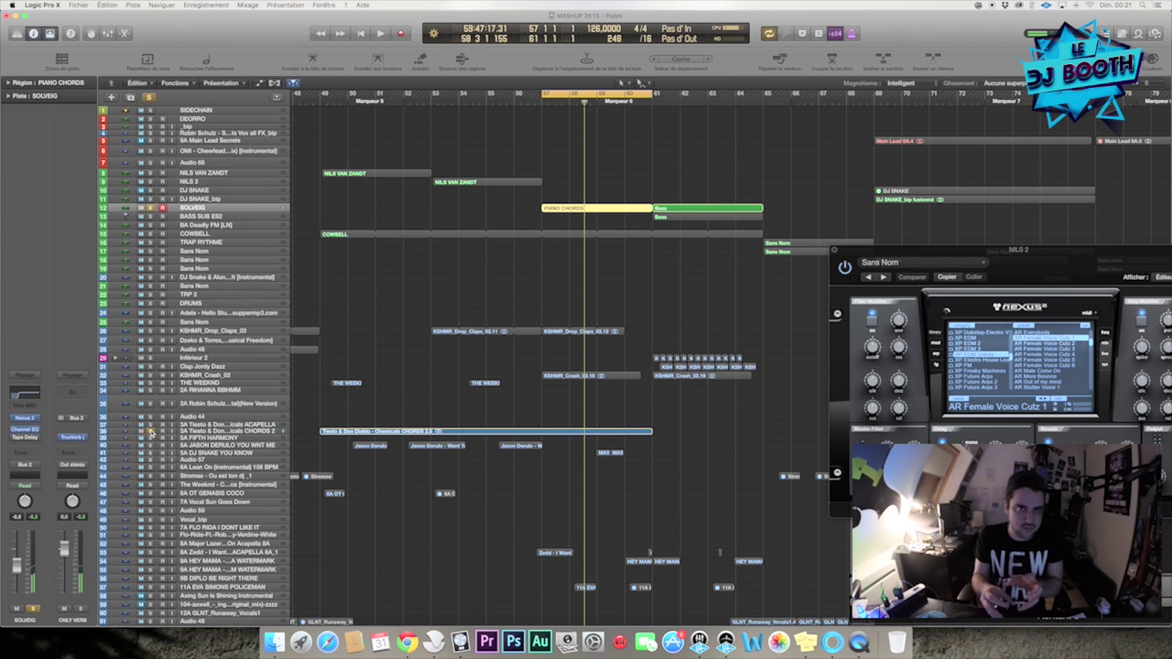
# Step: Add the KSHMR crash and drop claps tracks to the solo, play the section and select the 8A Zedd acapella track
pyautogui.click(153, 375)
pyautogui.click(149, 332)
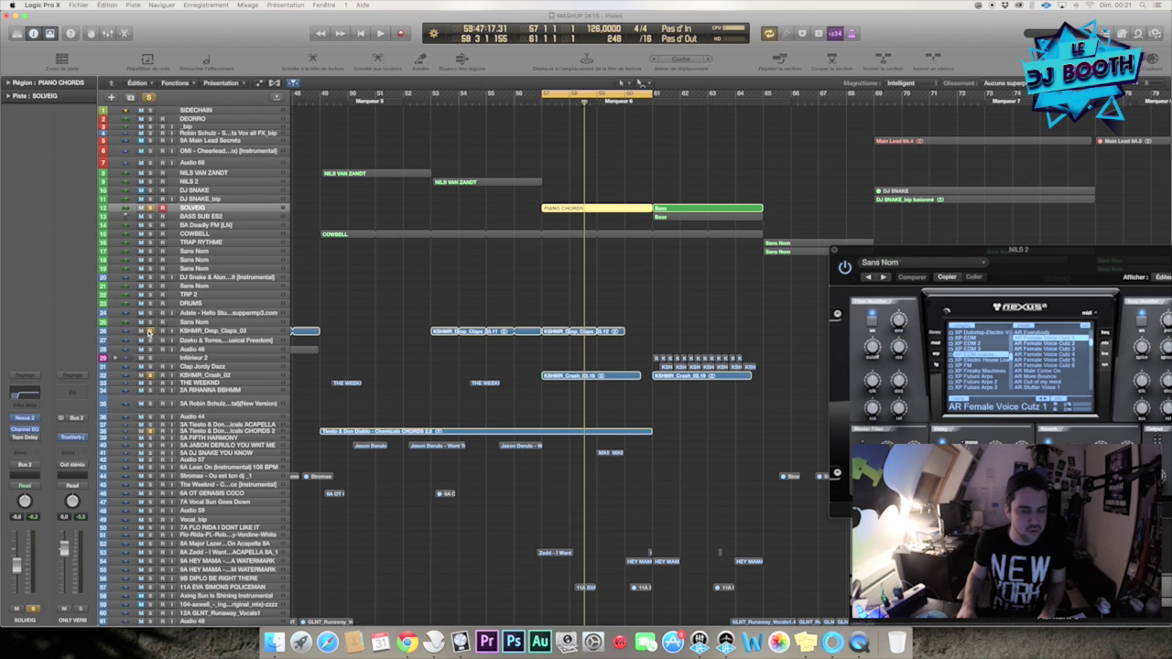
pyautogui.press('space')
pyautogui.scroll(-2, 186, 524)
pyautogui.click(186, 520)
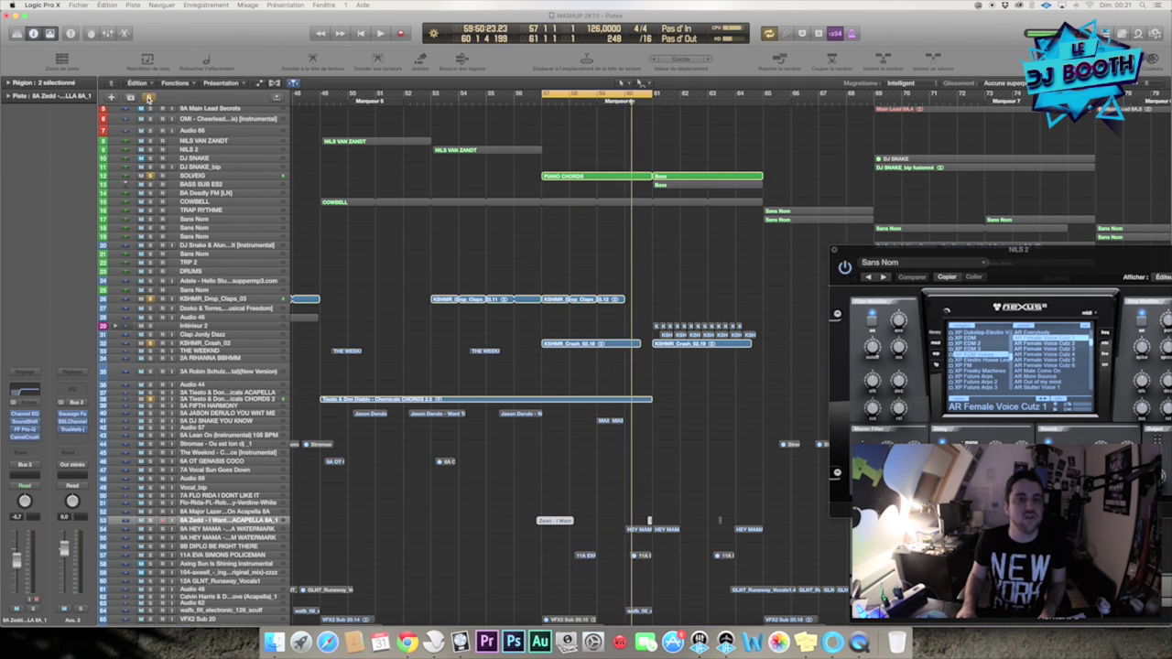
# Step: Clear all solos and play the full mix over bars 57 to 61
pyautogui.click(148, 98)
pyautogui.press('space')
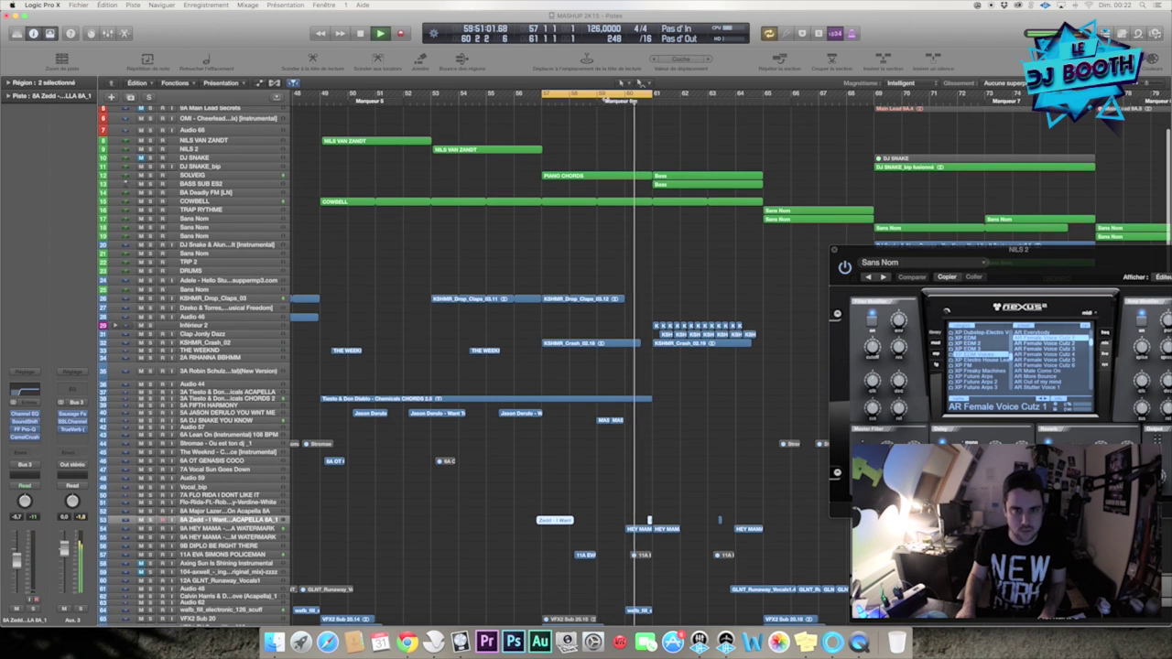
pyautogui.press('space')
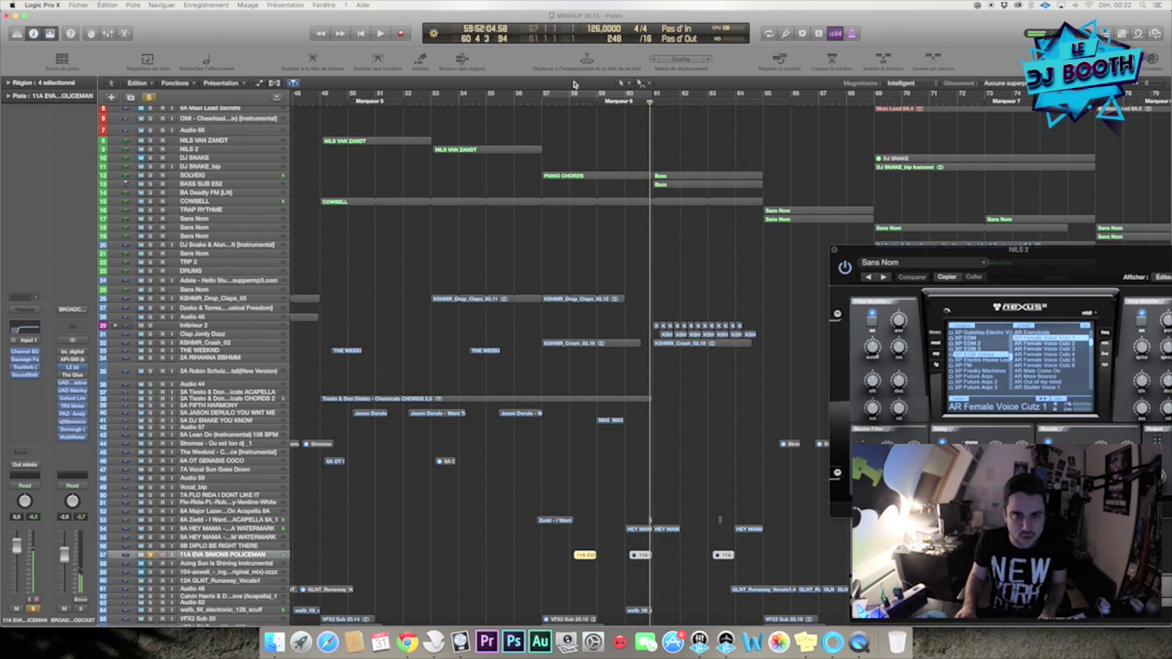
# Step: Cycle bar 58, play the soloed 11A Eva Simons Policeman vocal there and view the tracks below it
pyautogui.moveTo(586, 91); pyautogui.dragTo(598, 94)
pyautogui.press('space')
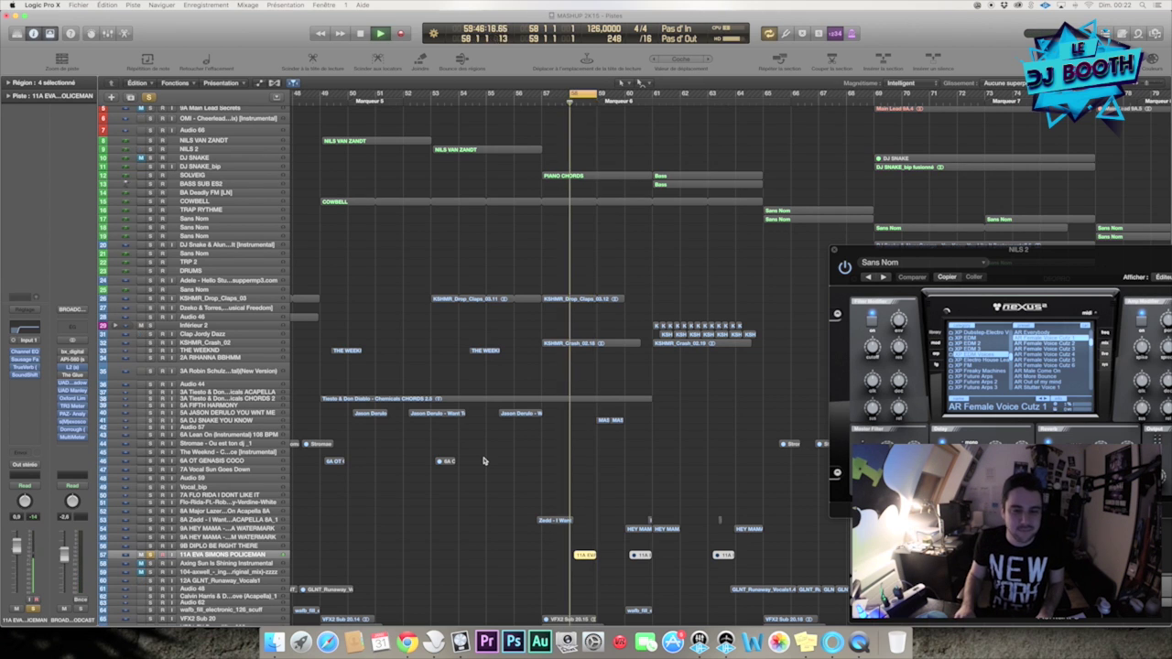
pyautogui.press('space')
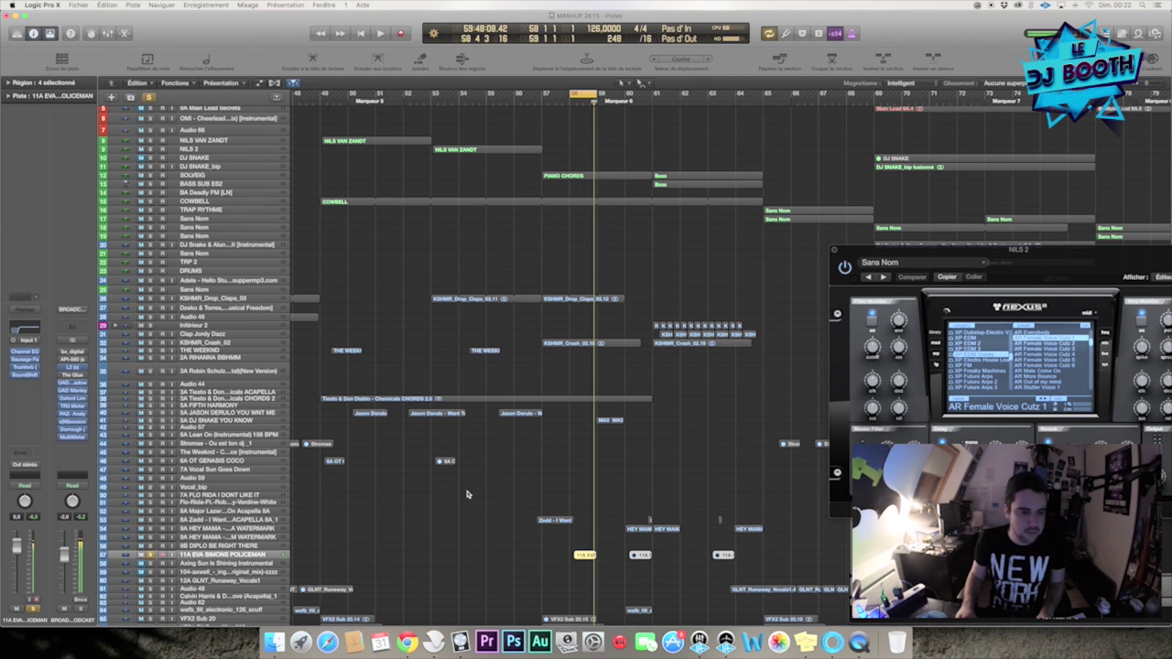
pyautogui.scroll(-2, 459, 483)
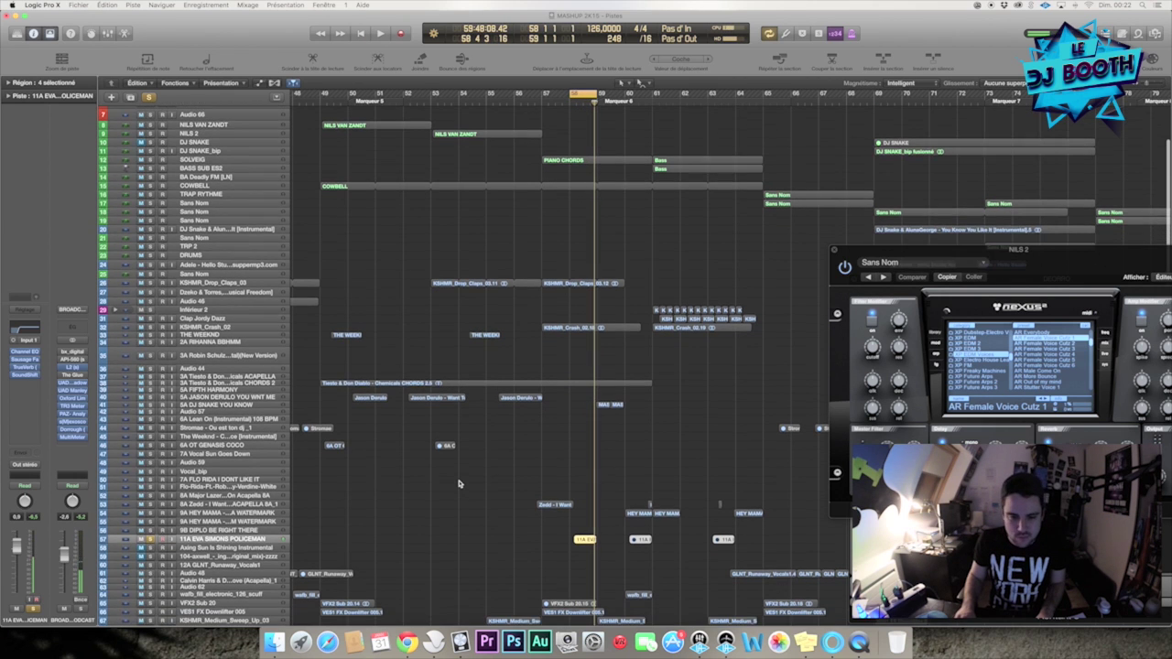
pyautogui.scroll(-12, 476, 479)
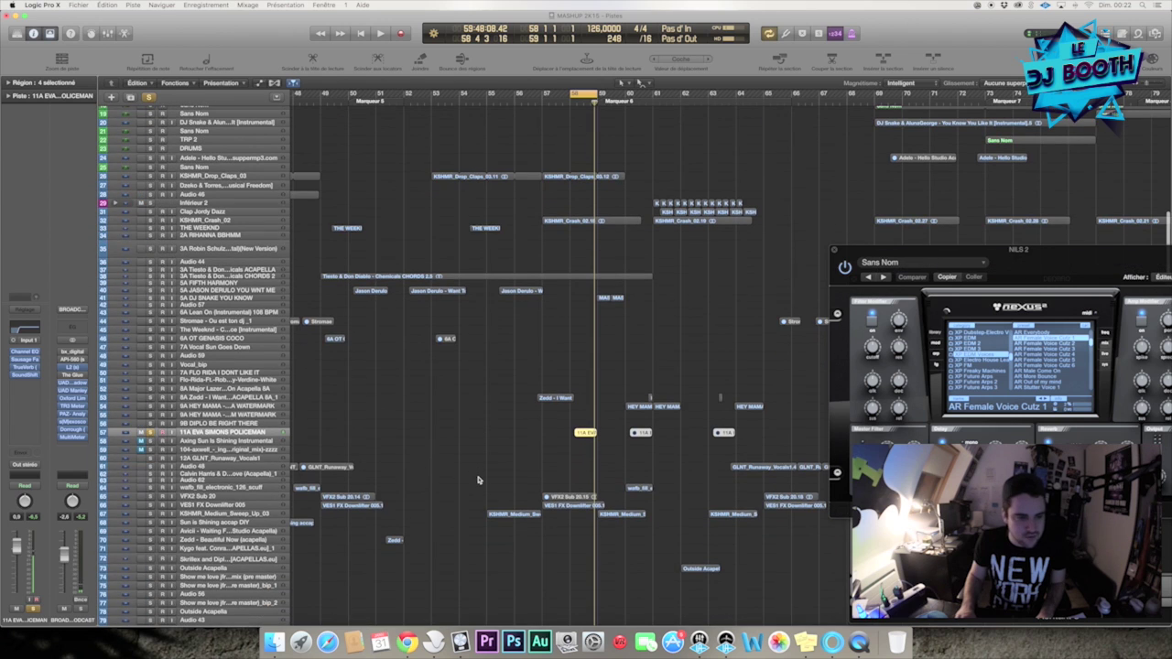
# Step: Open the Channel EQ and Sausage Fattener effects on the 11A Eva Simons Policeman track to view their settings, and close Sausage Fattener
pyautogui.click(26, 353)
pyautogui.click(26, 360)
pyautogui.moveTo(190, 42); pyautogui.dragTo(361, 112)
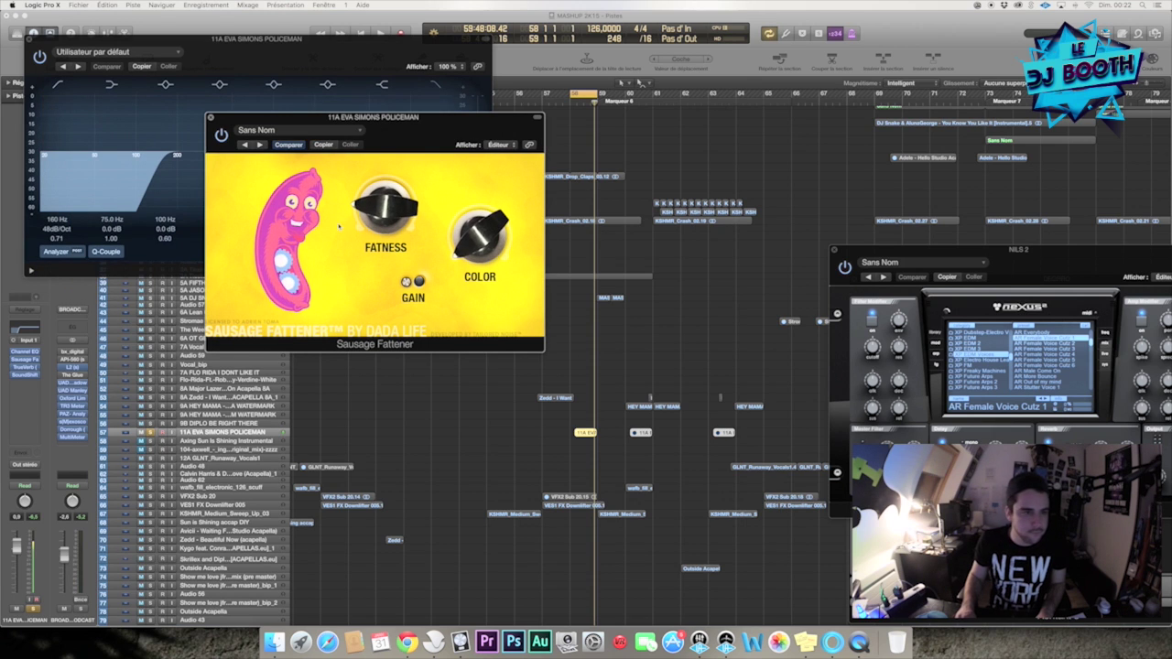
pyautogui.click(28, 360)
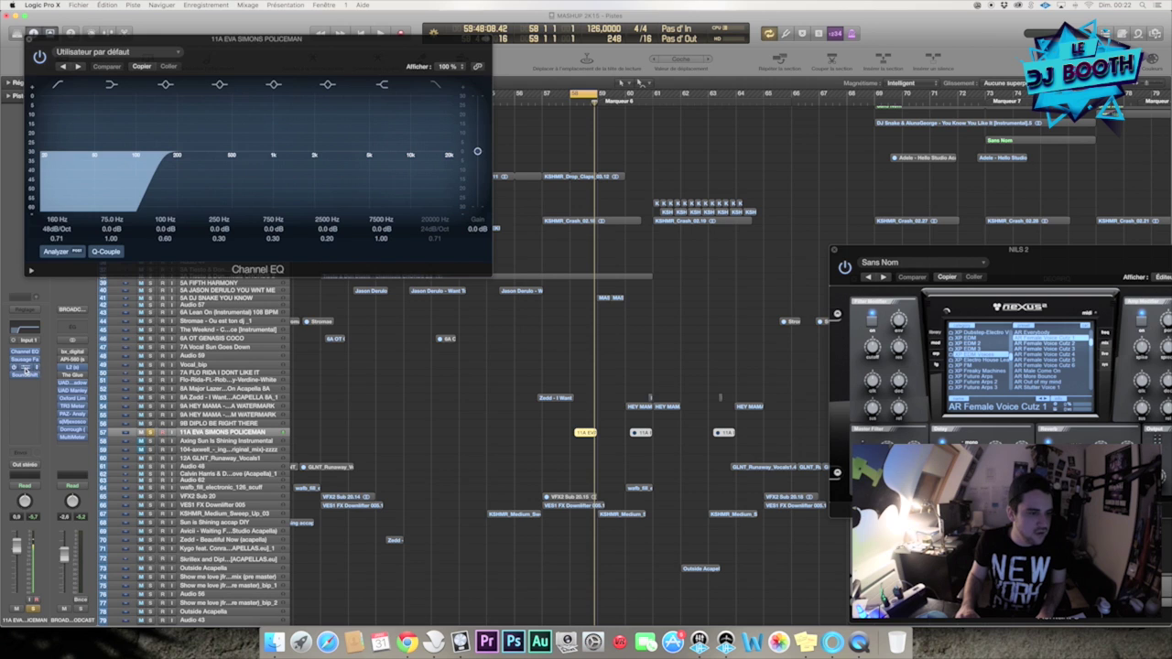
# Step: Open the vocal's TrueVerb and SoundShifter Pitch effects, play the vocal through them and close SoundShifter Pitch
pyautogui.click(25, 369)
pyautogui.click(26, 375)
pyautogui.moveTo(97, 57); pyautogui.dragTo(549, 200)
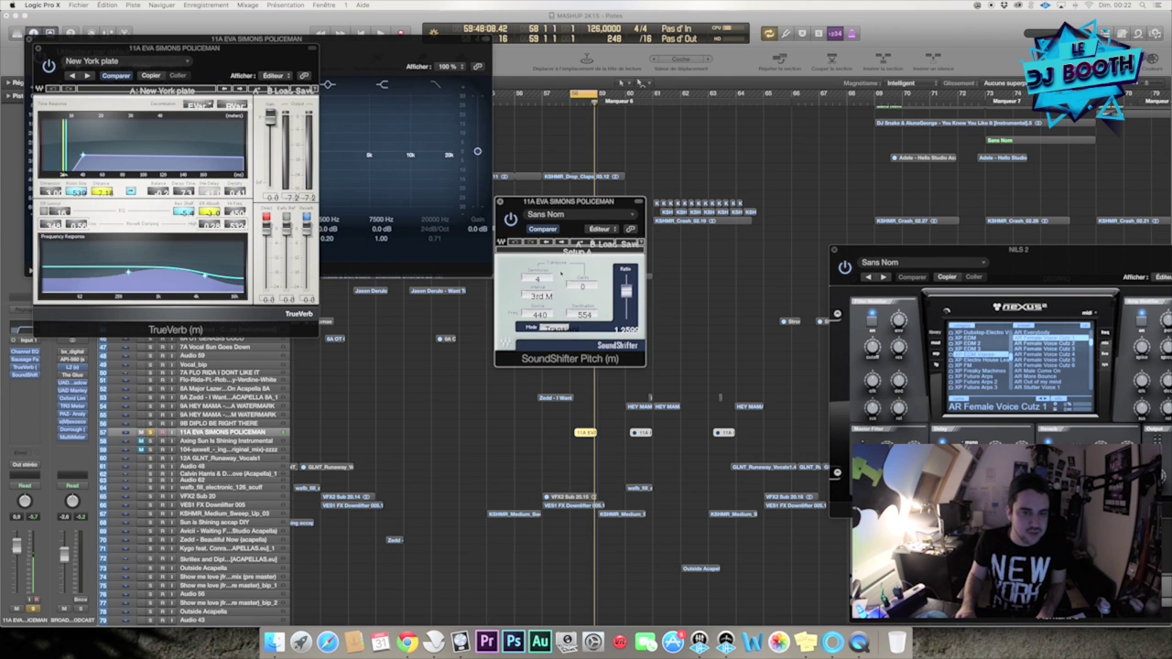
pyautogui.press('space')
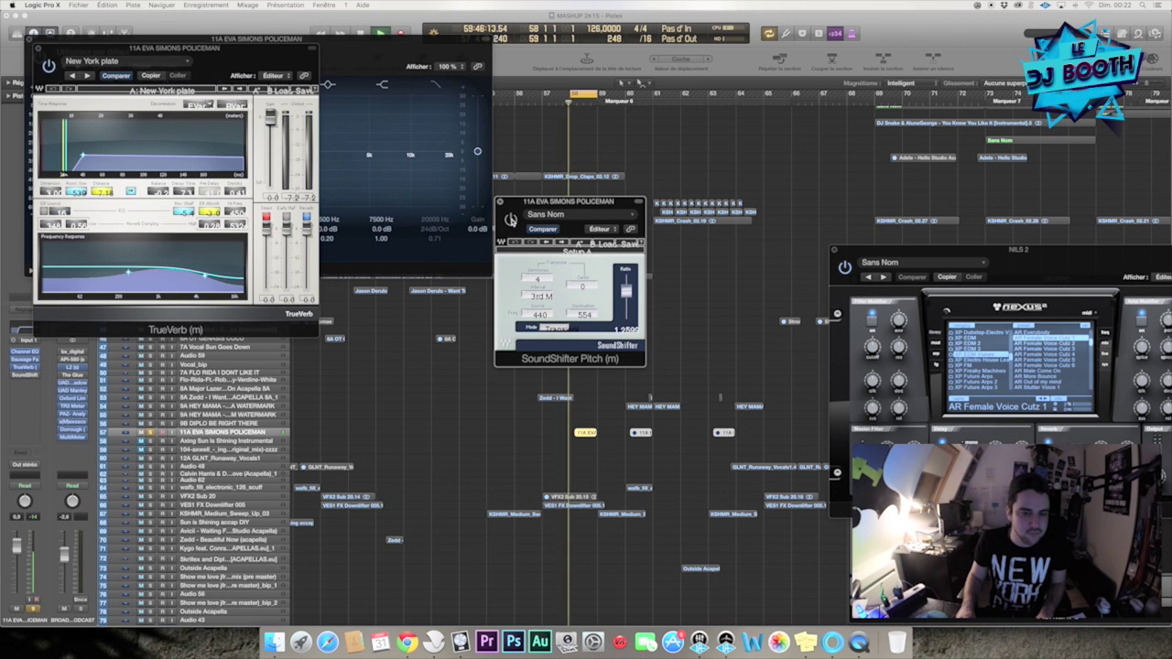
pyautogui.press('space')
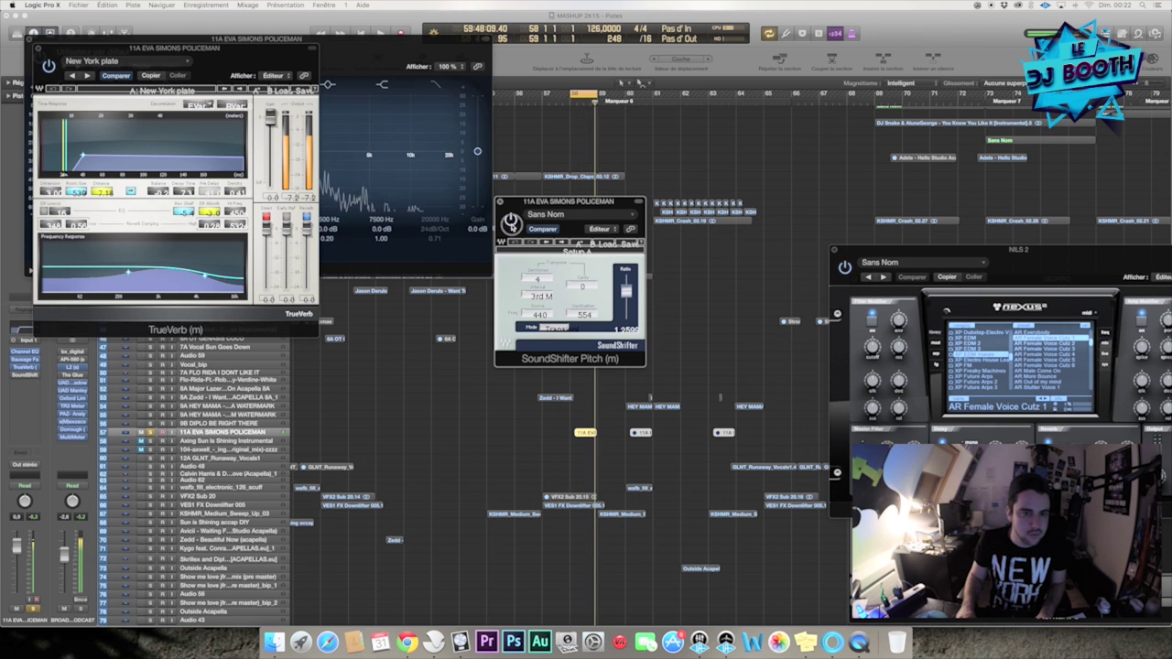
pyautogui.click(500, 202)
# Step: Play cycled bar 60 with the 8A Zedd acapella track soloed
pyautogui.click(151, 406)
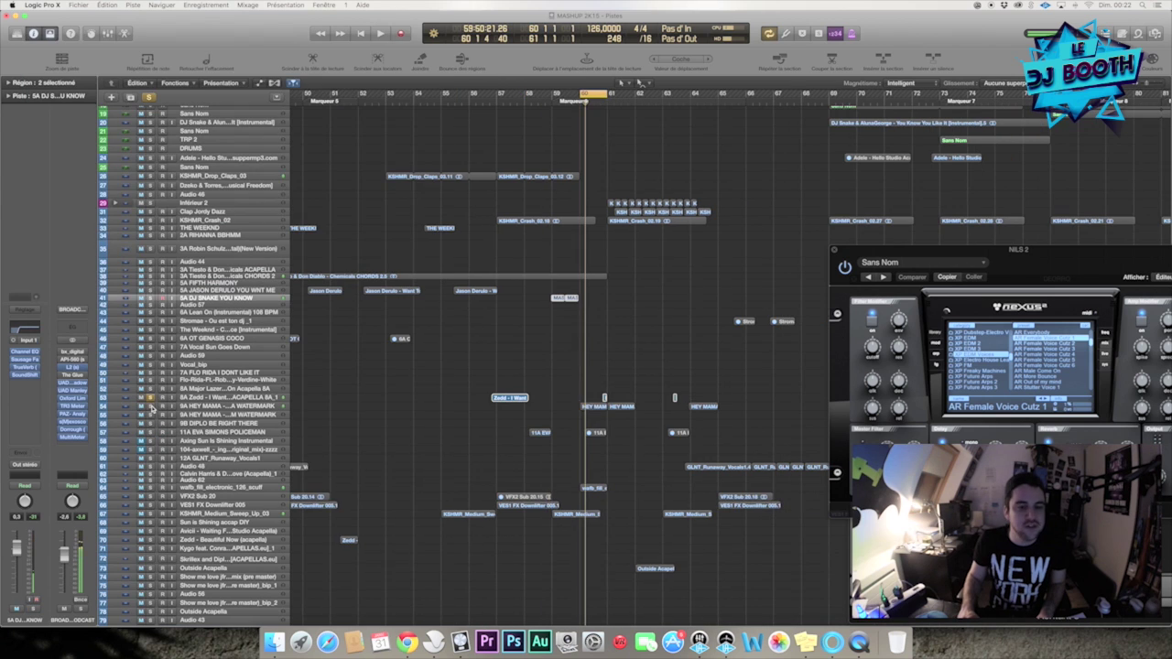
pyautogui.press('space')
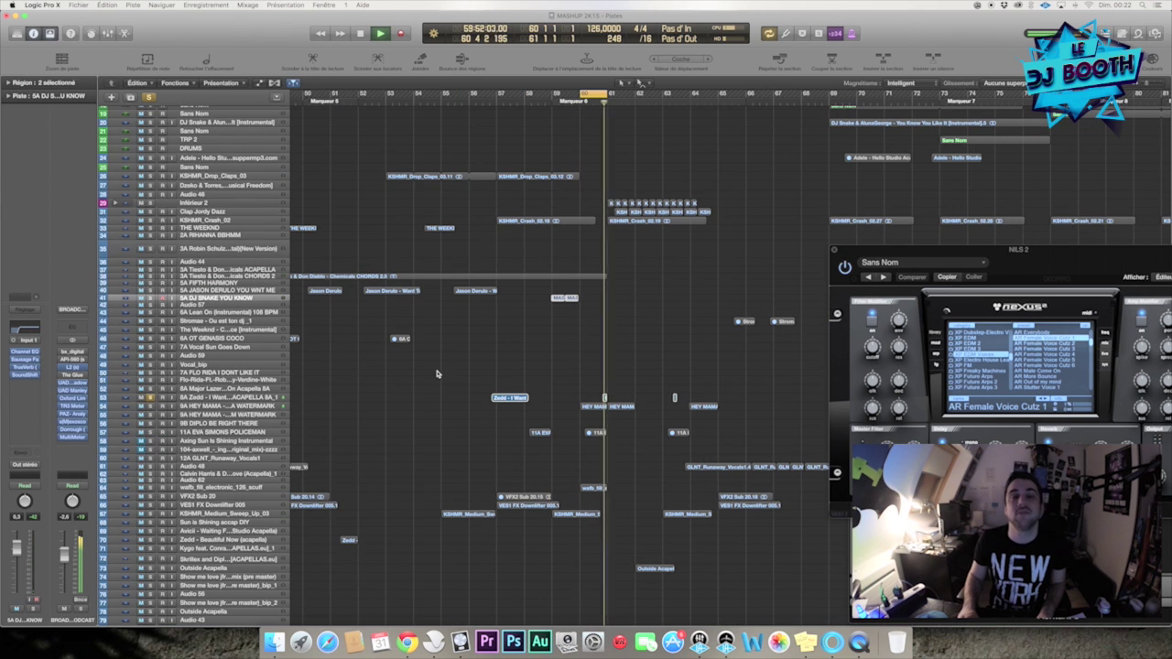
pyautogui.press('space')
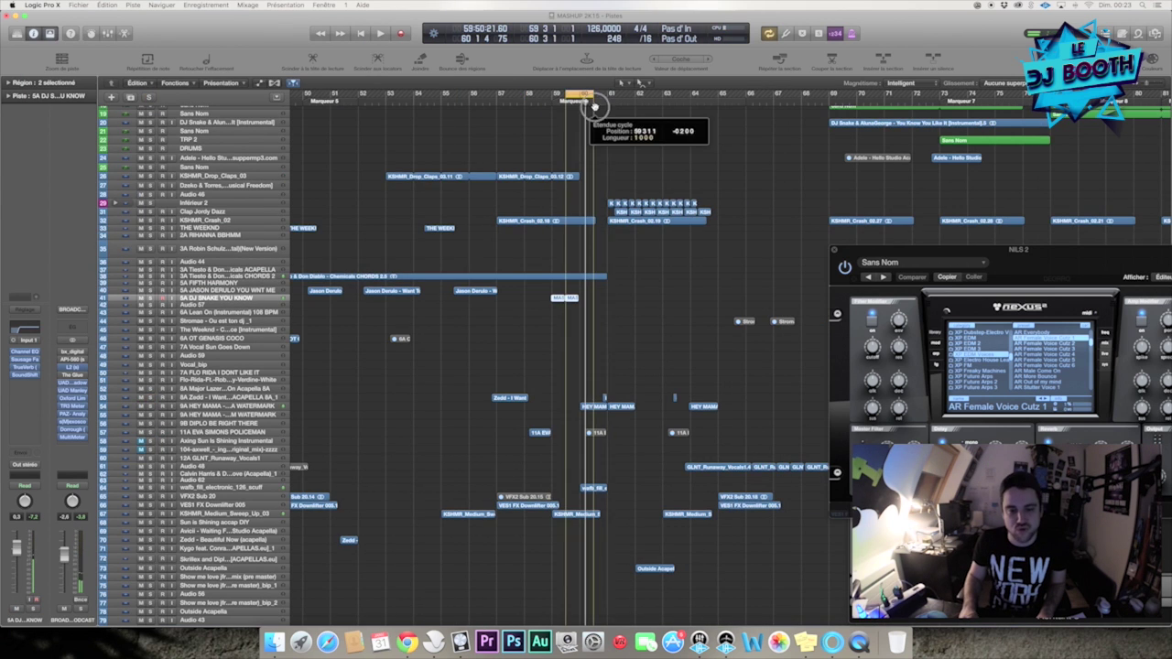
# Step: Keep the cycle on bar 60, solo the electronic fill track (126, scuff) and play it there
pyautogui.moveTo(596, 107); pyautogui.dragTo(606, 107)
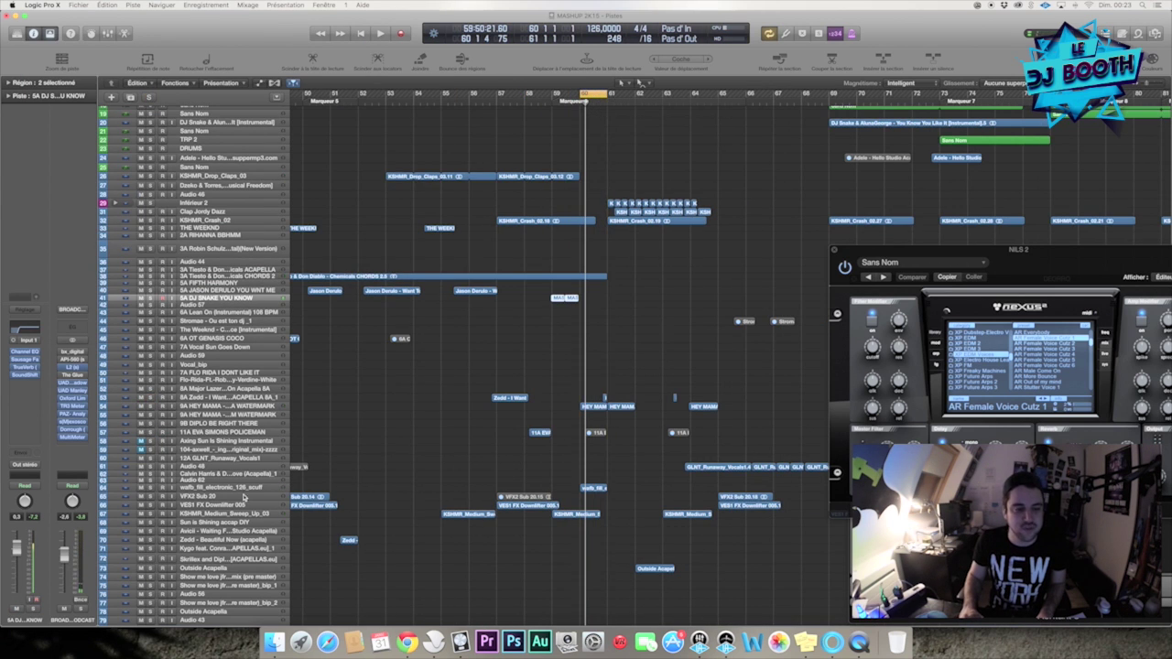
pyautogui.click(222, 495)
pyautogui.click(221, 491)
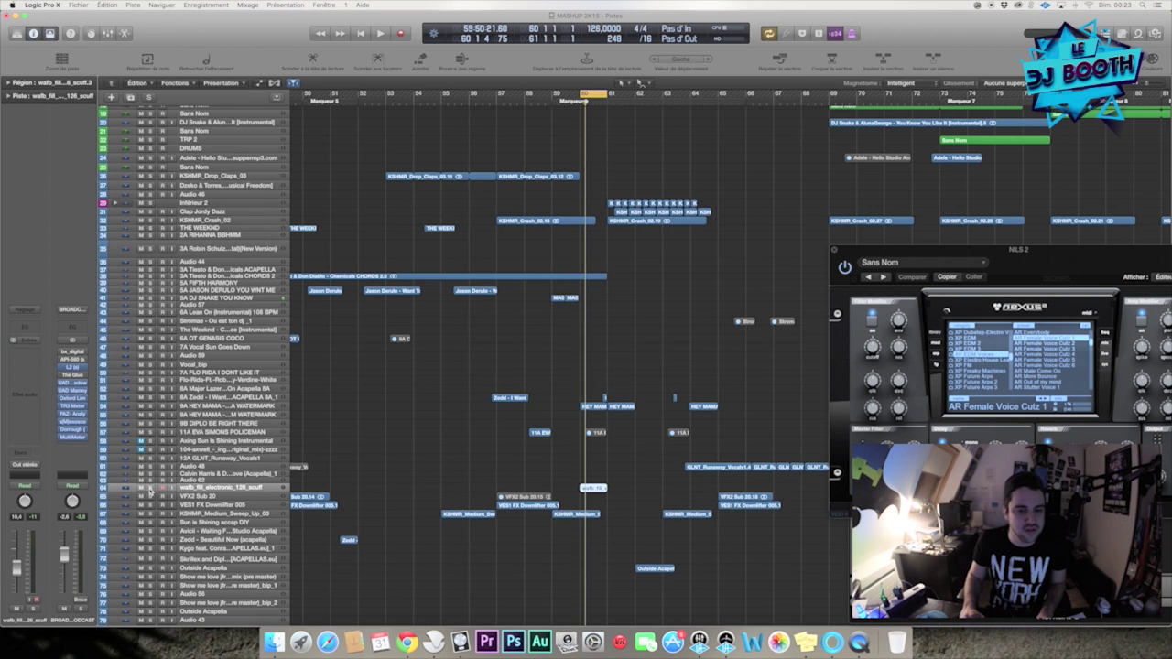
pyautogui.click(151, 490)
pyautogui.press('space')
pyautogui.scroll(-4, 480, 482)
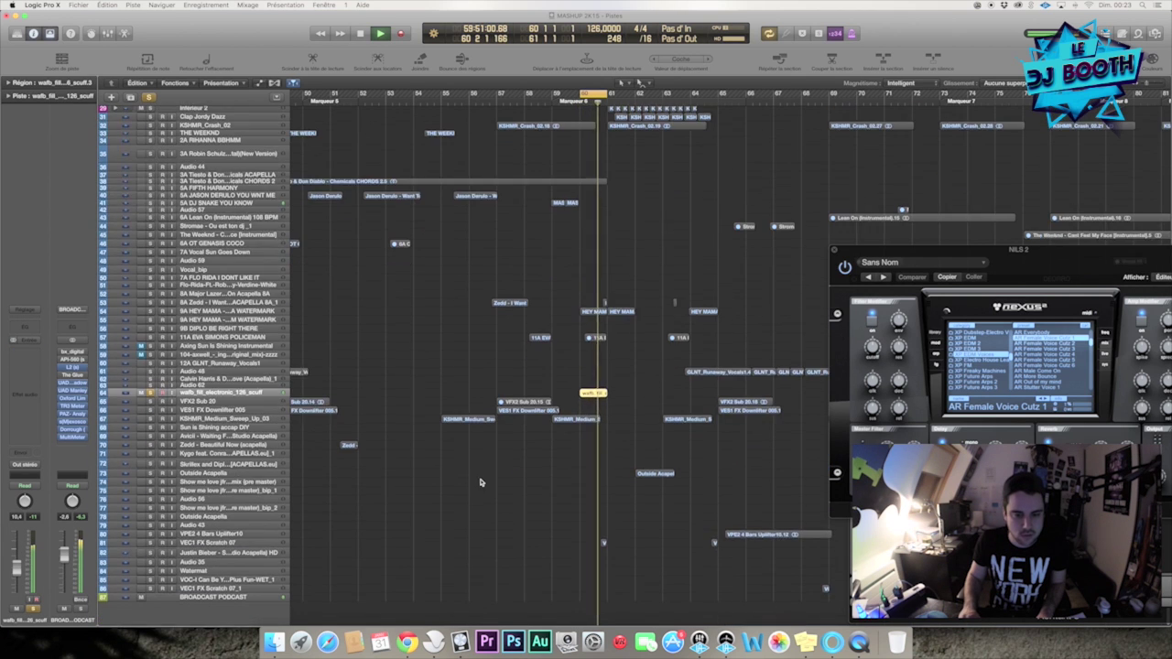
pyautogui.press('space')
# Step: Play bar 60 with the Inférieur 2 stack soloed alongside the fill and delete the stack's four selected regions in that bar
pyautogui.press('space')
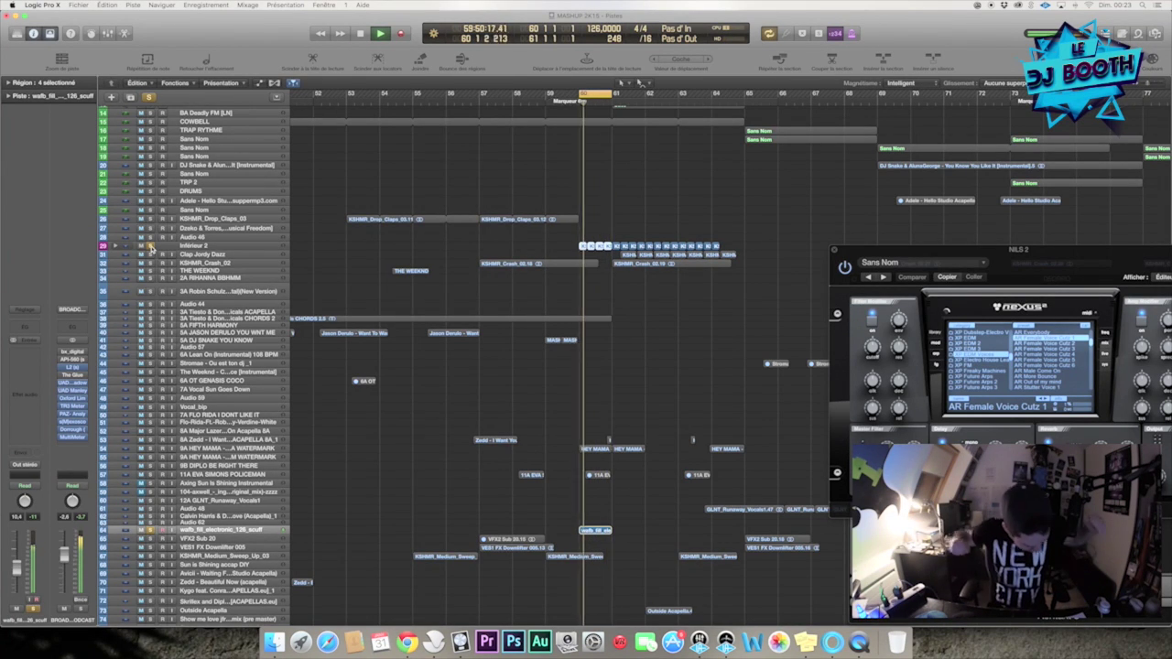
pyautogui.press('Delete')
pyautogui.press('space')
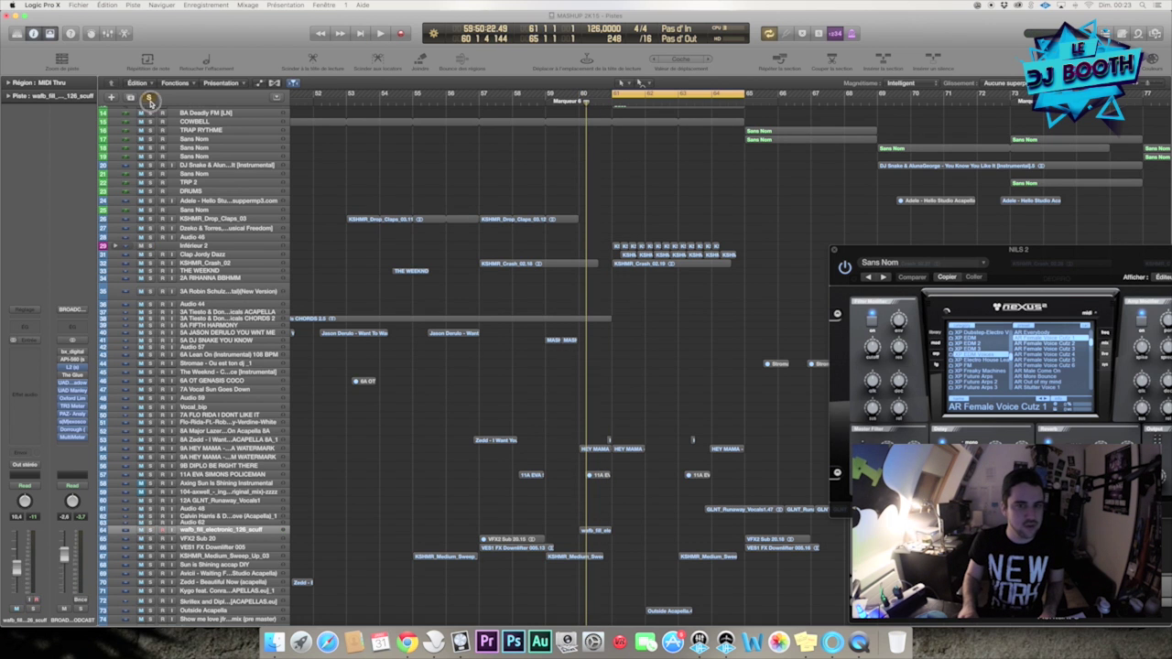
# Step: Solo the SOLVEIG track and play its Bass region over bars 61 to 65
pyautogui.scroll(5, 221, 210)
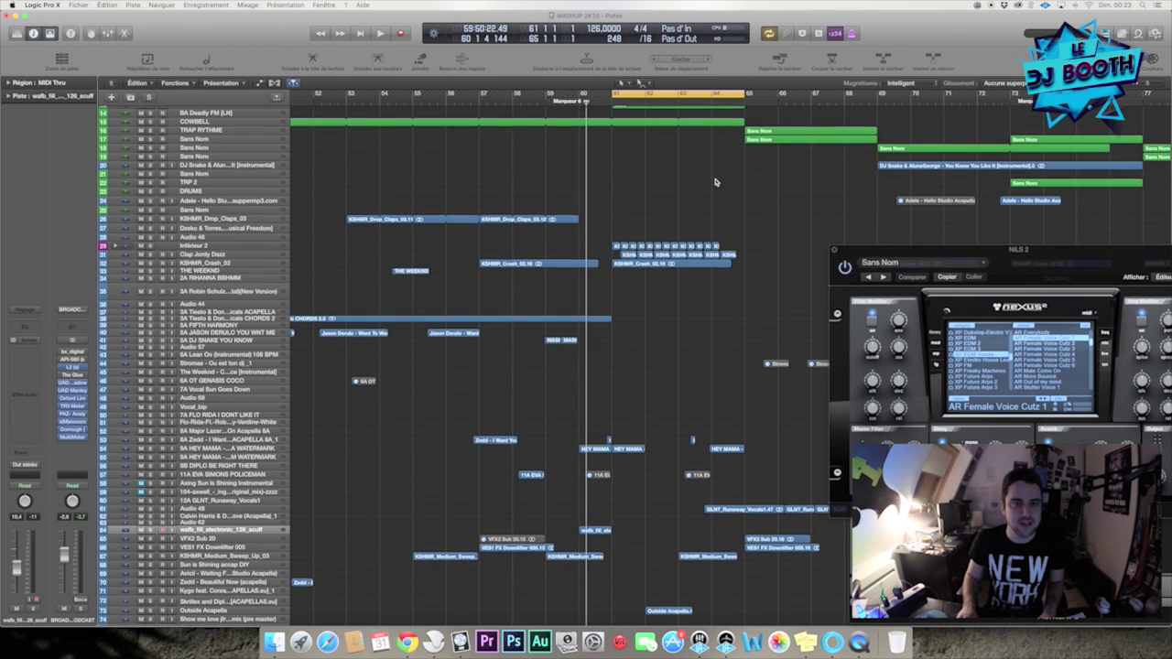
pyautogui.click(221, 211)
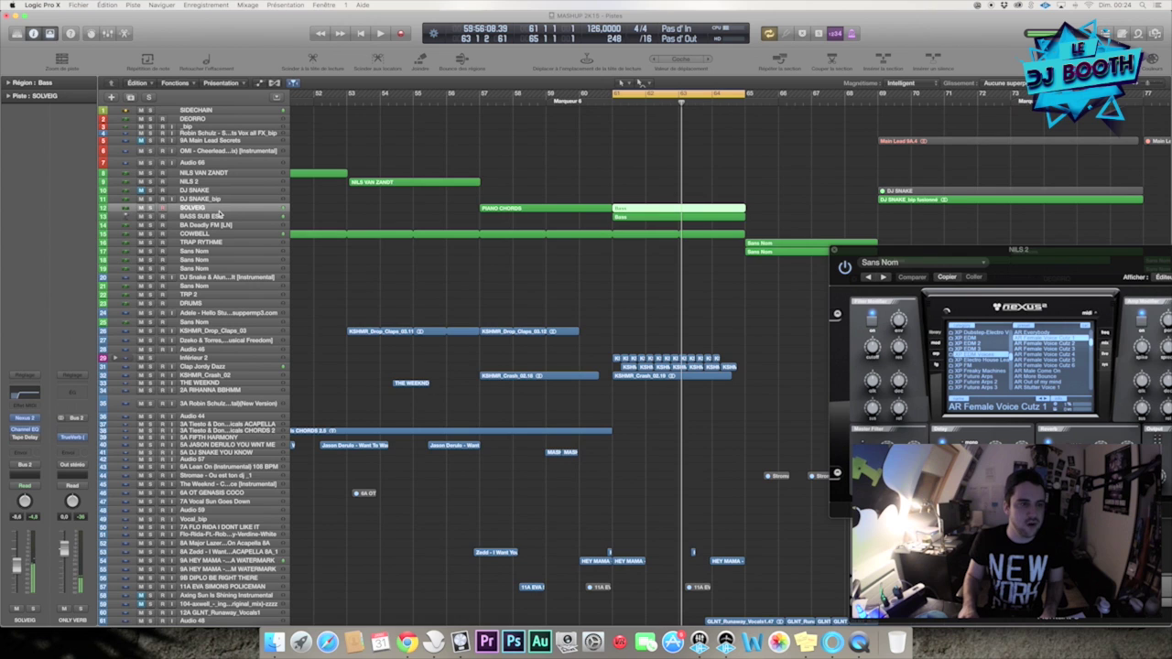
pyautogui.click(149, 209)
pyautogui.press('space')
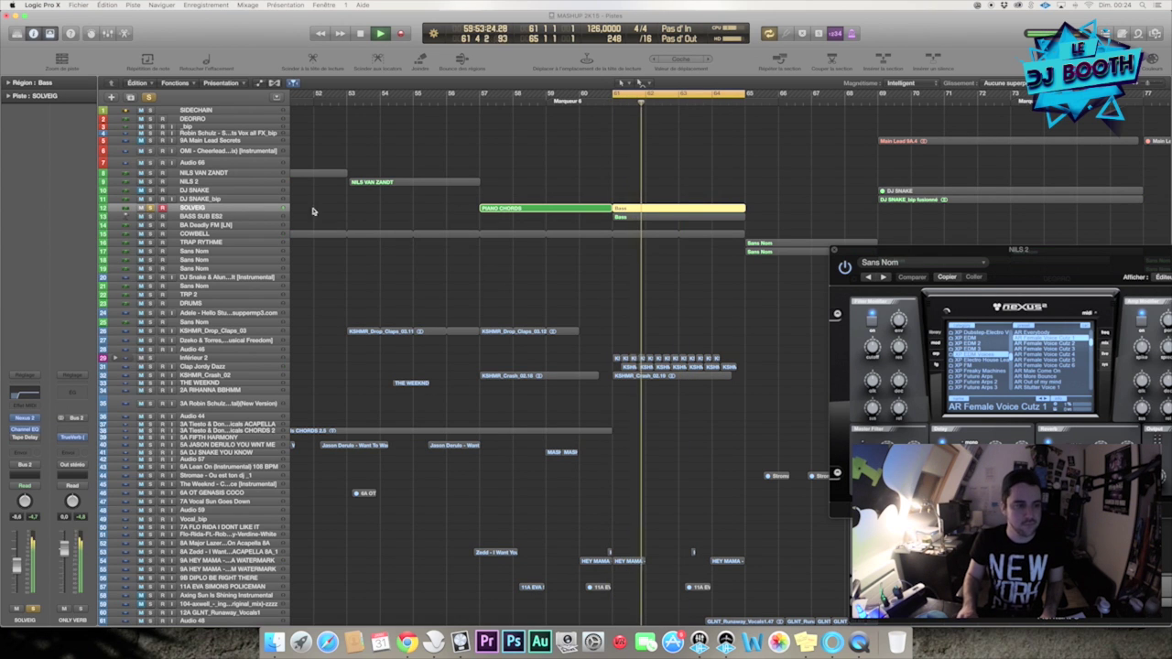
pyautogui.press('space')
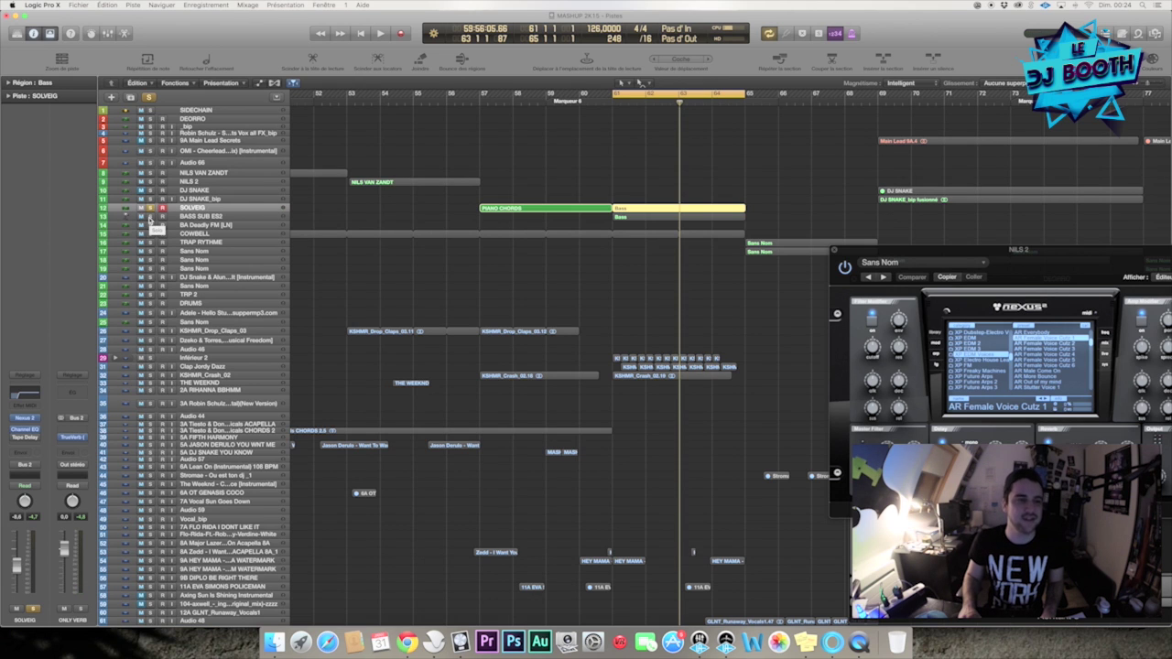
# Step: Add the BASS SUB ES2, COWBELL, Inférieur 2 and Clap Jordy Dazz tracks to the solo while playing bars 61 to 65
pyautogui.click(150, 216)
pyautogui.press('space')
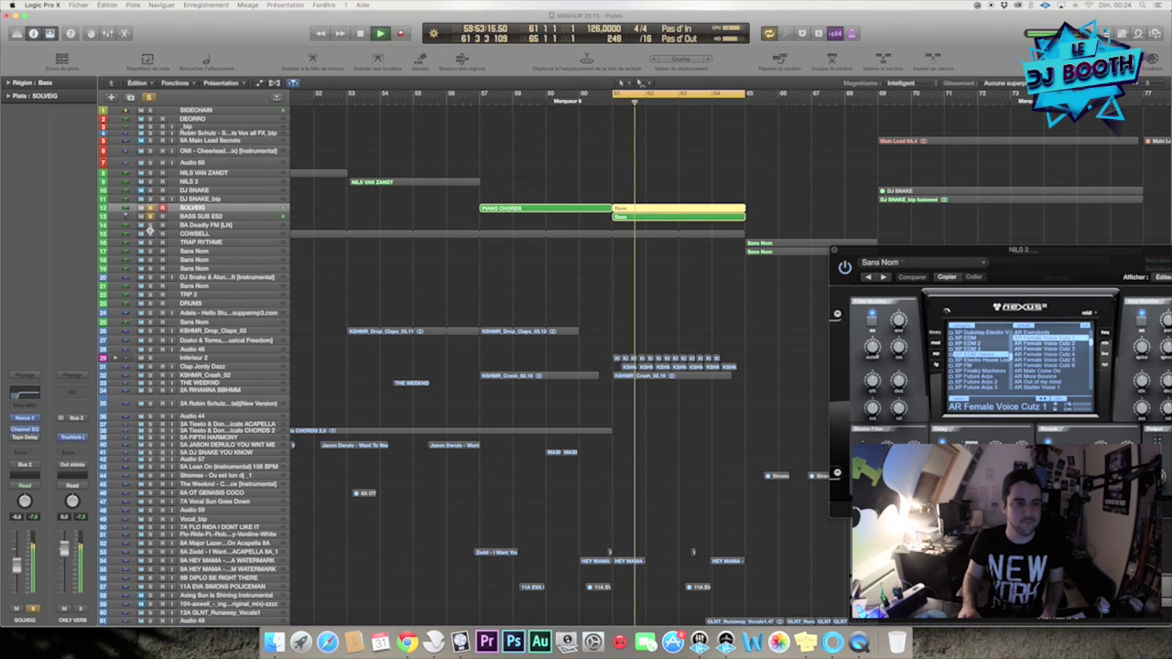
pyautogui.click(150, 235)
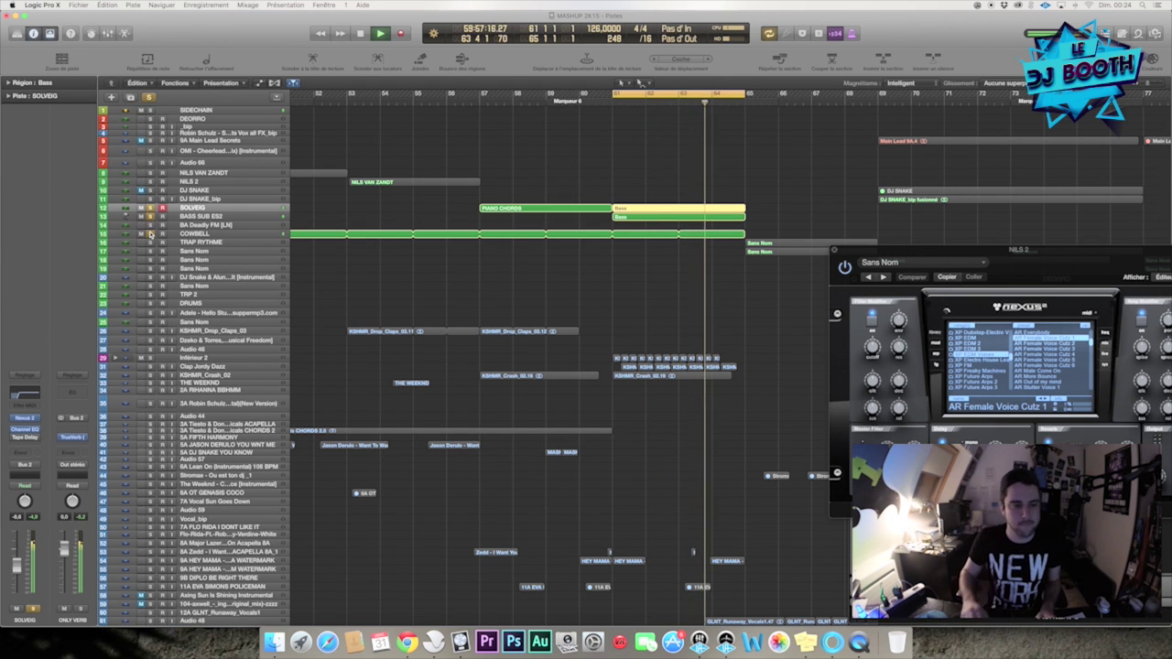
pyautogui.click(150, 358)
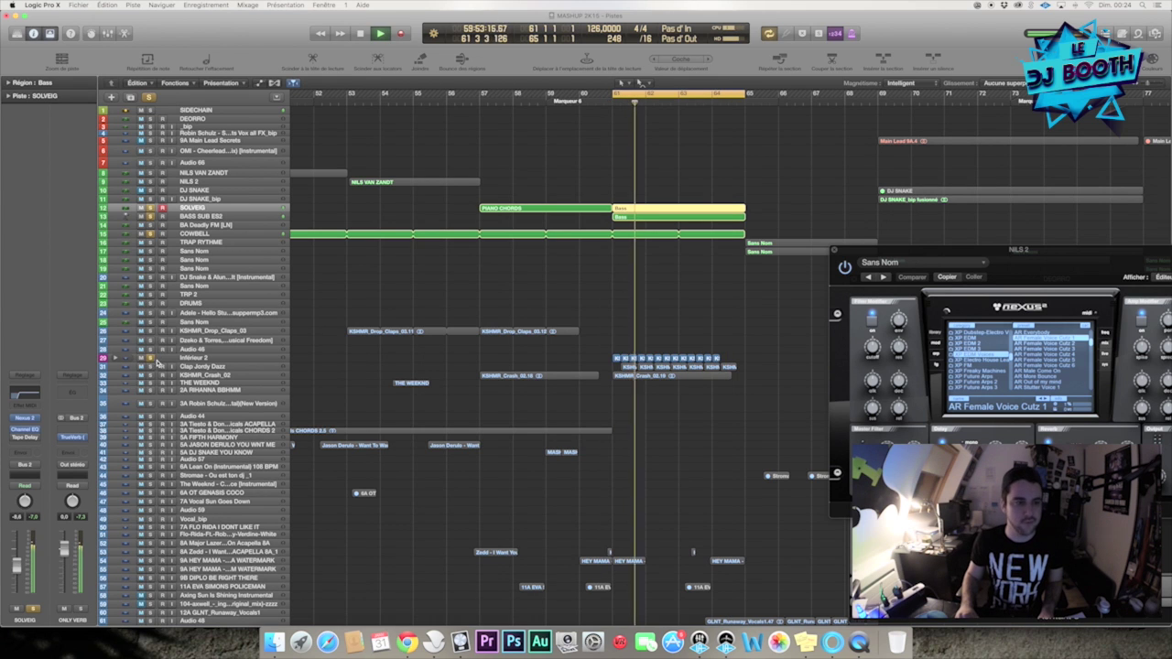
pyautogui.press('space')
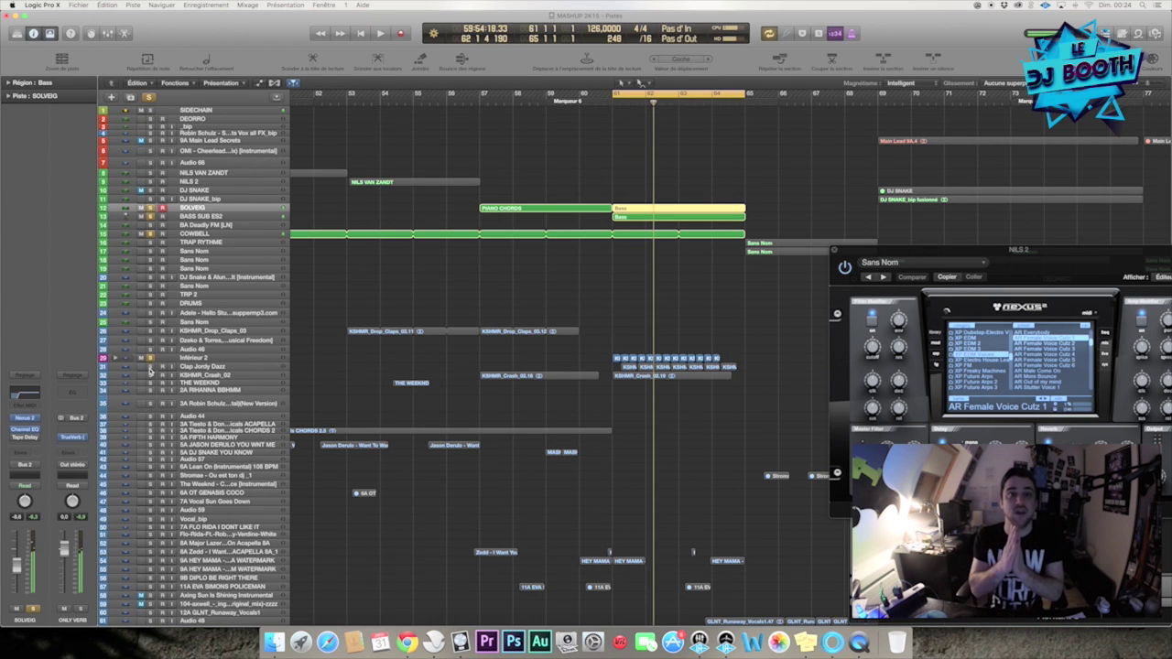
pyautogui.press('space')
pyautogui.click(150, 367)
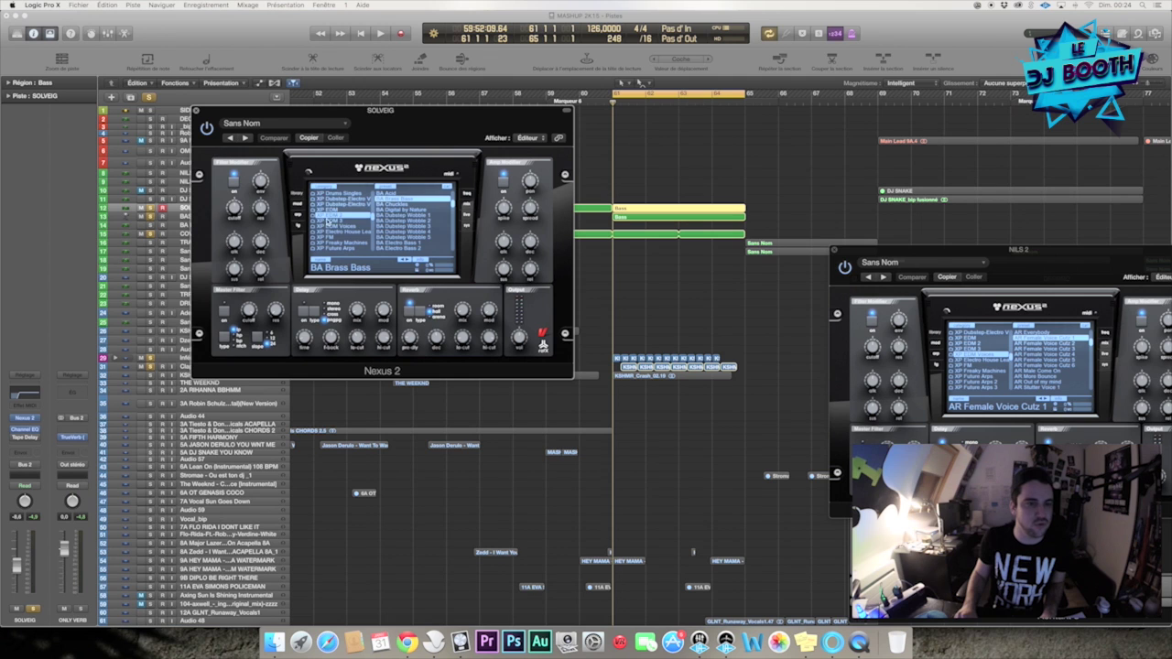
# Step: Close SOLVEIG's Nexus 2 synth, examine the ES2 synth of the BASS SUB ES2 track including its extended parameters, and close it
pyautogui.click(195, 111)
pyautogui.moveTo(126, 42); pyautogui.dragTo(391, 131)
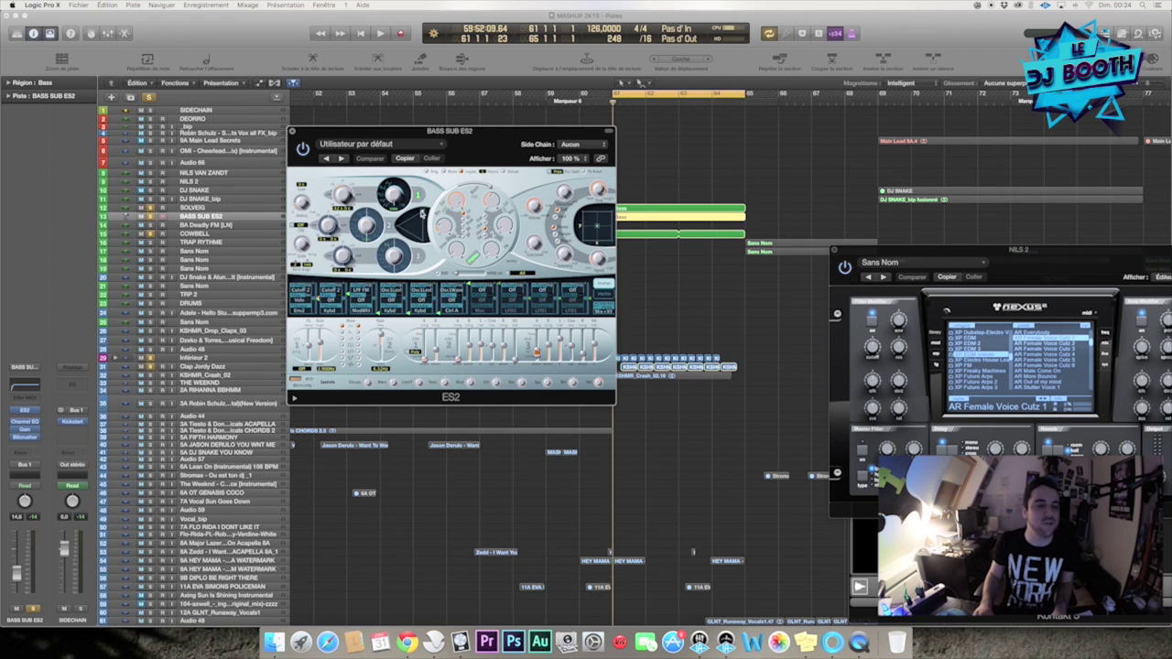
pyautogui.click(294, 398)
pyautogui.click(294, 399)
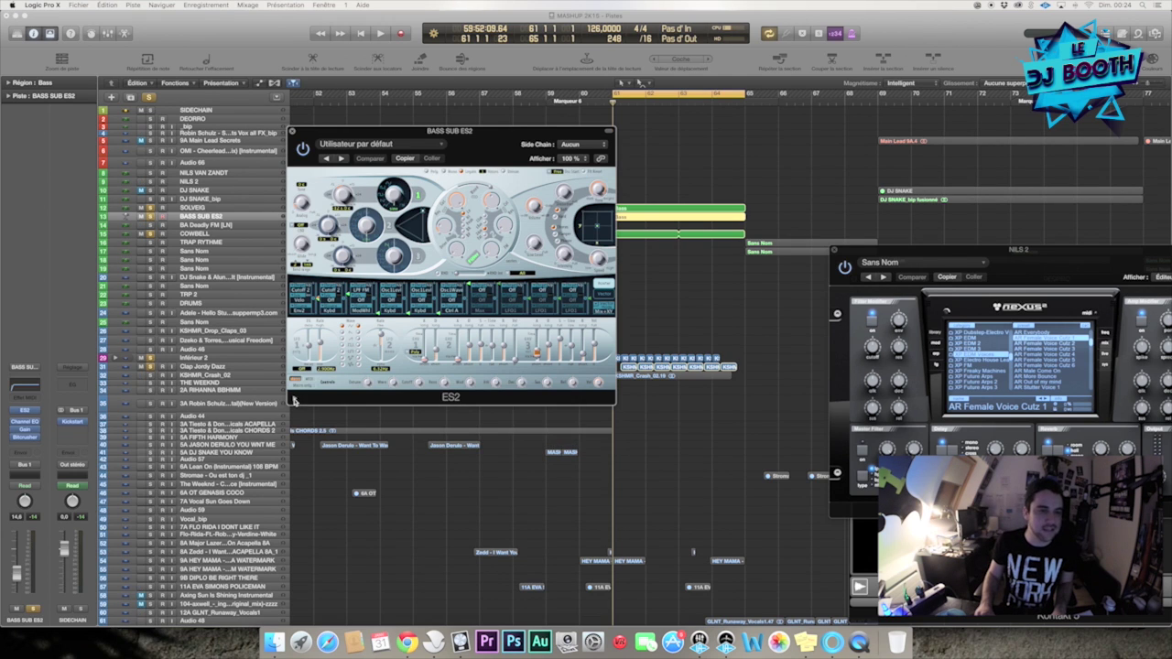
pyautogui.click(293, 133)
# Step: Clear all solos and play the full mix from just before bar 61 to bar 62
pyautogui.scroll(-2, 265, 192)
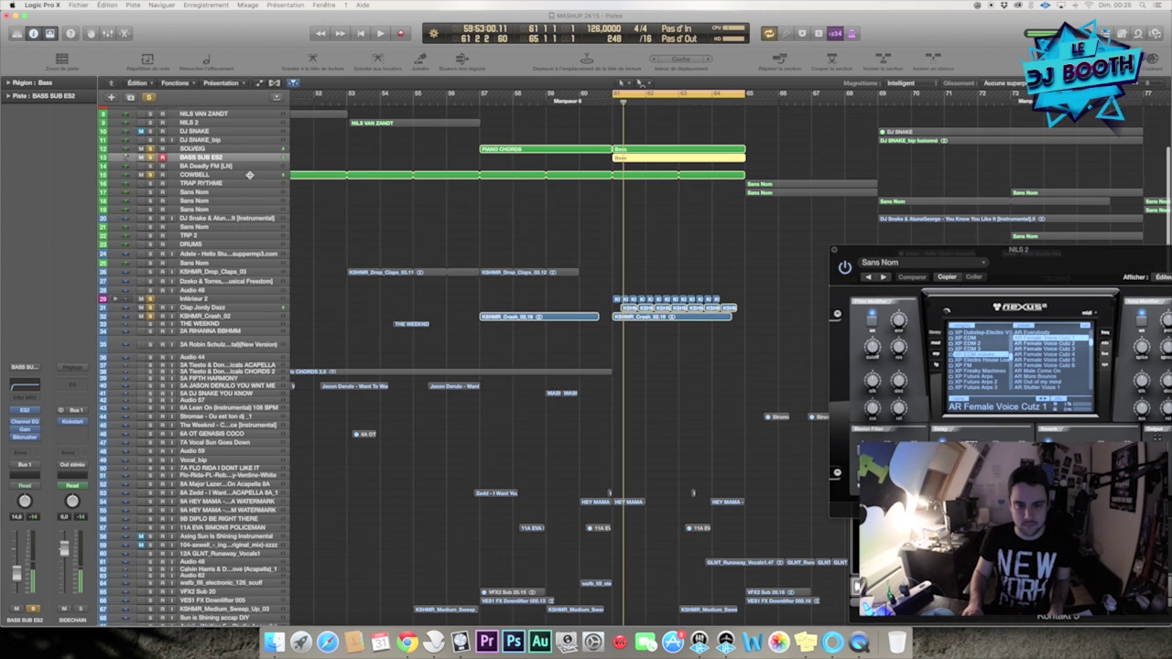
pyautogui.press('space')
pyautogui.scroll(-4, 151, 403)
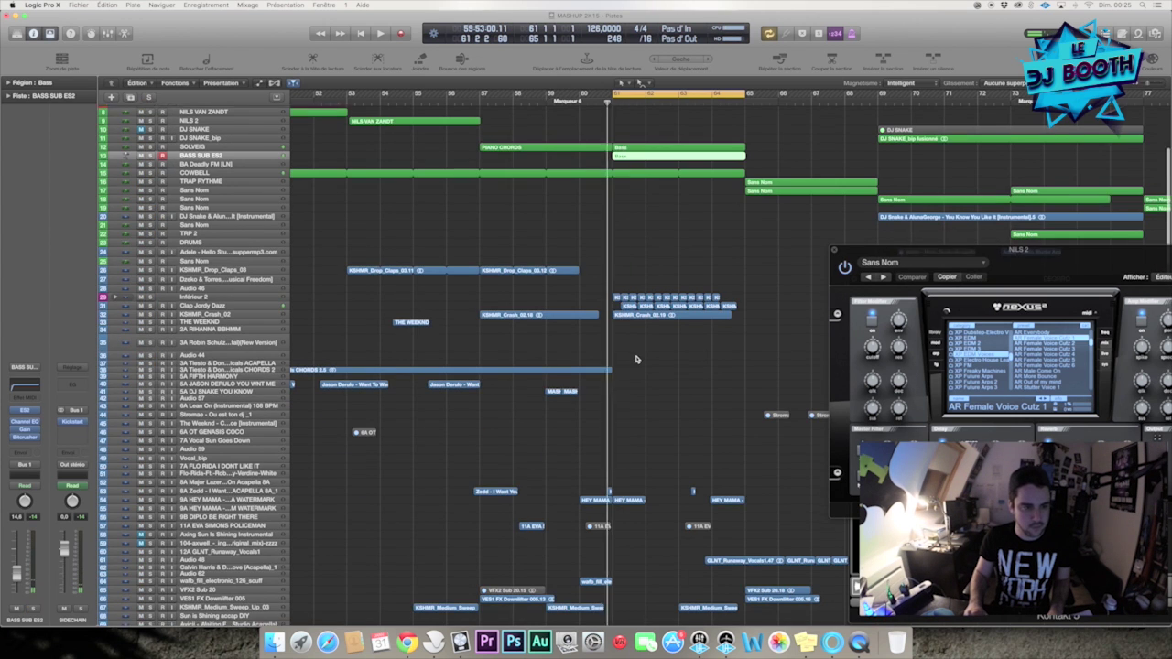
pyautogui.click(384, 602)
pyautogui.press('space')
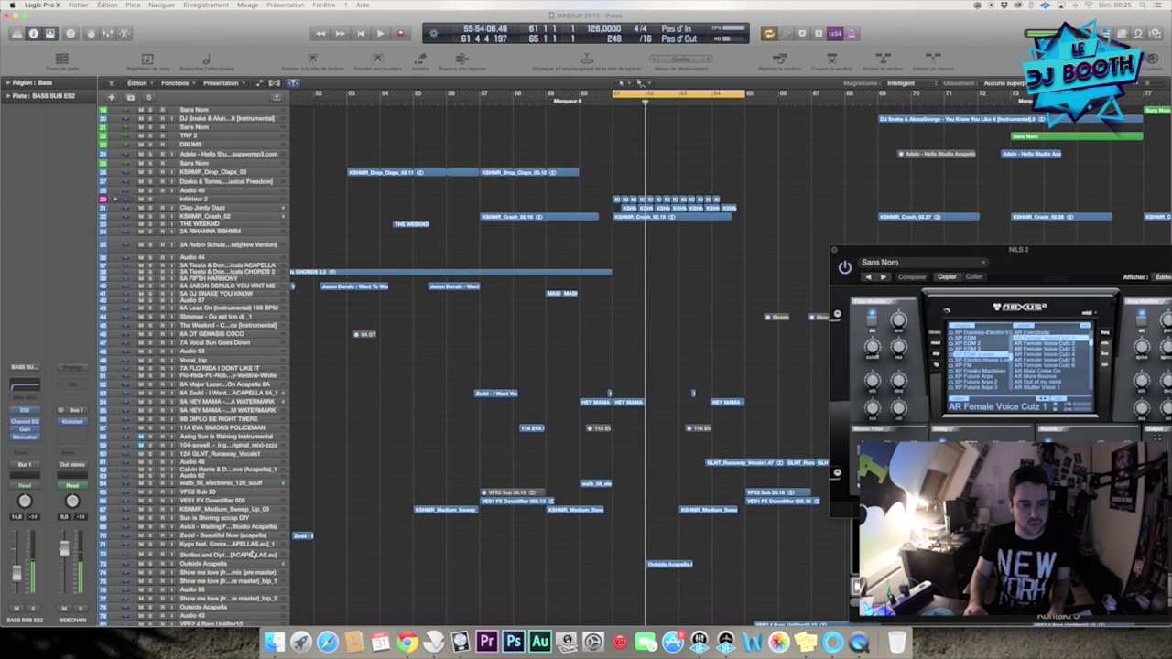
# Step: Select the Outside Acapella track, cycle bar 62 and play the track there soloed
pyautogui.click(254, 555)
pyautogui.click(253, 563)
pyautogui.moveTo(647, 91); pyautogui.dragTo(679, 92)
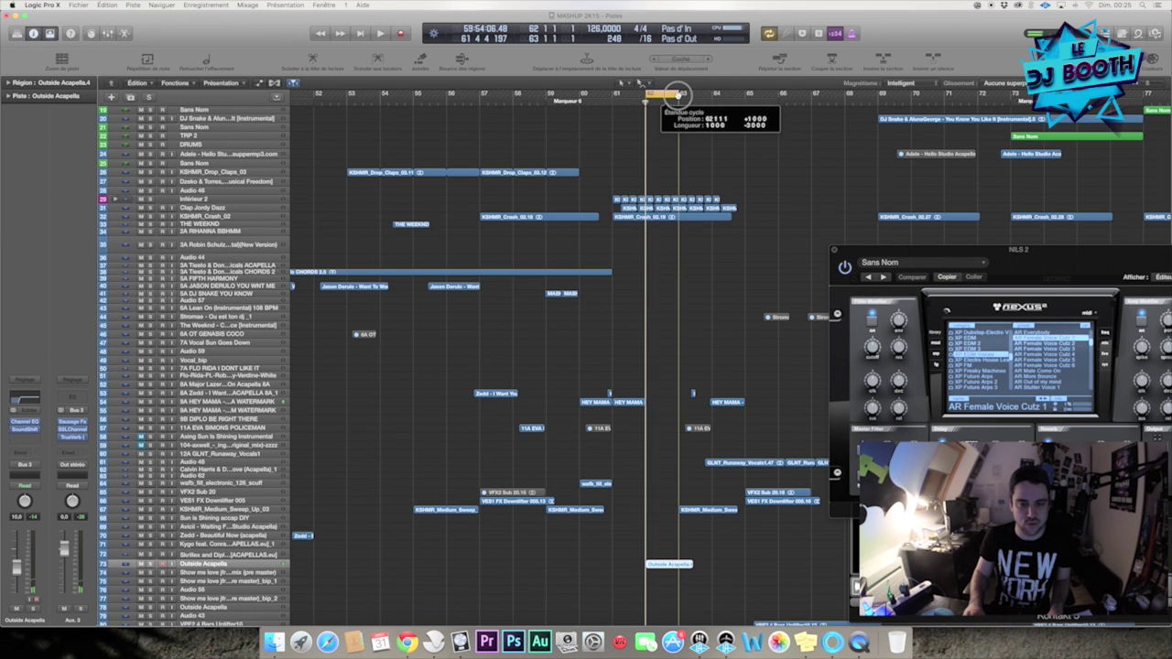
pyautogui.click(151, 565)
pyautogui.press('space')
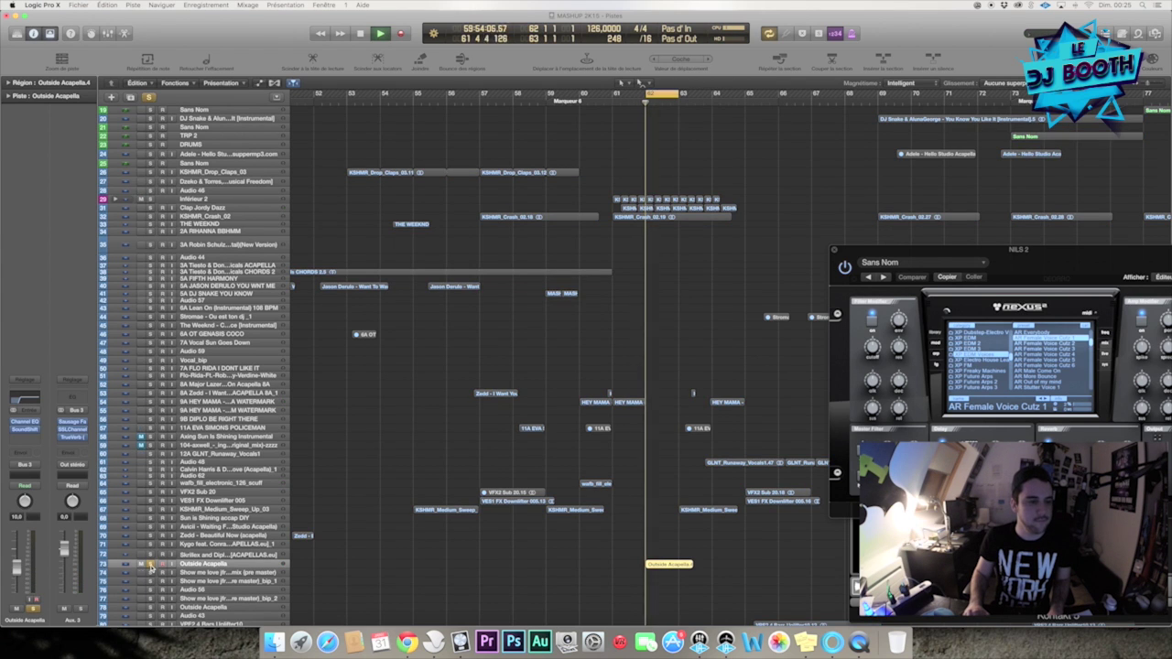
# Step: Open the Outside Acapella track's SoundShifter Pitch effect and play the region zoomed in to its Flex Pitch notes
pyautogui.click(27, 431)
pyautogui.press('z')
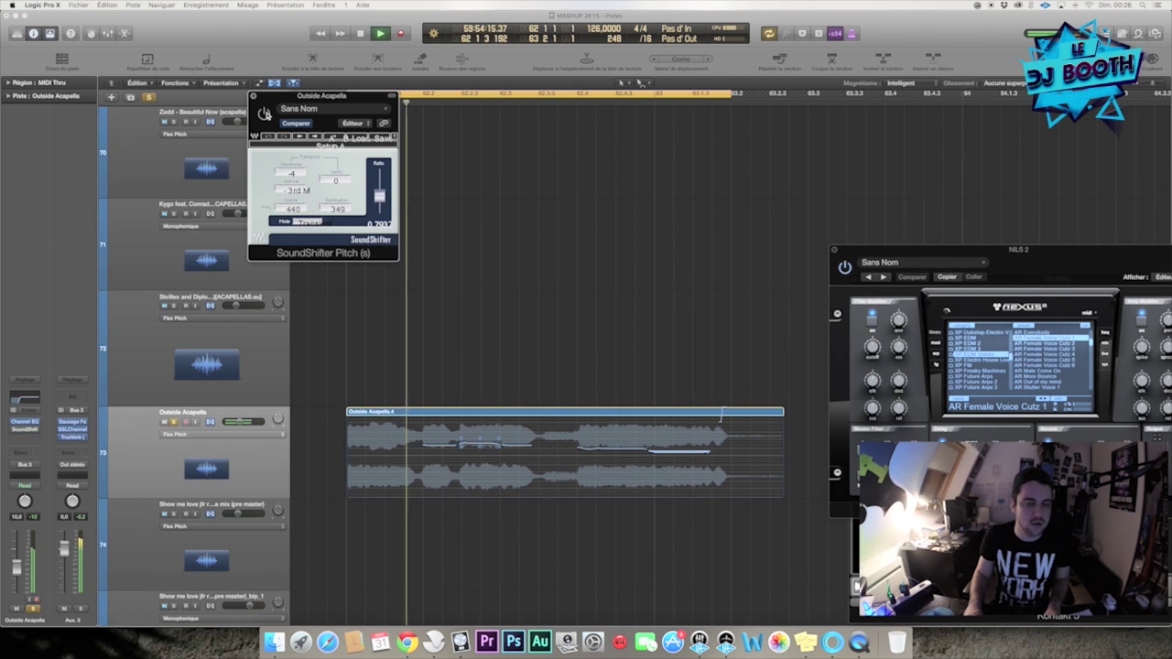
pyautogui.press('space')
pyautogui.press('space')
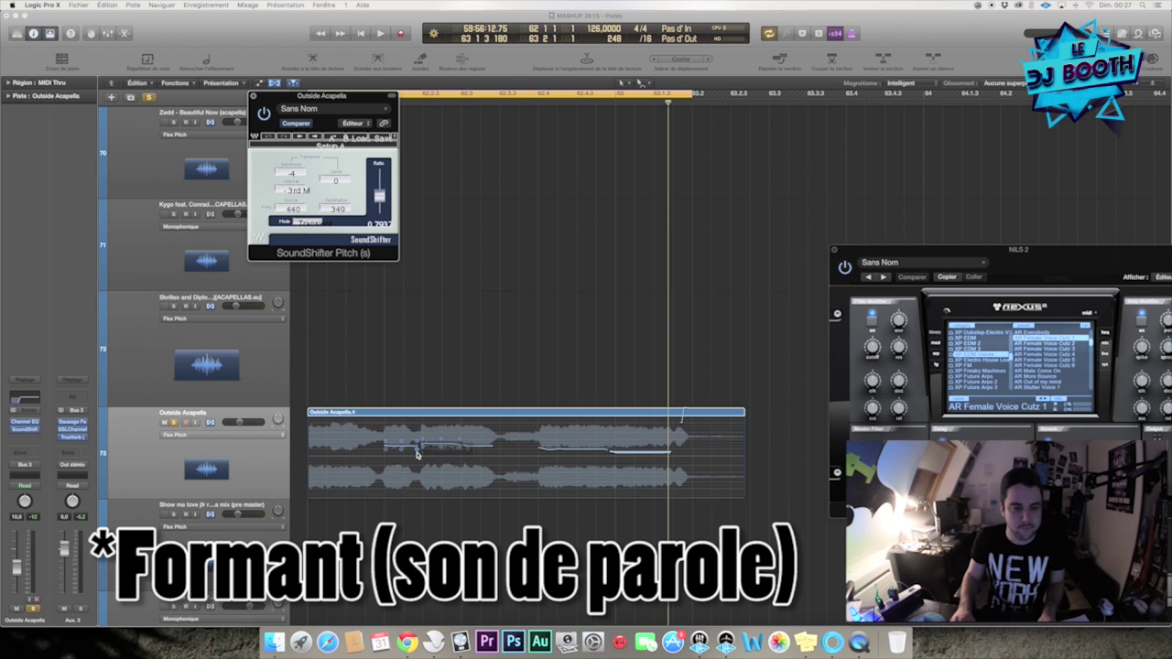
# Step: Play the cycle and raise the formant shift of the notes in the first half of the Outside Acapella region, reaching about 456
pyautogui.press('space')
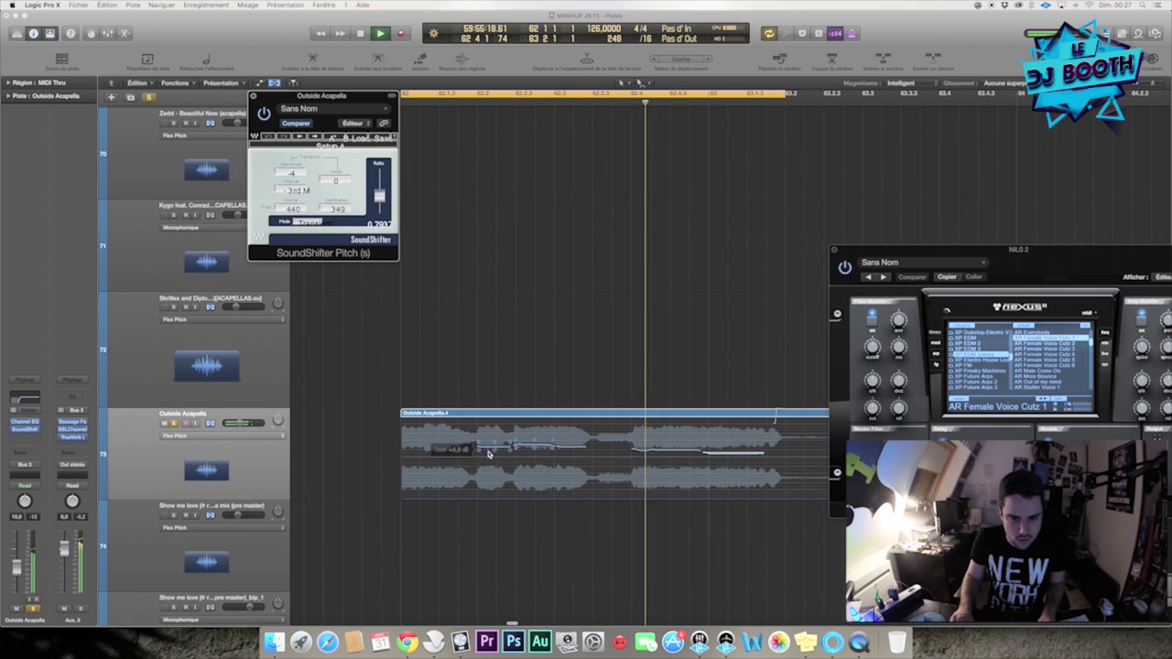
pyautogui.moveTo(485, 443); pyautogui.dragTo(487, 350)
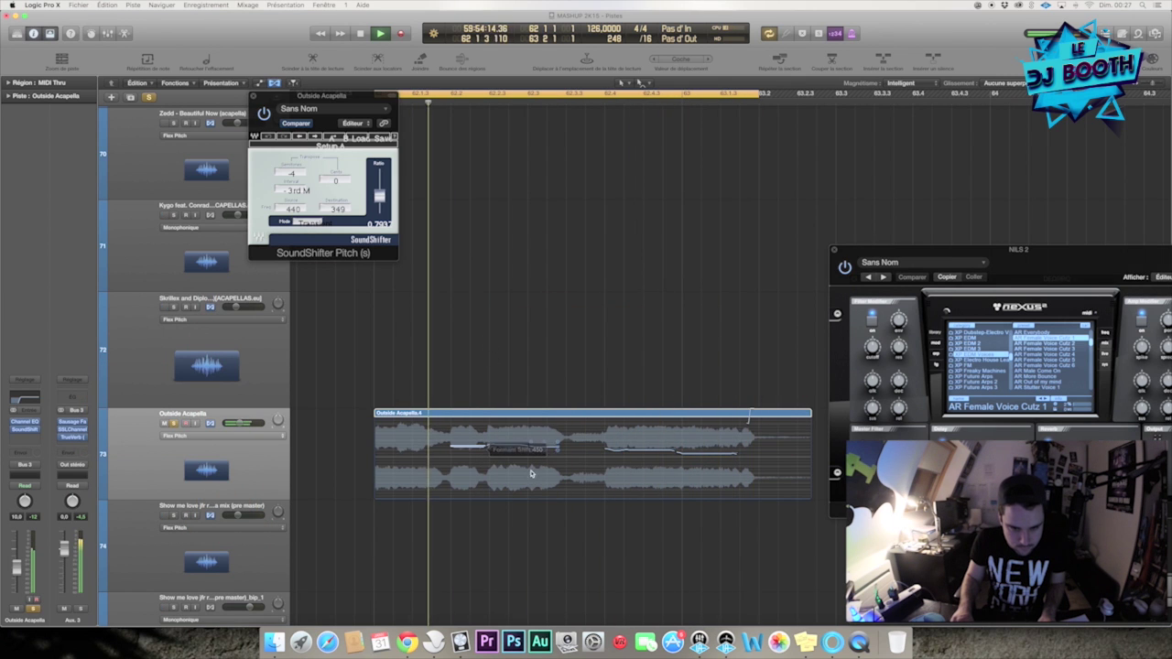
pyautogui.moveTo(557, 449); pyautogui.dragTo(557, 357)
pyautogui.moveTo(525, 447); pyautogui.dragTo(537, 339)
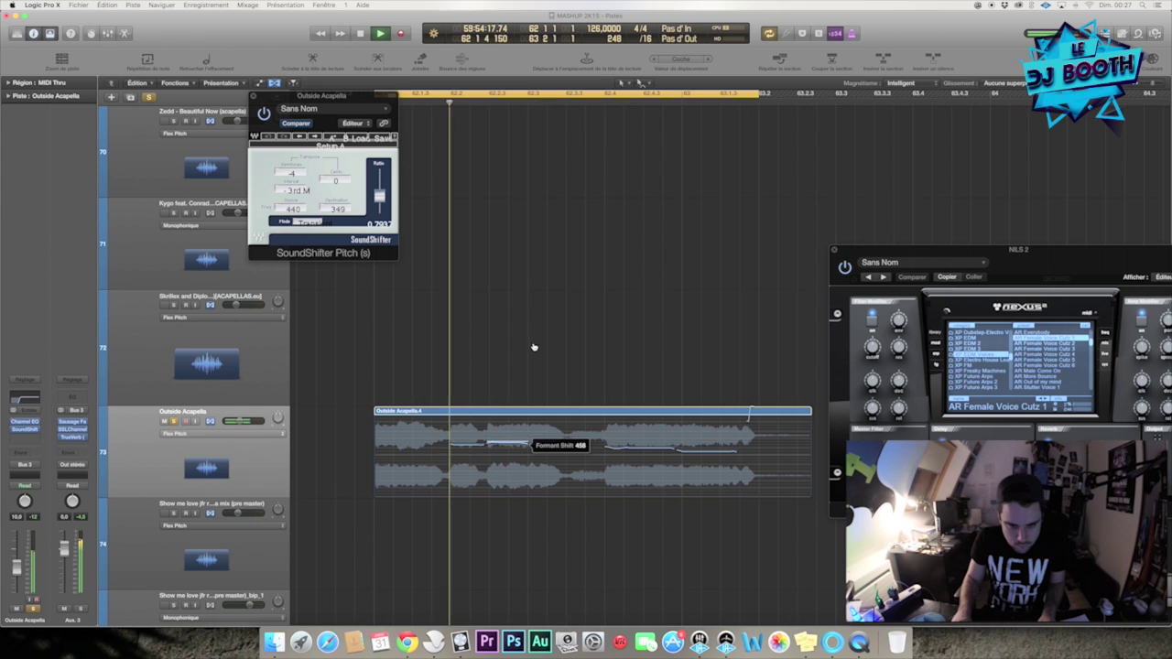
# Step: Raise the formant shift of the notes in the second half of the Outside Acapella region while it plays
pyautogui.click(672, 452)
pyautogui.moveTo(672, 452); pyautogui.dragTo(676, 364)
pyautogui.click(675, 455)
pyautogui.moveTo(674, 452); pyautogui.dragTo(673, 435)
pyautogui.moveTo(737, 456); pyautogui.dragTo(741, 353)
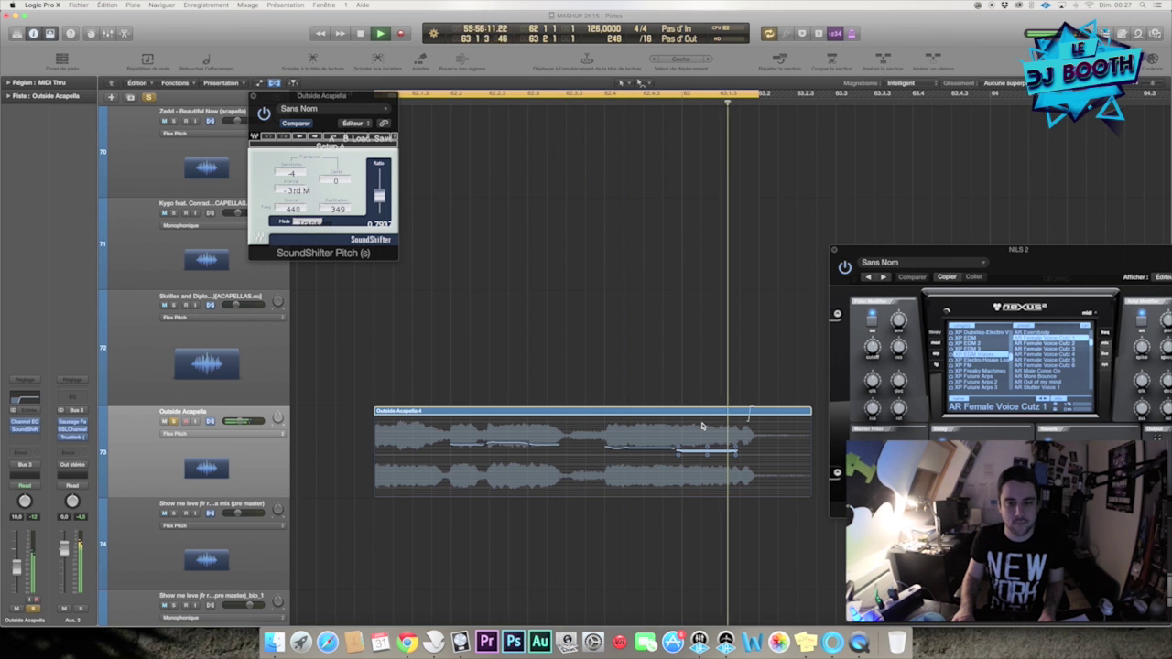
# Step: Move the solo from the 9A HEY MAMA acapella track to Audio 48, play from bar 64 and return to the full mix
pyautogui.scroll(-2, 595, 412)
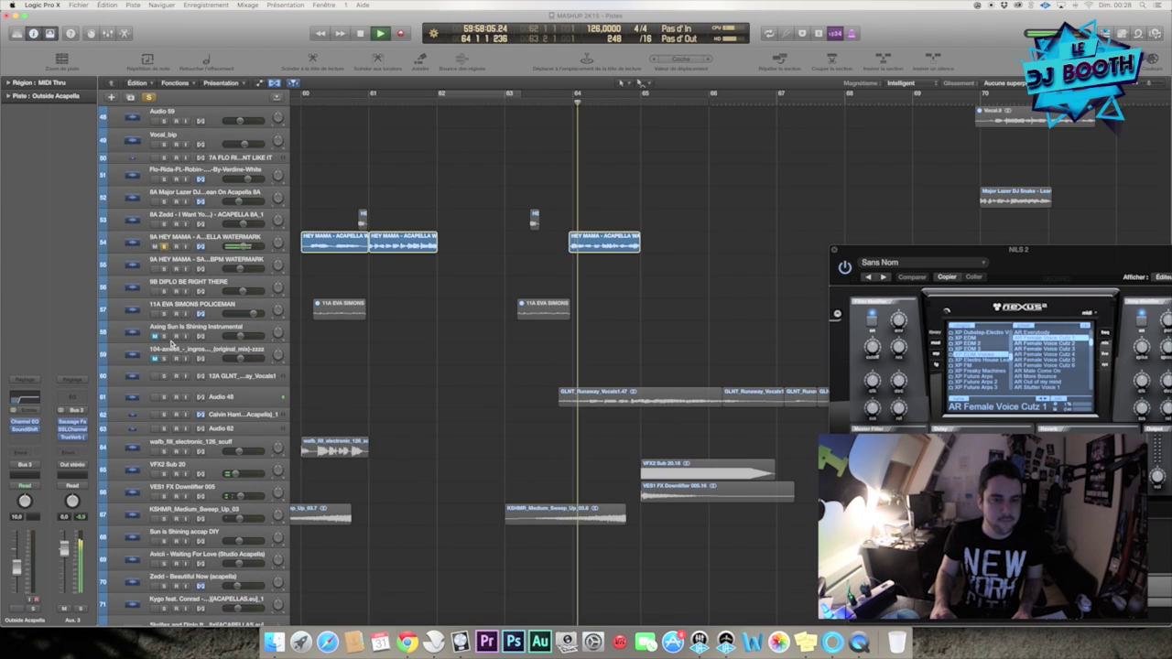
pyautogui.click(165, 397)
pyautogui.click(164, 247)
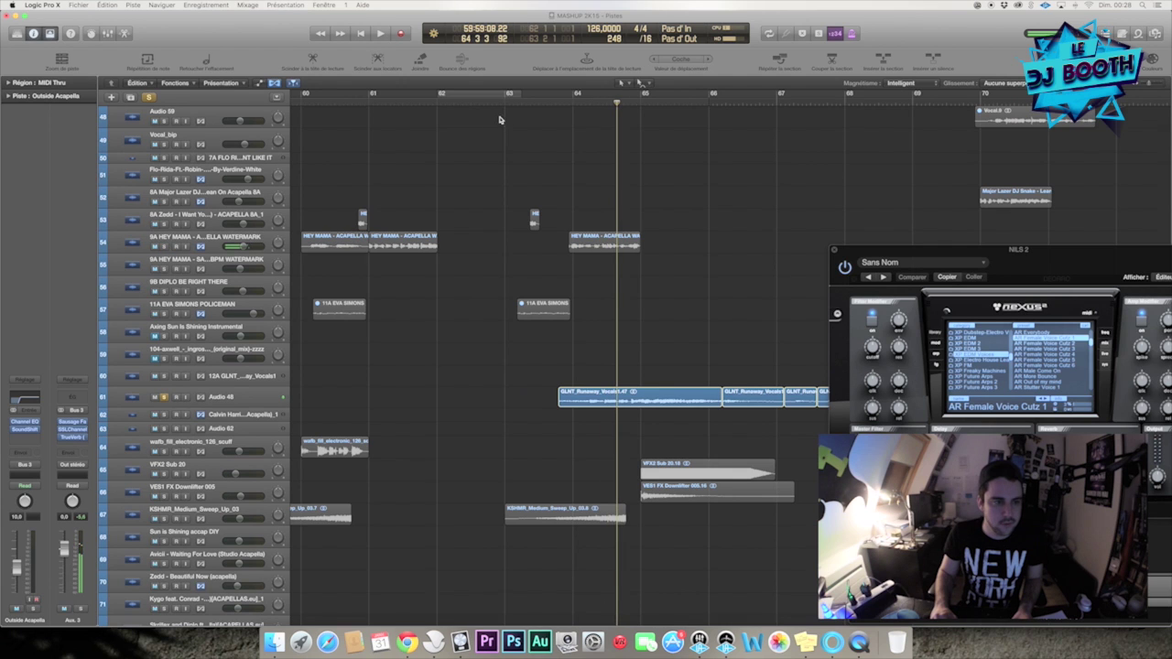
pyautogui.doubleClick(586, 99)
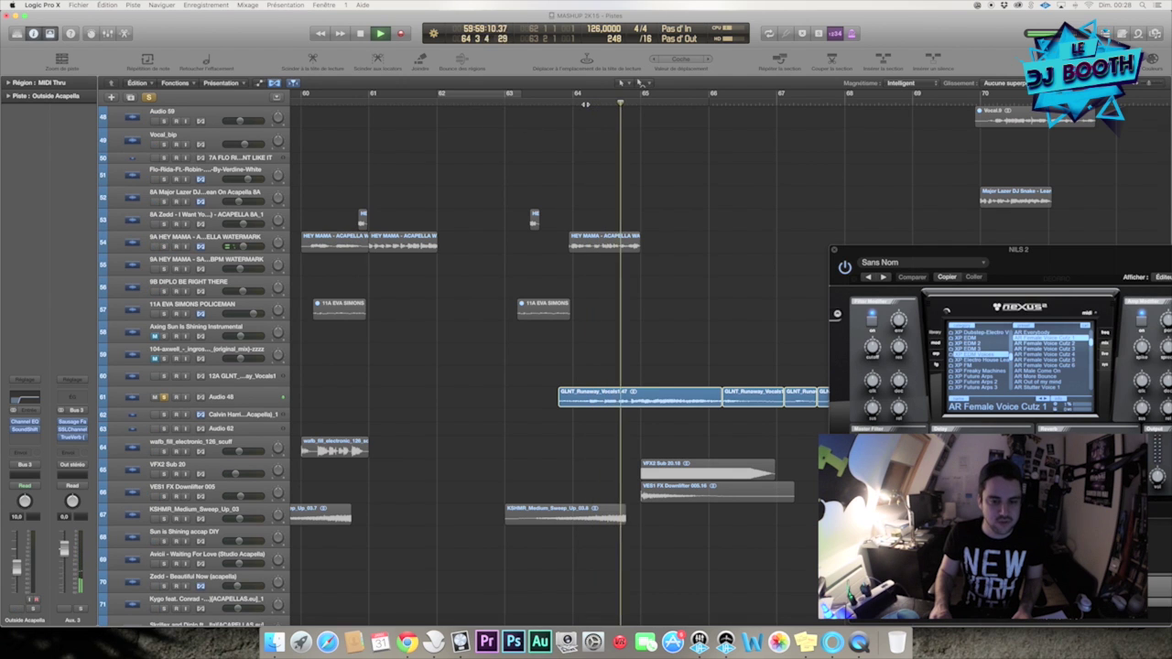
pyautogui.click(164, 397)
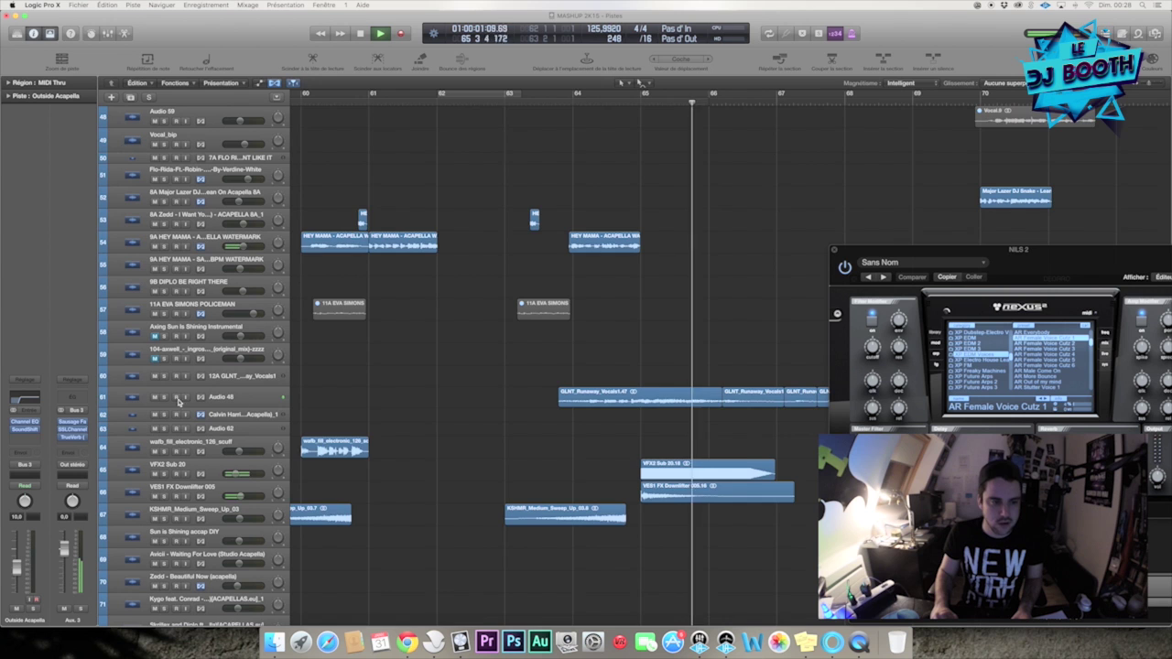
# Step: Play the TRAP RYTHME track soloed over the cycle from bar 65 to bar 69
pyautogui.hscroll(2, 503, 388)
pyautogui.scroll(10, 503, 389)
pyautogui.hscroll(2, 504, 389)
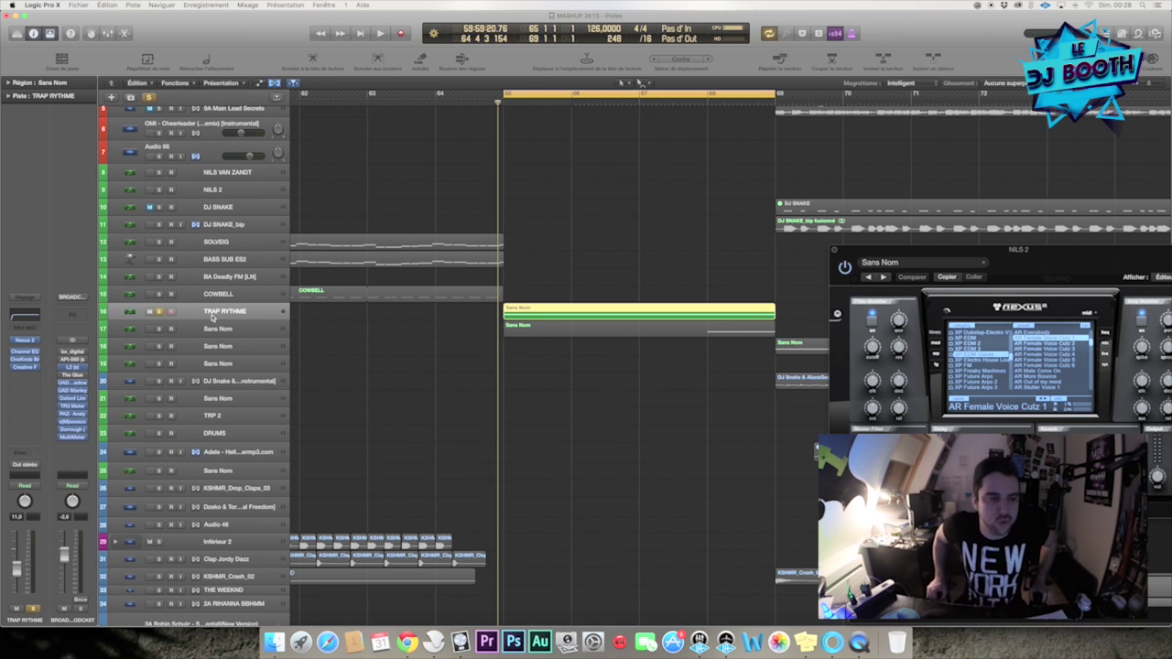
pyautogui.press('space')
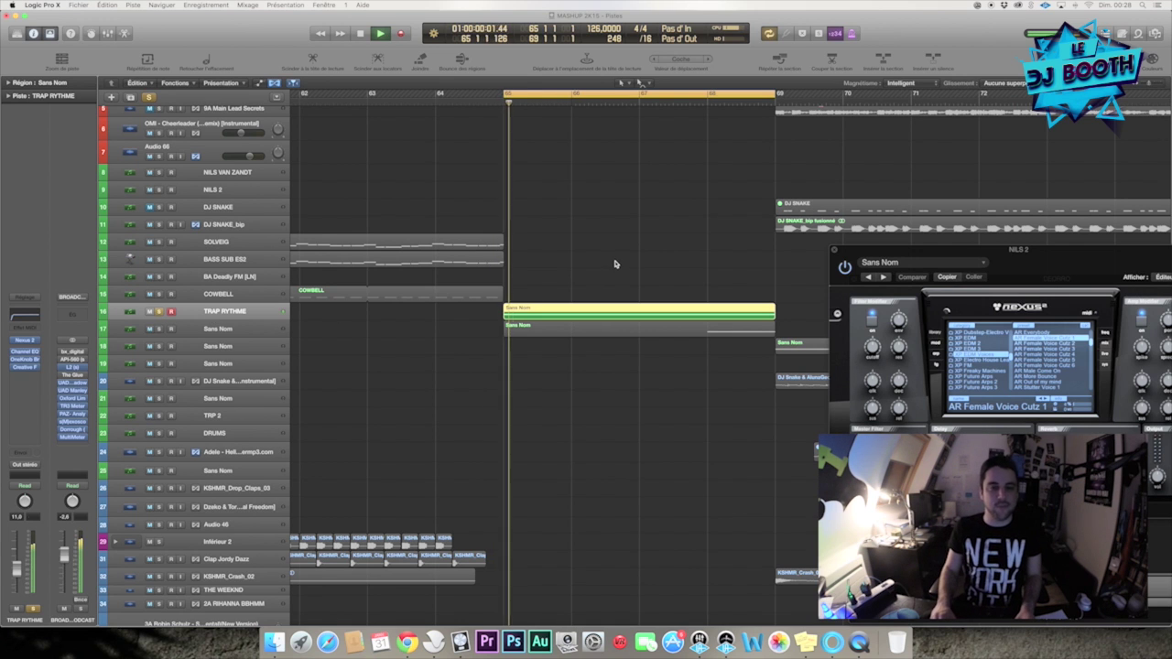
pyautogui.scroll(-5, 545, 301)
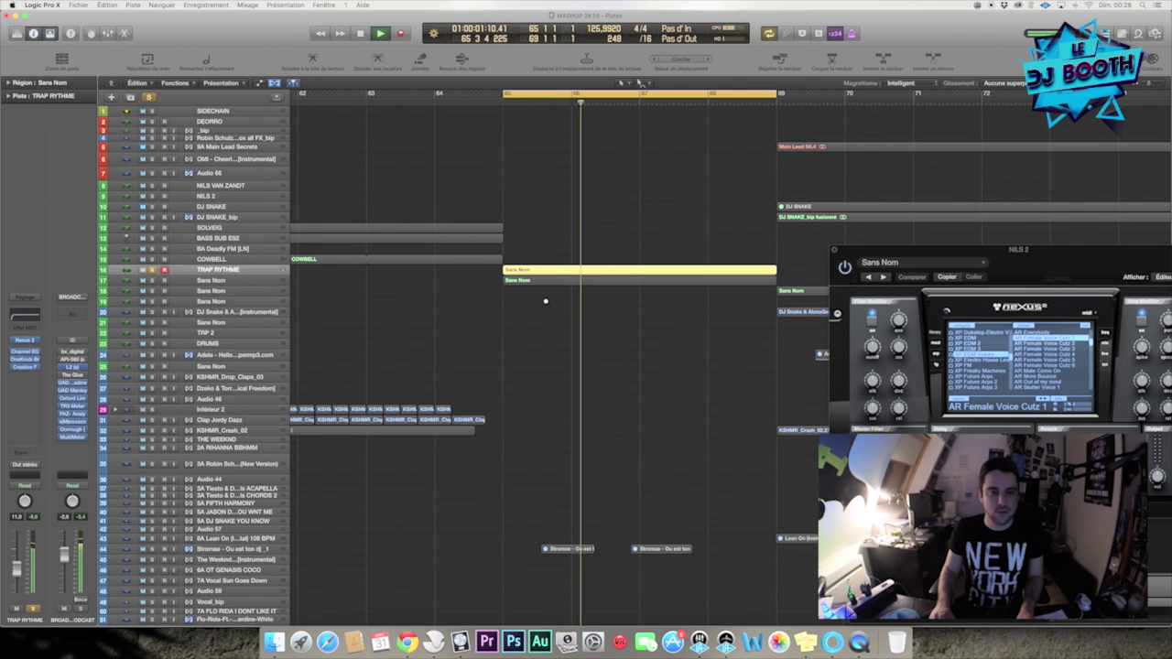
pyautogui.press('space')
# Step: Show the global tracks with the tempo curve above the arrangement
pyautogui.click(278, 97)
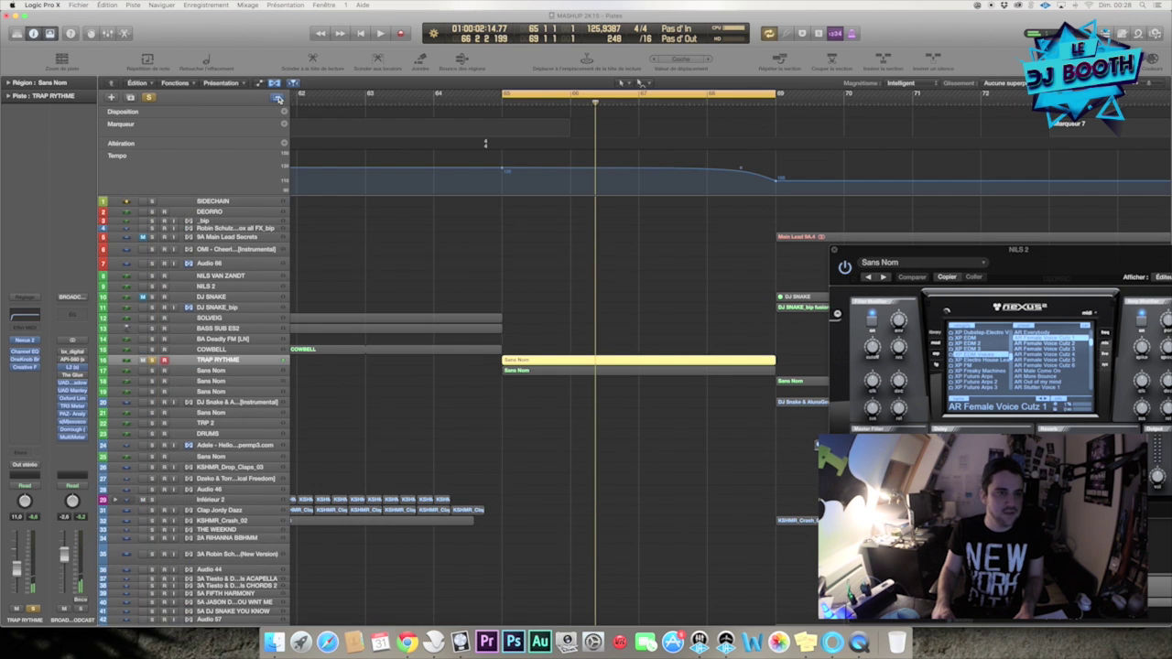
pyautogui.click(279, 97)
pyautogui.click(278, 97)
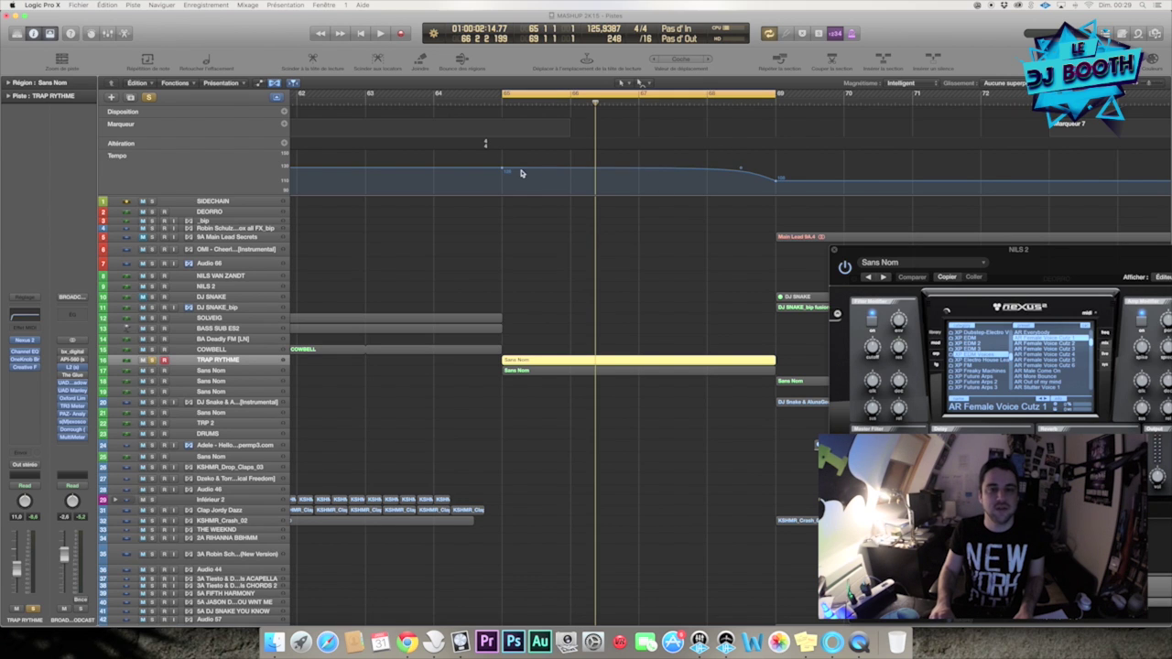
# Step: Play the cycle with track 17 briefly soloed together with TRAP RYTHME
pyautogui.press('space')
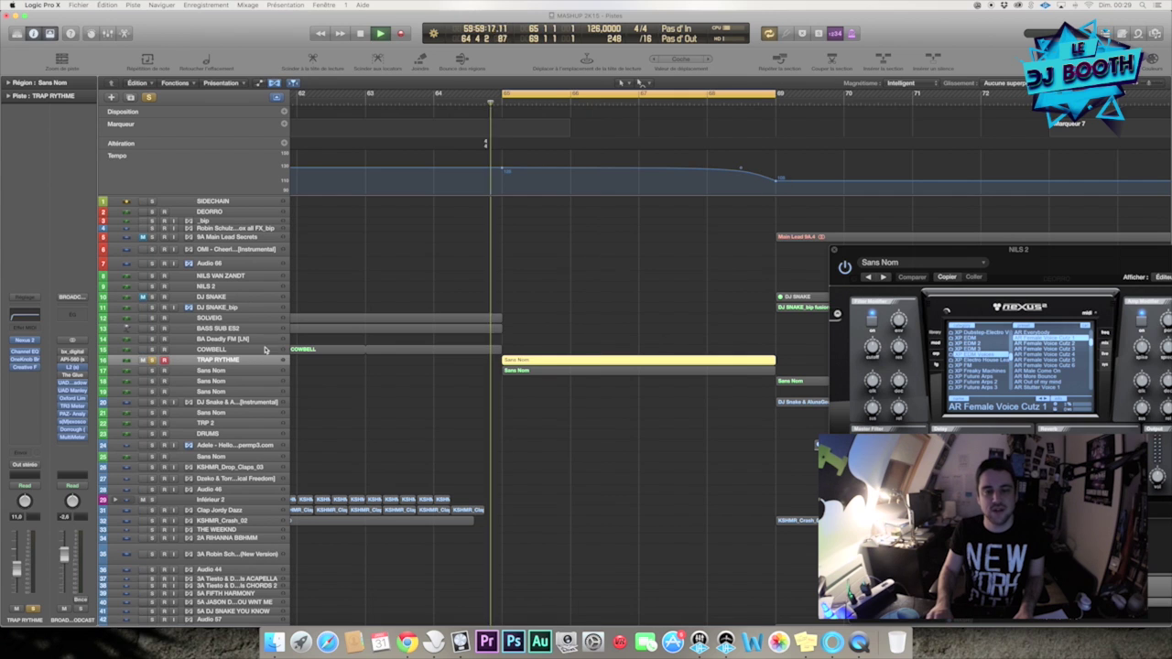
pyautogui.click(153, 371)
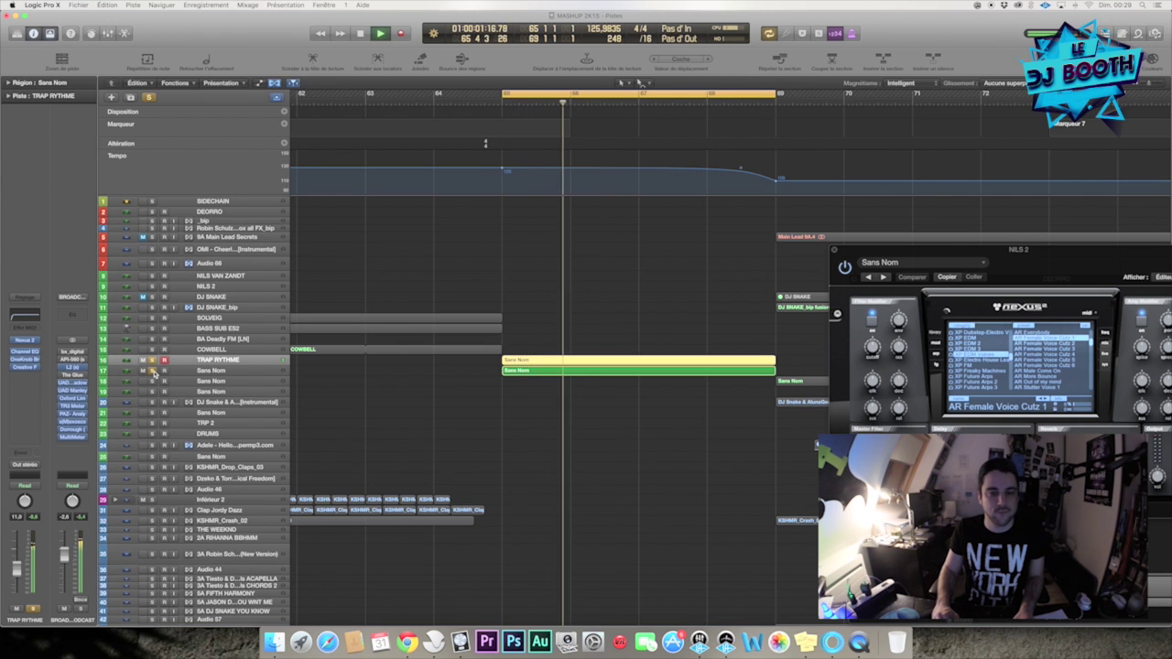
pyautogui.click(152, 371)
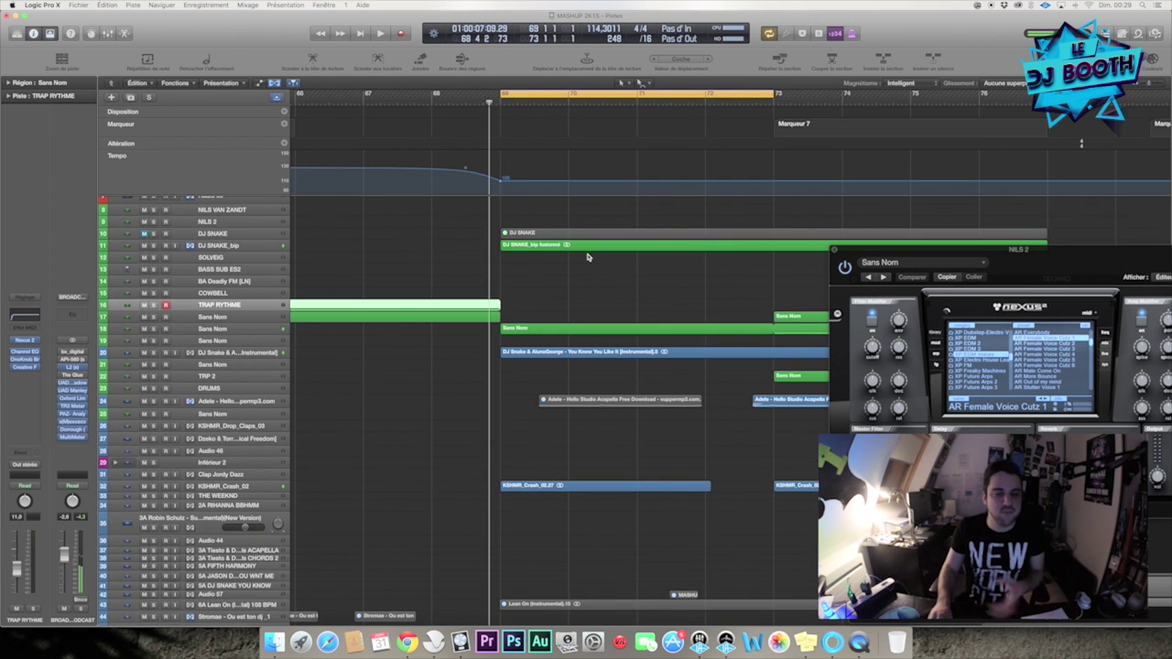
# Step: Select the DJ SNAKE_bip track and play it soloed over the cycle from bar 69 to bar 73
pyautogui.click(242, 248)
pyautogui.click(153, 246)
pyautogui.press('space')
pyautogui.press('super+Down')
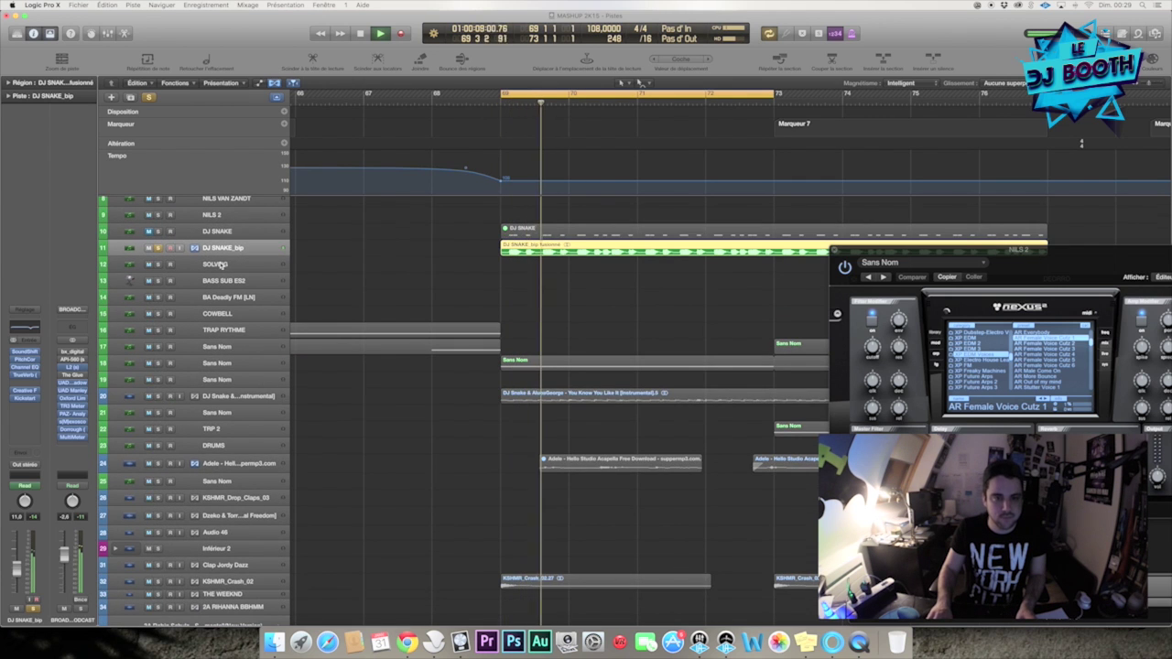
pyautogui.press('space')
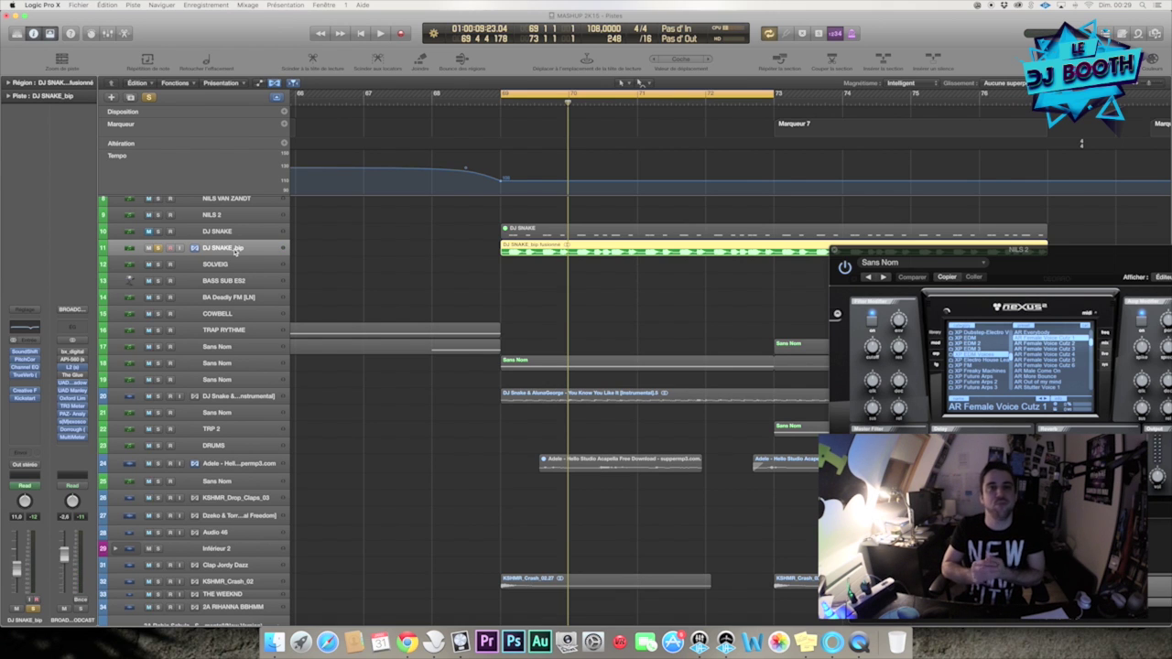
# Step: Select the DJ SNAKE track, end the solo of DJ SNAKE_bip and play the cycle with the full mix
pyautogui.click(188, 235)
pyautogui.click(158, 249)
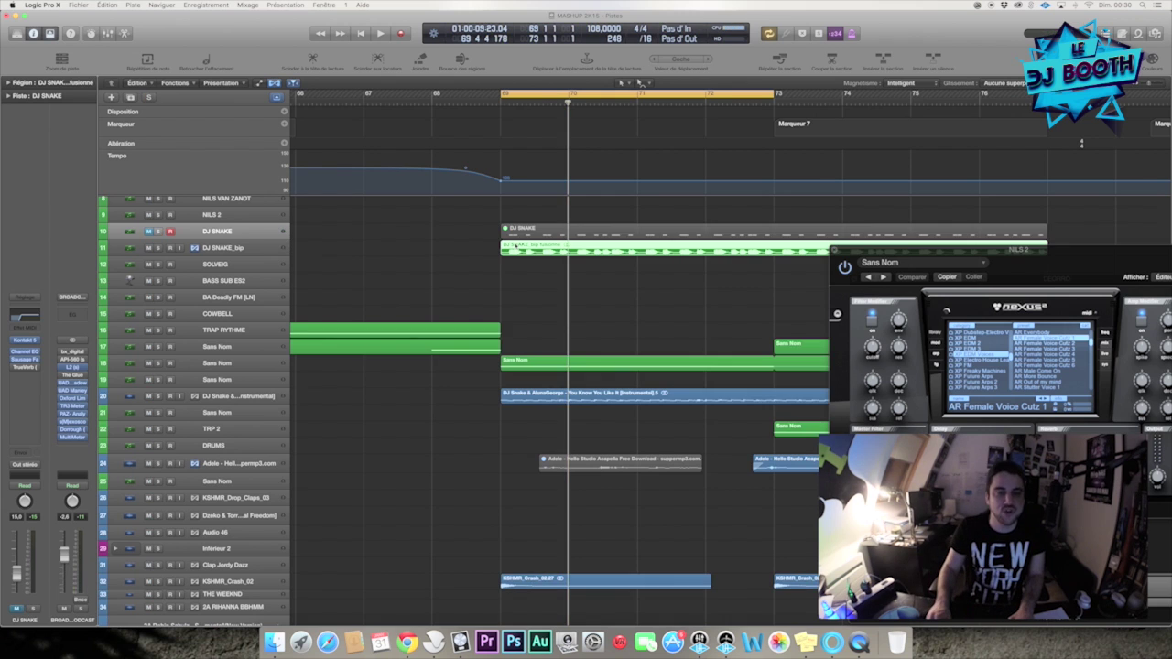
pyautogui.press('space')
pyautogui.scroll(-1, 532, 258)
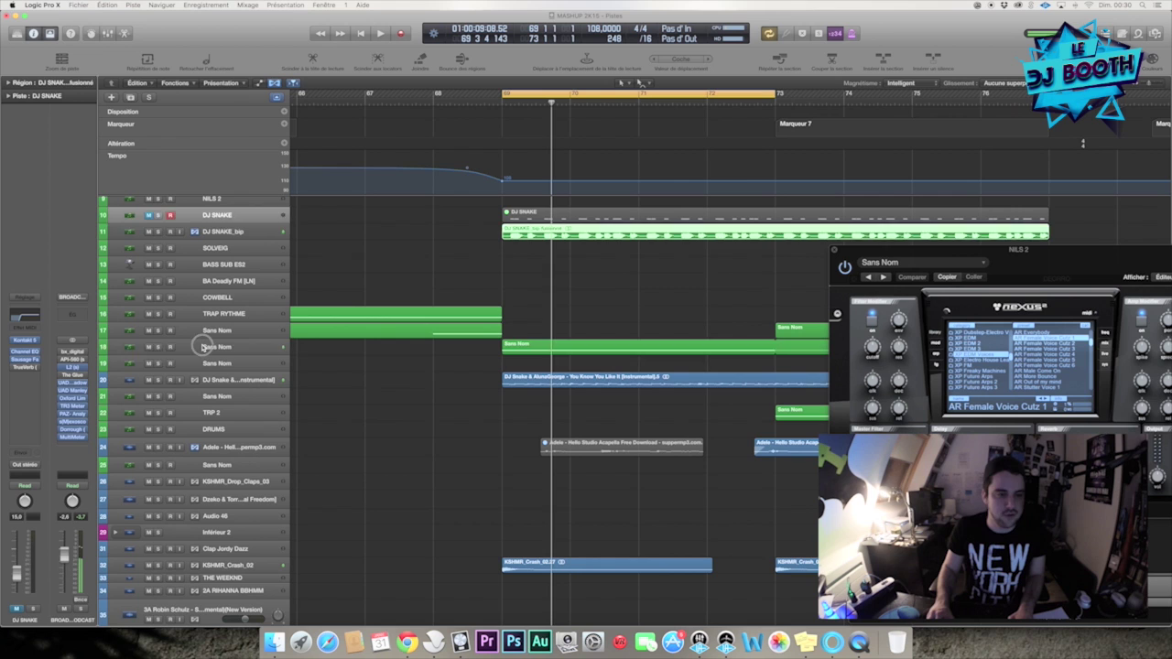
# Step: Select track 18 and play it soloed over the cycle from bar 69 to bar 73
pyautogui.click(204, 346)
pyautogui.click(160, 348)
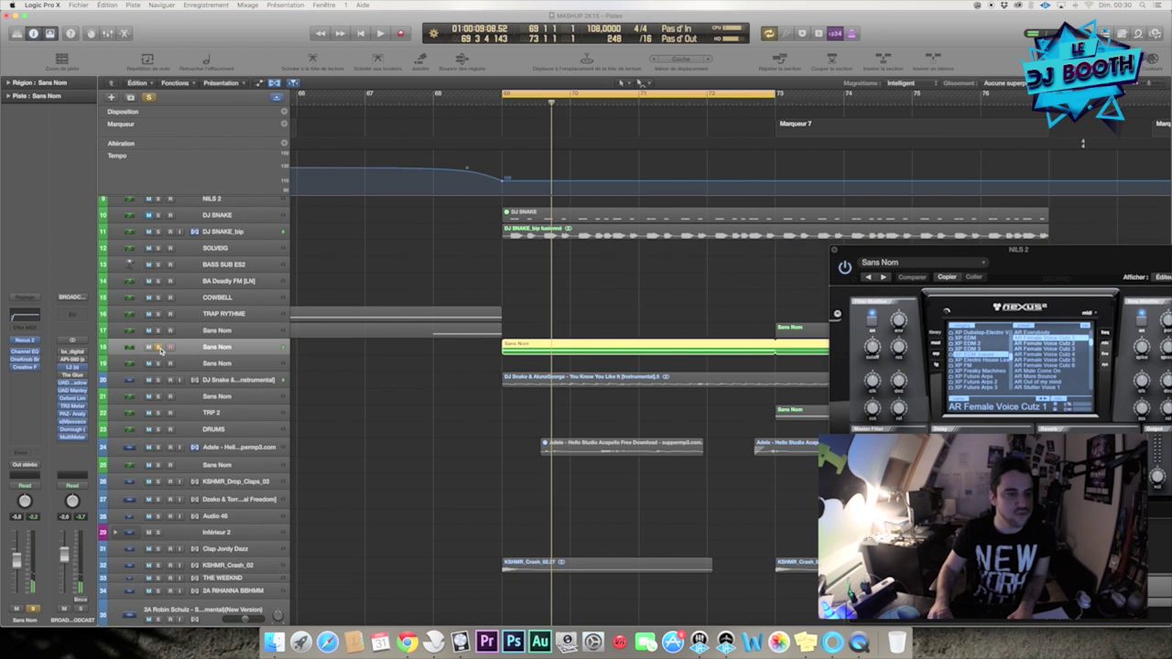
pyautogui.scroll(-2, 545, 337)
pyautogui.press('space')
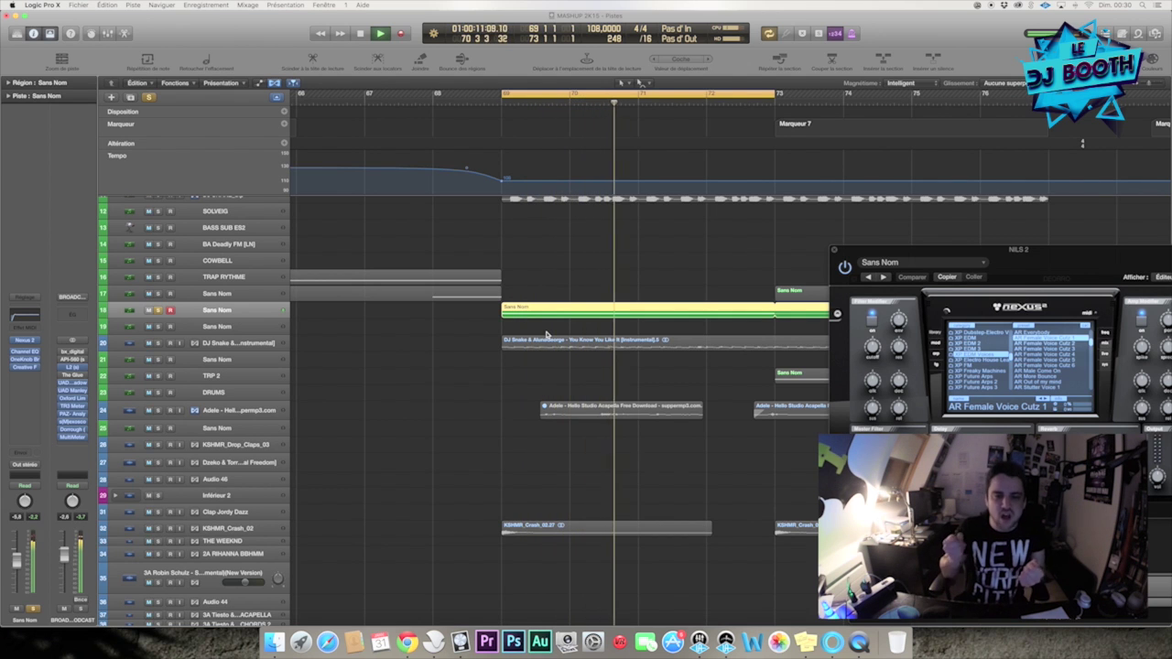
# Step: Move the solo from track 18 to the DJ Snake & AlunaGeorge instrumental track and play it over the cycle
pyautogui.click(158, 343)
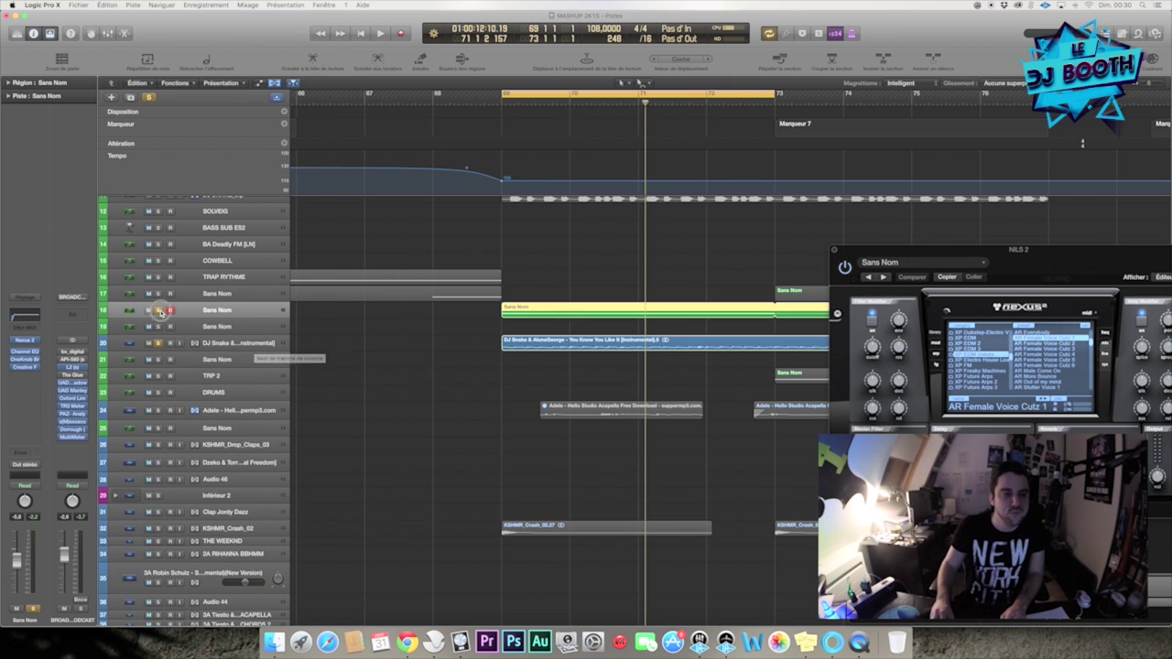
pyautogui.click(160, 313)
pyautogui.press('space')
pyautogui.scroll(-2, 161, 313)
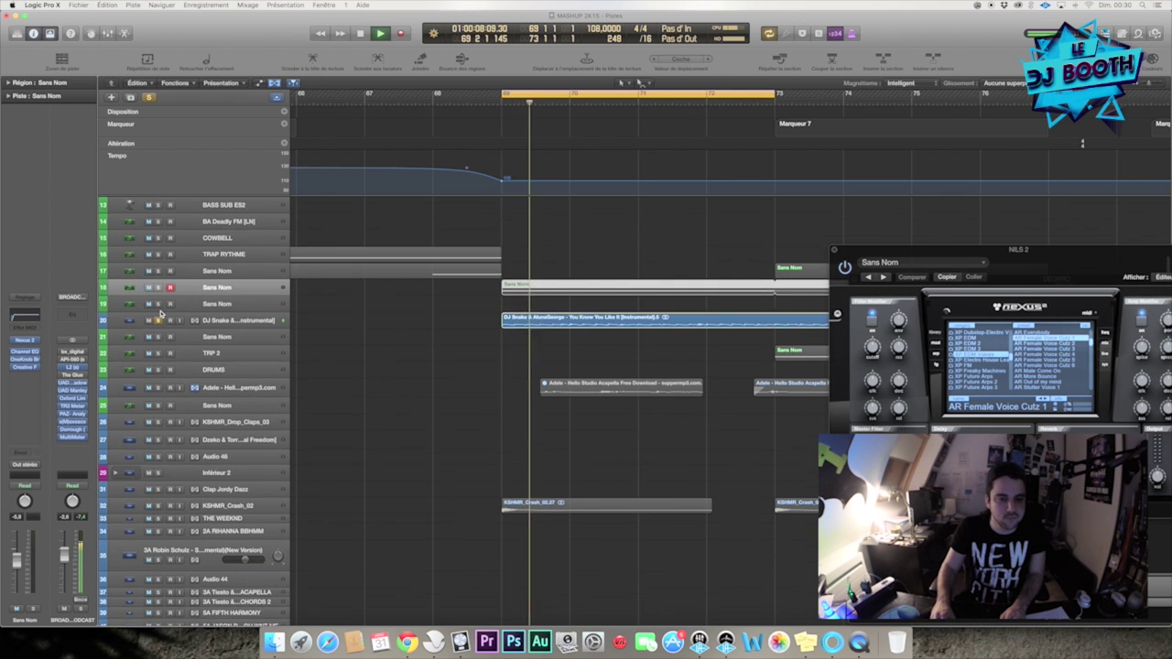
pyautogui.scroll(-2, 398, 359)
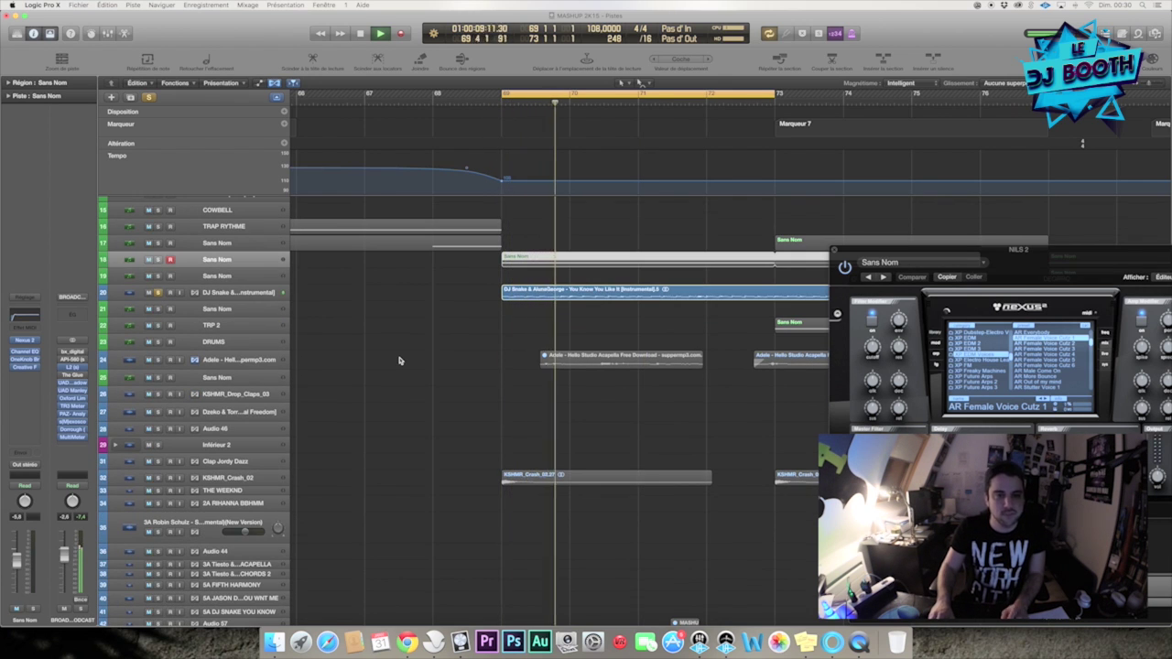
# Step: Examine the DJ Snake & AlunaGeorge instrumental's SoundShifter Pitch effect while playing it soloed with DJ SNAKE_bip, and close the effect
pyautogui.click(245, 292)
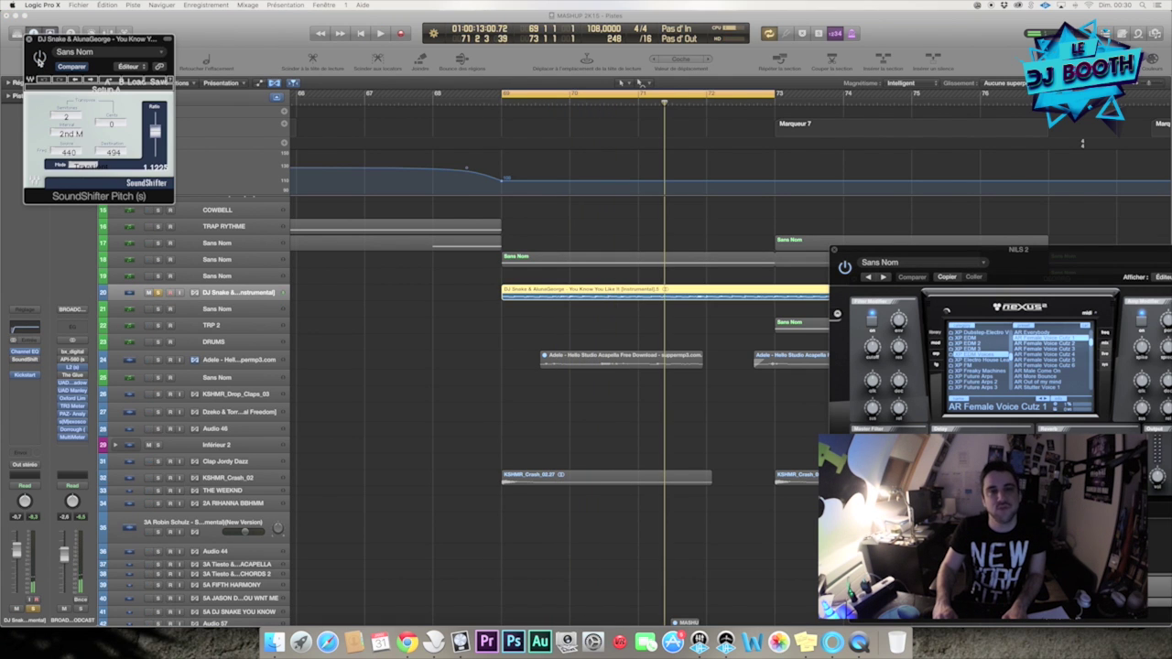
pyautogui.press('space')
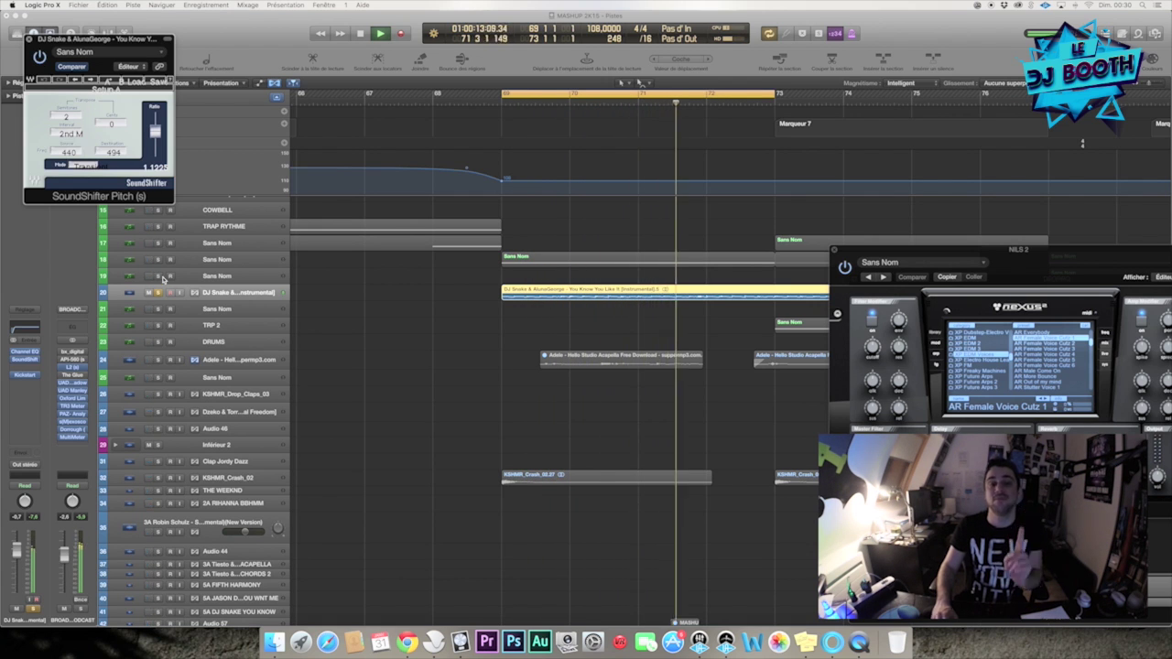
pyautogui.scroll(5, 158, 264)
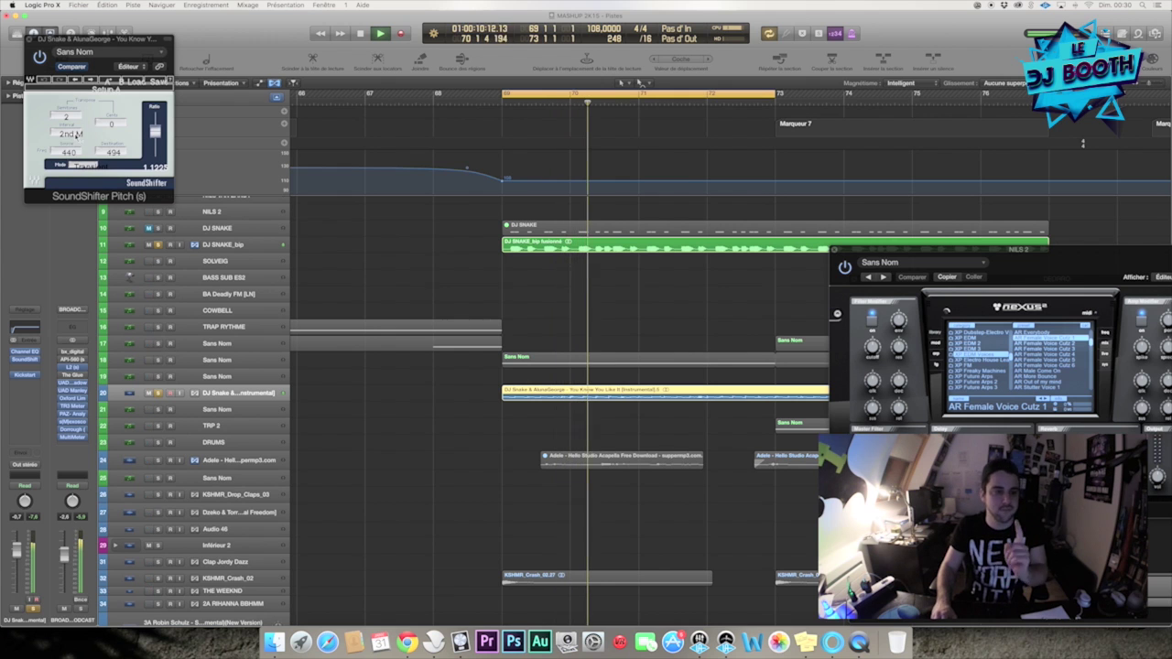
pyautogui.click(31, 40)
# Step: Add track 18 to the soloed DJ SNAKE_bip and DJ Snake & AlunaGeorge instrumental tracks and play the combination
pyautogui.scroll(-5, 357, 289)
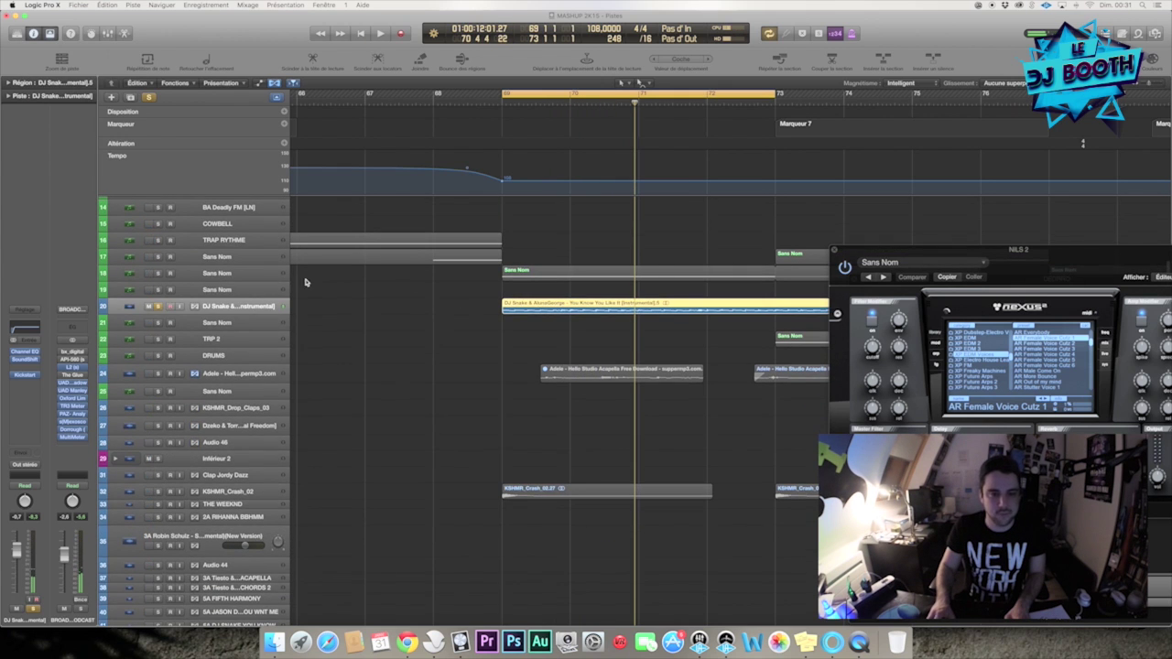
pyautogui.click(157, 273)
pyautogui.press('space')
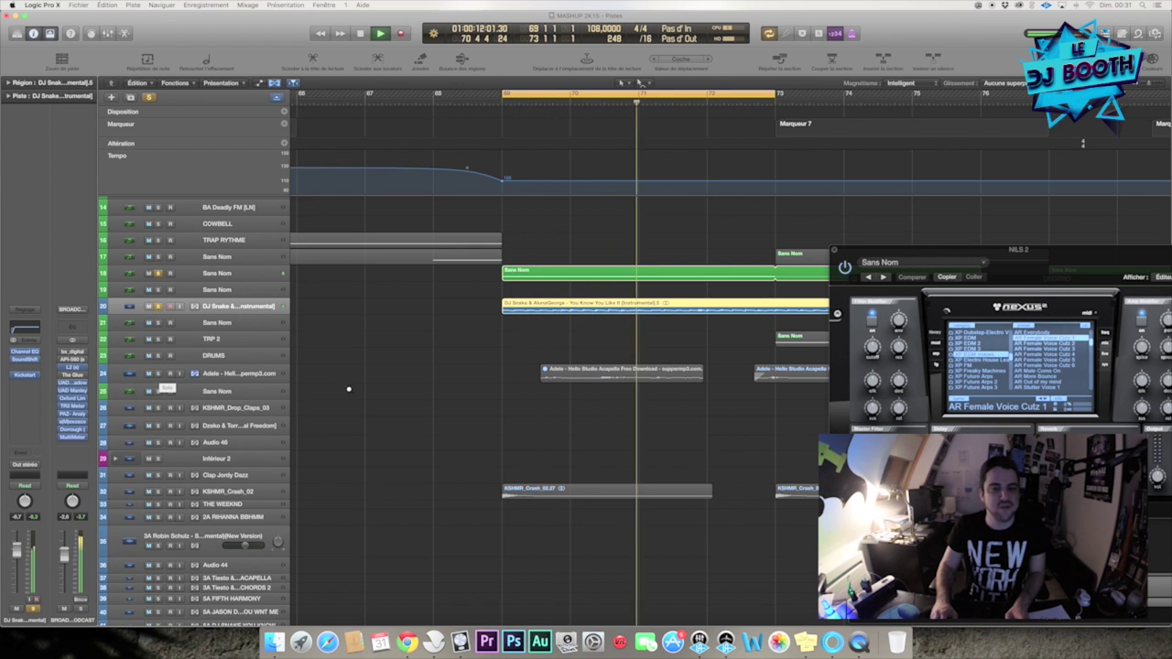
pyautogui.press('super+Up')
pyautogui.press('super+Up')
pyautogui.press('super+Up')
pyautogui.press('super+Up')
pyautogui.press('space')
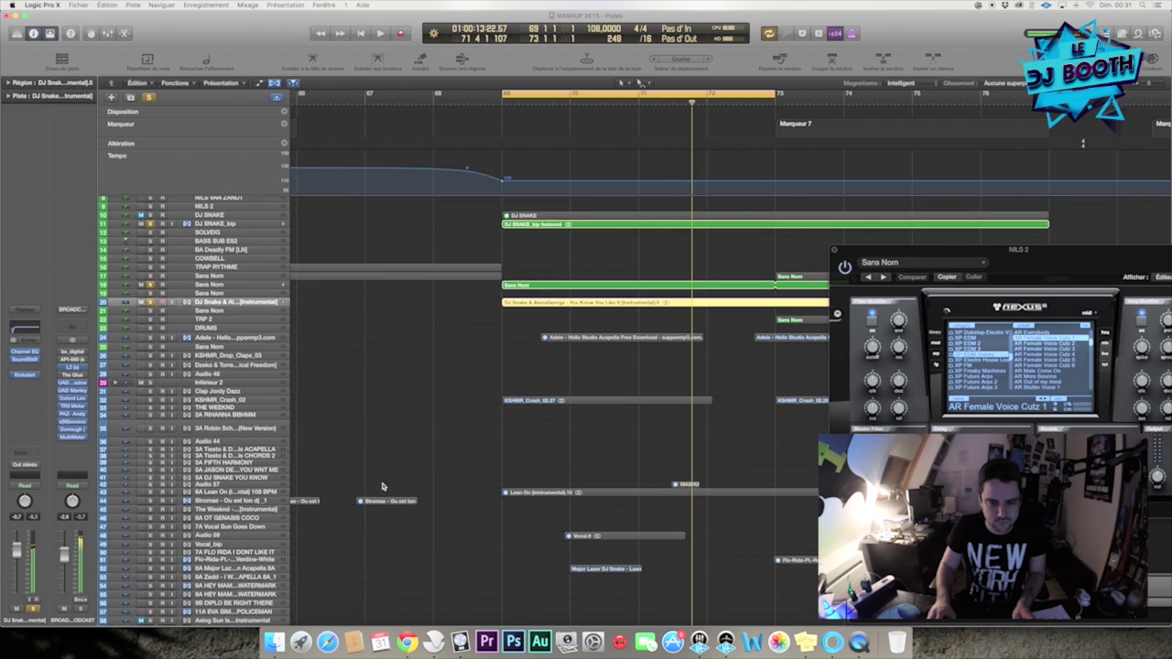
# Step: Clear all track solos and play the cycle from bar 69 with the full mix
pyautogui.scroll(-1, 337, 383)
pyautogui.click(150, 99)
pyautogui.scroll(-1, 511, 430)
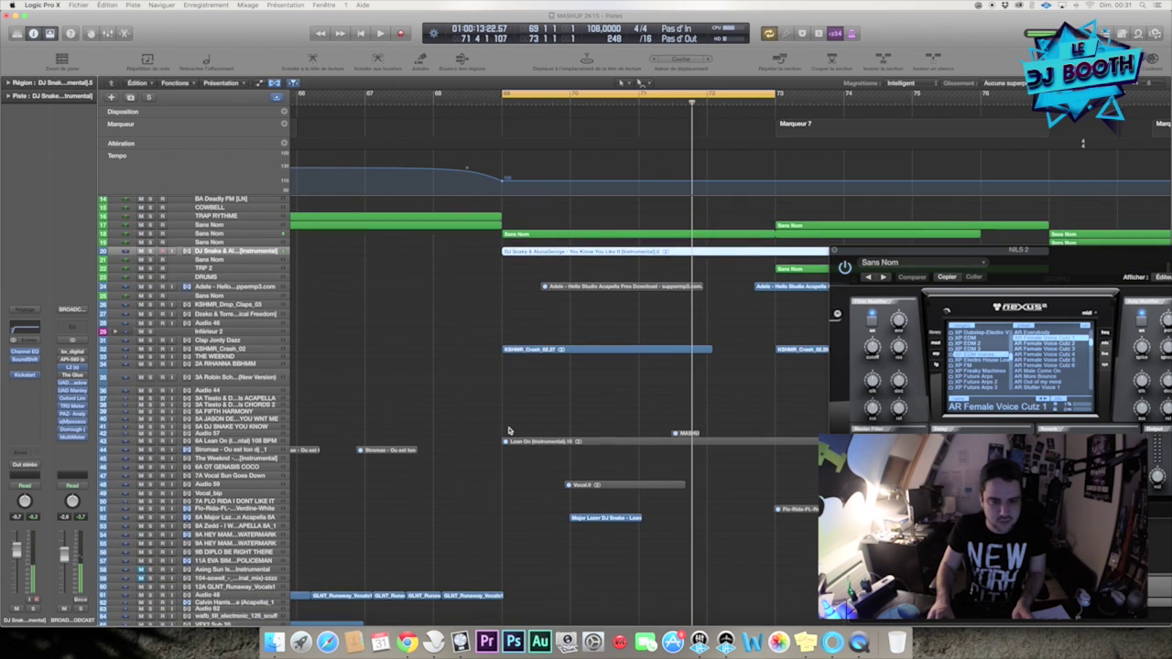
pyautogui.scroll(-8, 230, 353)
pyautogui.click(149, 337)
pyautogui.press('space')
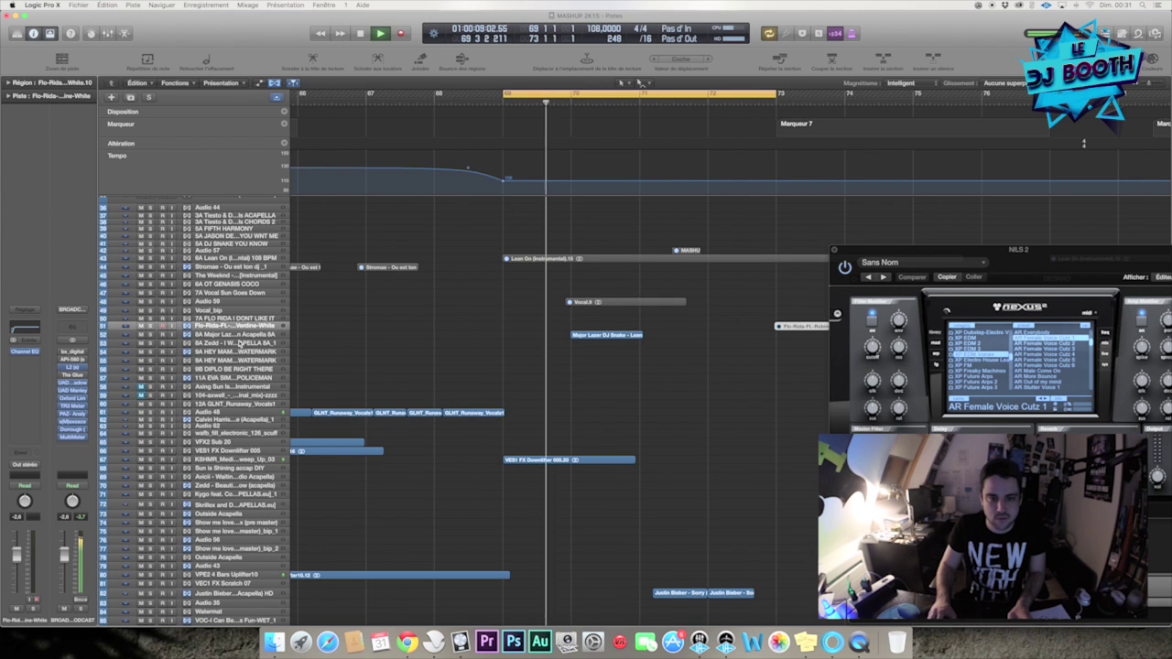
# Step: Select the 8A Major Lazer Lean On acapella track, solo it briefly during playback and return to the full mix
pyautogui.click(234, 335)
pyautogui.click(151, 335)
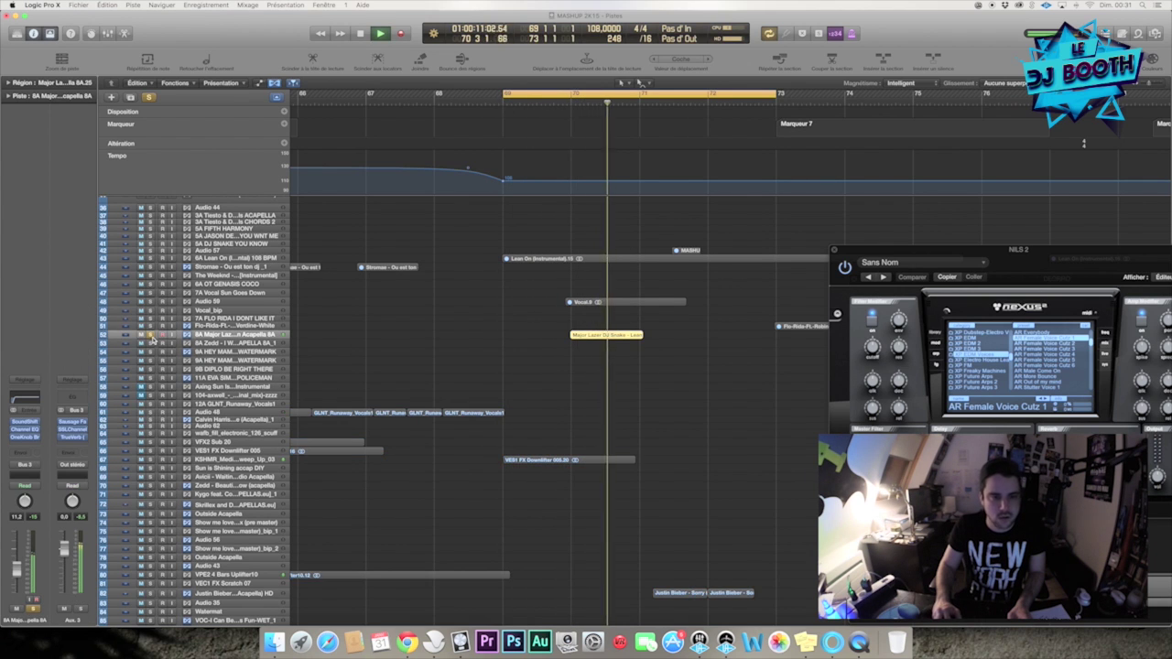
pyautogui.click(152, 336)
pyautogui.hscroll(2, 647, 376)
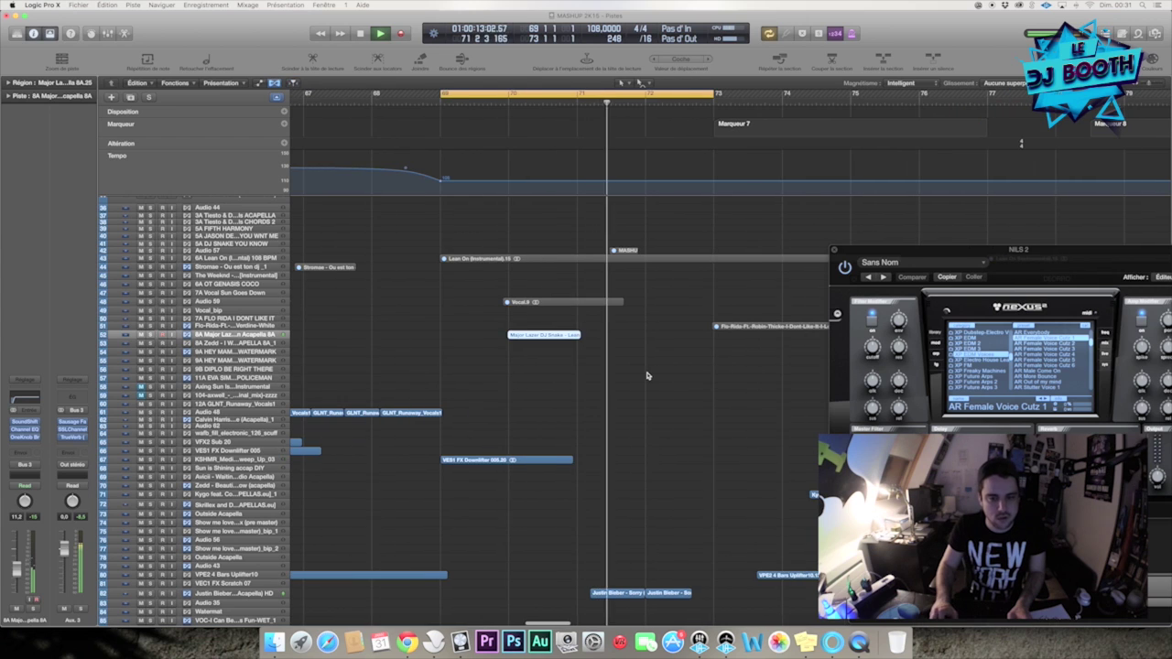
# Step: Cycle bar 70, inspect the Lean On acapella region's Flex Pitch notes, open its SoundShifter Pitch effect and play the region
pyautogui.press('space')
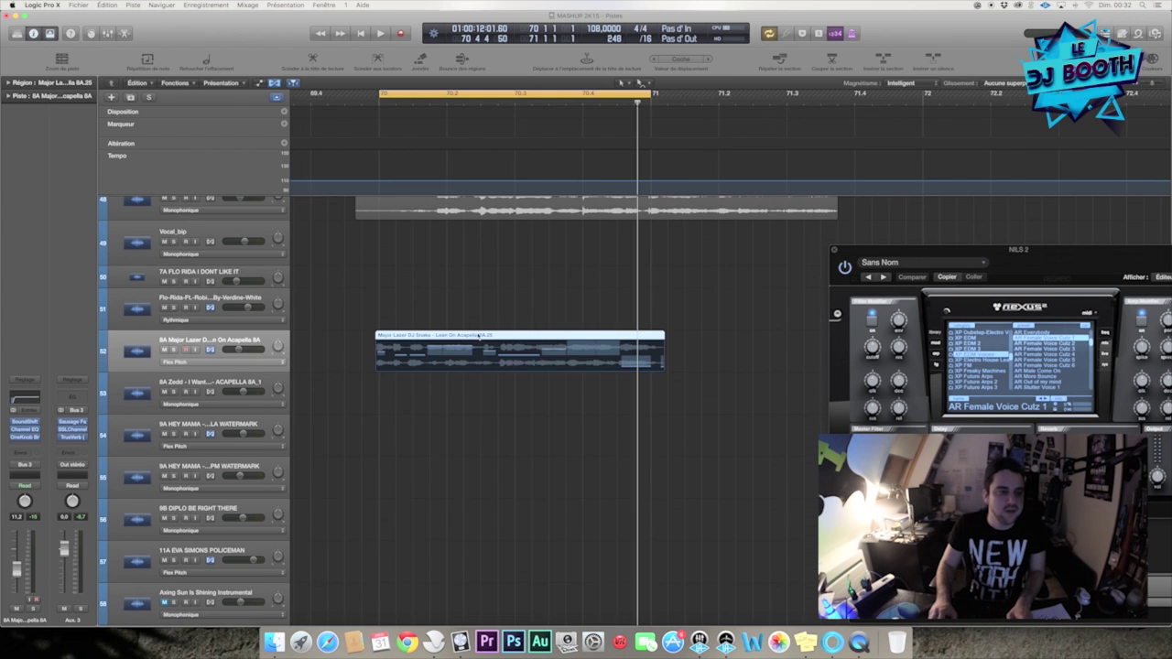
pyautogui.press('super+Right')
pyautogui.press('super+Right')
pyautogui.hscroll(-2, 478, 335)
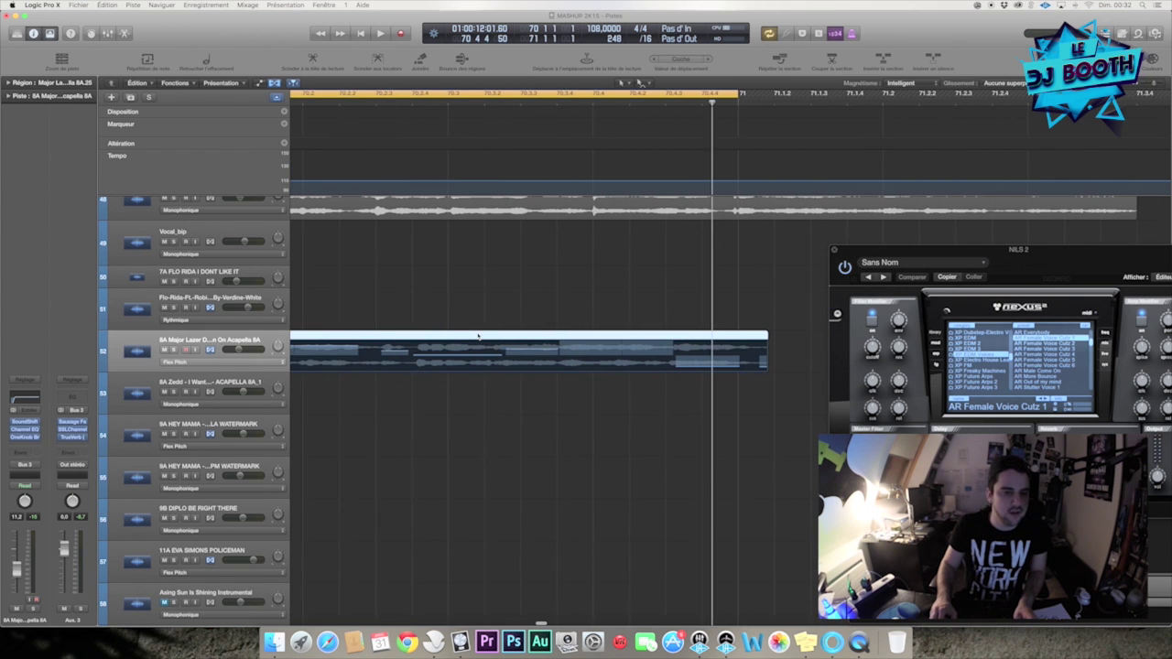
pyautogui.click(27, 421)
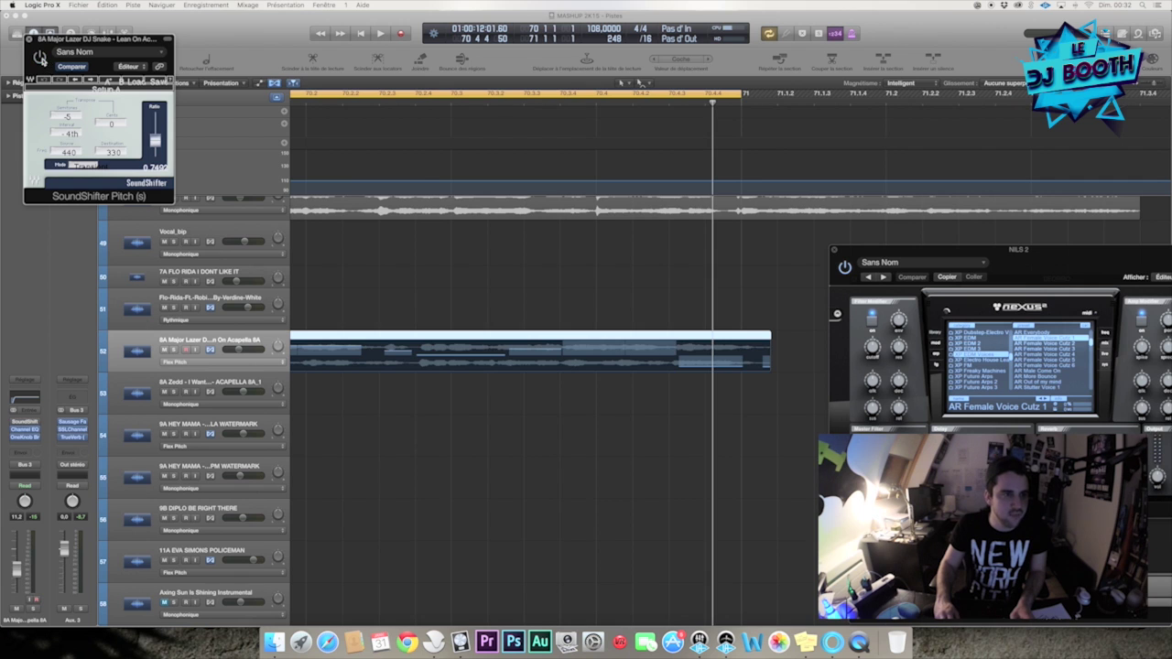
pyautogui.press('space')
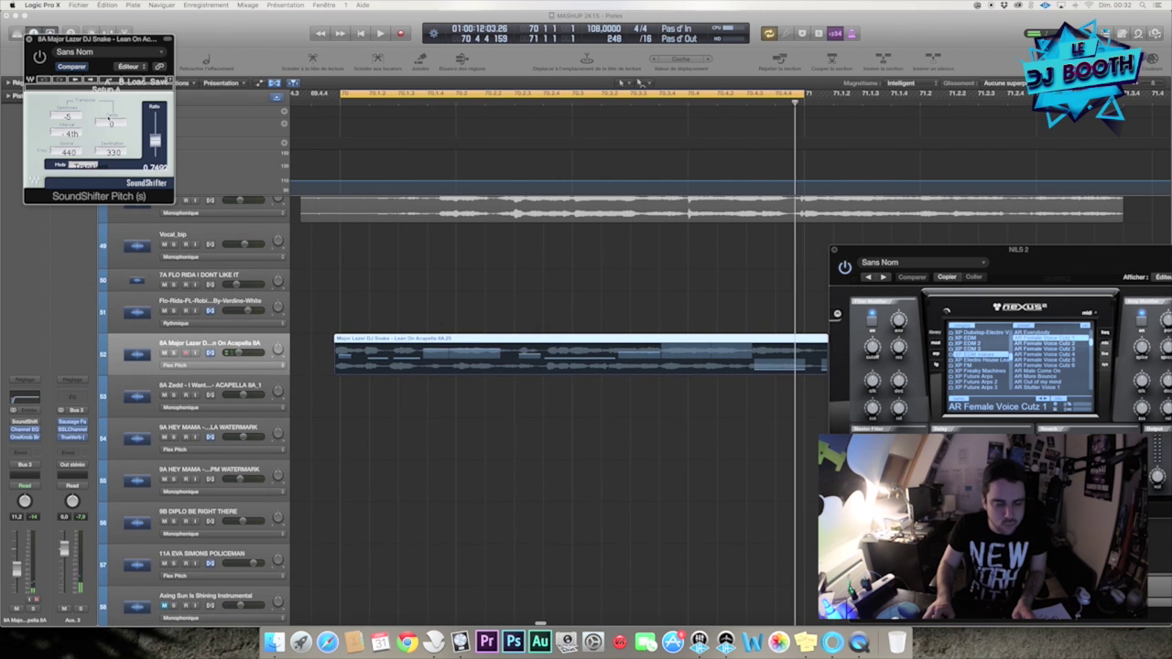
# Step: Close the SoundShifter Pitch window and examine the Lean On acapella region's Flex Pitch notes in bar 70 at large size
pyautogui.click(28, 40)
pyautogui.press('super+Down')
pyautogui.press('super+Down')
pyautogui.press('super+Down')
pyautogui.press('super+Down')
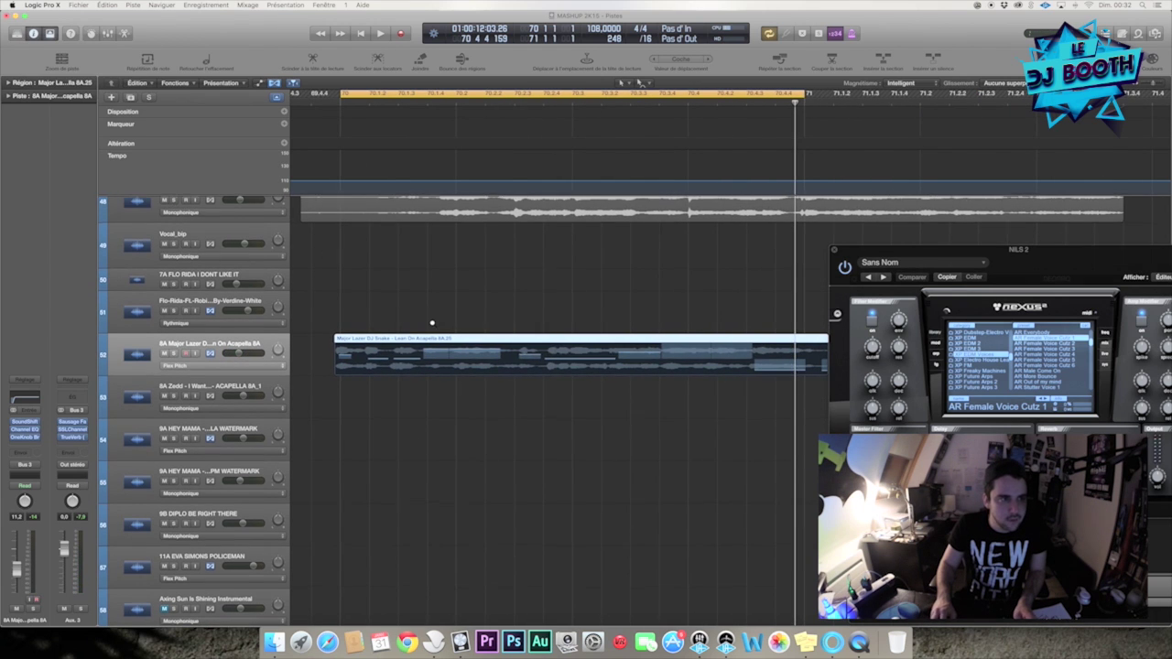
pyautogui.press('super+Right')
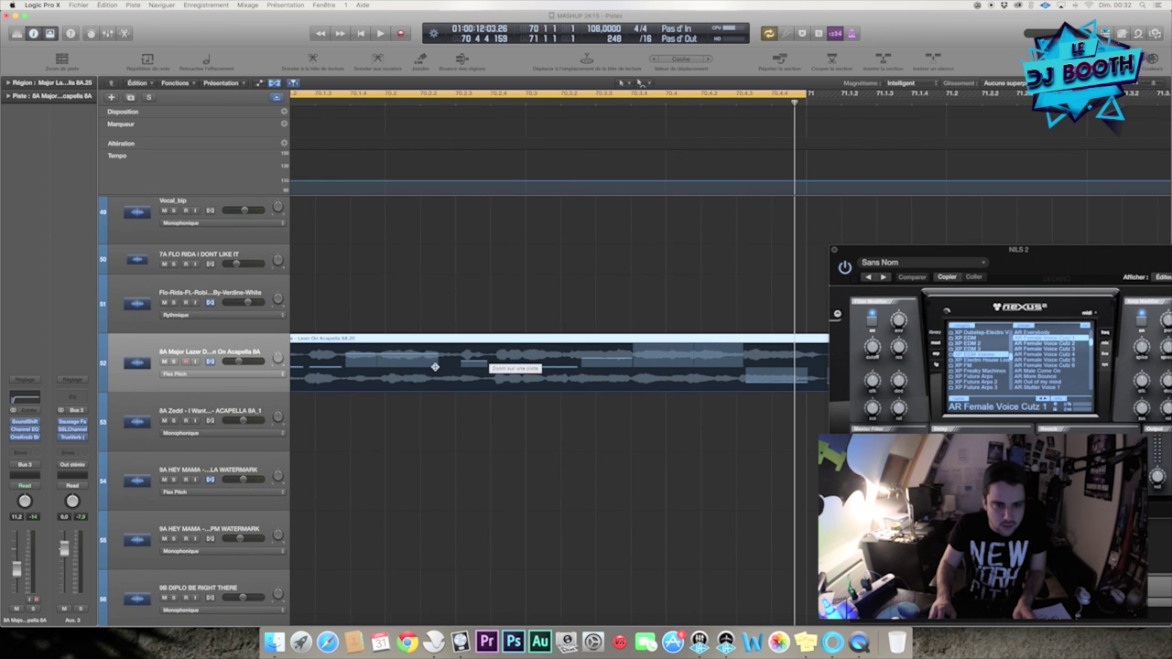
pyautogui.press('super+Down')
pyautogui.press('super+Down')
pyautogui.press('super+Down')
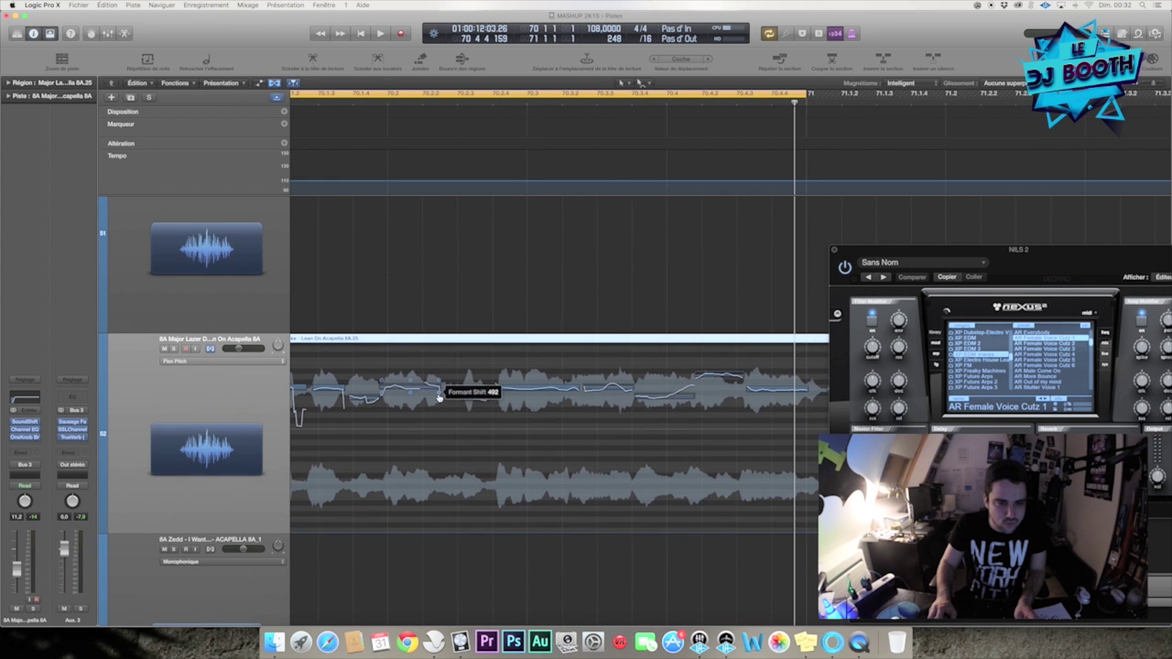
pyautogui.press('super+Left')
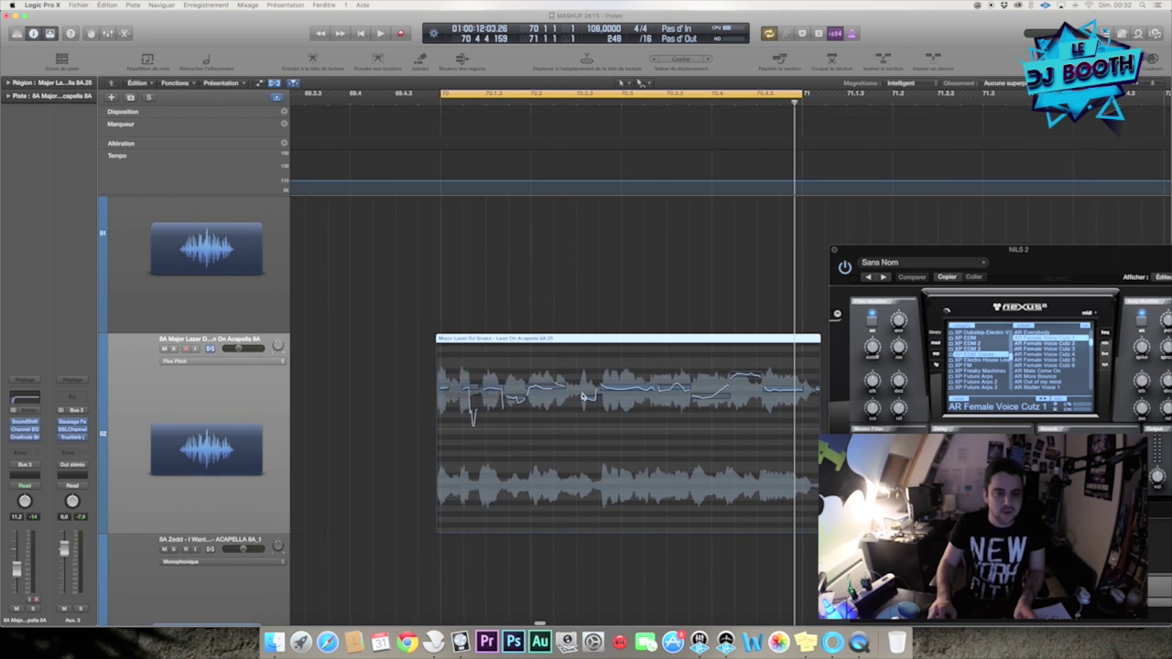
pyautogui.hscroll(2, 742, 389)
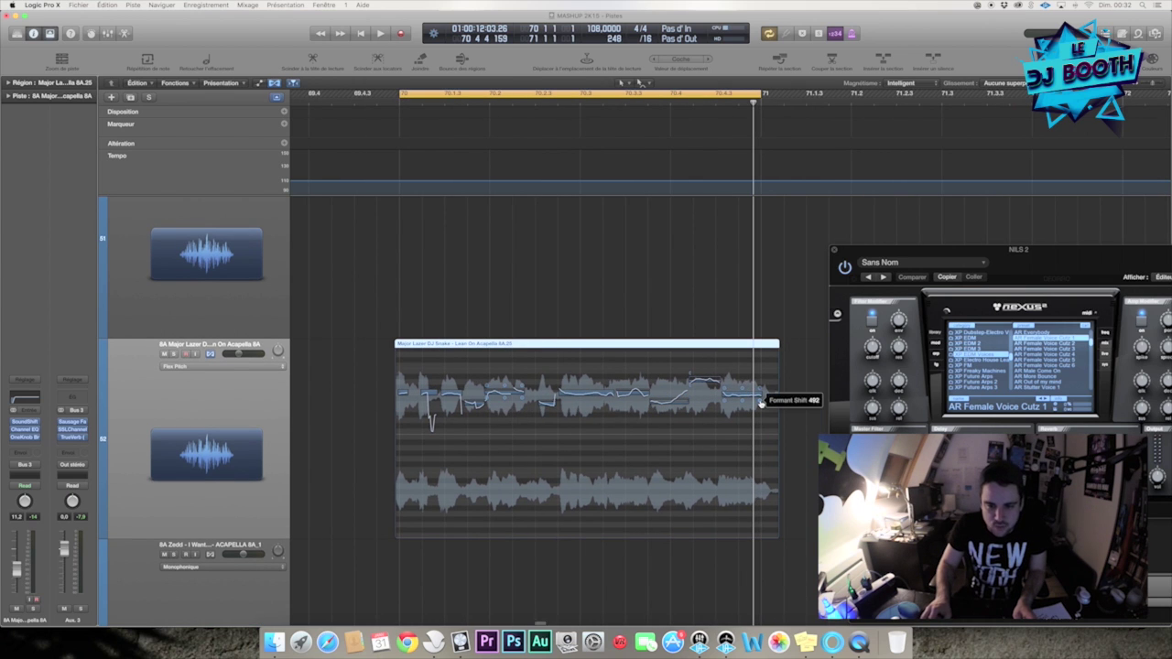
# Step: Select everything, play the bar 70 cycle and try lowering the formant shift of the Lean On region's last notes
pyautogui.moveTo(805, 419); pyautogui.dragTo(348, 368)
pyautogui.press('super+a')
pyautogui.press('space')
pyautogui.moveTo(762, 405); pyautogui.dragTo(760, 527)
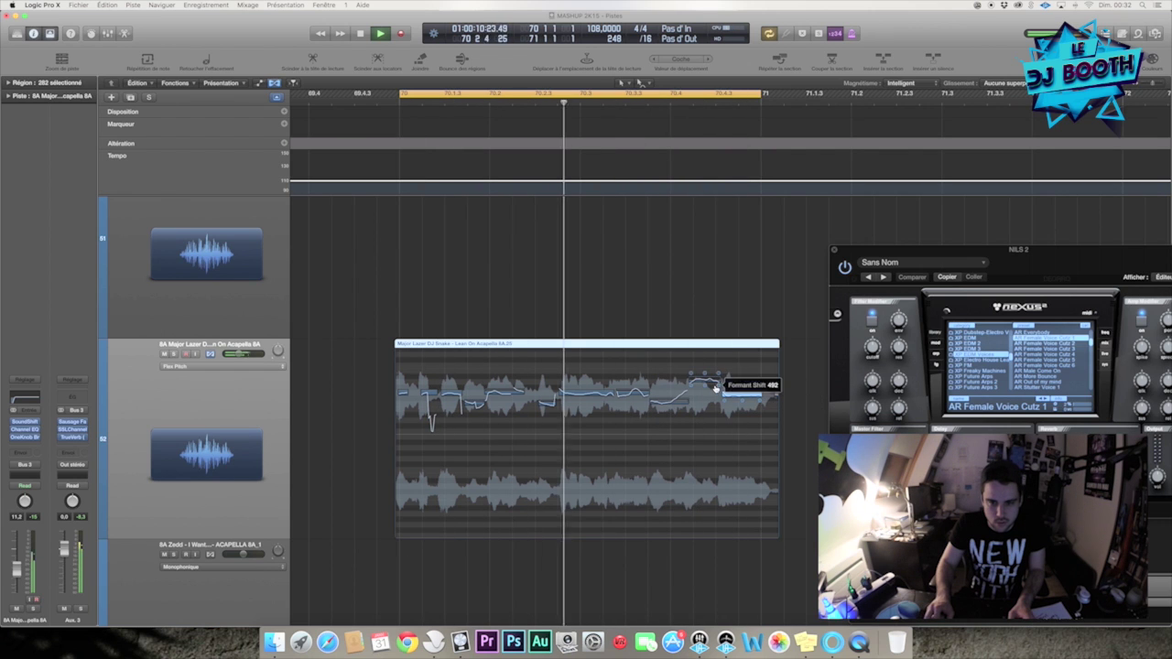
pyautogui.moveTo(715, 389); pyautogui.dragTo(722, 536)
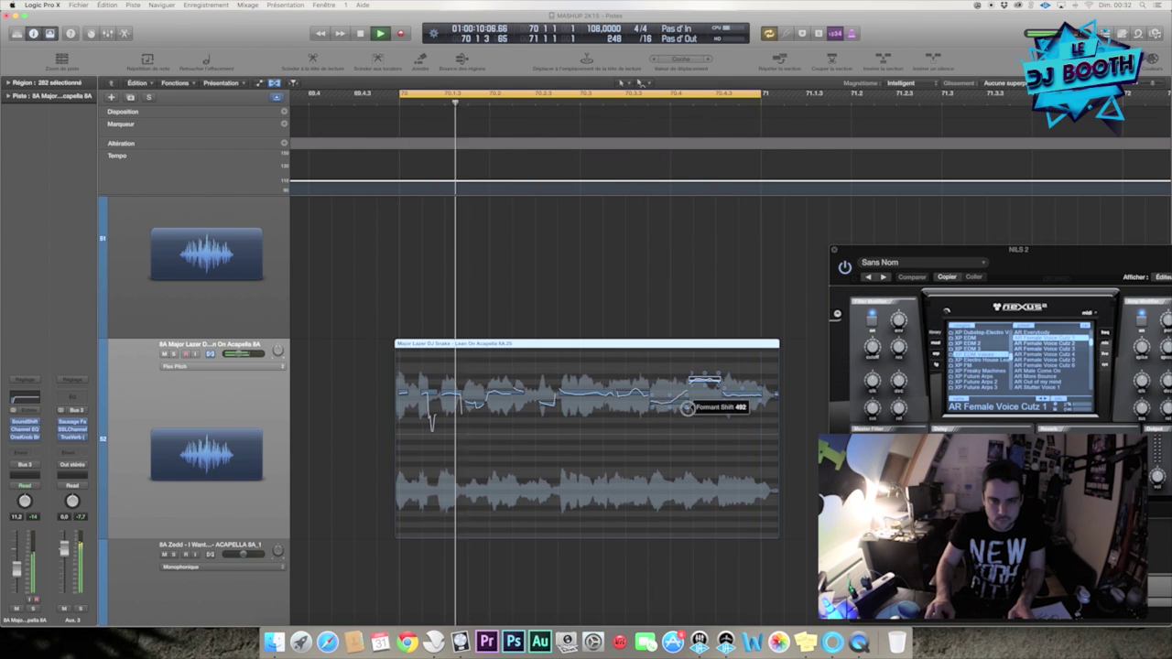
pyautogui.click(687, 408)
# Step: Solo the 8A Major Lazer Lean On acapella track and vary the formant shift of the notes around beat 3 of bar 70 while listening
pyautogui.click(174, 355)
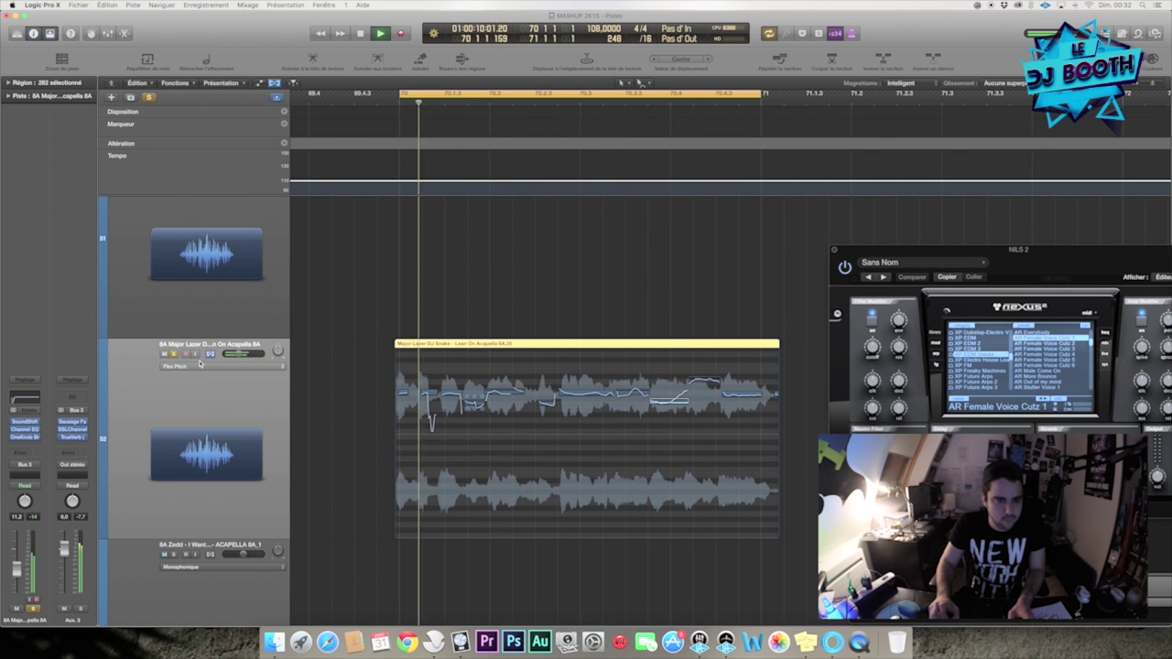
pyautogui.moveTo(646, 397); pyautogui.dragTo(686, 626)
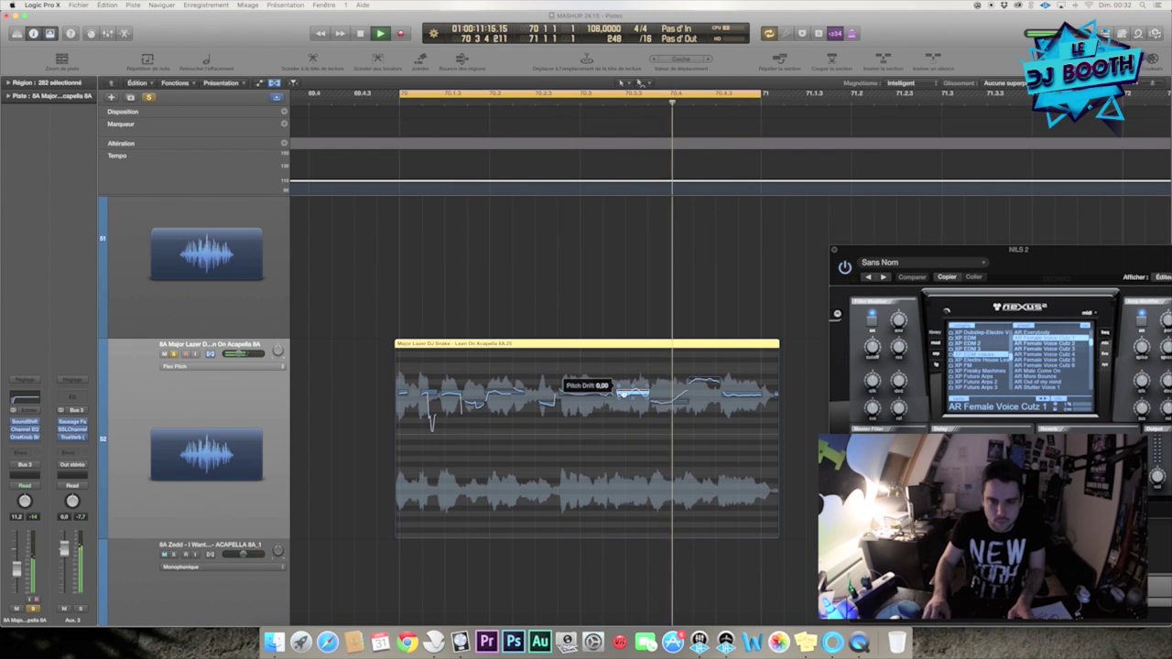
pyautogui.moveTo(613, 399); pyautogui.dragTo(613, 589)
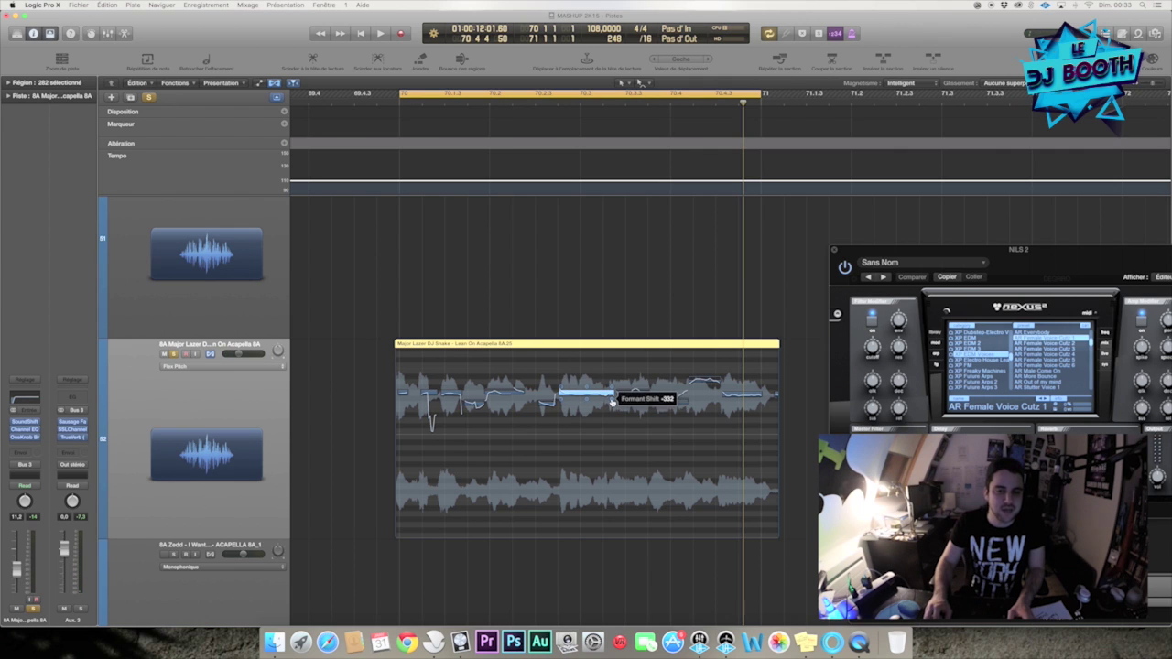
pyautogui.moveTo(611, 402); pyautogui.dragTo(611, 397)
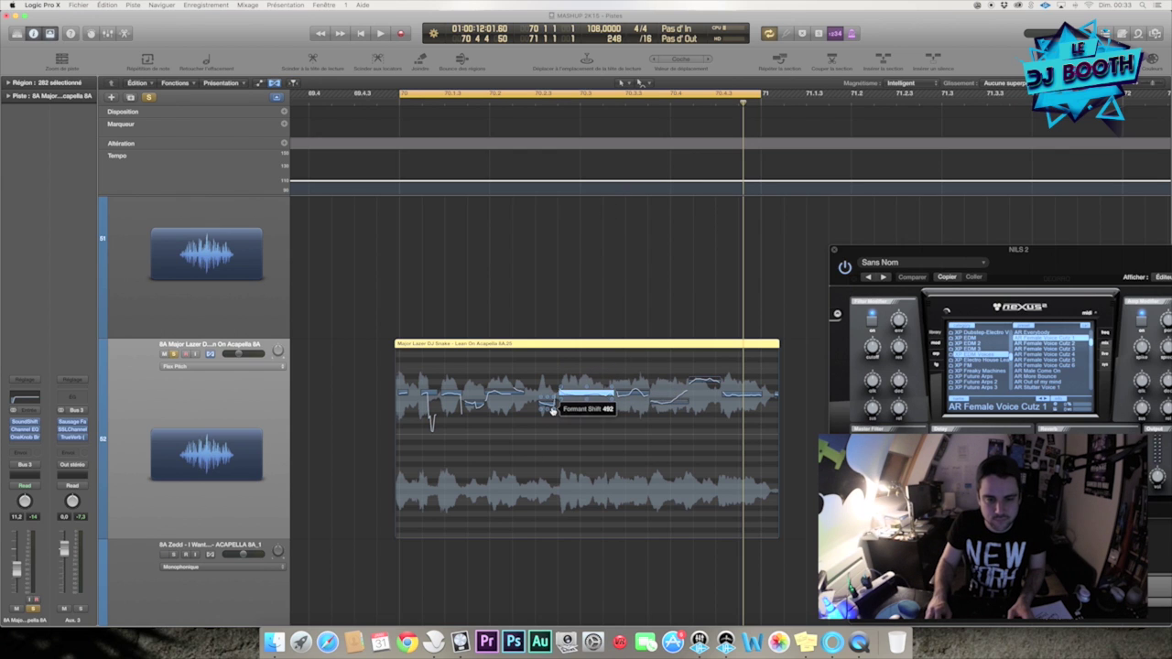
pyautogui.press('space')
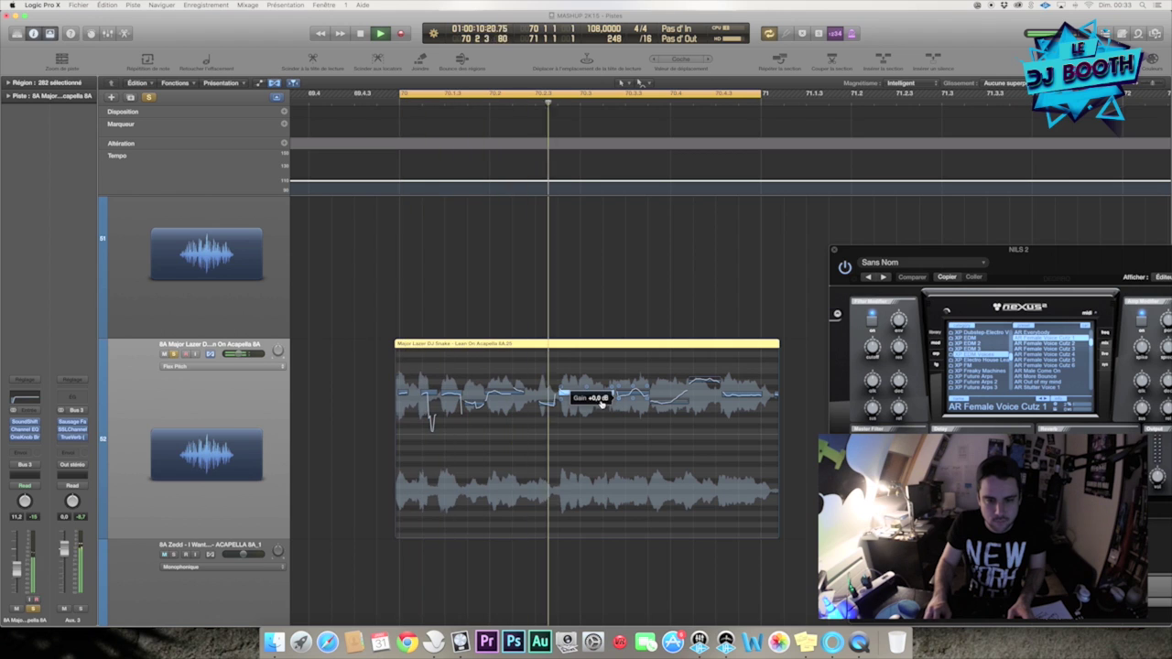
pyautogui.press('space')
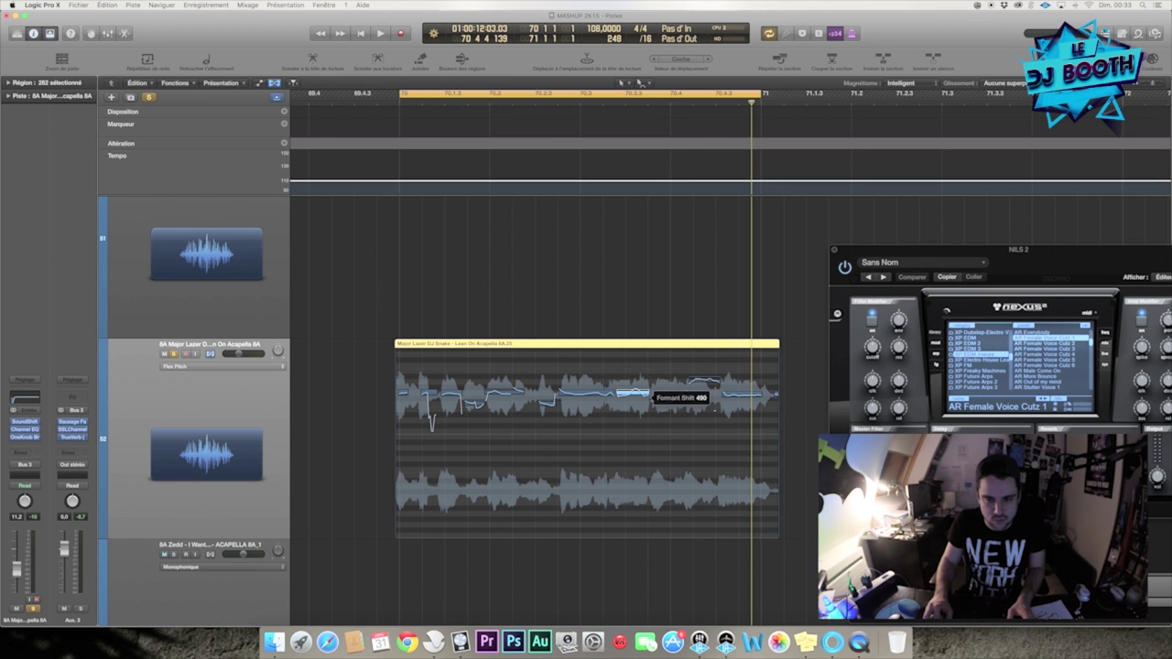
# Step: Vary the formant shift of the notes from beat 4 of bar 70, set the last note's to 474 and play the result
pyautogui.press('space')
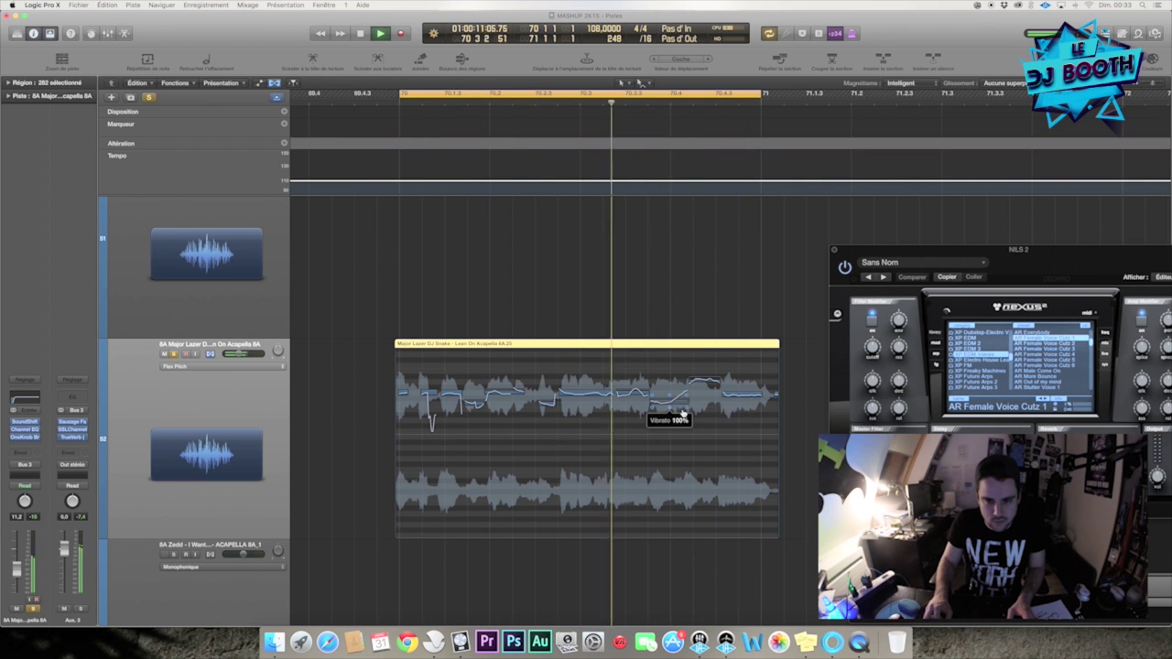
pyautogui.moveTo(685, 408); pyautogui.dragTo(686, 265)
pyautogui.press('space')
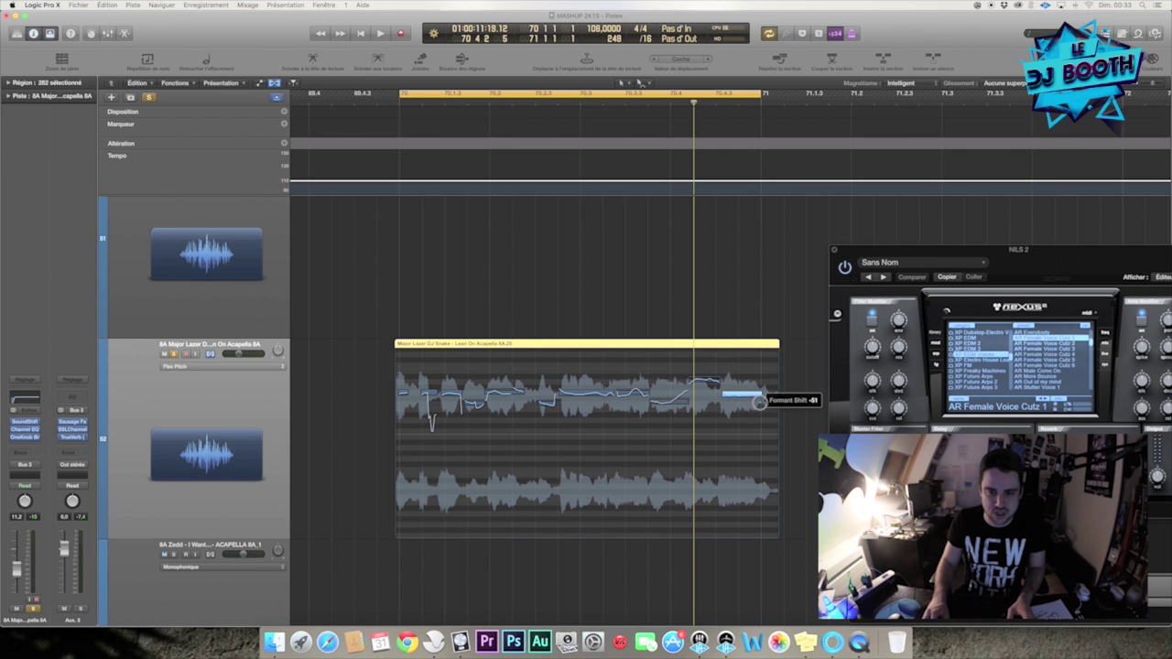
pyautogui.press('space')
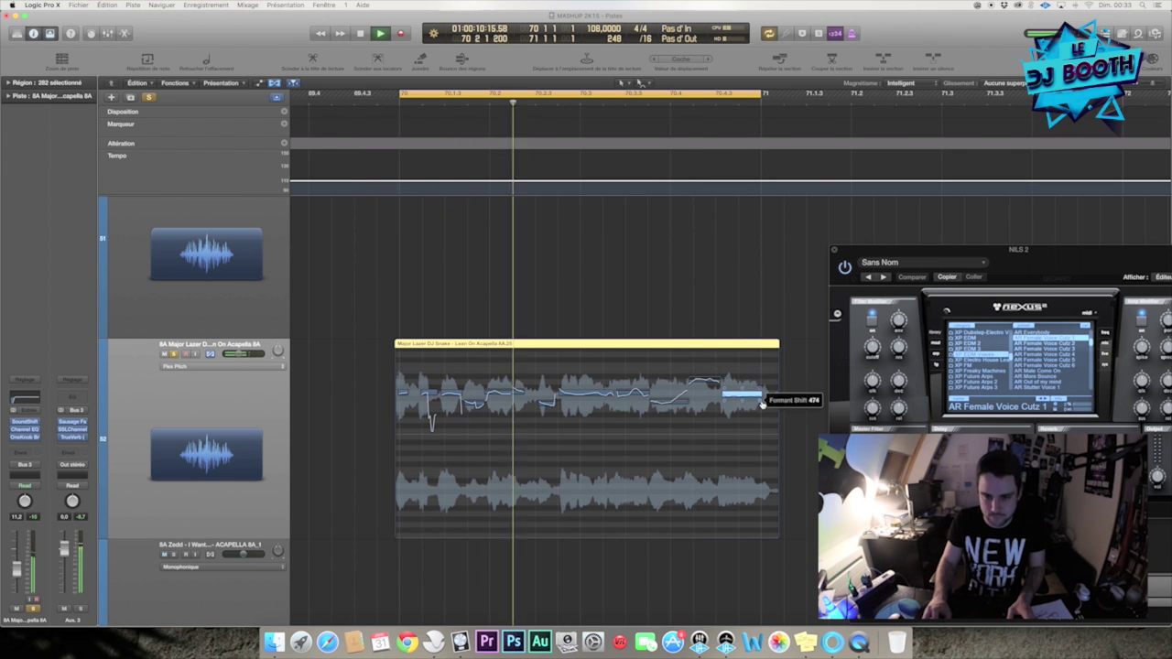
pyautogui.press('space')
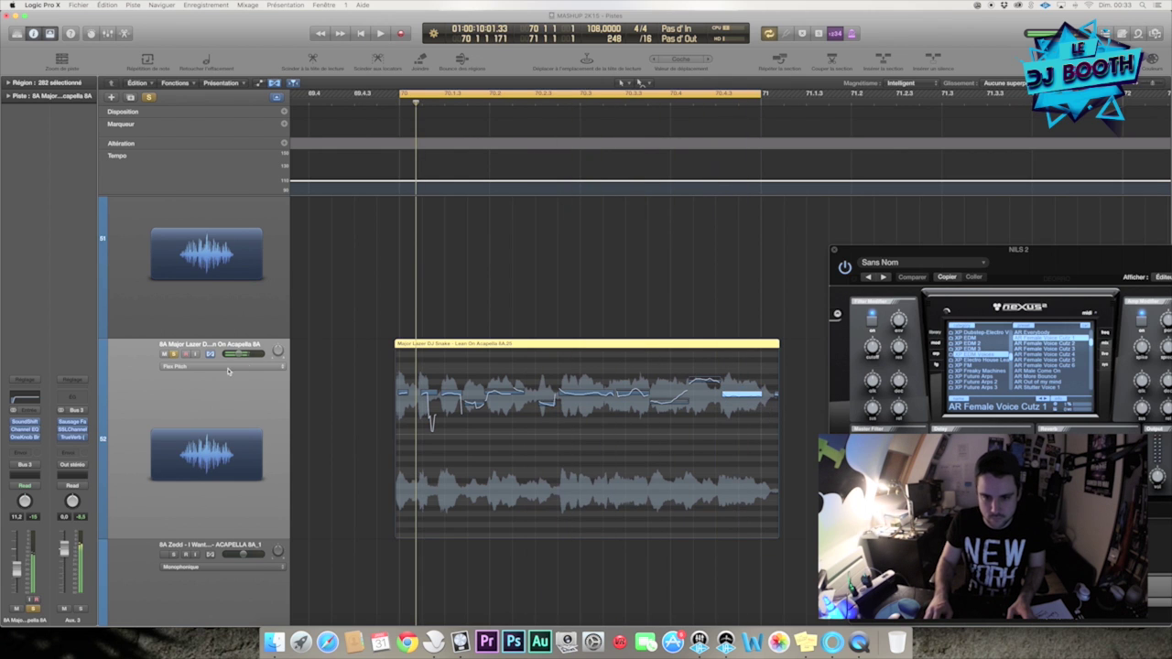
# Step: Clear the Lean On solo, show the whole arrangement, set a four-bar cycle from bar 73 and play it
pyautogui.press('super+Up')
pyautogui.press('super+Up')
pyautogui.press('space')
pyautogui.press('super+Up')
pyautogui.press('super+Up')
pyautogui.press('super+Up')
pyautogui.press('super+Up')
pyautogui.press('super+Up')
pyautogui.press('super+Up')
pyautogui.press('super+Up')
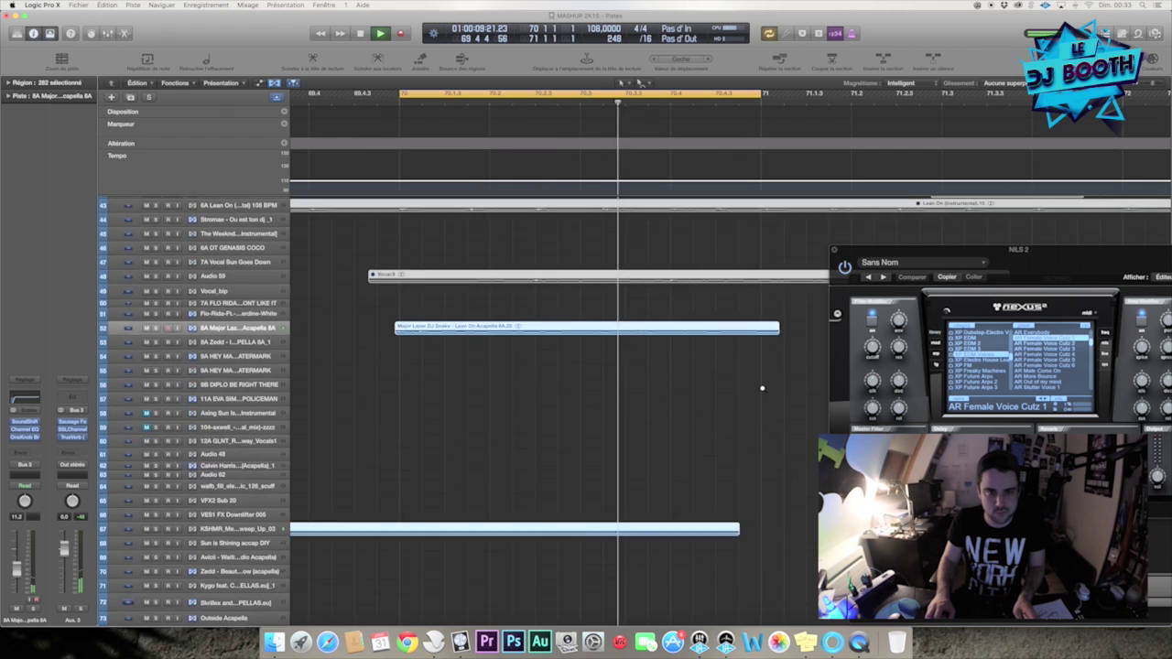
pyautogui.press('super+Left')
pyautogui.press('super+Left')
pyautogui.press('super+Left')
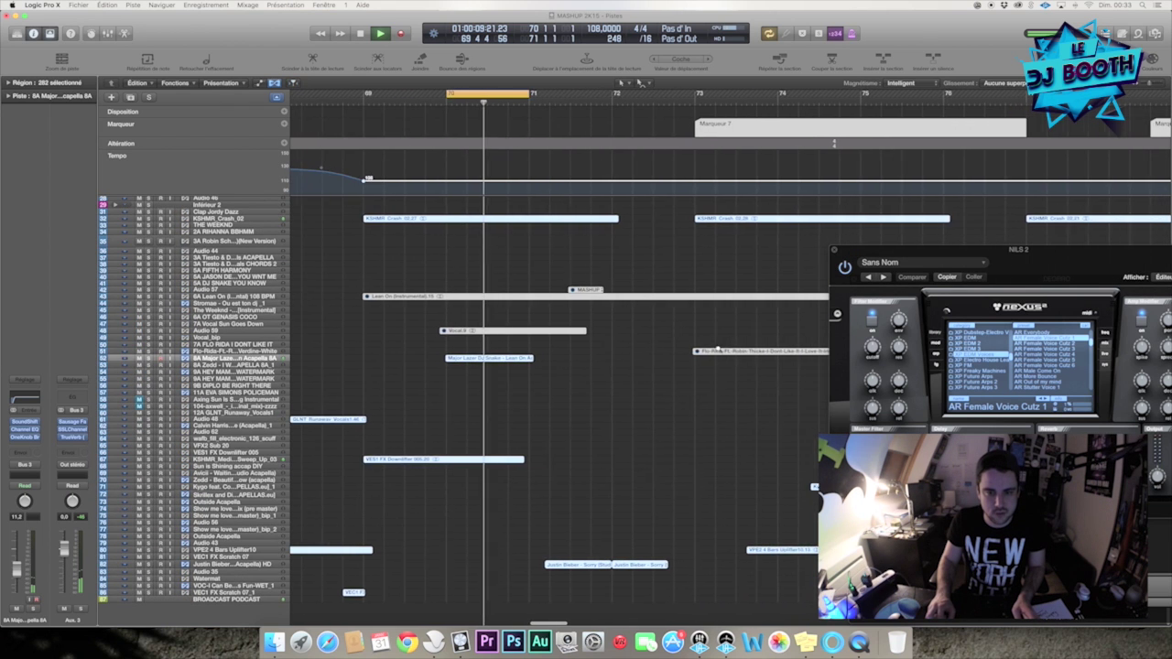
pyautogui.moveTo(542, 94); pyautogui.dragTo(763, 110)
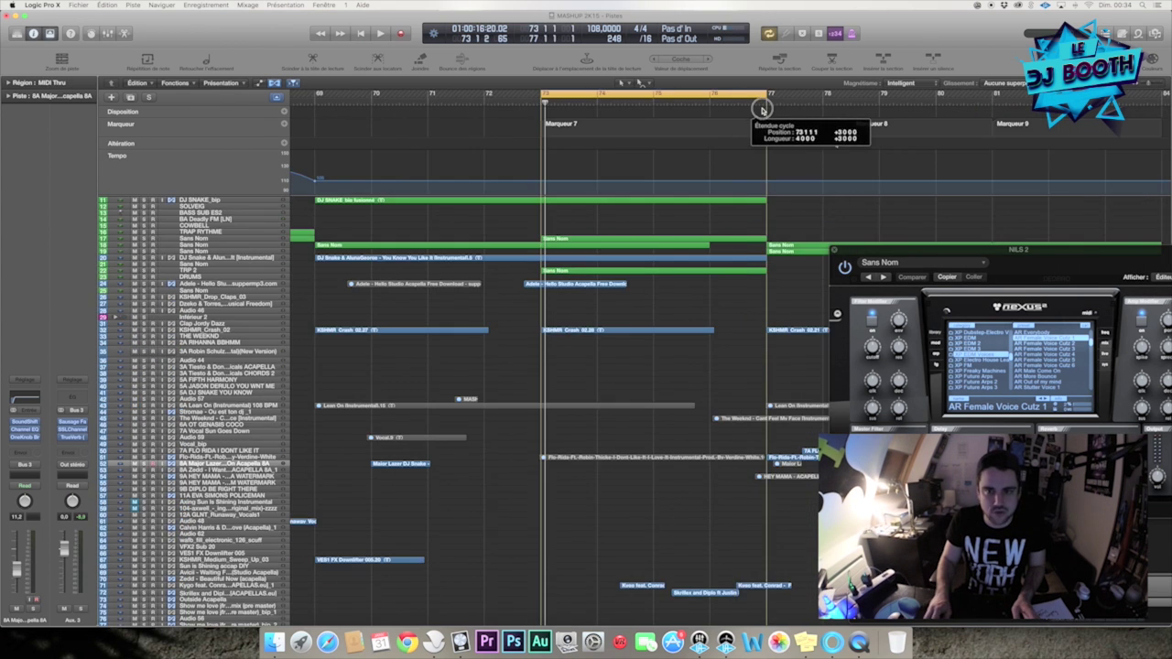
pyautogui.press('space')
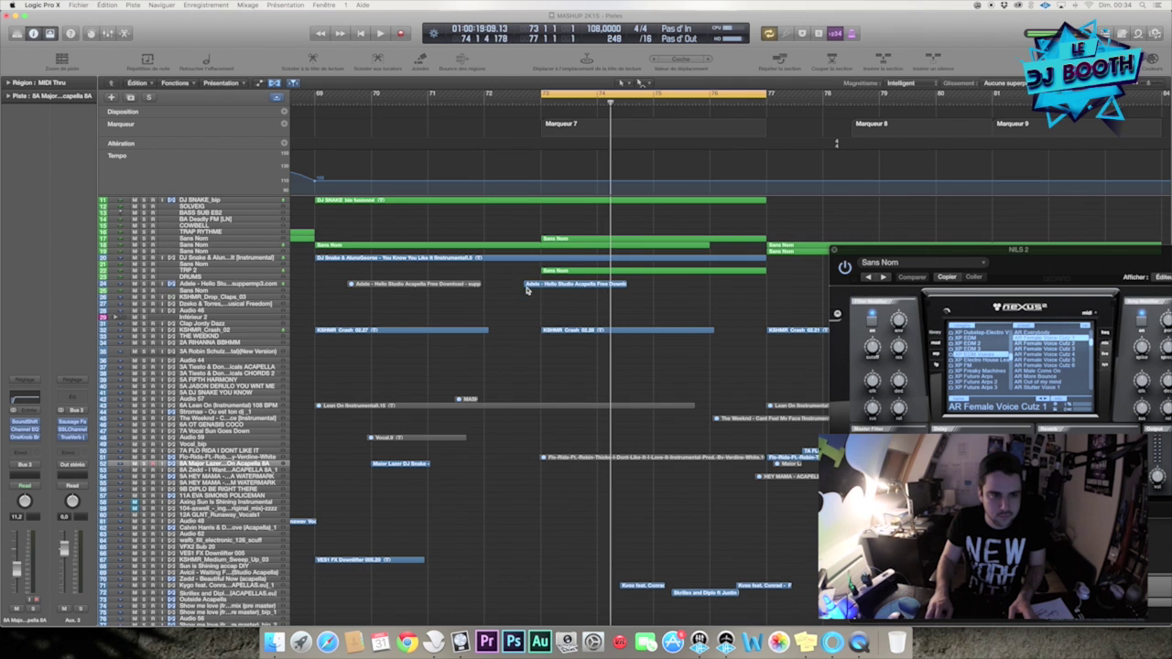
# Step: Solo tracks 17, 18 and TRP 2 in the section from bar 73, listen to them and clear all solos
pyautogui.press('super+Down')
pyautogui.press('super+Down')
pyautogui.scroll(4, 546, 285)
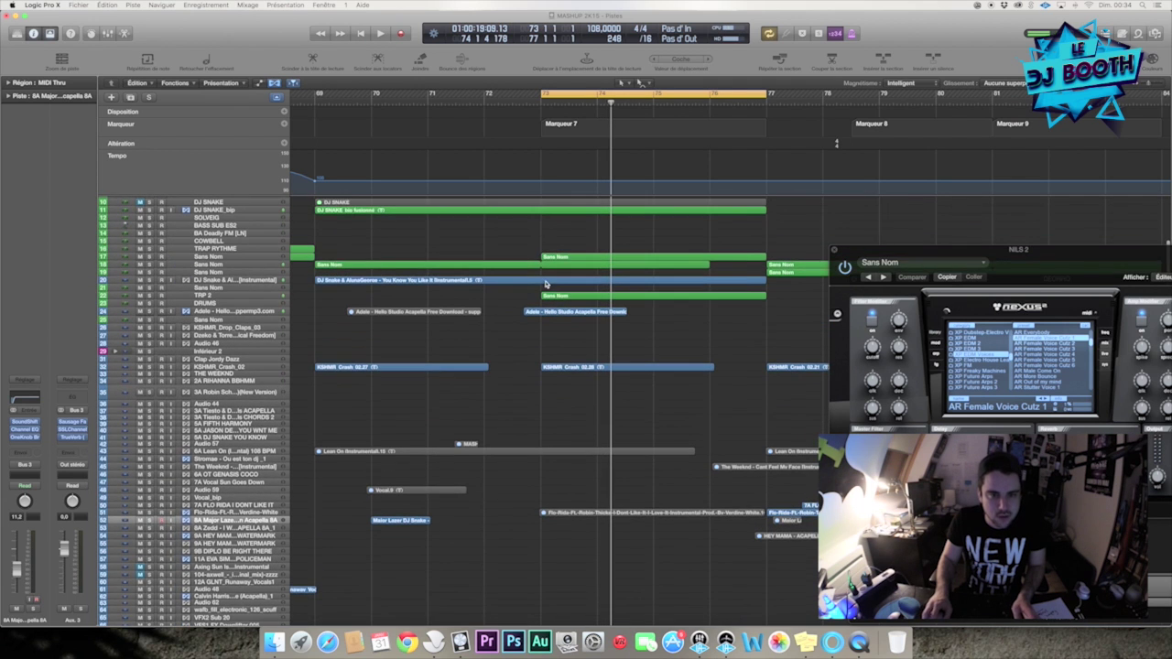
pyautogui.click(179, 256)
pyautogui.click(150, 257)
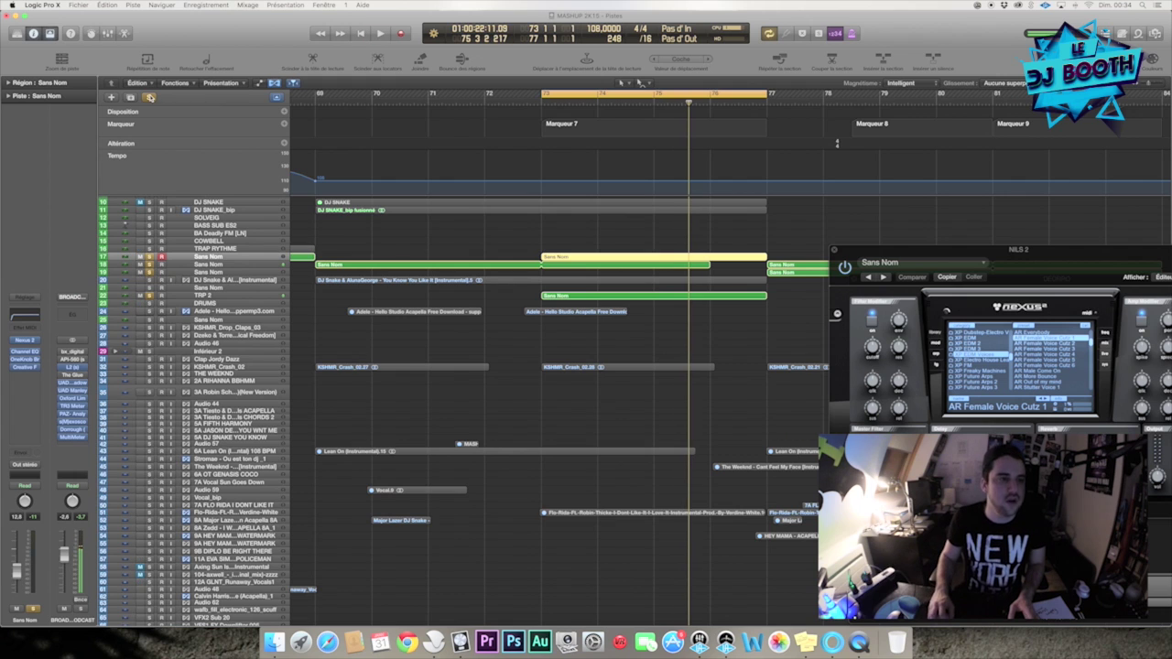
pyautogui.click(150, 97)
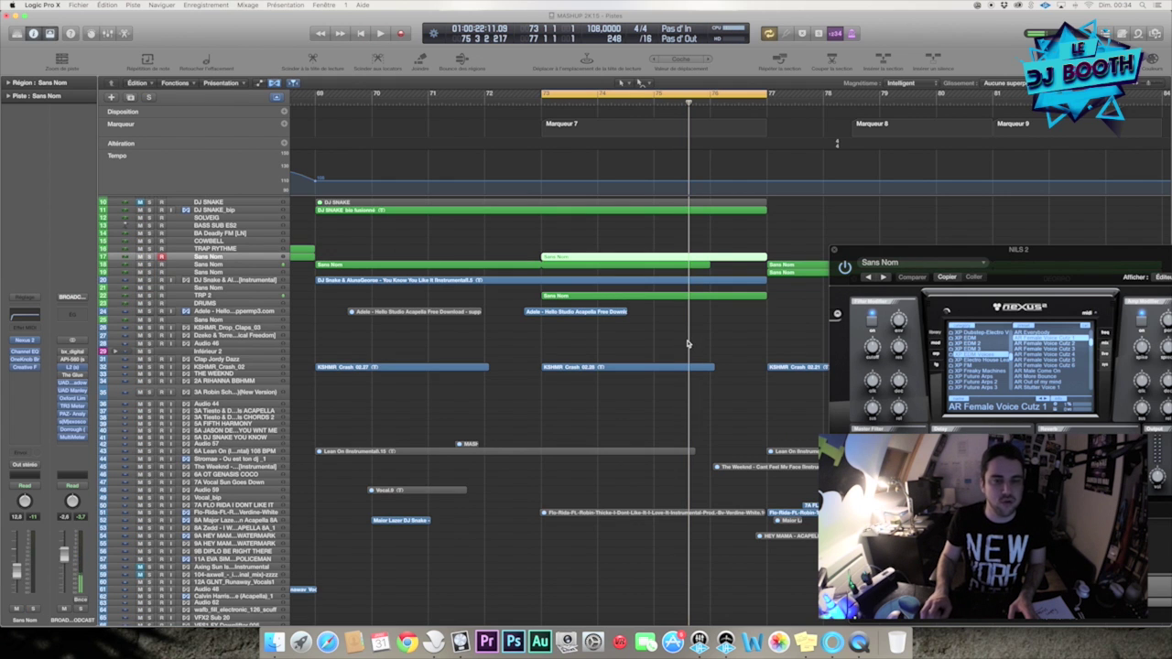
# Step: Cycle from 74 2 4 1 to bar 77, solo the Kygo acapella track during playback and return to the full mix
pyautogui.scroll(-2, 688, 343)
pyautogui.press('space')
pyautogui.scroll(-6, 648, 357)
pyautogui.scroll(-2, 648, 357)
pyautogui.scroll(-2, 626, 262)
pyautogui.moveTo(567, 94); pyautogui.dragTo(679, 97)
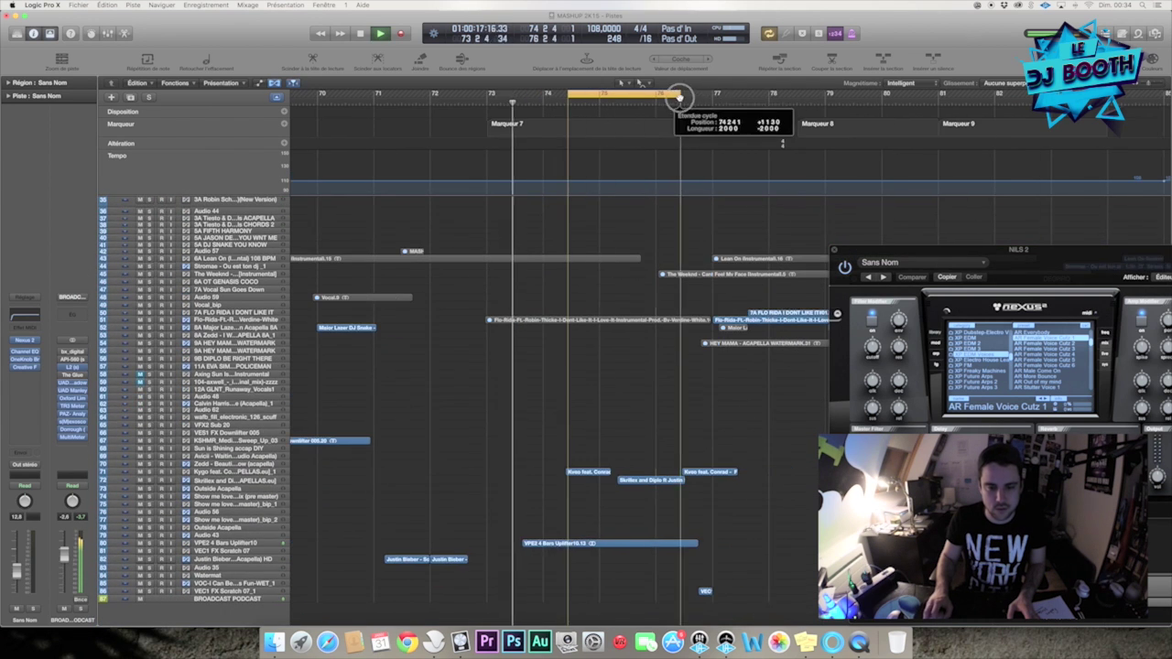
pyautogui.click(160, 474)
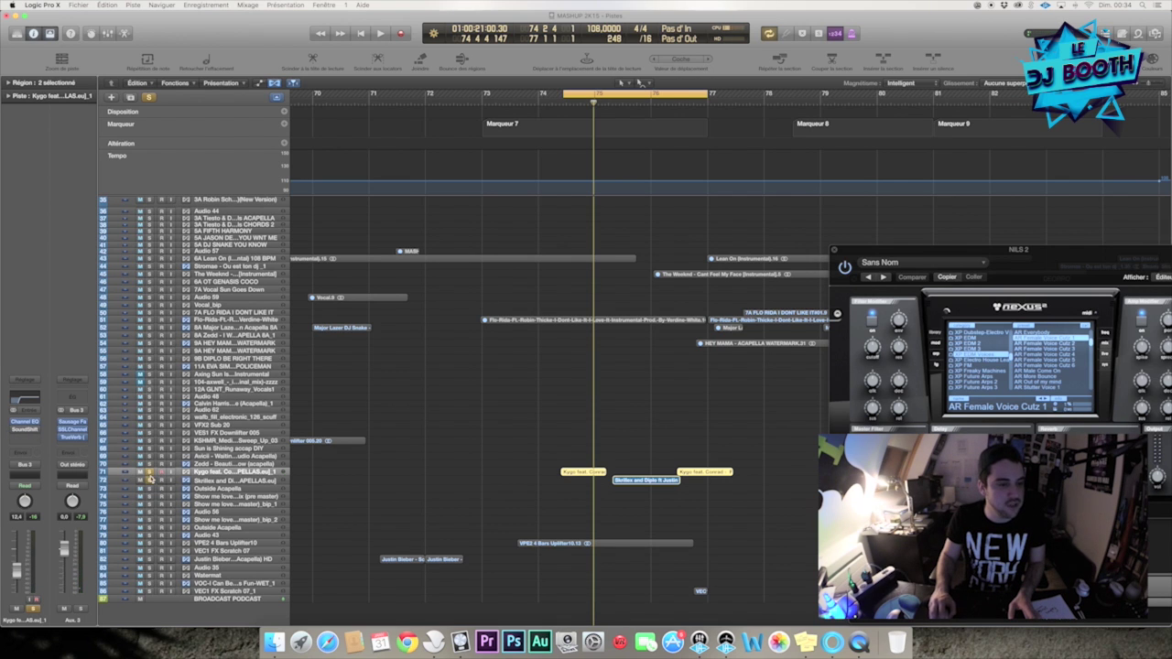
pyautogui.click(150, 475)
pyautogui.press('space')
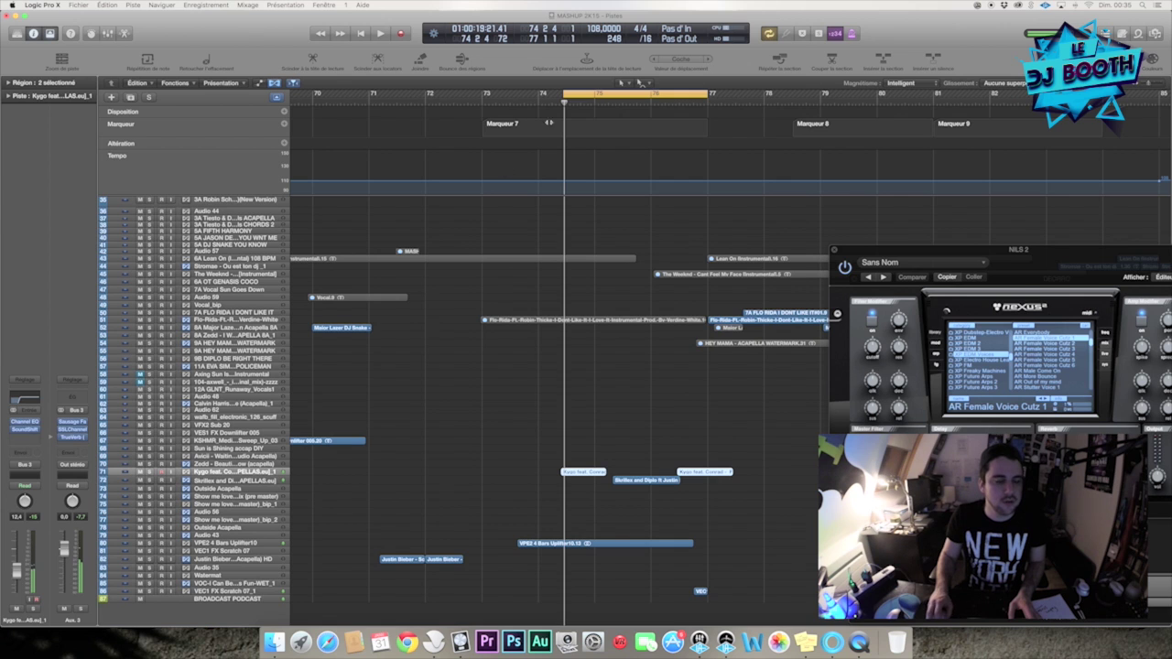
# Step: Set a three-bar cycle from bar 77, play it with tracks 18 and 19 and the two Flo Rida tracks soloed, and clear the solos
pyautogui.moveTo(706, 92); pyautogui.dragTo(628, 91)
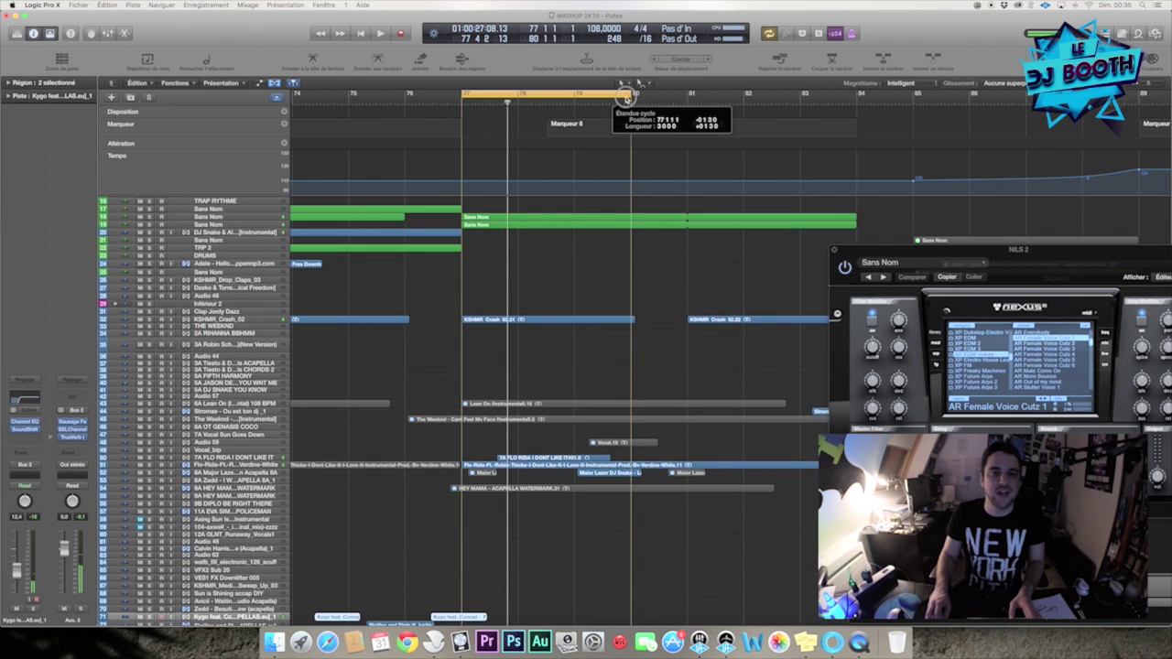
pyautogui.click(146, 226)
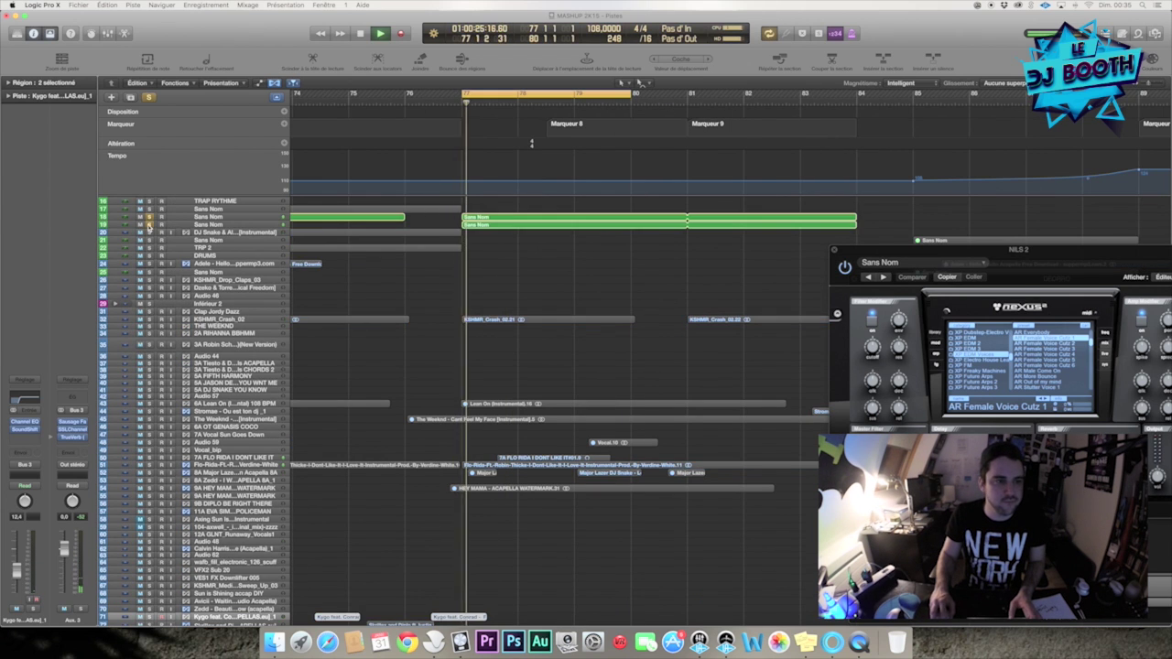
pyautogui.click(163, 466)
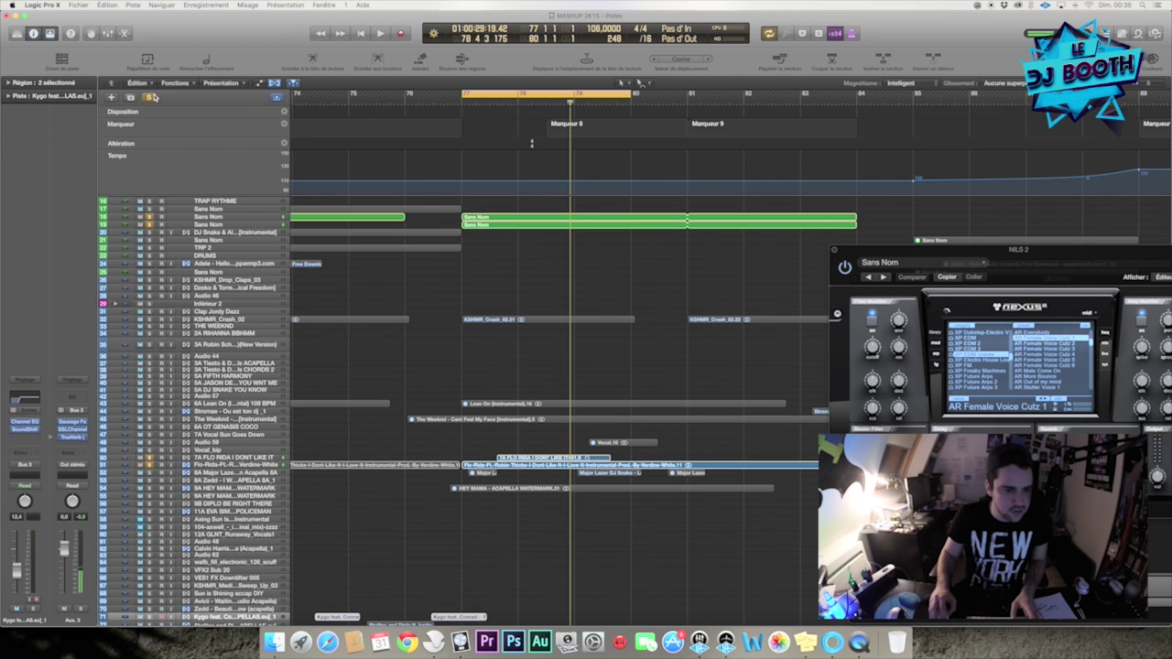
pyautogui.hotkey('shift', 'space')
# Step: Solo the 7A FLO RIDA I DONT LIKE IT track with the Flo-Rida Verdine-White track, and compare it with the Major Lazer acapella track
pyautogui.scroll(-5, 488, 444)
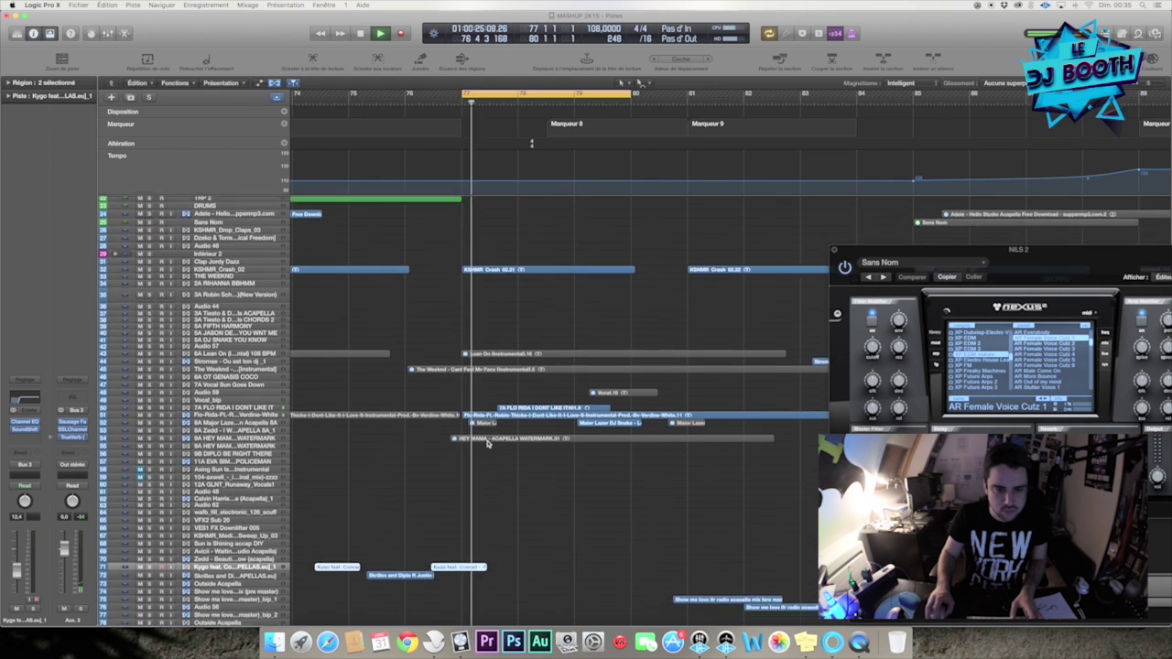
pyautogui.scroll(-1, 539, 443)
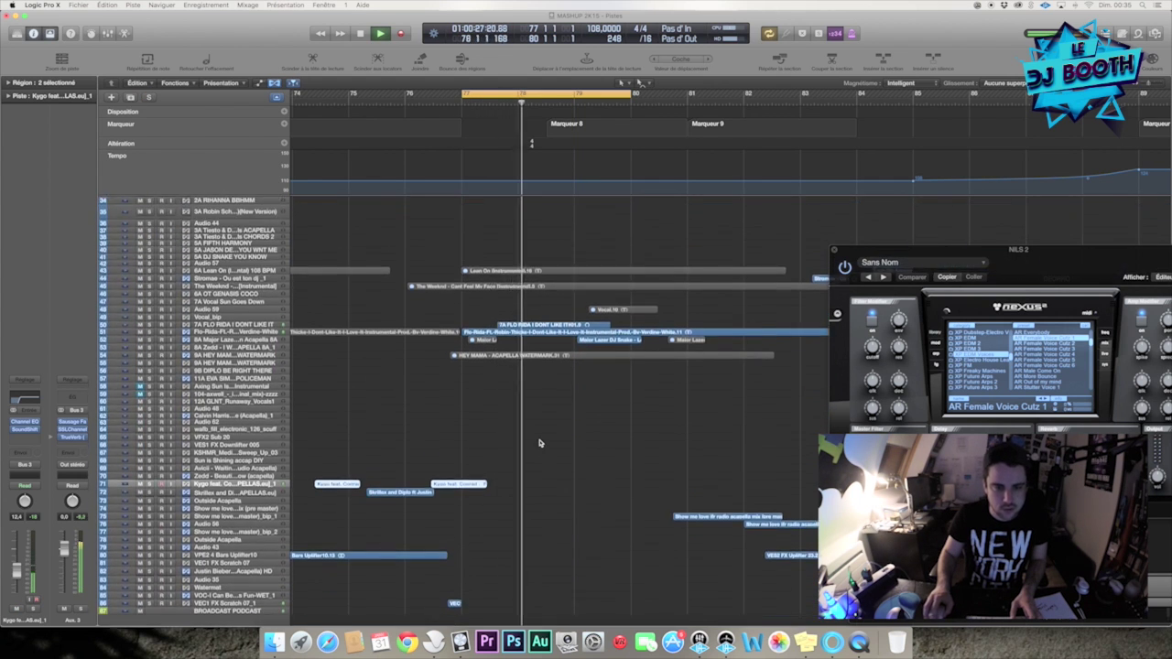
pyautogui.click(148, 326)
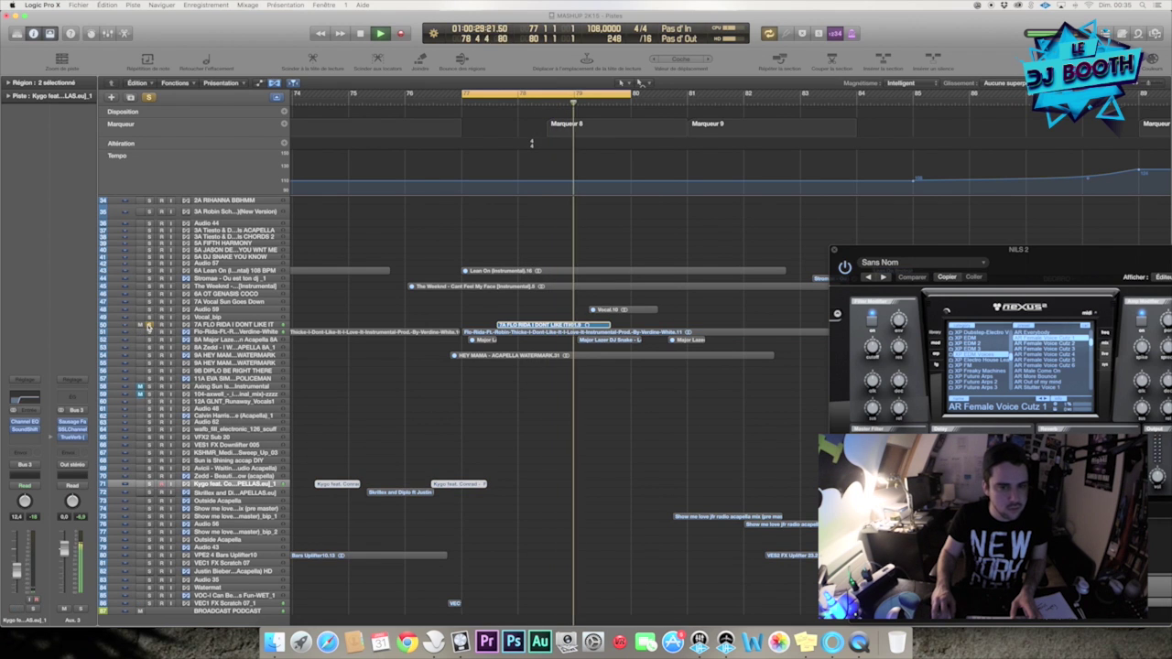
pyautogui.click(149, 333)
pyautogui.click(149, 356)
pyautogui.click(149, 355)
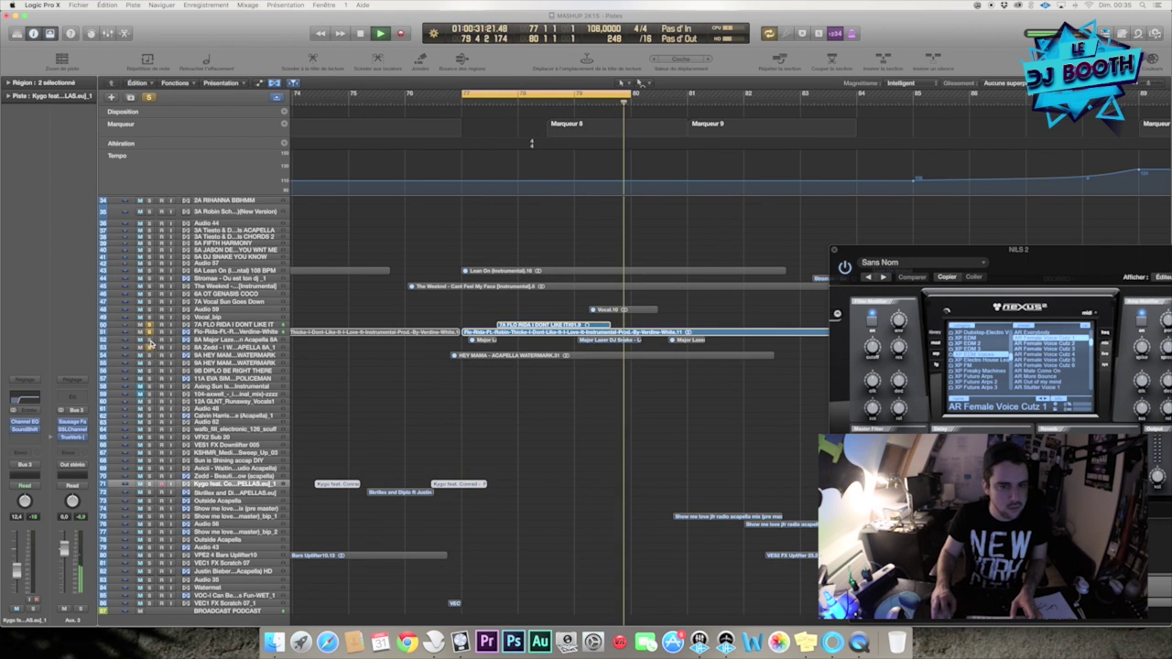
pyautogui.click(149, 340)
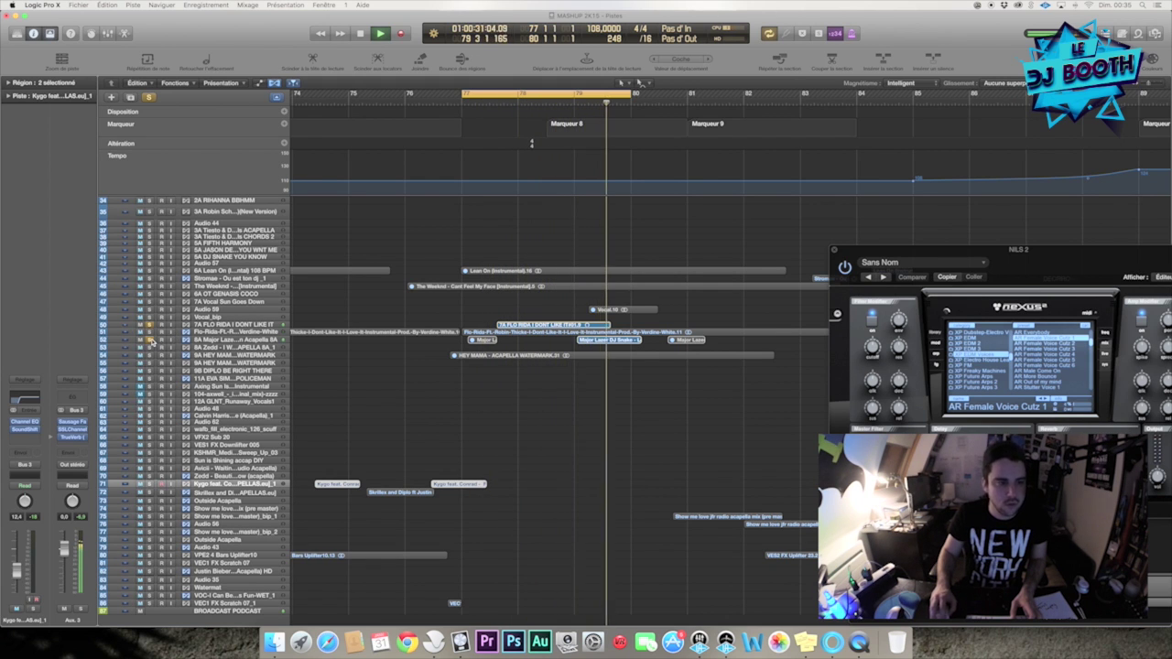
# Step: Set a three-bar cycle from bar 81 and play it with only the Show me love bip_1 track soloed
pyautogui.moveTo(149, 340); pyautogui.dragTo(149, 325)
pyautogui.moveTo(513, 98); pyautogui.dragTo(671, 107)
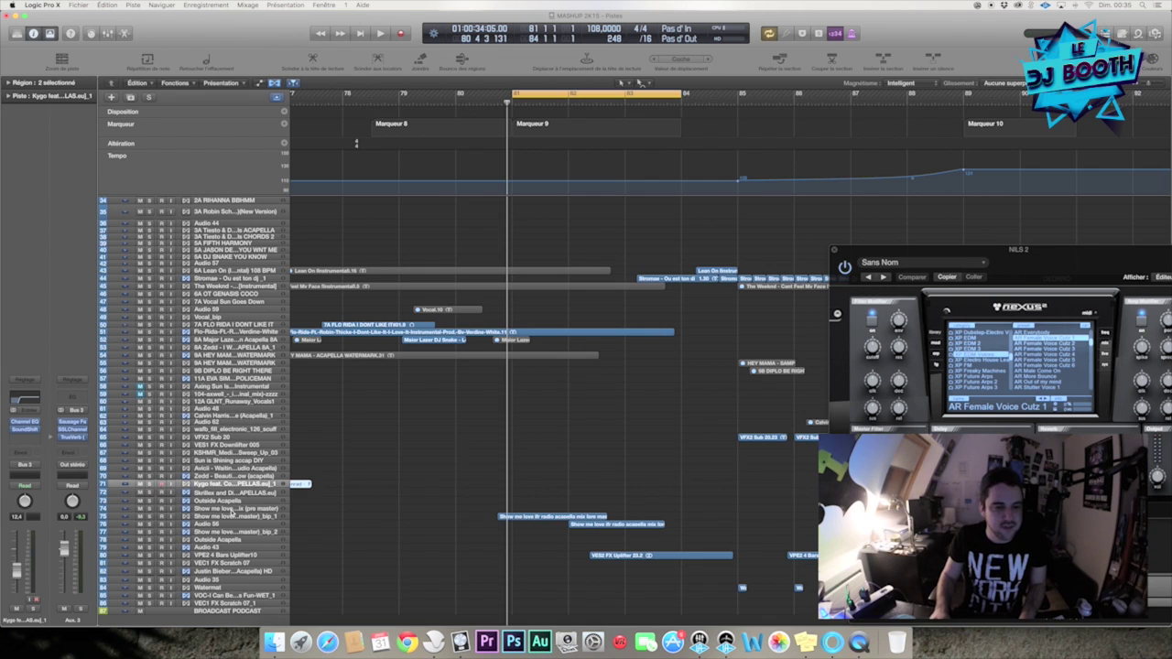
pyautogui.click(171, 509)
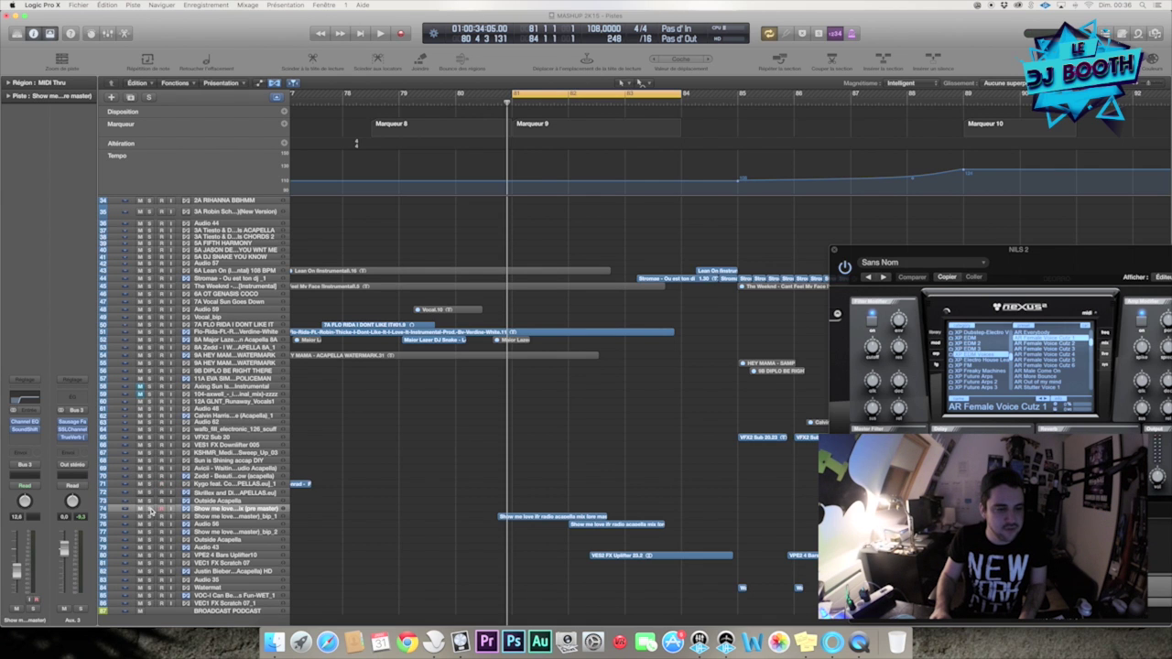
pyautogui.click(150, 510)
pyautogui.click(242, 518)
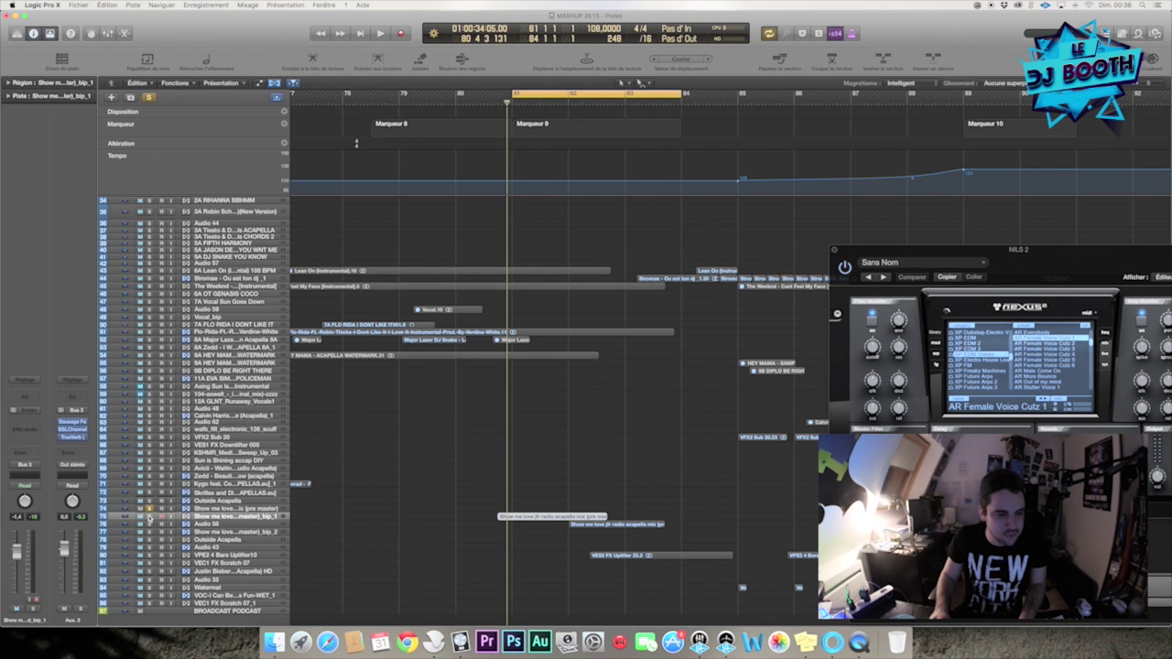
pyautogui.press('space')
pyautogui.scroll(5, 297, 509)
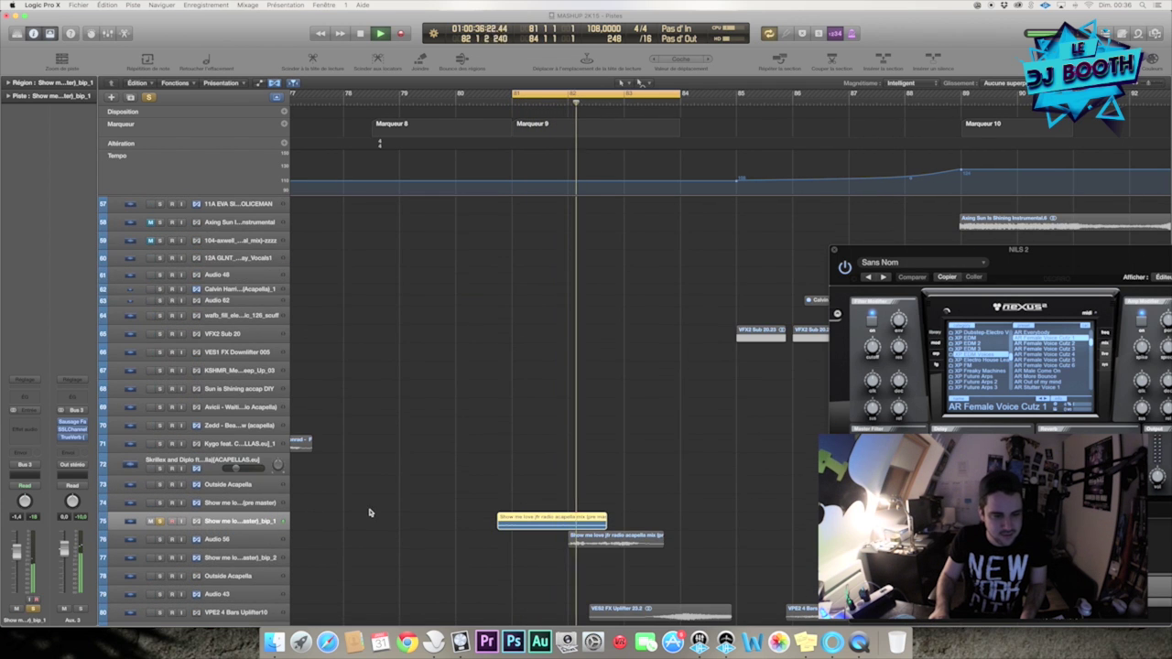
# Step: Solo the Audio 56 track along with the Show me love bip_1 track and play both Show me love regions through the cycle
pyautogui.press('space')
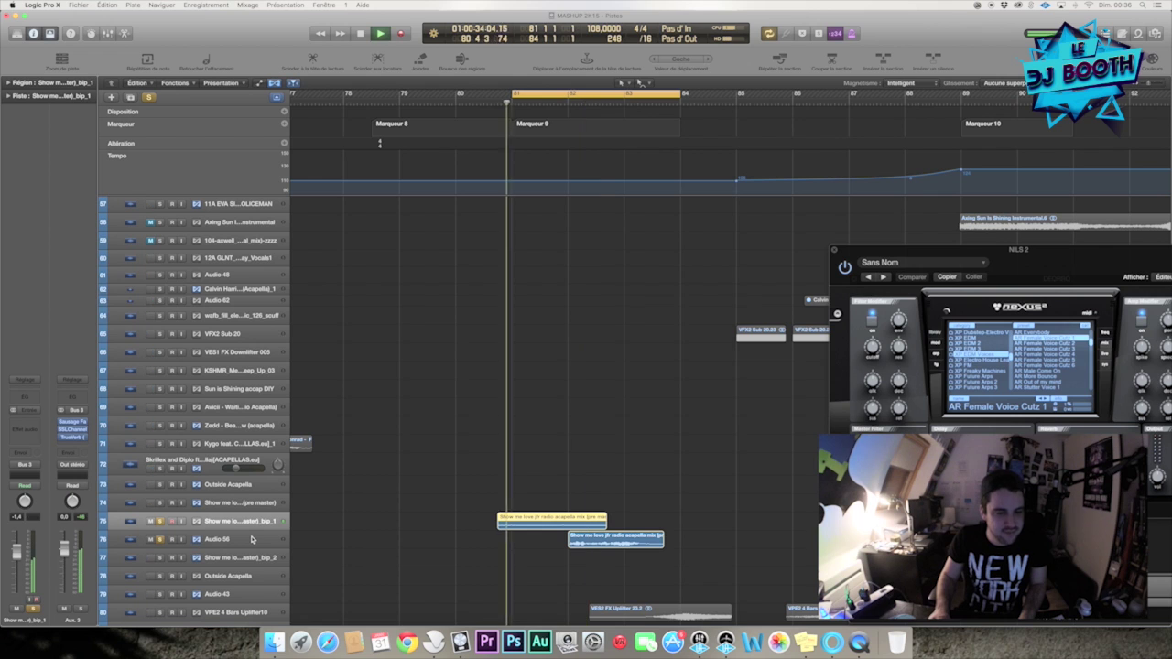
pyautogui.click(224, 509)
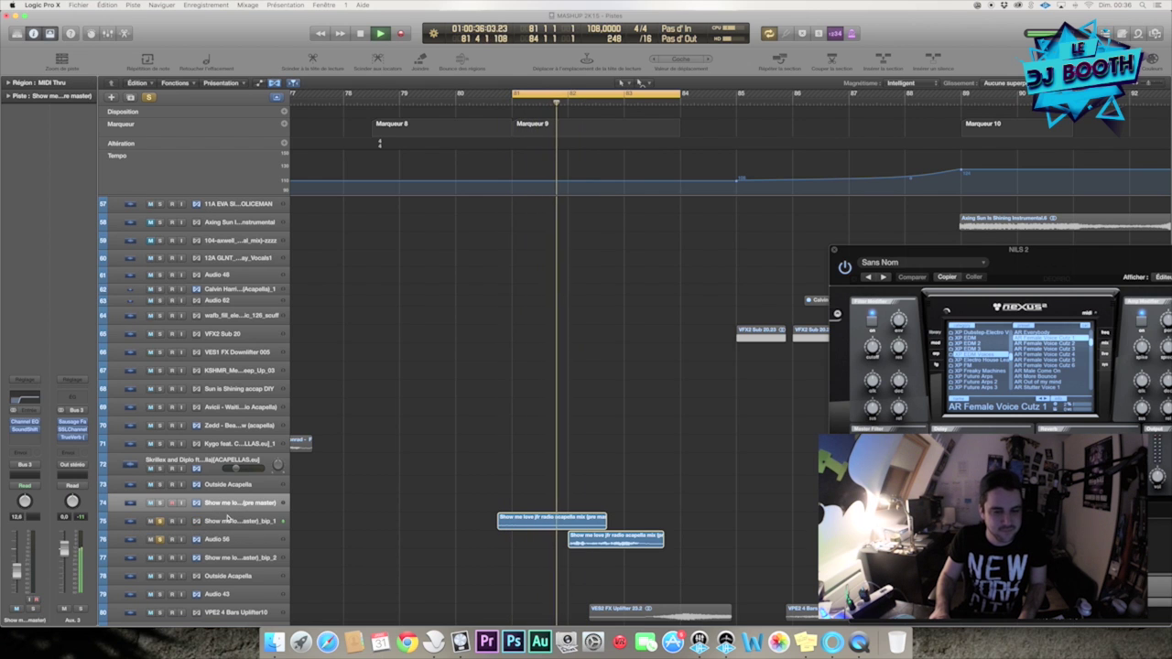
pyautogui.click(228, 520)
pyautogui.press('super+Left')
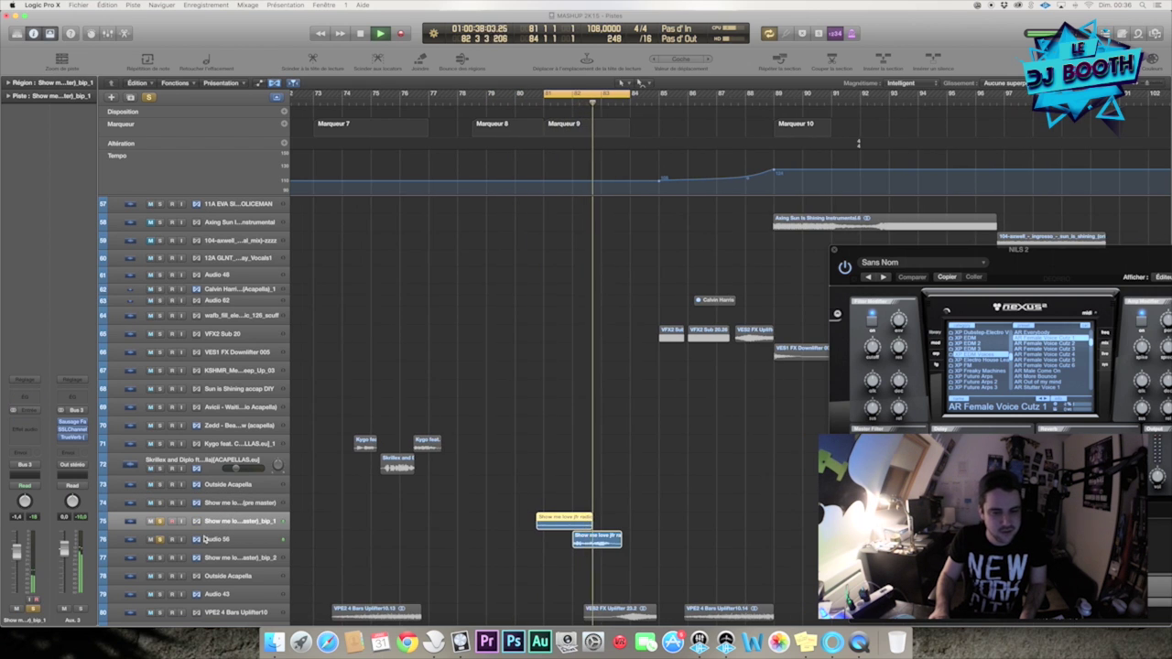
pyautogui.scroll(5, 403, 466)
pyautogui.scroll(5, 398, 459)
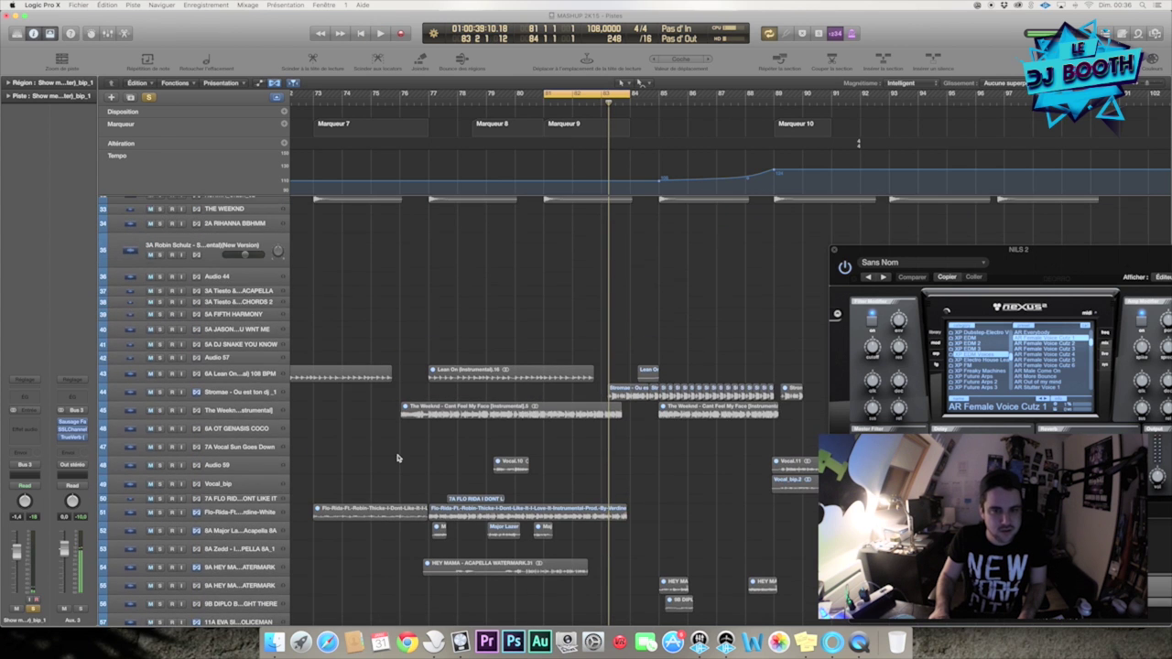
# Step: Play the section from bar 81 in the full mix with all solos cleared
pyautogui.press('space')
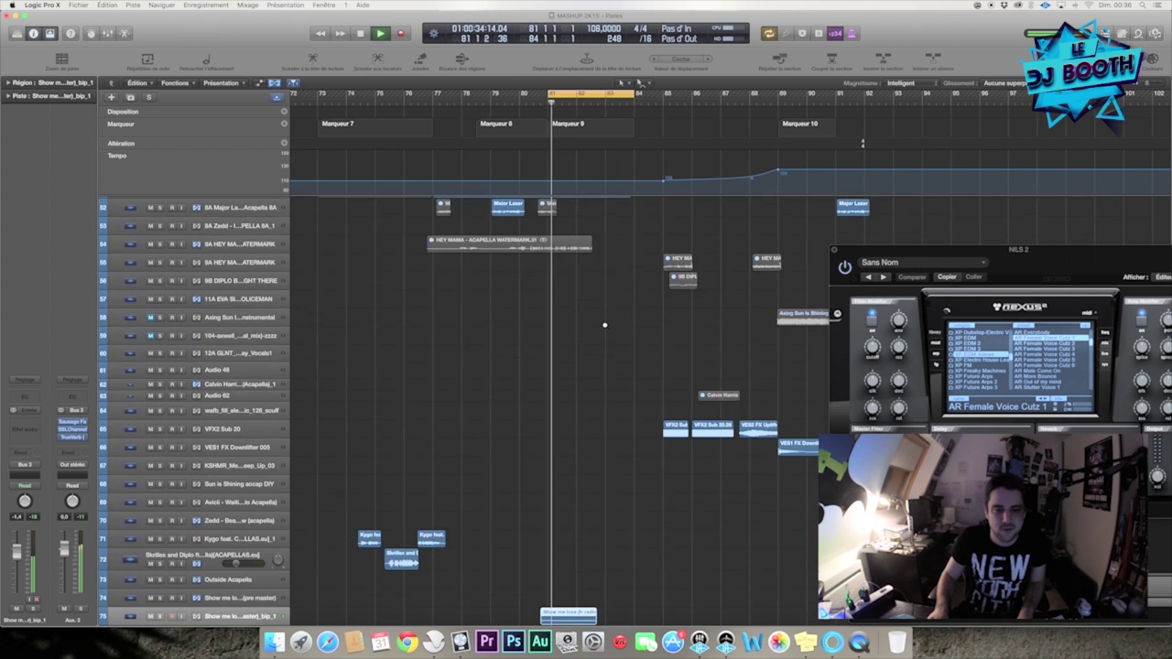
pyautogui.press('super+Up')
pyautogui.press('super+Up')
pyautogui.scroll(-4, 604, 330)
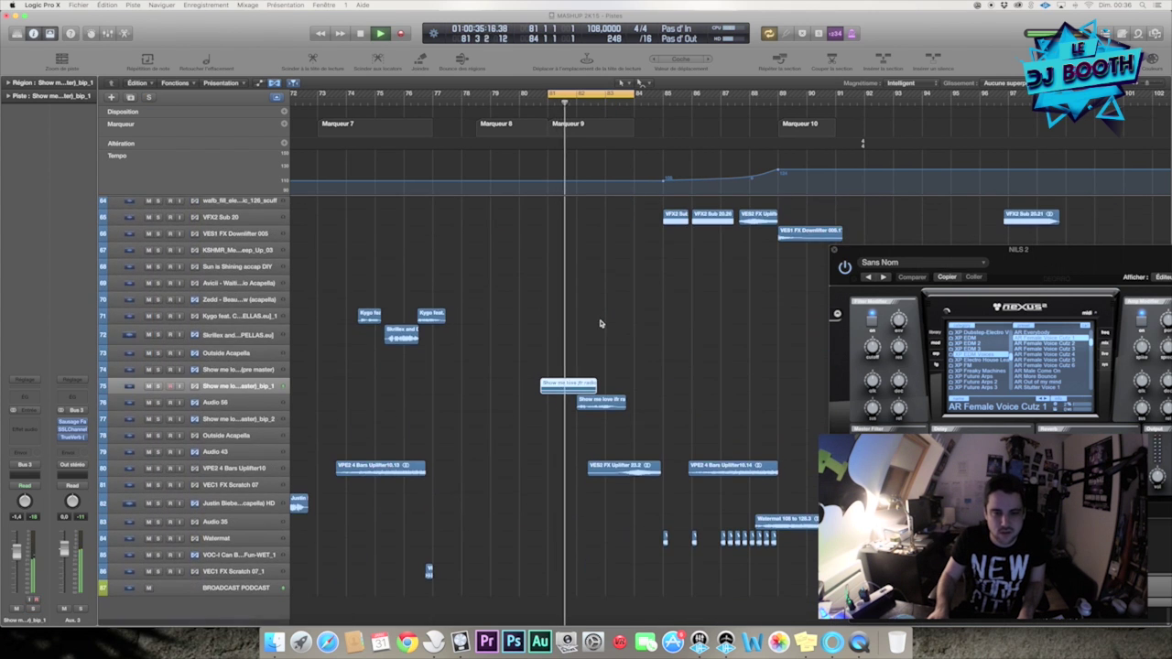
pyautogui.scroll(10, 615, 366)
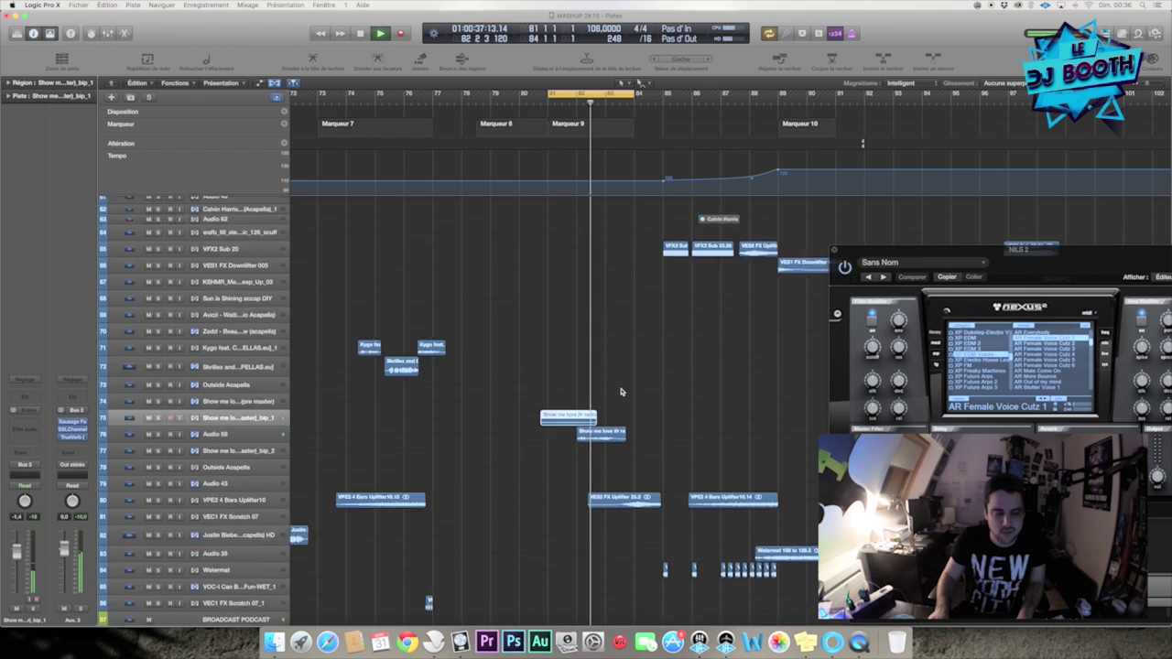
pyautogui.press('space')
# Step: Solo the Stromae - Ou est ton dj _1 track and set a three-bar cycle from bar 83
pyautogui.click(205, 282)
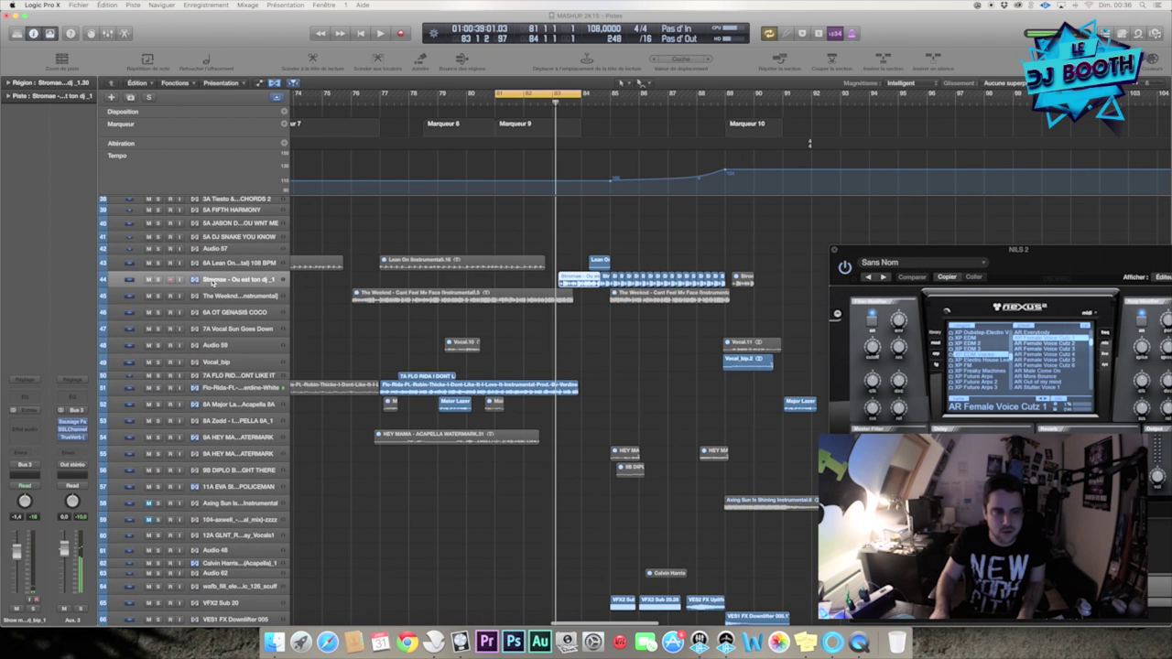
pyautogui.click(159, 280)
pyautogui.moveTo(563, 92); pyautogui.dragTo(619, 93)
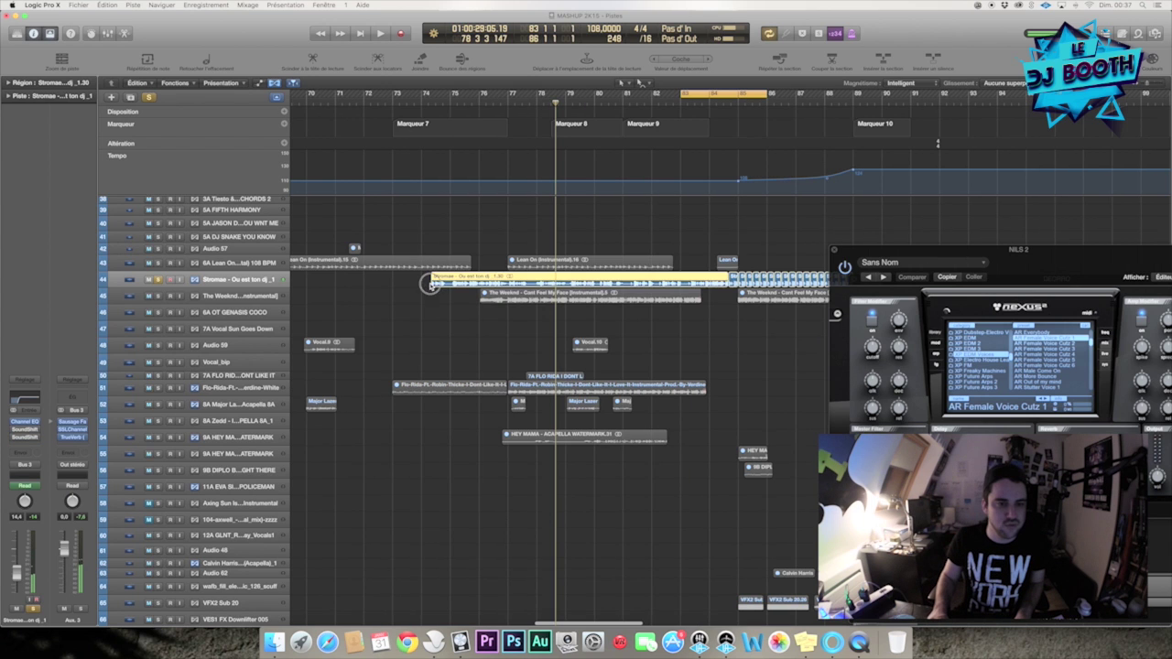
# Step: Play the Stromae region with its start extended back to about bar 73, and trim it back to bar 83
pyautogui.click(429, 283)
pyautogui.click(432, 283)
pyautogui.moveTo(358, 283); pyautogui.dragTo(342, 238)
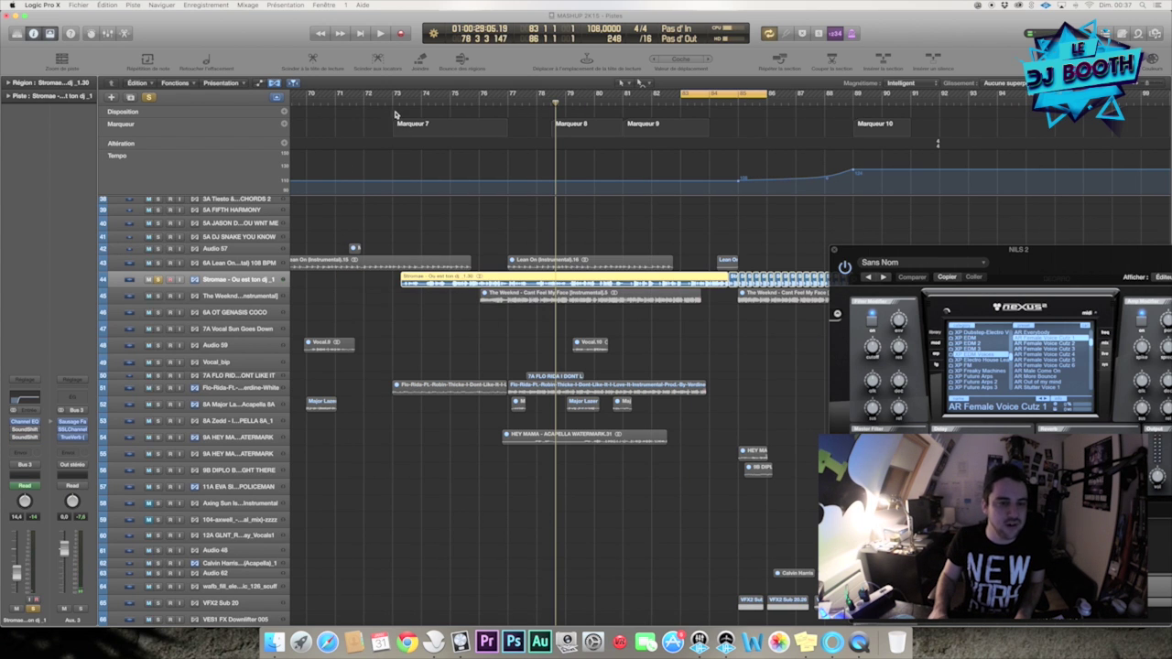
pyautogui.press('space')
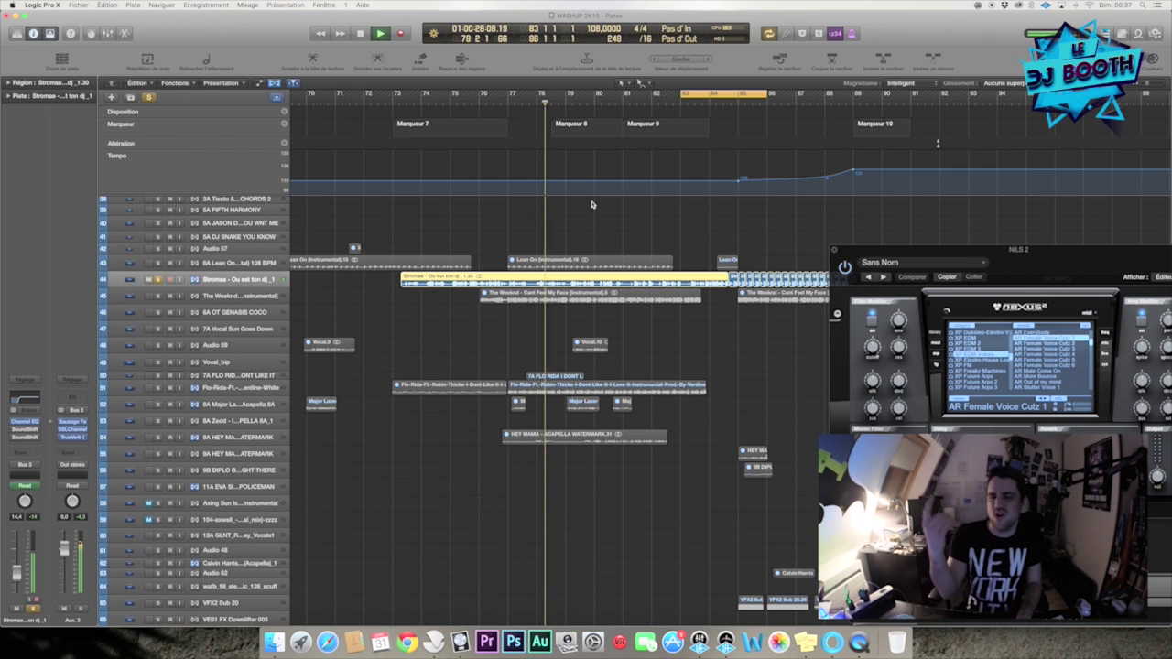
pyautogui.moveTo(401, 286); pyautogui.dragTo(688, 290)
# Step: Play the soloed Stromae track in the cycle from bar 83
pyautogui.press('space')
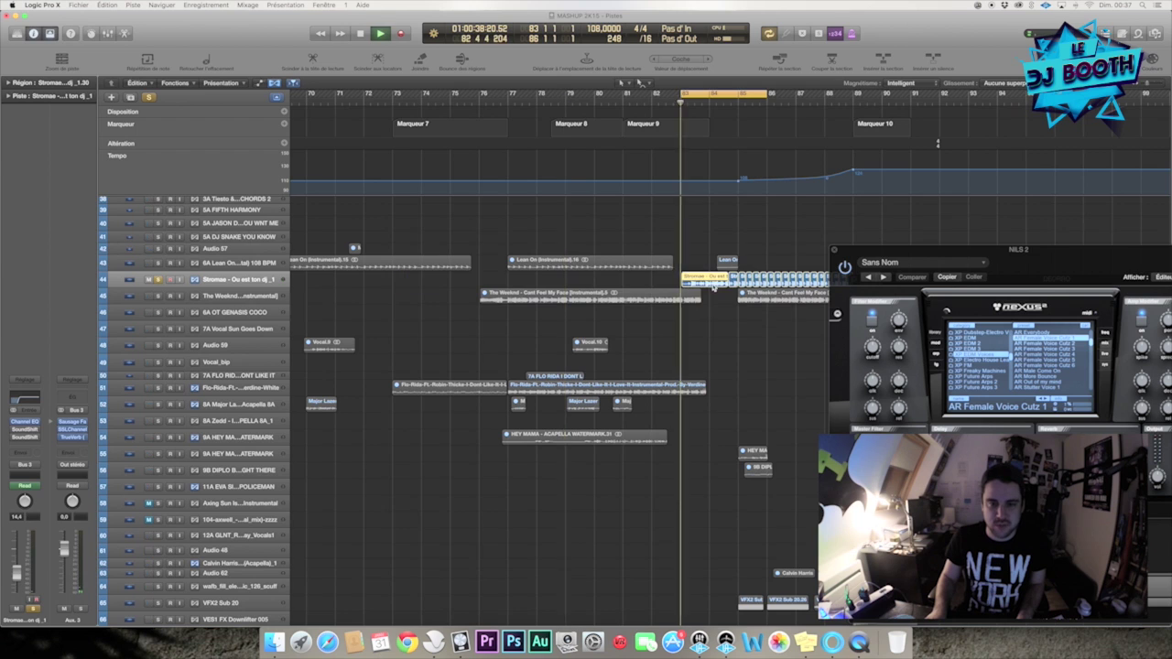
pyautogui.hscroll(2, 714, 287)
pyautogui.press('space')
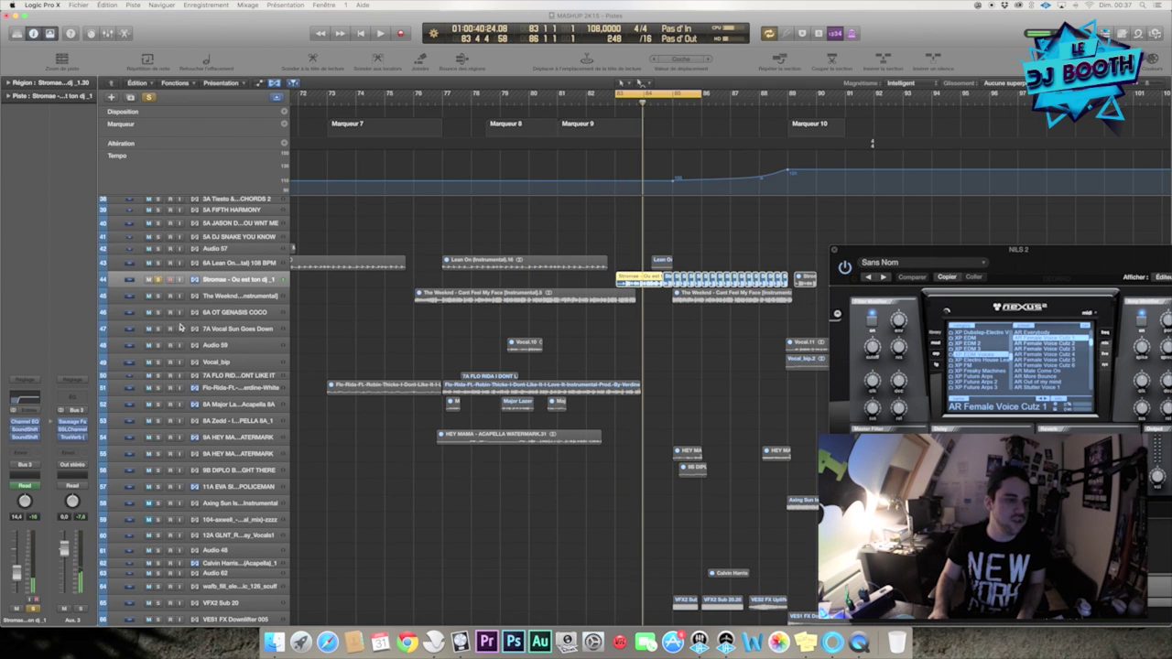
# Step: Play the full mix from bar 83 up to bar 85 with the solo cleared and cycling turned off
pyautogui.hscroll(2, 666, 192)
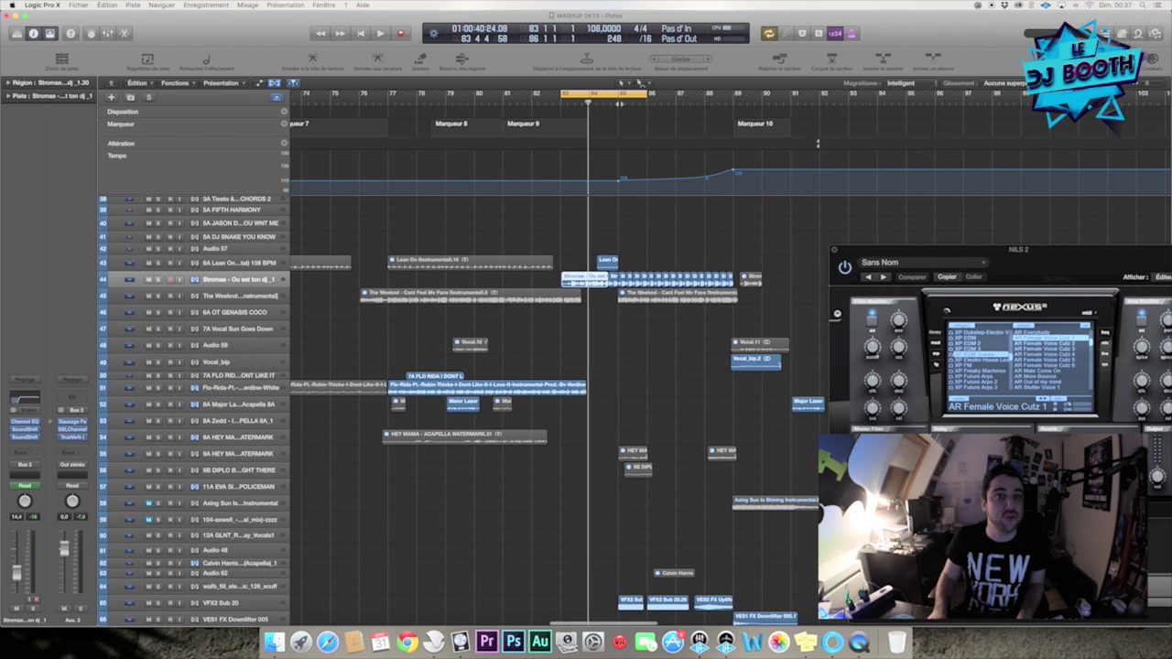
pyautogui.press('space')
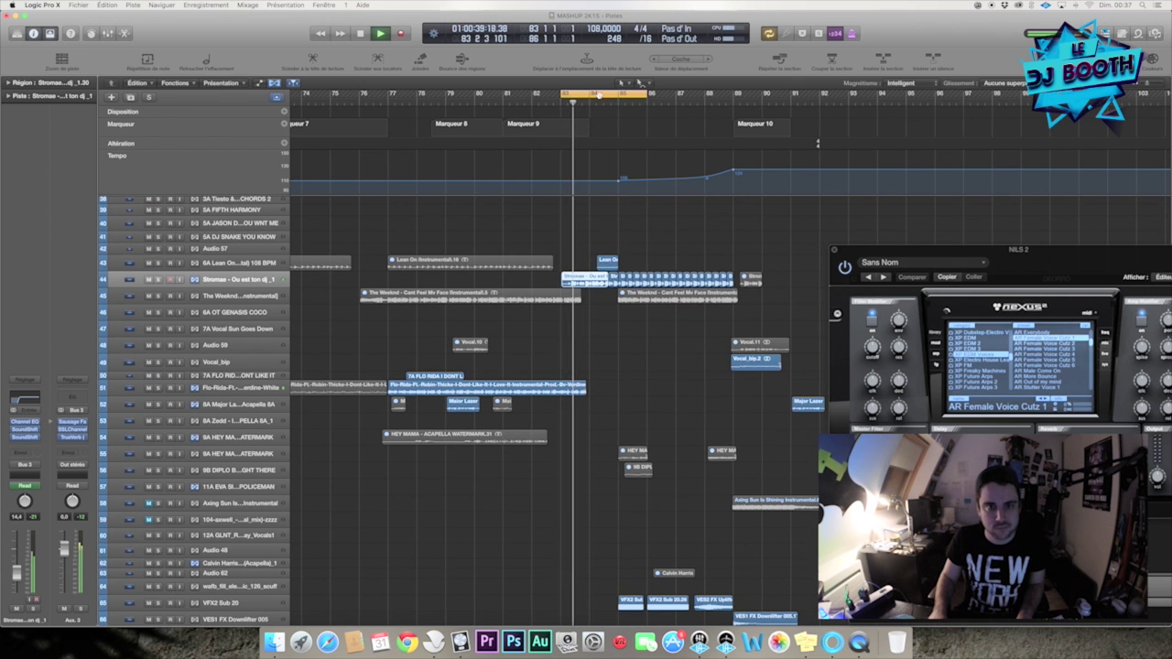
pyautogui.hscroll(2, 619, 218)
pyautogui.press('super+Right')
pyautogui.press('super+Right')
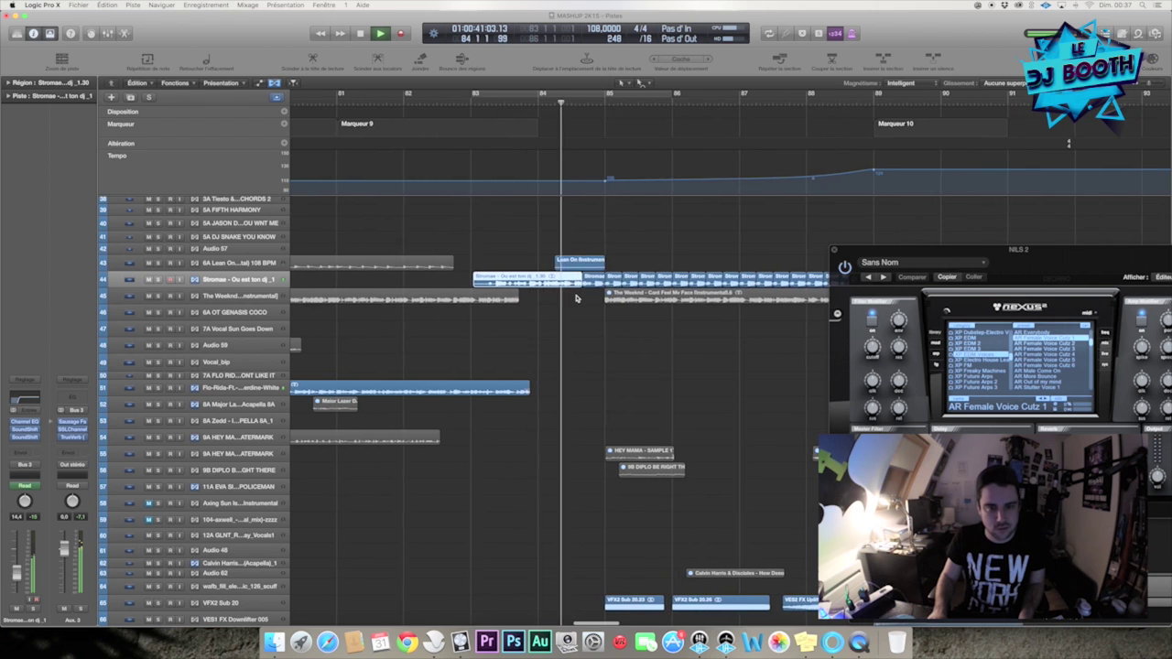
pyautogui.press('space')
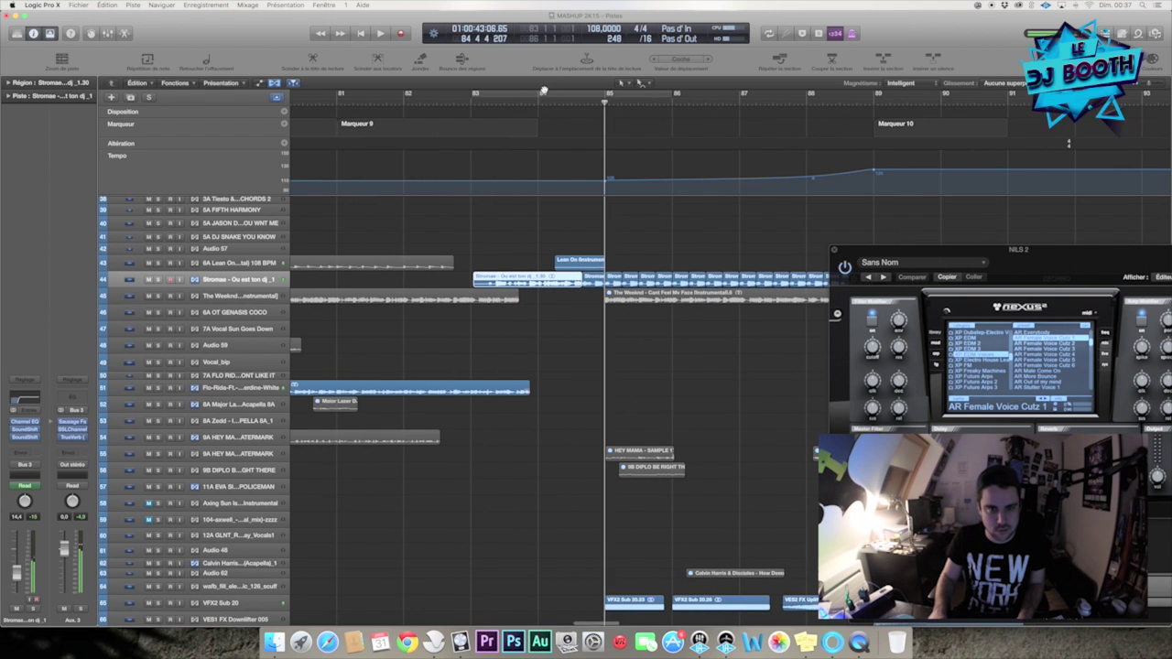
# Step: Cycle the single bar 84 and play it with only the 6A Lean On instrumental track soloed
pyautogui.moveTo(541, 94); pyautogui.dragTo(600, 96)
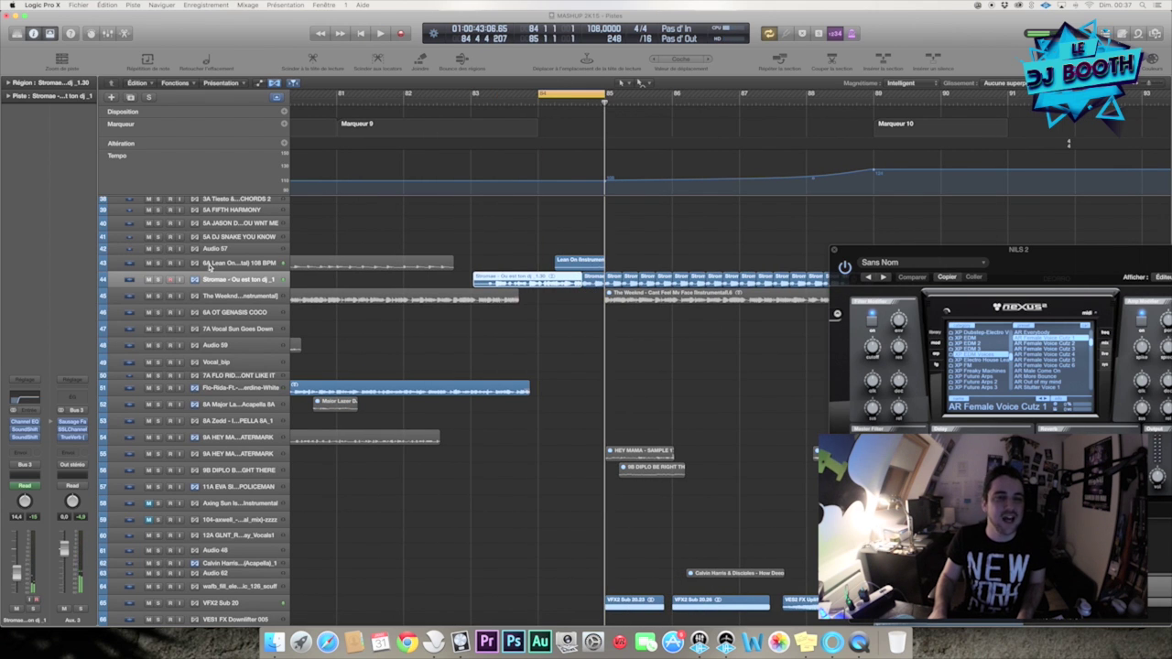
pyautogui.click(210, 265)
pyautogui.click(159, 264)
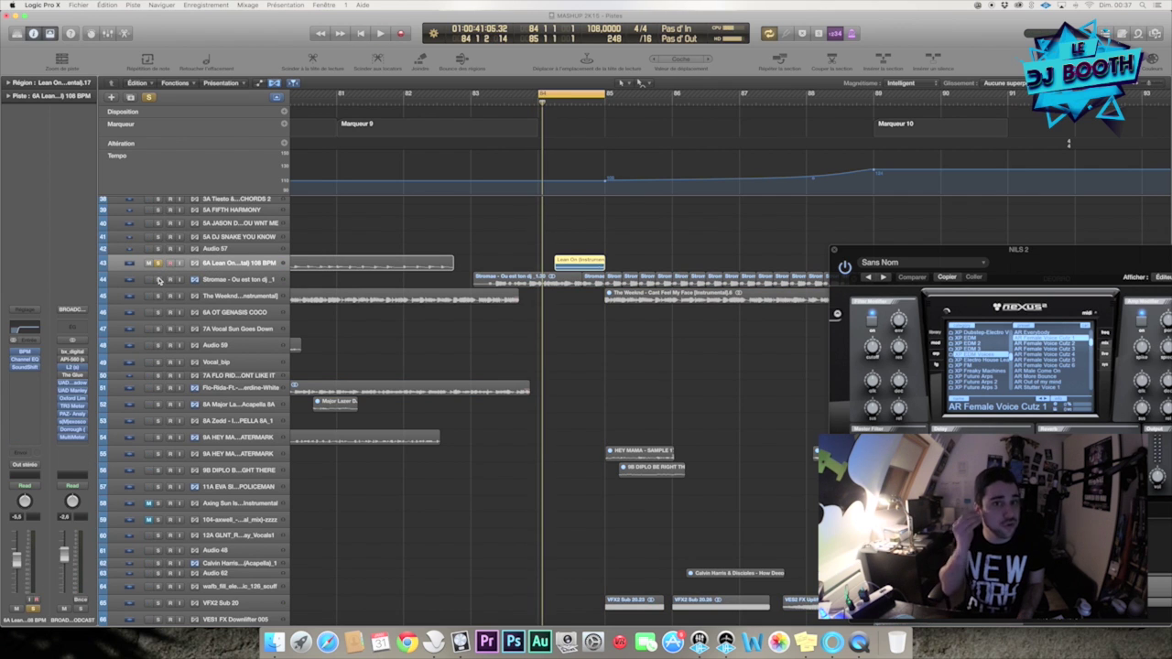
pyautogui.press('space')
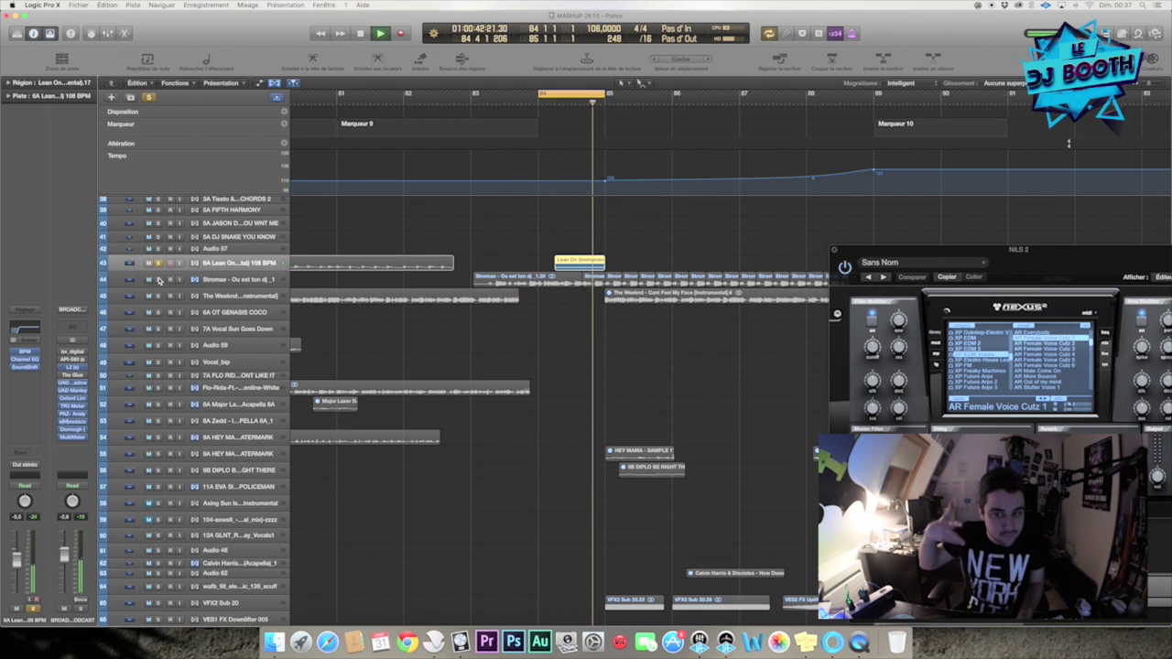
pyautogui.press('space')
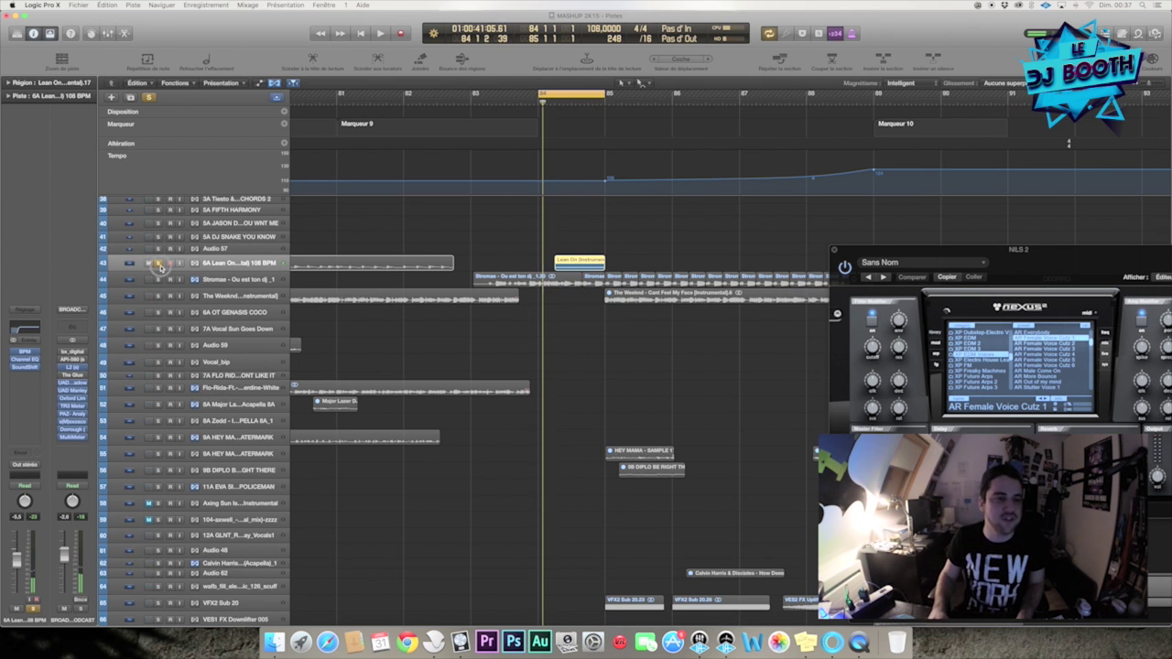
# Step: Switch the solo from the Lean On track to the Stromae track, play bar 84 and clear the solo
pyautogui.click(160, 264)
pyautogui.click(158, 280)
pyautogui.press('space')
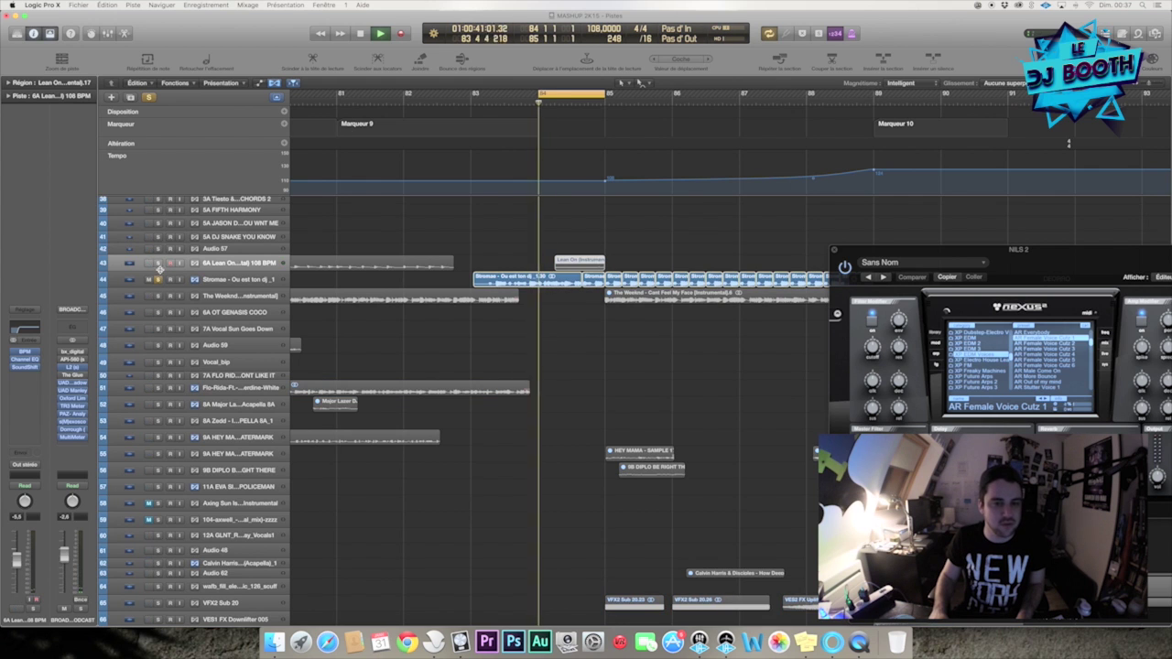
pyautogui.press('space')
pyautogui.click(150, 98)
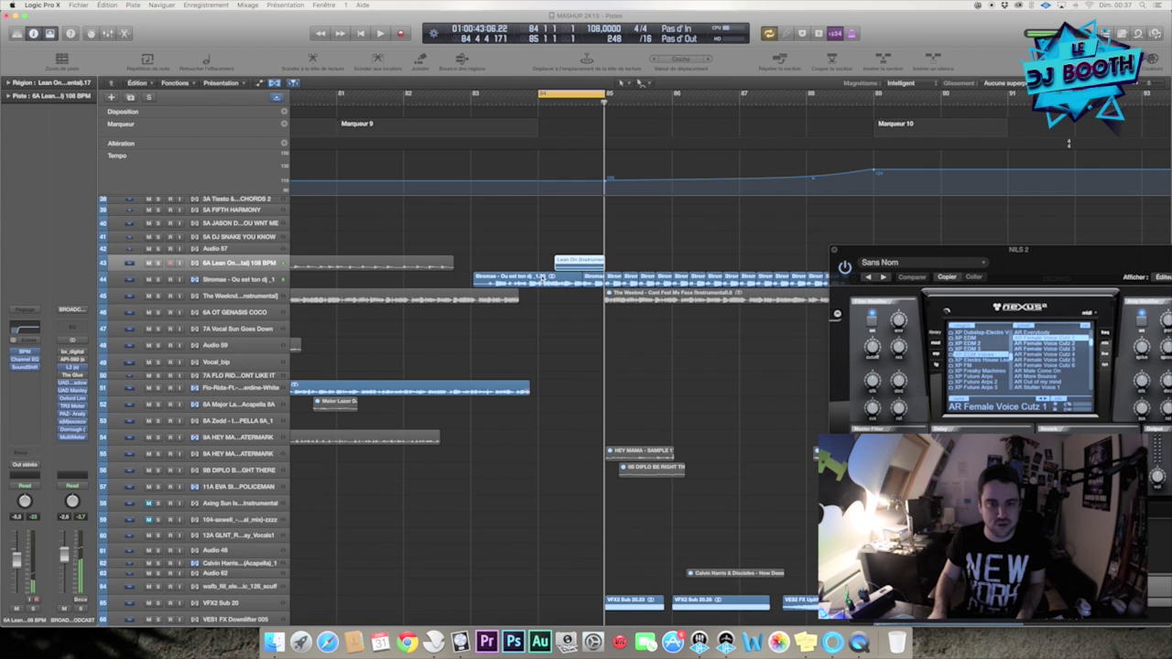
# Step: Set a four-bar cycle from bar 85 and play it with only the Stromae track soloed
pyautogui.press('super+Left')
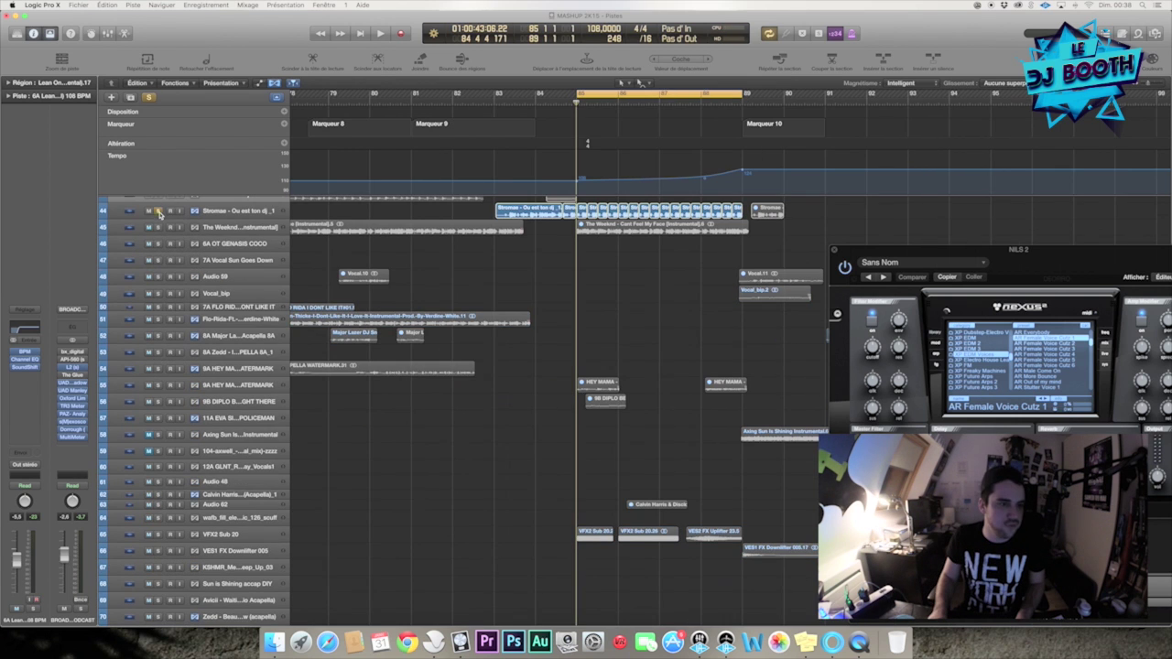
pyautogui.press('space')
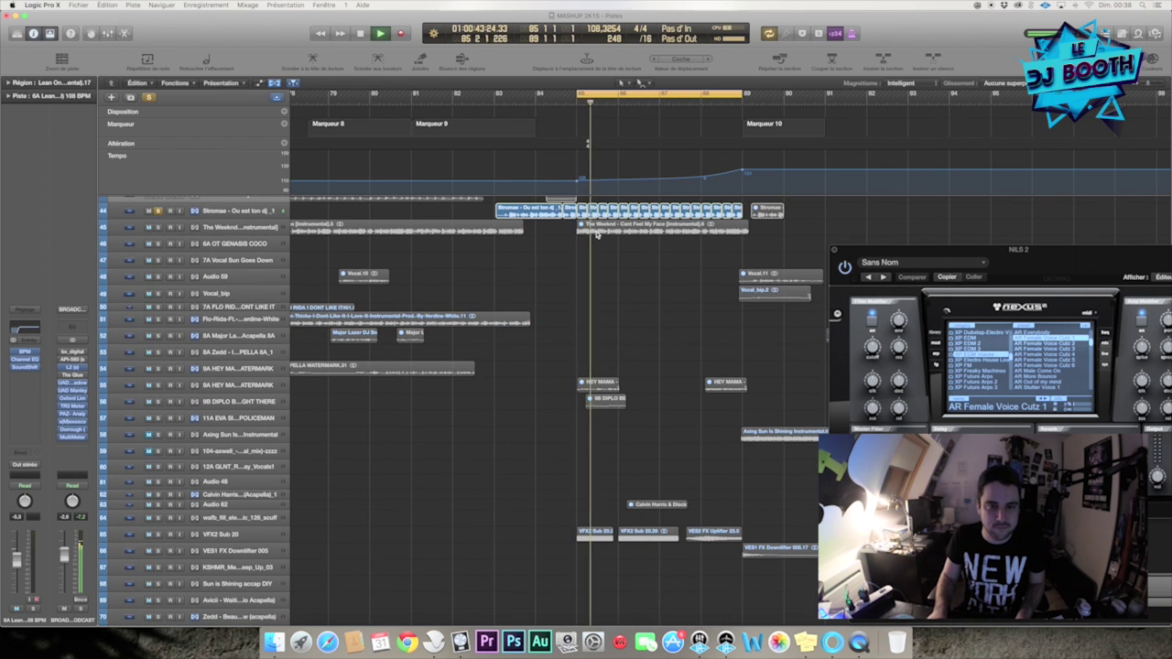
pyautogui.click(270, 212)
pyautogui.press('space')
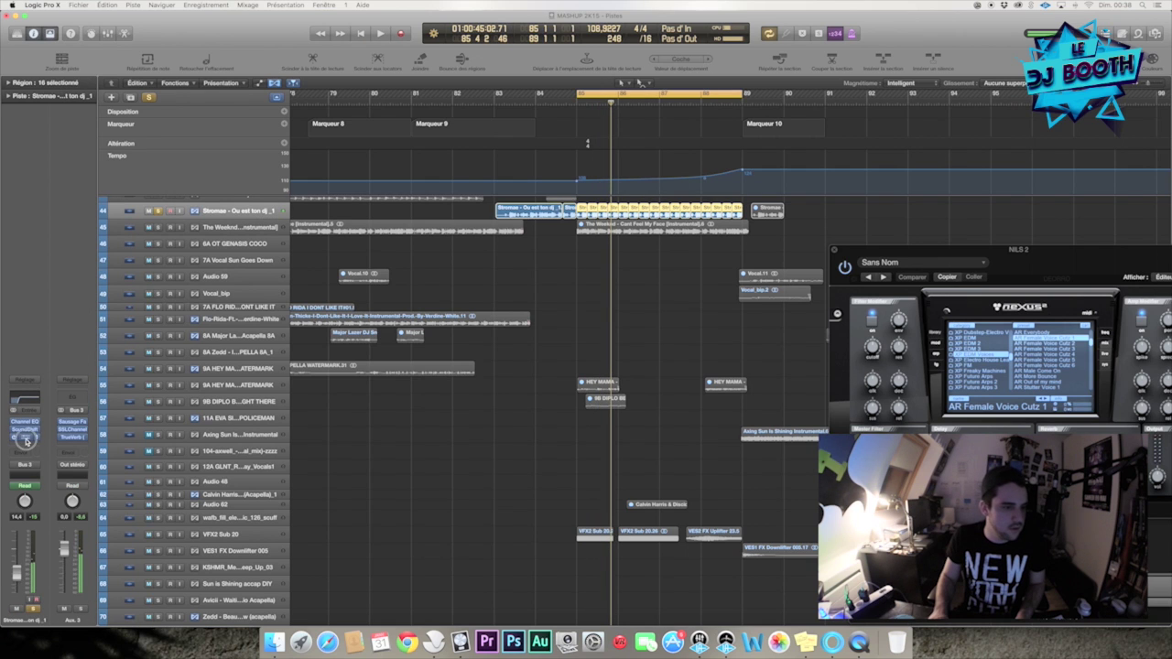
# Step: Open the Stromae track's SoundShifter Pitch plug-in and show the track automation beside it
pyautogui.click(27, 437)
pyautogui.moveTo(100, 43); pyautogui.dragTo(508, 198)
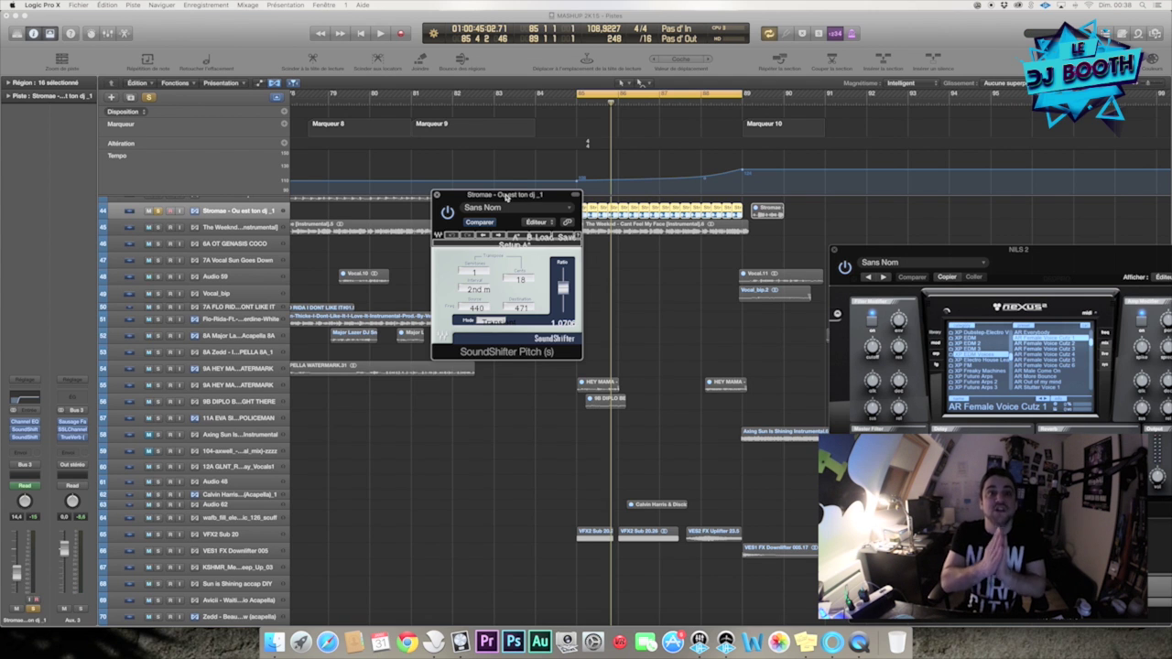
pyautogui.press('a')
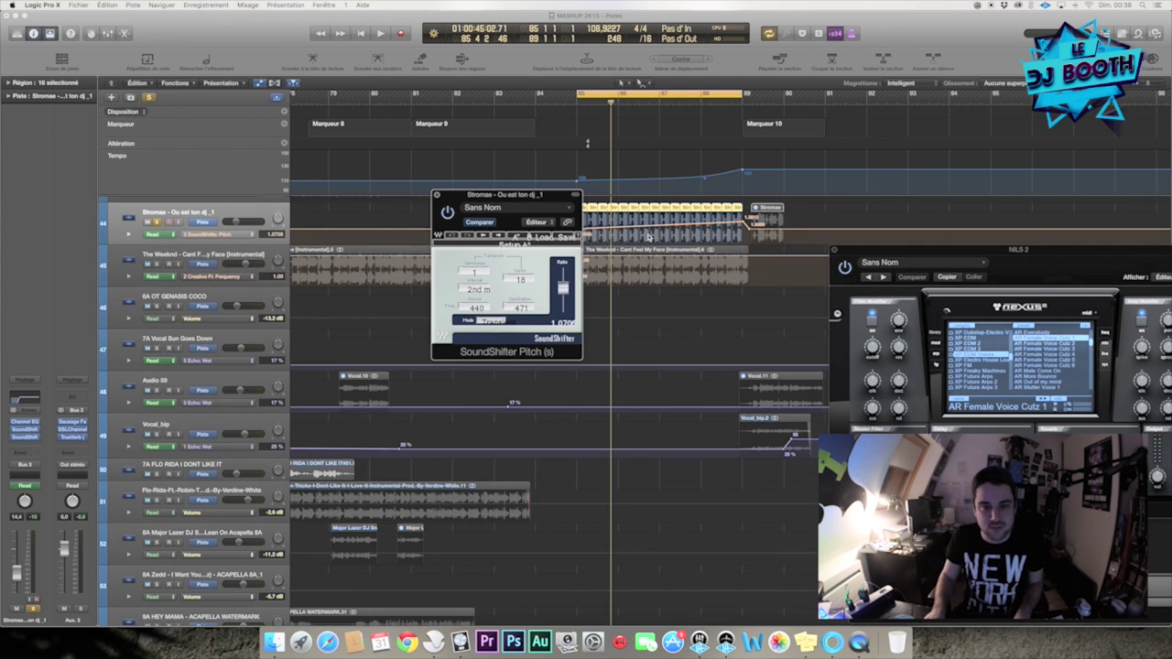
pyautogui.moveTo(543, 195); pyautogui.dragTo(497, 196)
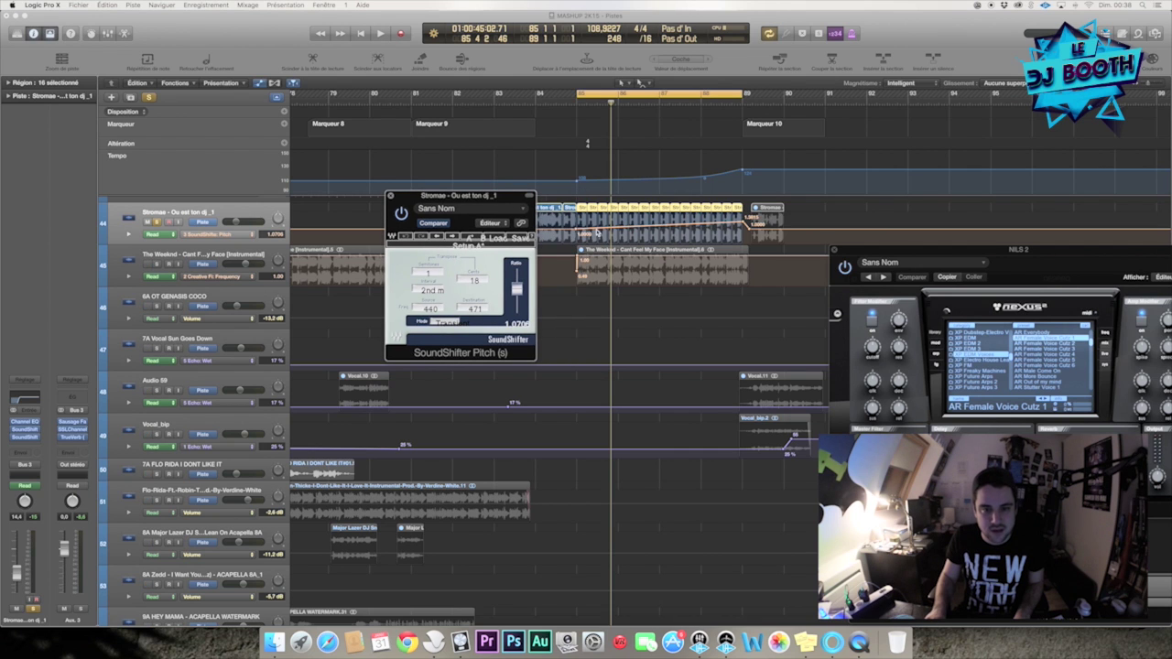
# Step: Play the Stromae track's automated pitch rise from bar 85, clear its solo and hide the automation
pyautogui.press('space')
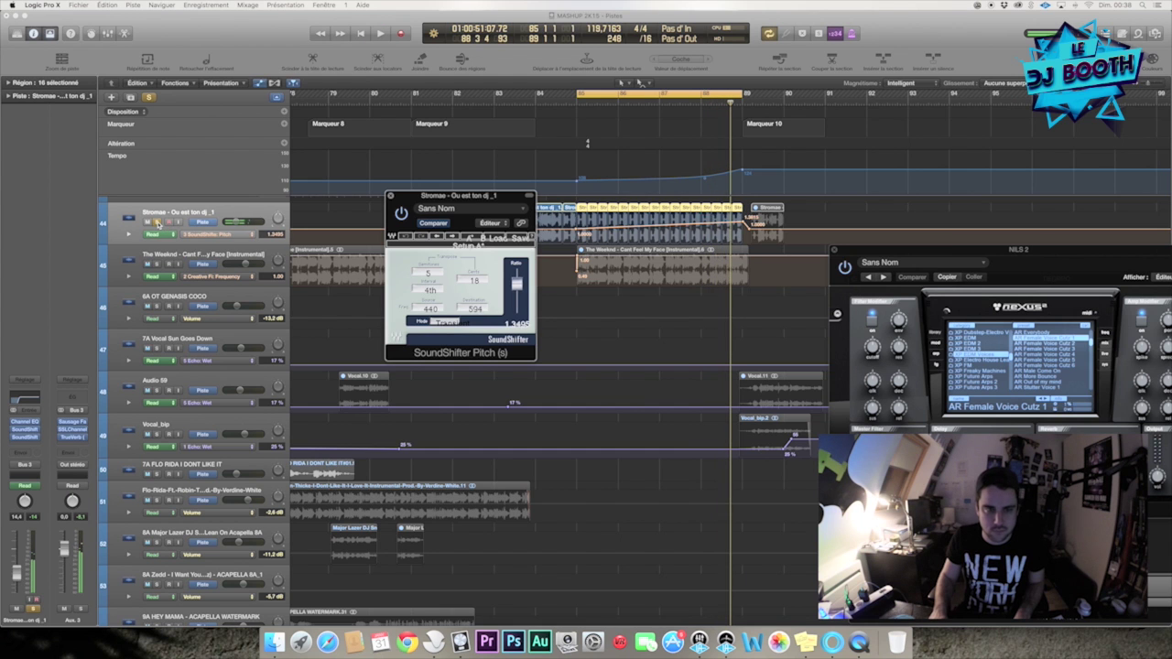
pyautogui.click(157, 224)
pyautogui.press('a')
# Step: Solo the Watermat track, play it from bar 85 and view its TrueVerb plug-in settings before closing the plug-in
pyautogui.click(170, 547)
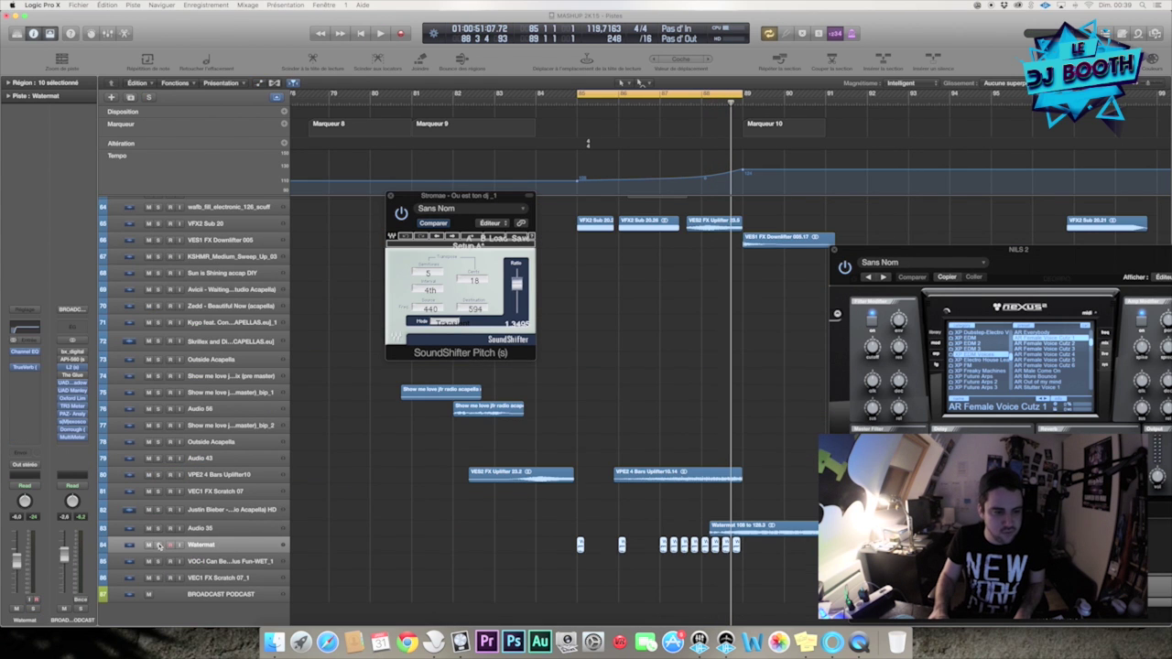
pyautogui.click(158, 546)
pyautogui.press('space')
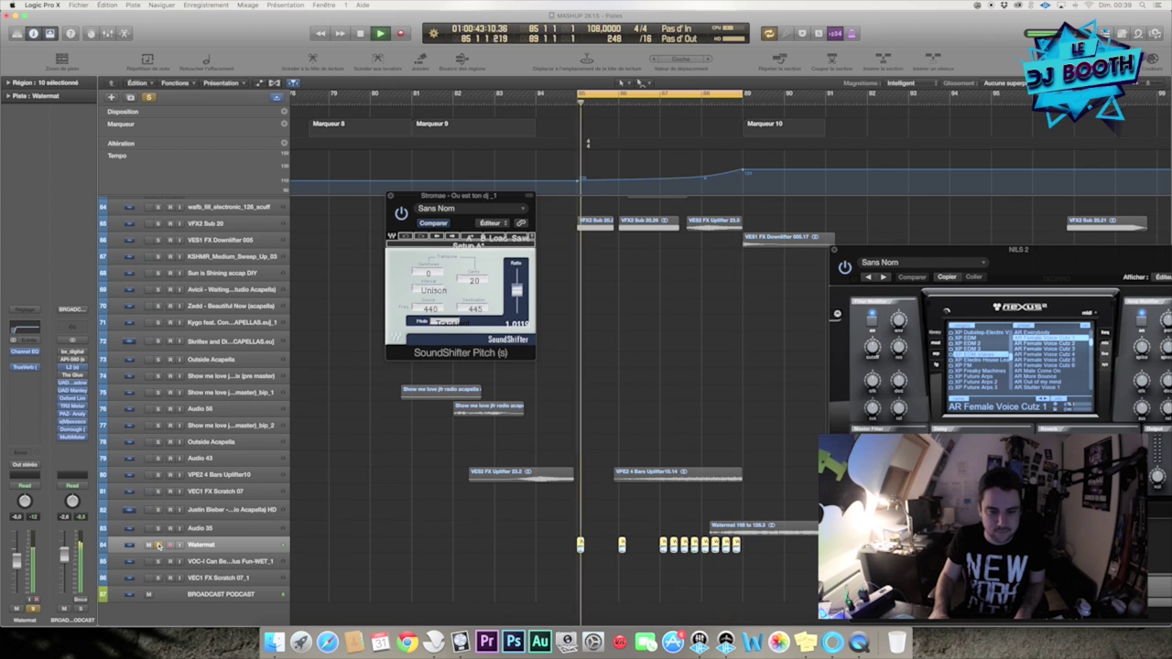
pyautogui.click(34, 368)
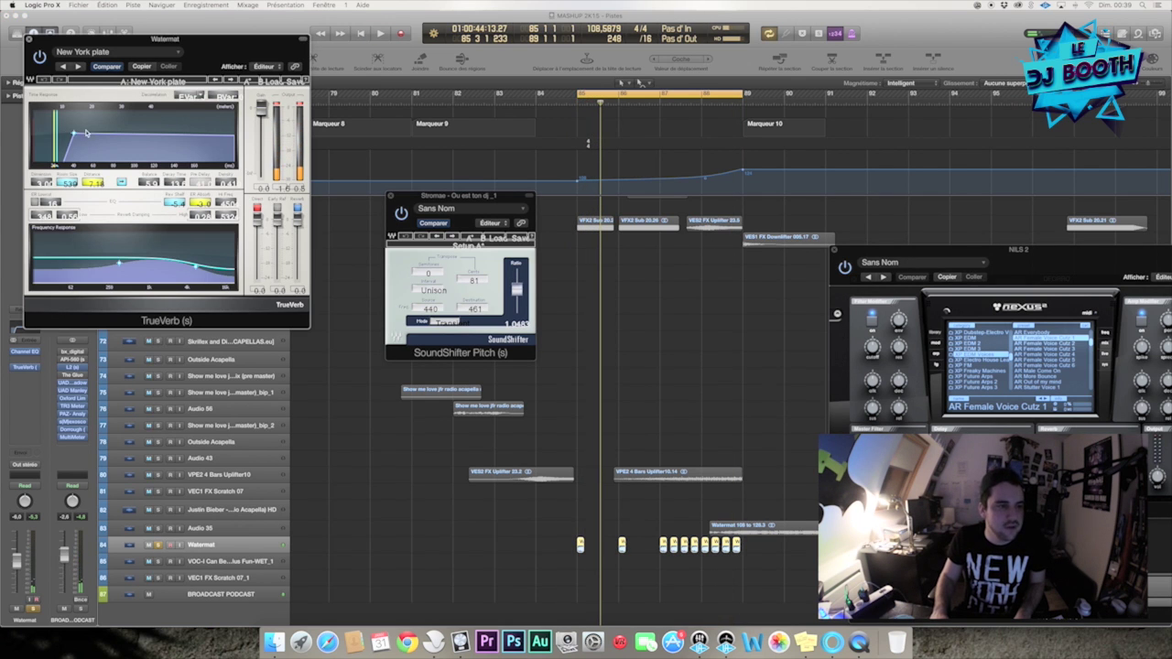
pyautogui.click(29, 40)
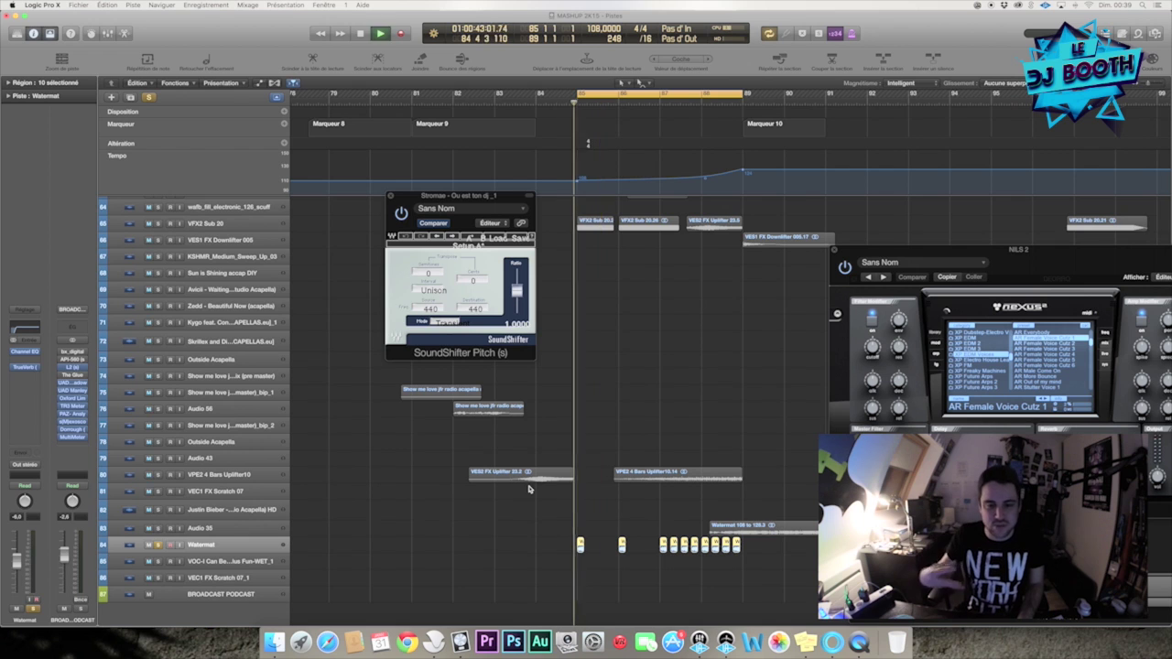
# Step: Add the VFX2 Sub 20 track to the Watermat solo, play the cycle from bar 85 and clear the solos
pyautogui.click(156, 223)
pyautogui.press('space')
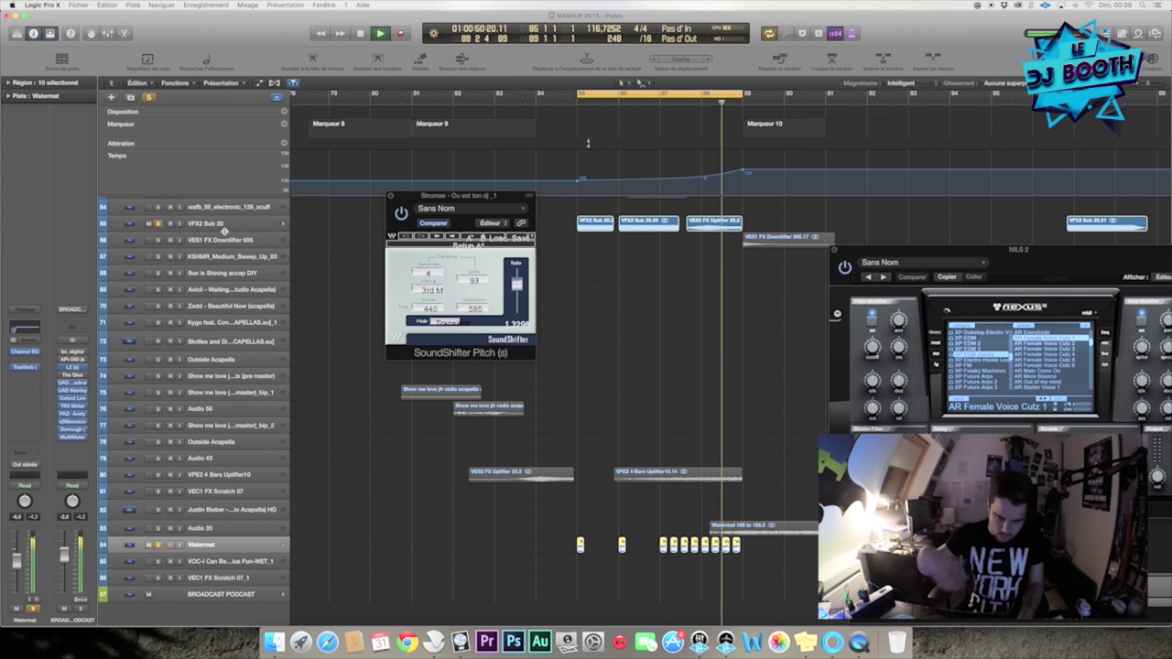
pyautogui.scroll(15, 223, 230)
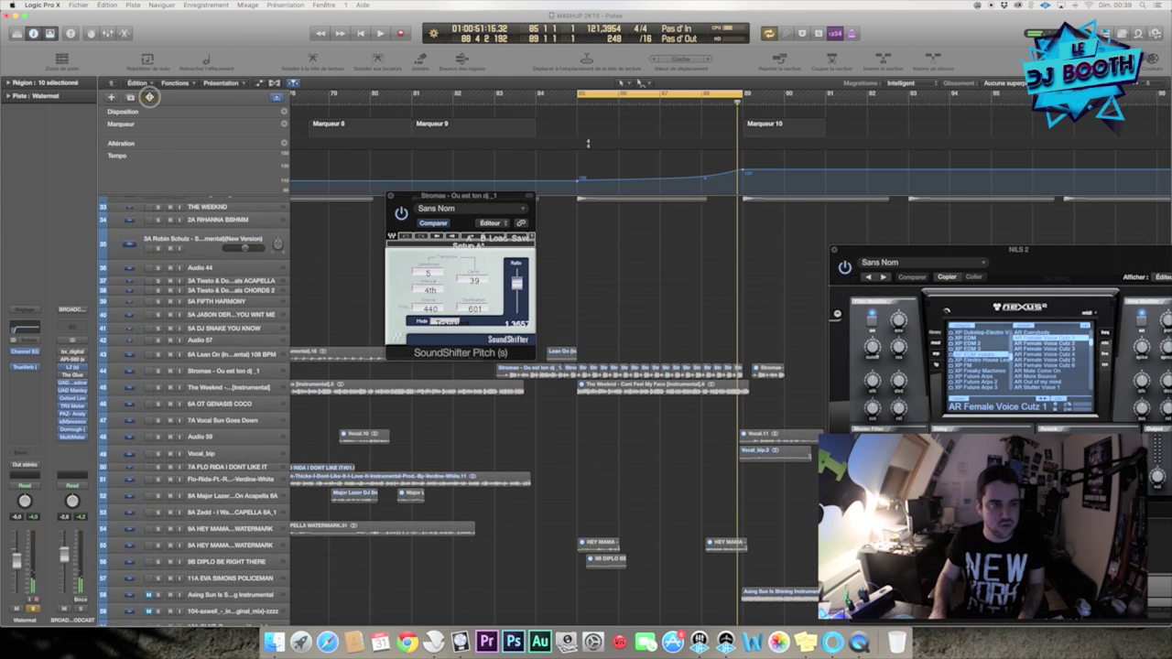
pyautogui.click(149, 97)
# Step: Move the four-bar cycle to bar 89 and play it with the Audio 35 track soloed, adding Vocal_bip to the solo
pyautogui.moveTo(661, 95); pyautogui.dragTo(823, 95)
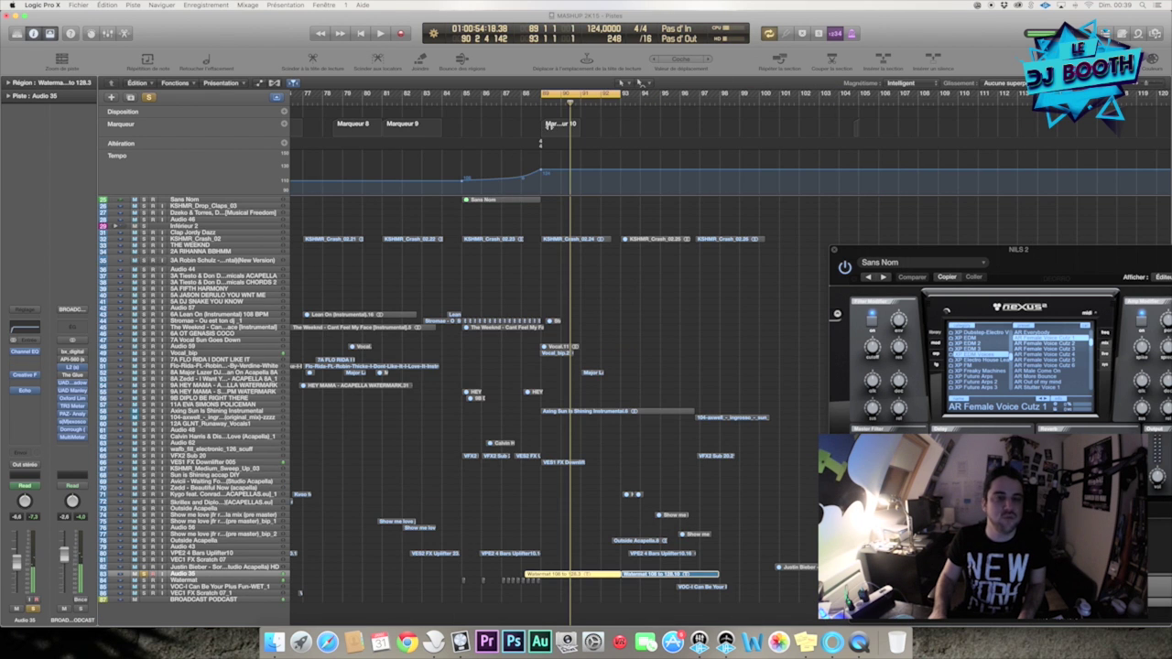
pyautogui.press('space')
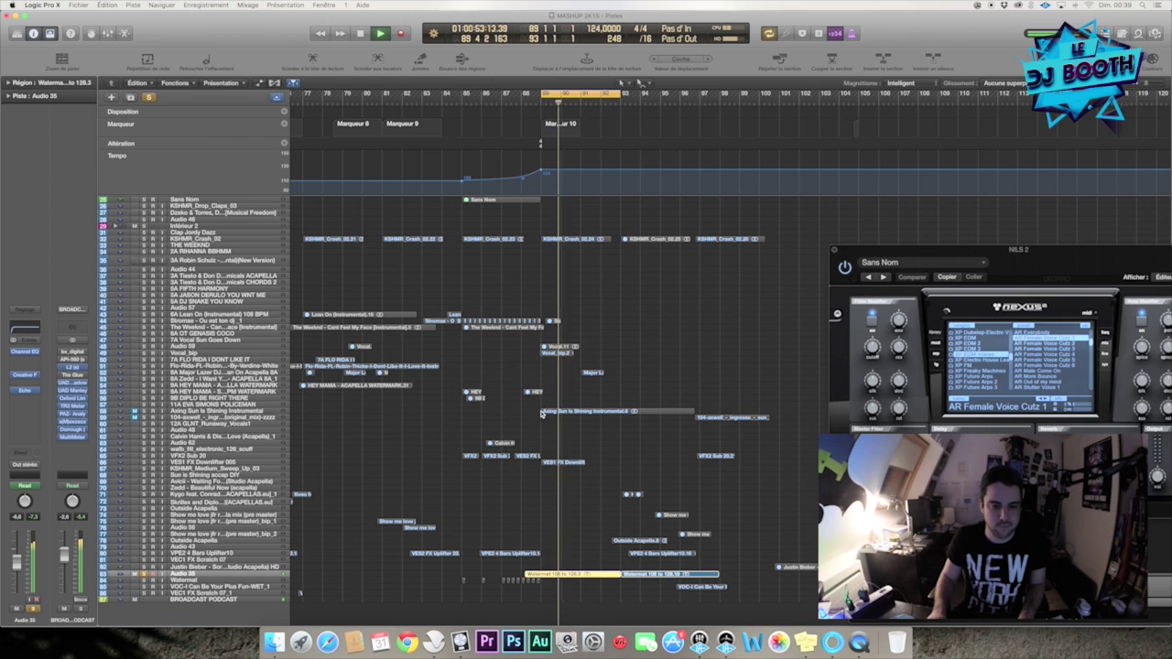
pyautogui.click(192, 352)
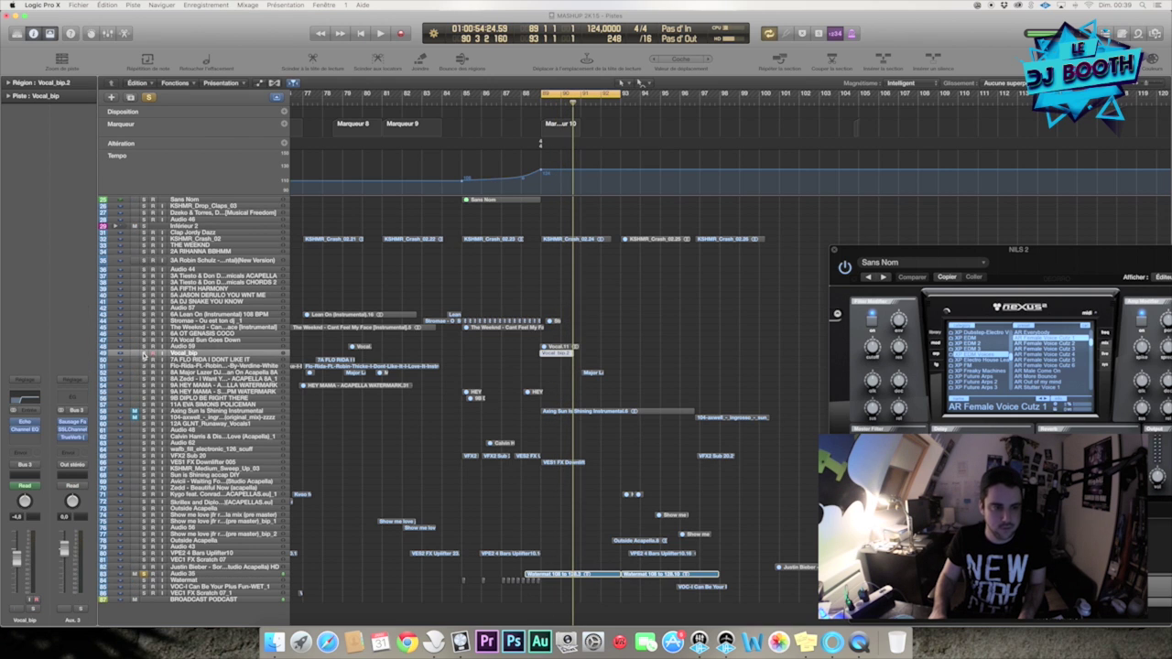
pyautogui.press('space')
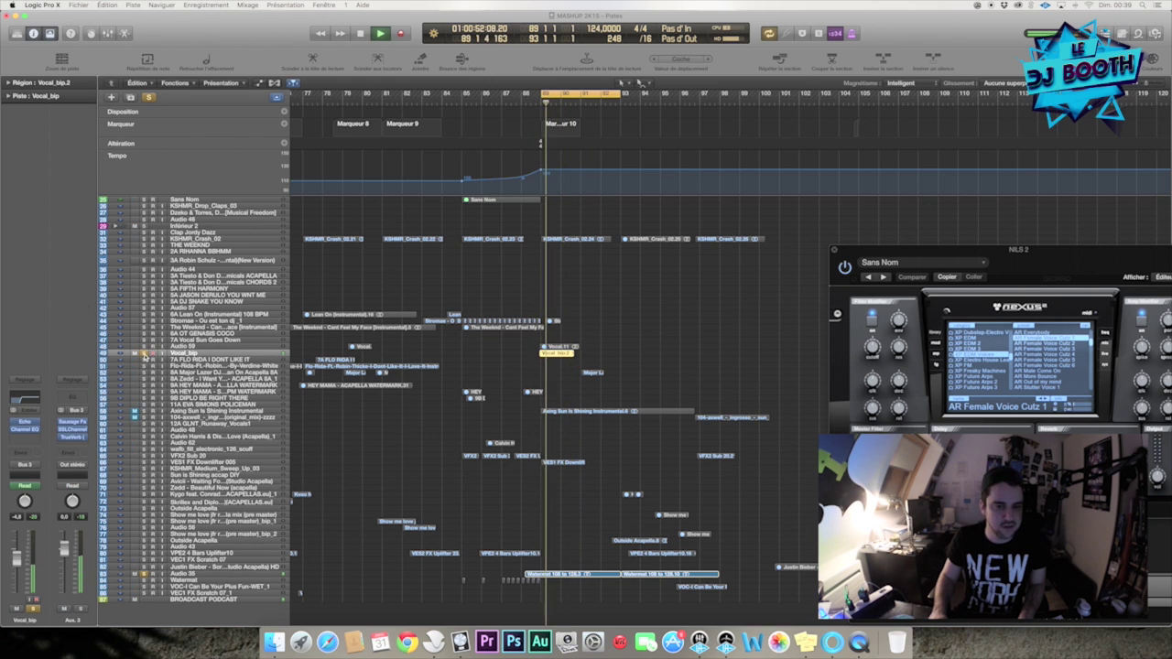
# Step: Clear the solos and play the cycle from bar 89 with all tracks, pointing out the Major Lazer Lean On acapella track
pyautogui.press('space')
pyautogui.press('space')
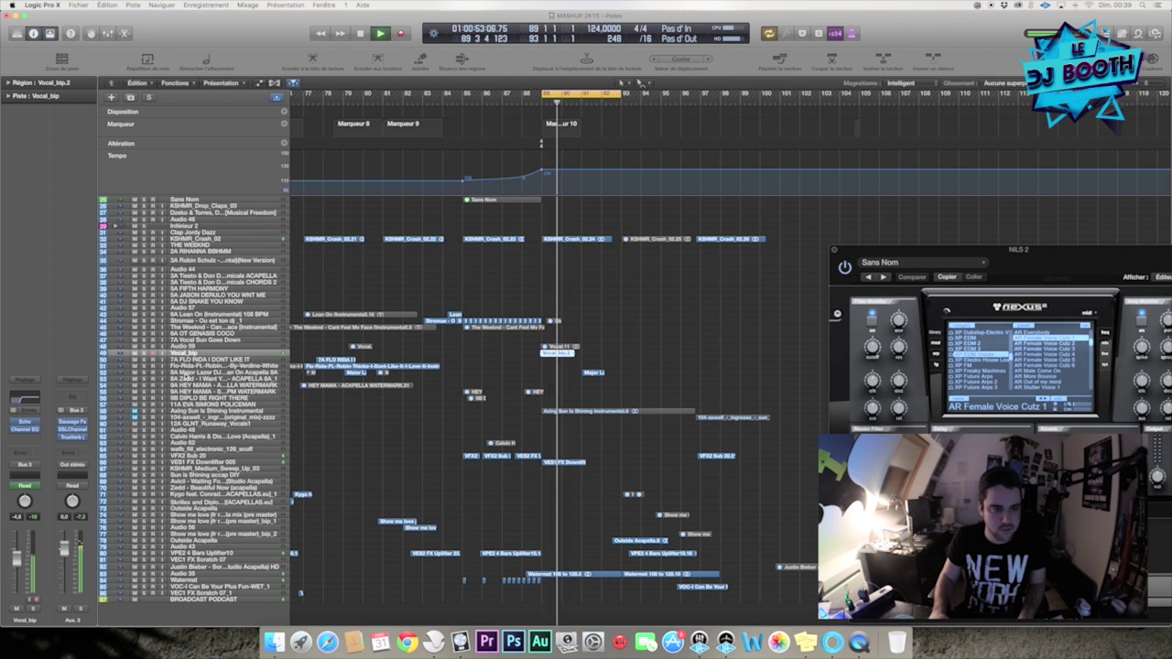
pyautogui.click(144, 375)
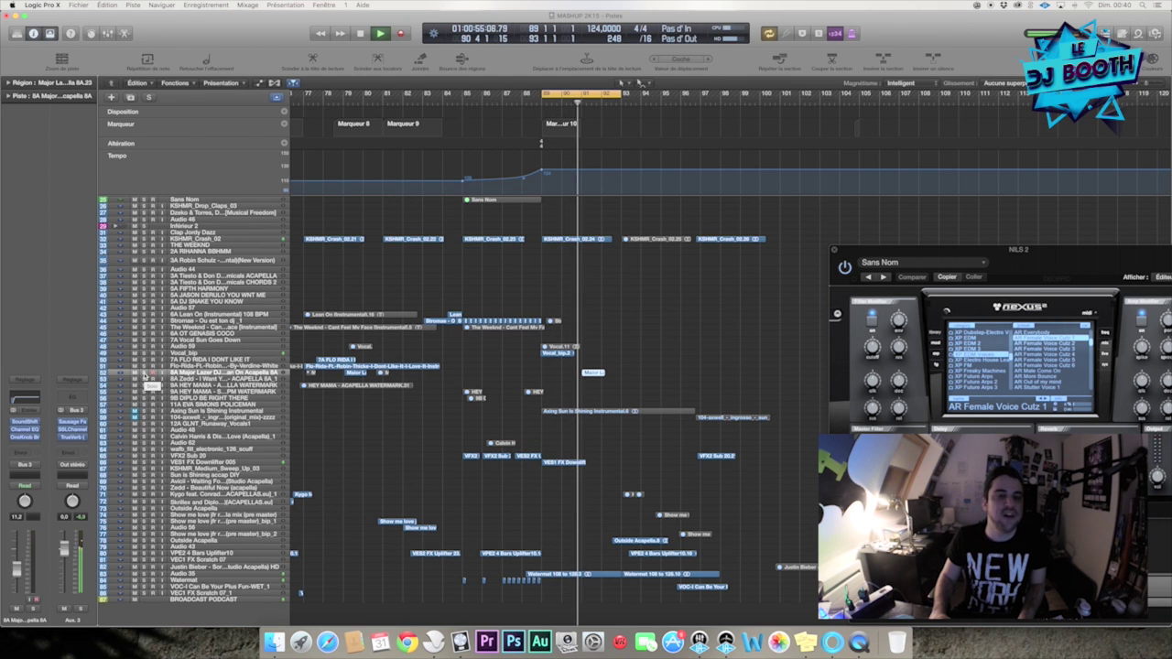
pyautogui.click(144, 374)
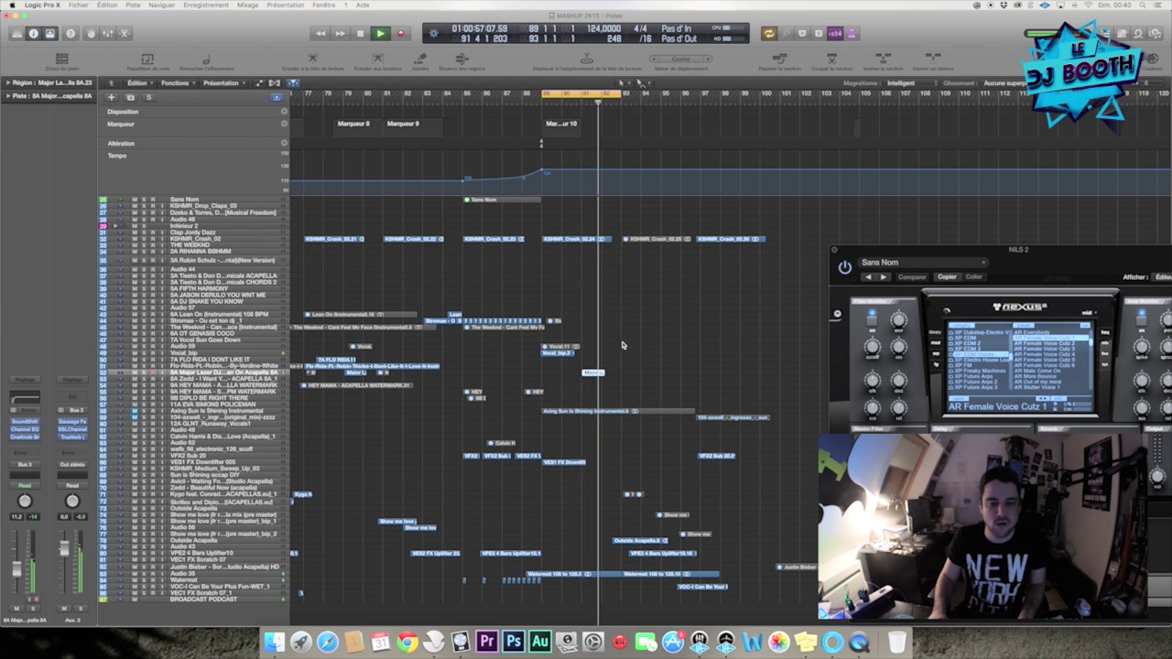
pyautogui.press('space')
# Step: Move the four-bar cycle to bar 93, play it with Outside Acapella and Audio 35 soloed, and clear both solos
pyautogui.moveTo(588, 93); pyautogui.dragTo(666, 95)
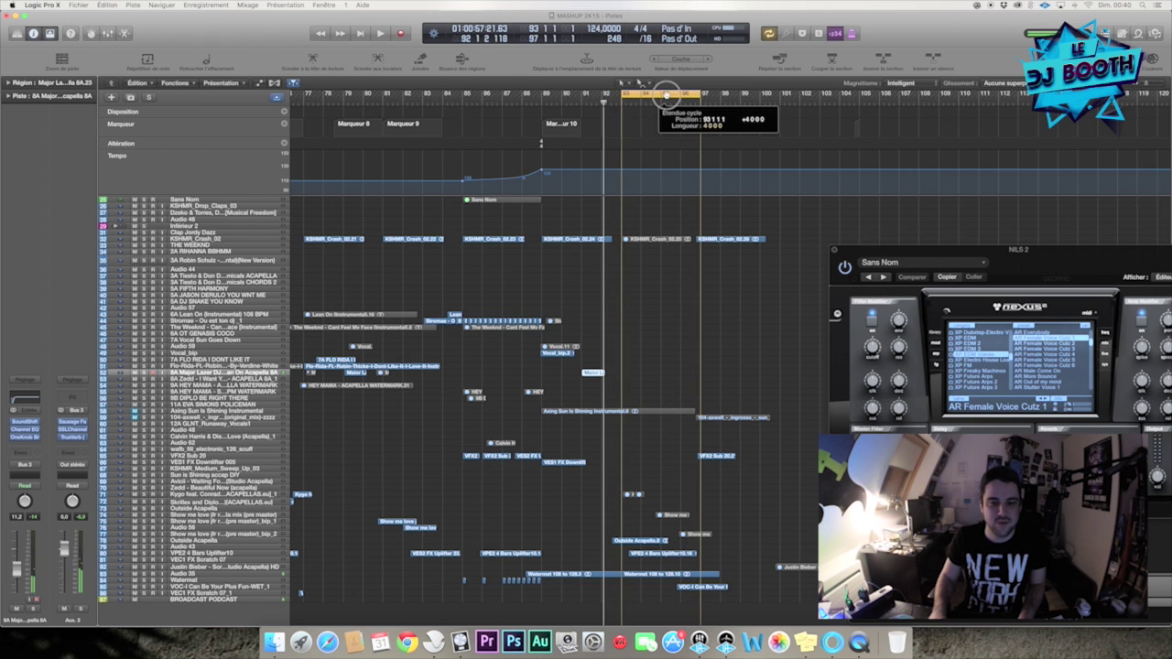
pyautogui.hscroll(2, 641, 342)
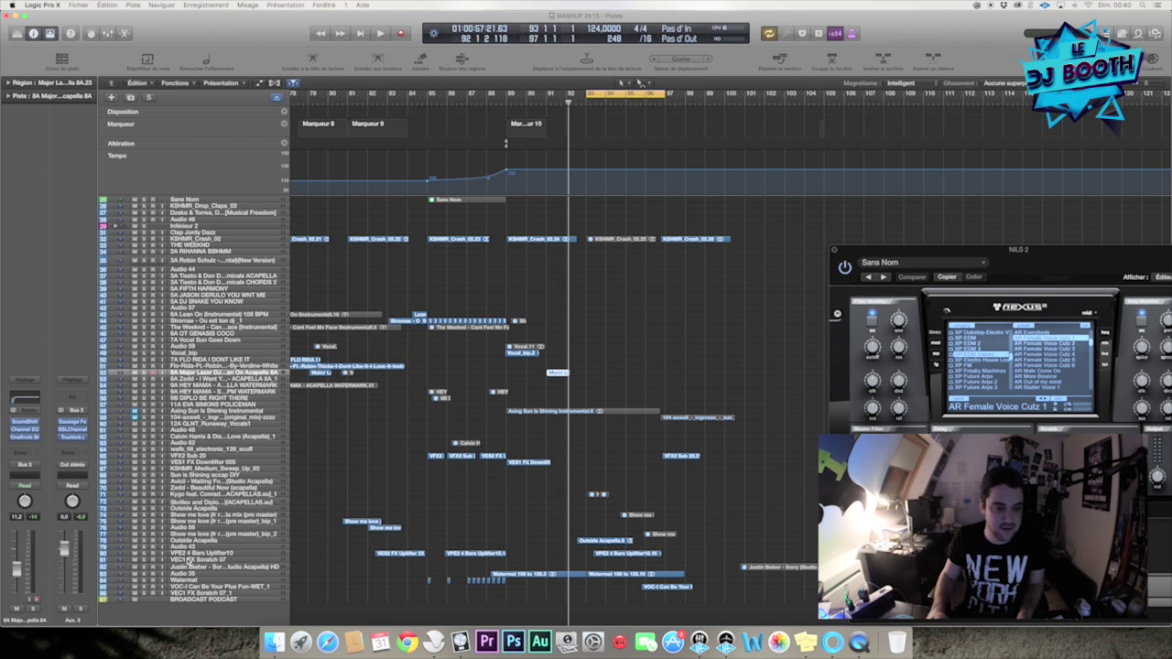
pyautogui.press('space')
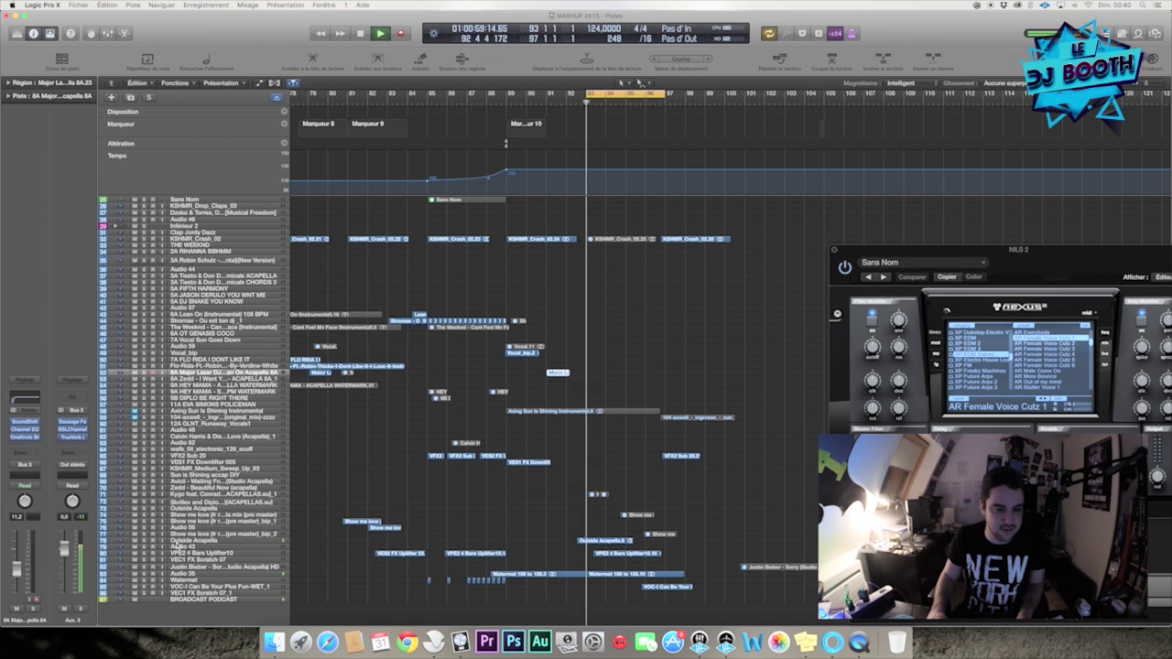
pyautogui.click(144, 540)
pyautogui.click(143, 574)
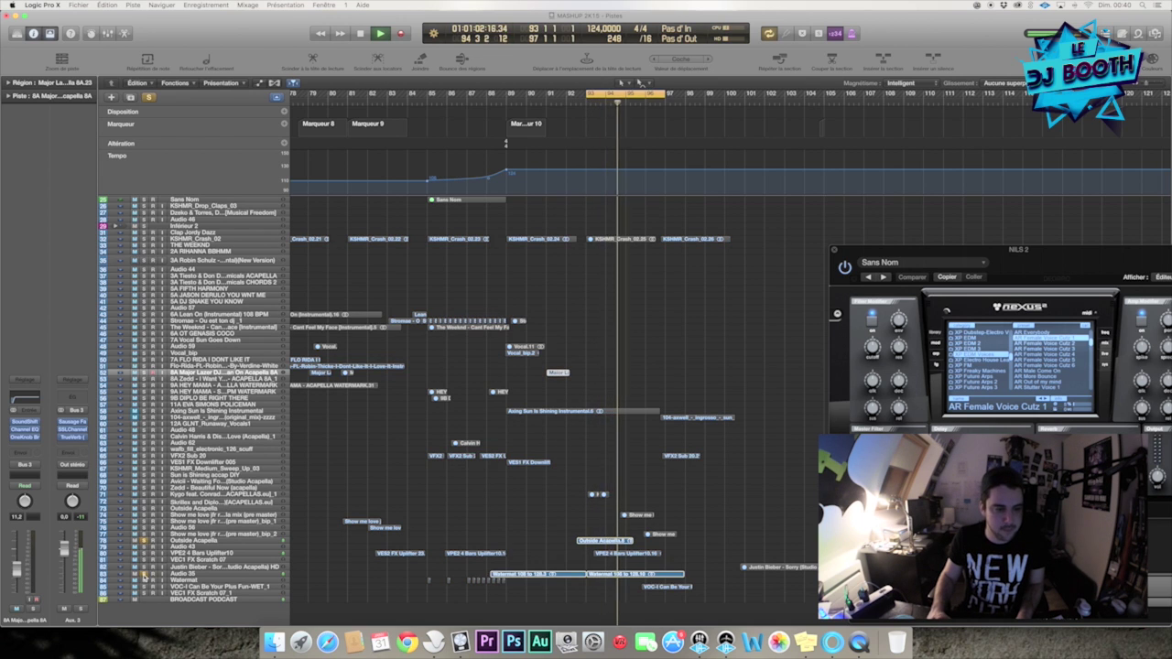
pyautogui.press('space')
pyautogui.click(144, 575)
pyautogui.click(144, 542)
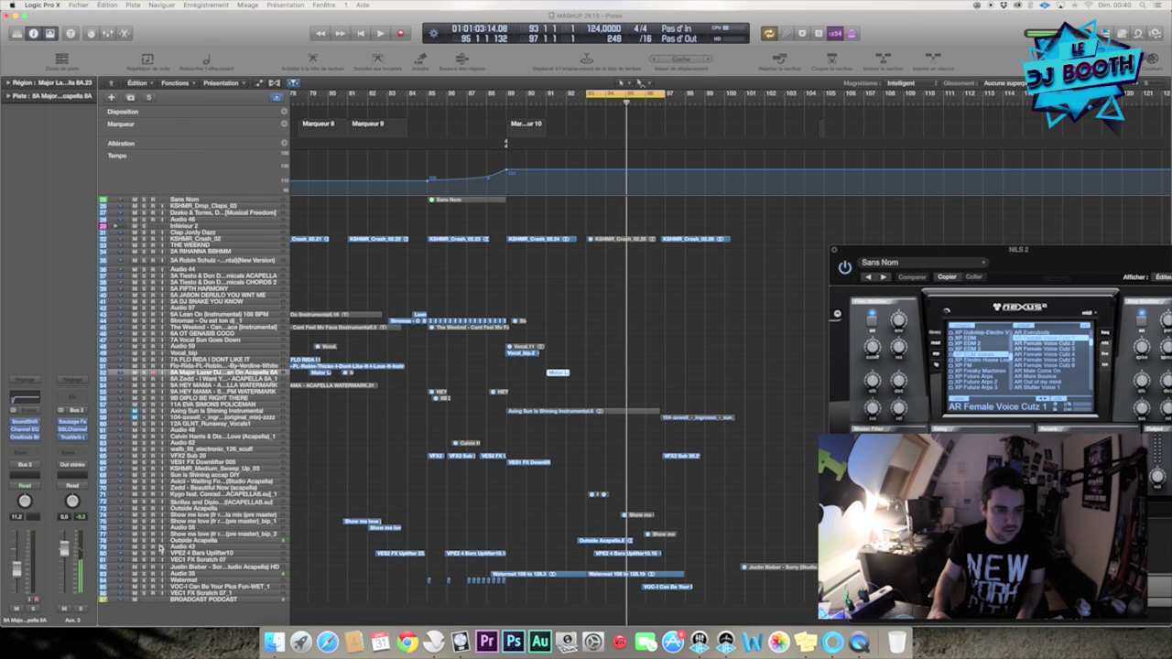
# Step: Play the mix from bar 93 with all tracks, stop it, switch the cycle off and place the playhead at bar 95
pyautogui.press('space')
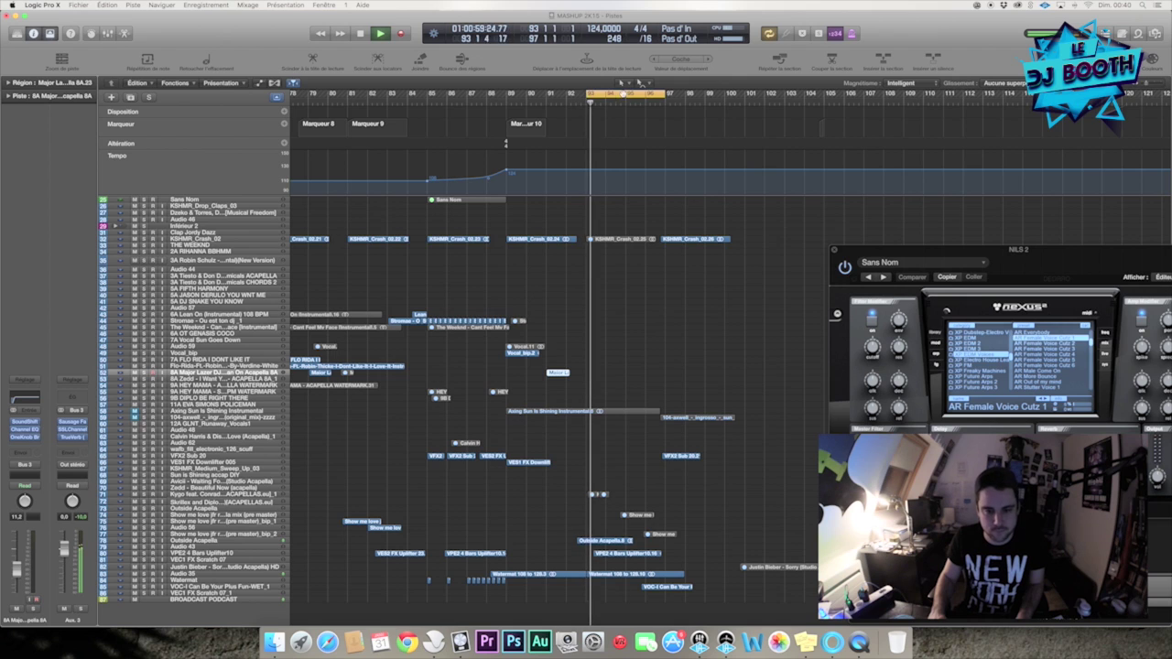
pyautogui.click(624, 94)
pyautogui.click(652, 102)
pyautogui.press('space')
pyautogui.click(627, 95)
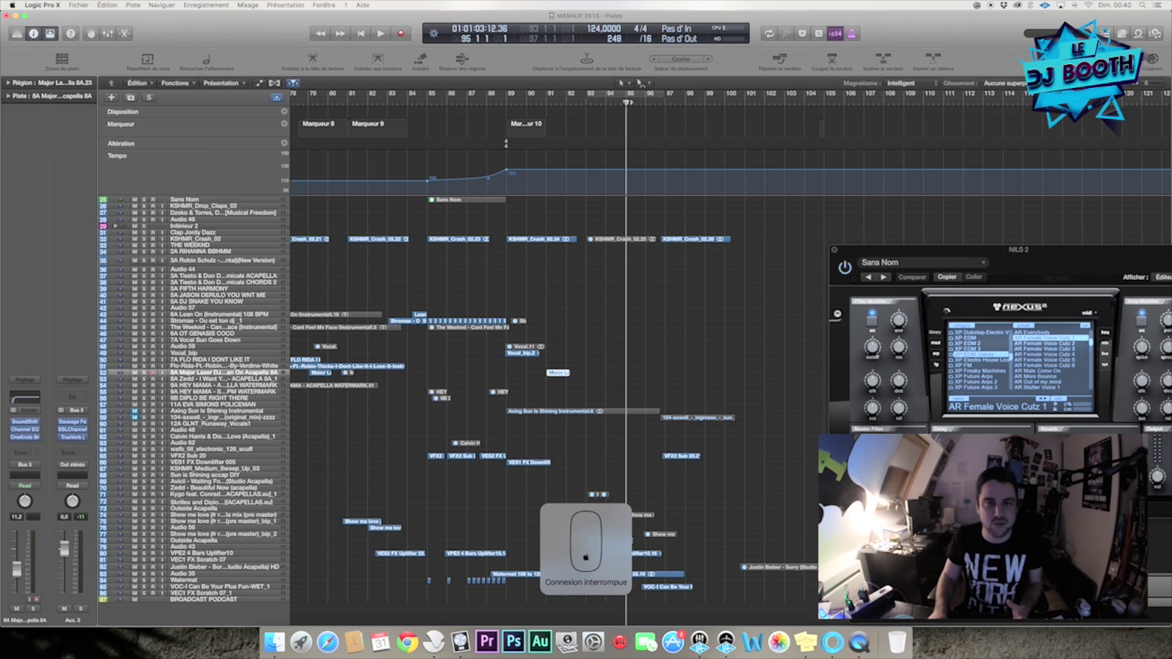
# Step: Set a cycle starting at beat 4 of bar 95 and play it with the VOC-I Can Be Your Plus Fun-WET_1 track soloed
pyautogui.moveTo(634, 95); pyautogui.dragTo(682, 98)
pyautogui.click(143, 588)
pyautogui.press('space')
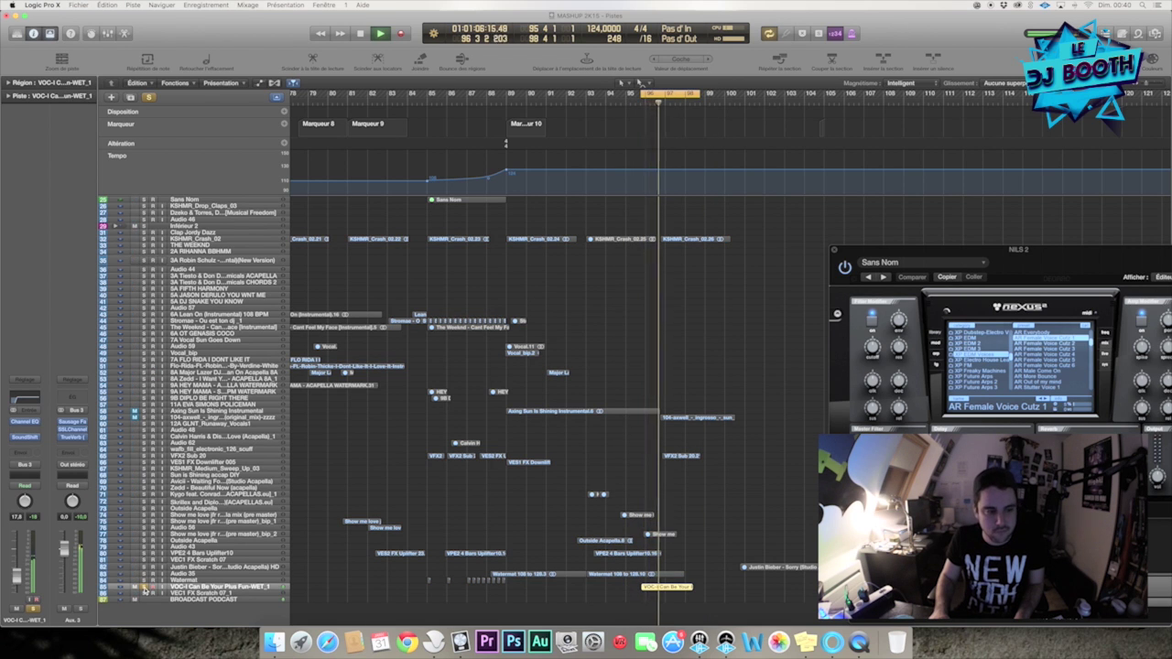
# Step: Clear the vocal track's solo, switch the cycle off and play the full mix from around bar 95
pyautogui.click(144, 587)
pyautogui.moveTo(676, 102); pyautogui.dragTo(644, 103)
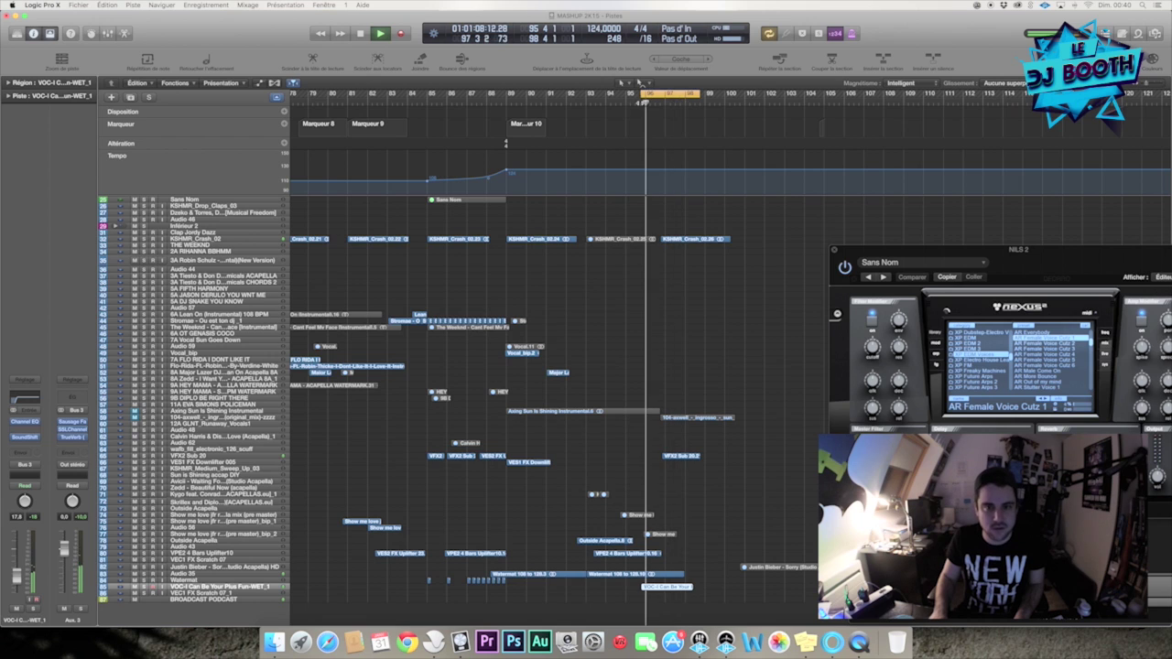
pyautogui.click(622, 103)
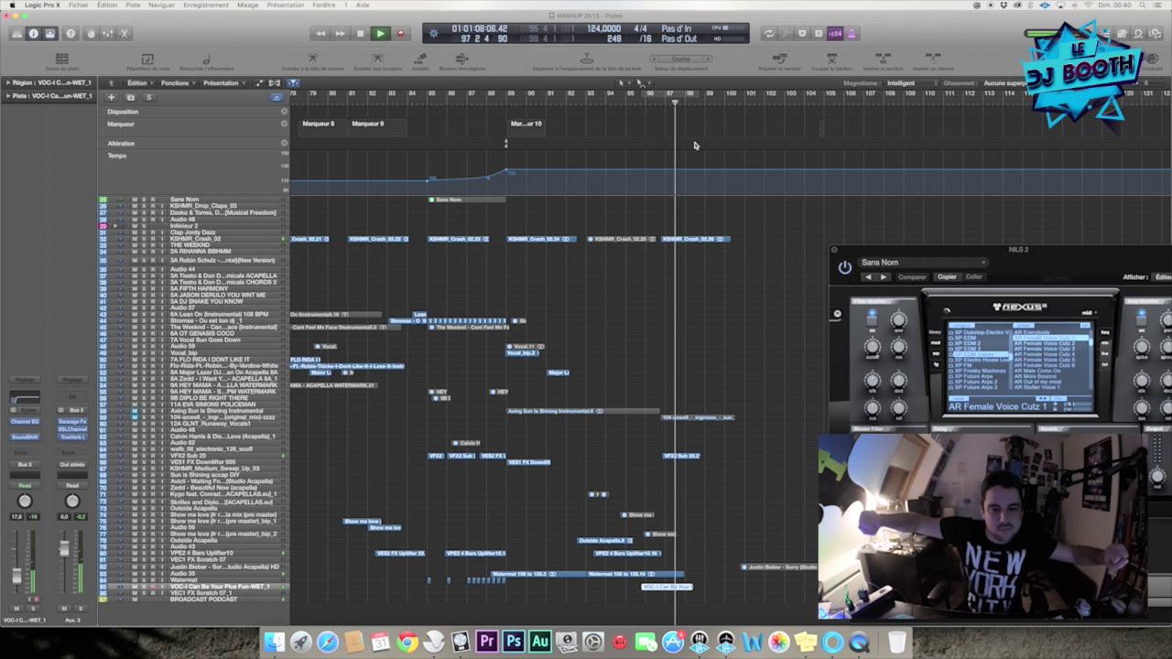
# Step: Zoom the timeline out to show the whole mashup arrangement and stop playback
pyautogui.press('super+Left')
pyautogui.press('super+Left')
pyautogui.press('super+Left')
pyautogui.press('super+Left')
pyautogui.press('super+Left')
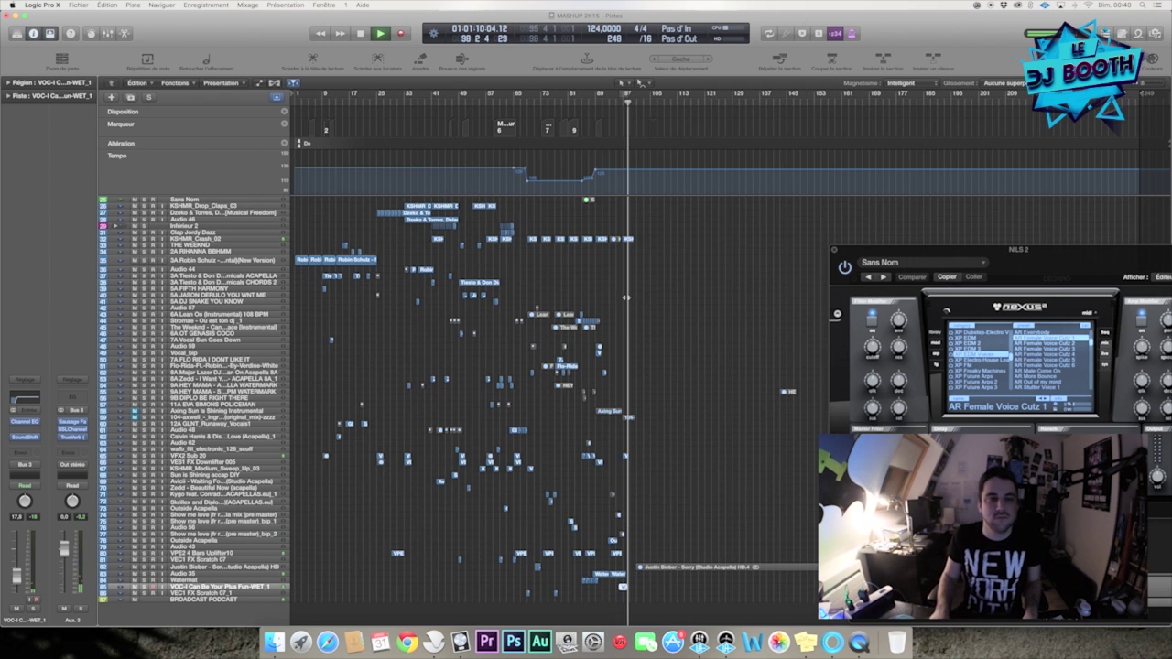
pyautogui.scroll(1, 538, 294)
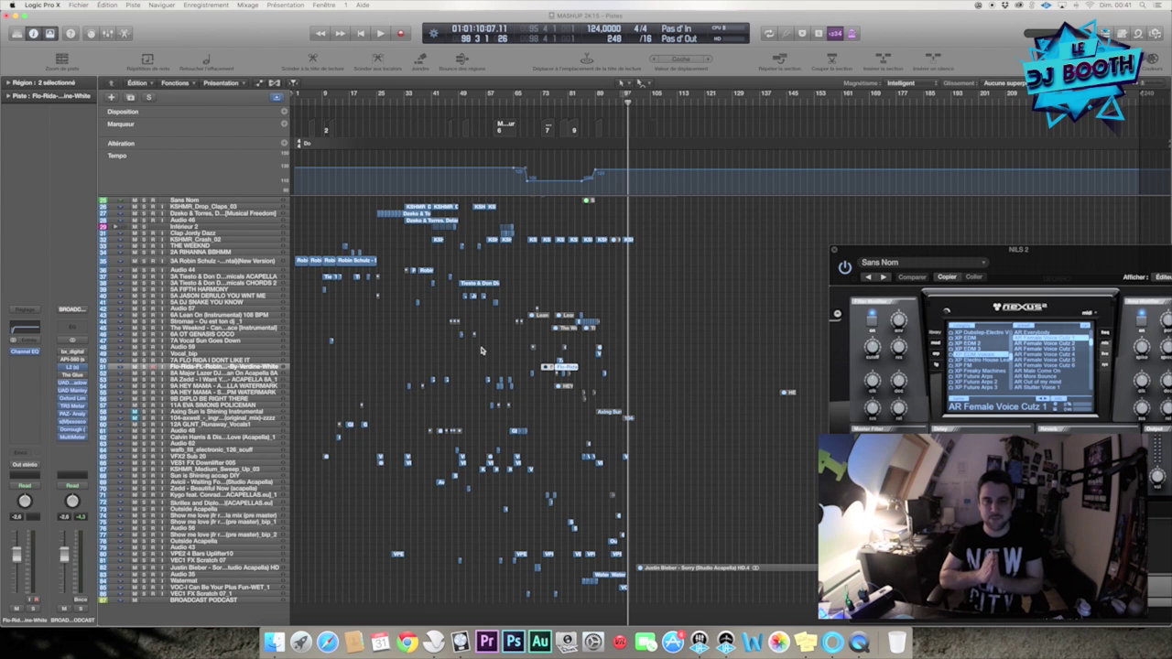